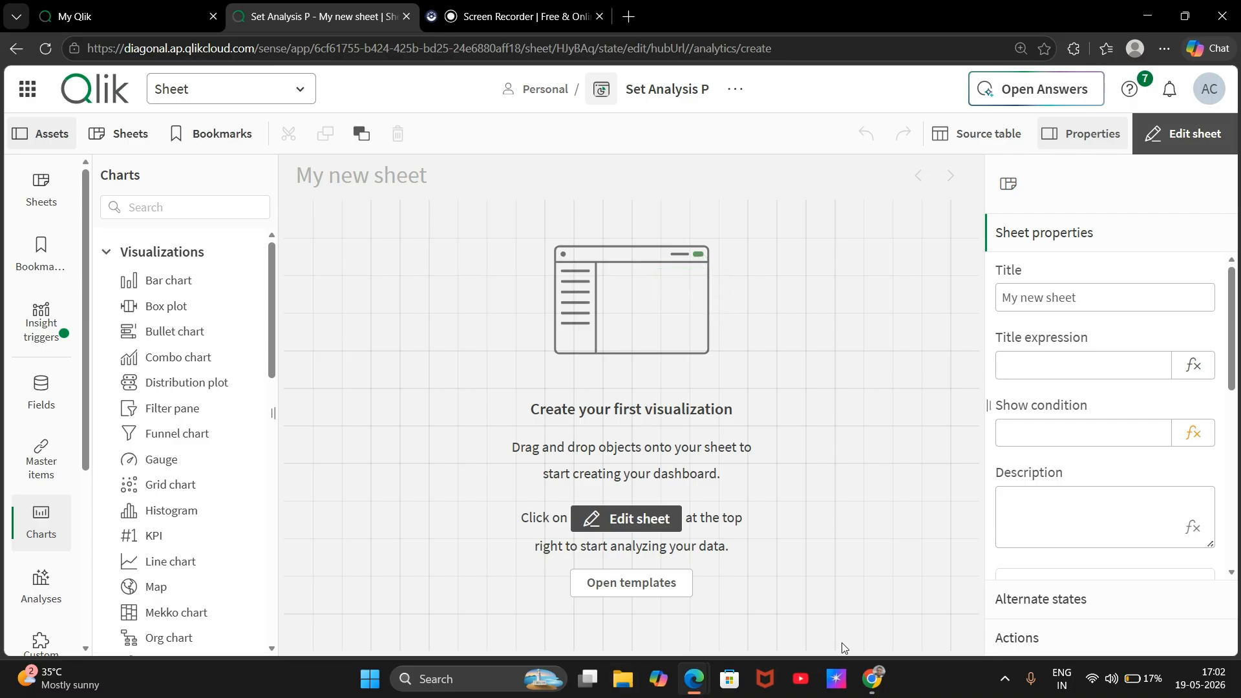
# Step: Close the My Qlik page, open the data model viewer in a new tab and preview the SalesTable rows
pyautogui.click(213, 16)
pyautogui.click(223, 92)
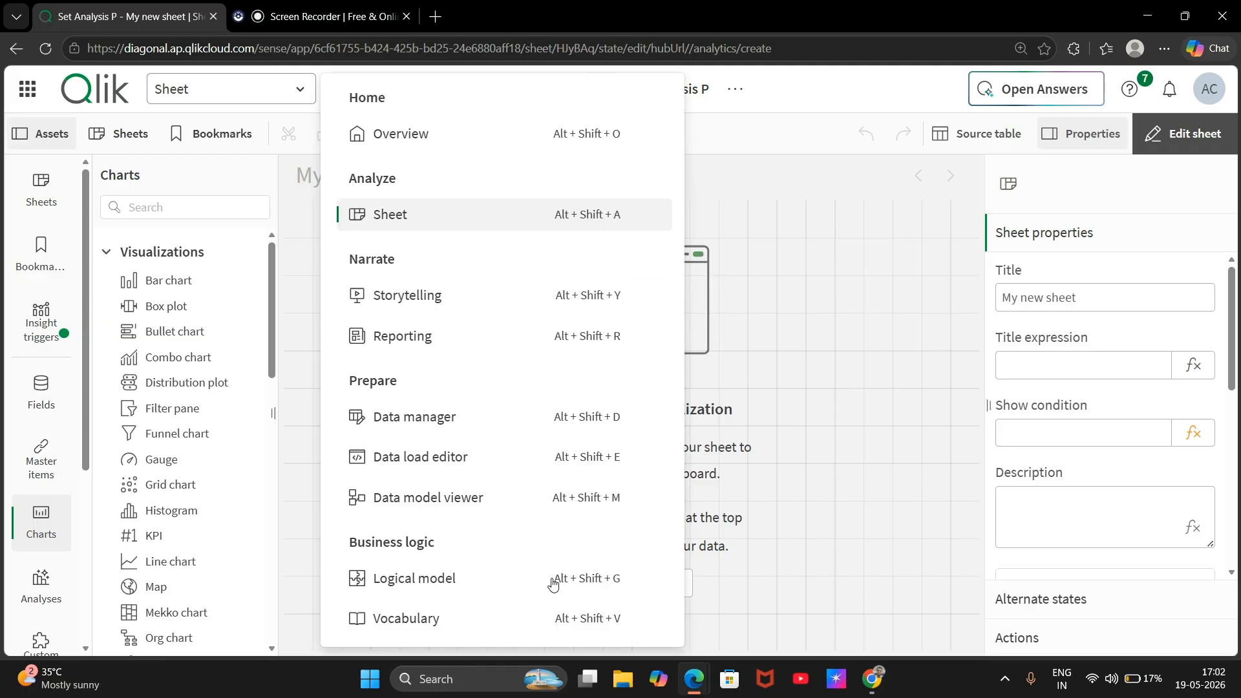
pyautogui.click(665, 498)
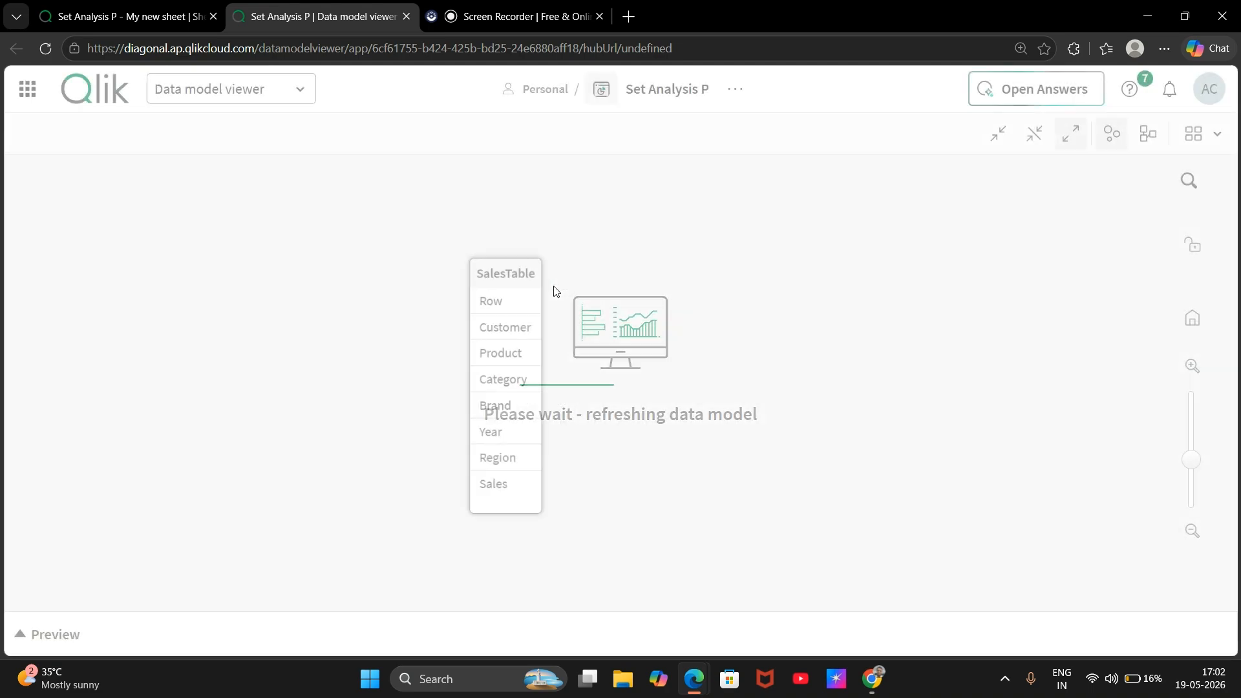
pyautogui.click(127, 640)
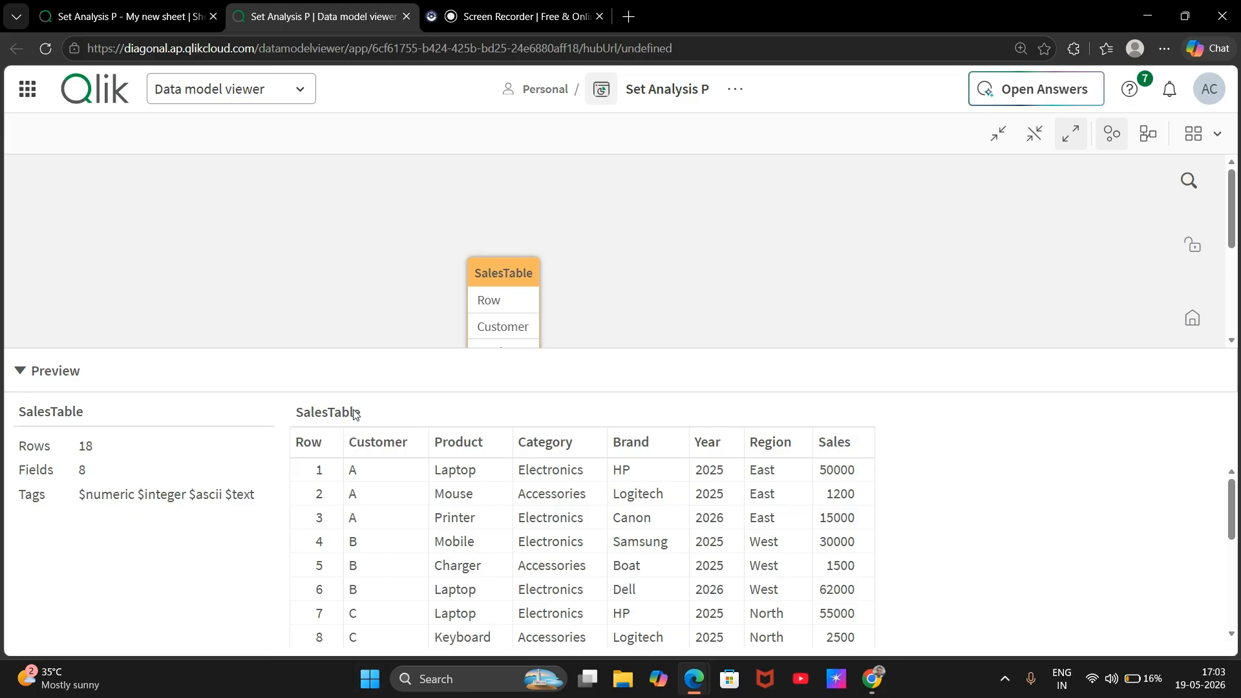
pyautogui.scroll(-3, 361, 504)
pyautogui.scroll(3, 375, 529)
pyautogui.scroll(-4, 359, 517)
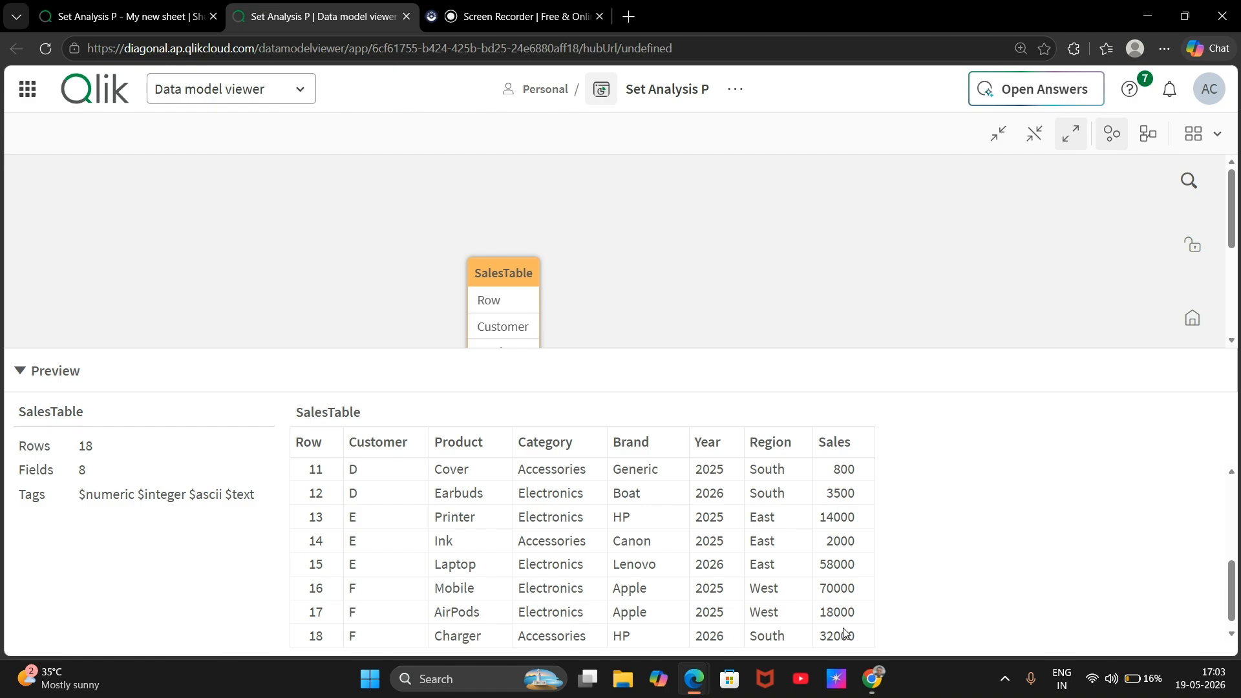
# Step: Return to the sheet, search the charts for KPI and place a KPI object on the empty sheet
pyautogui.click(165, 13)
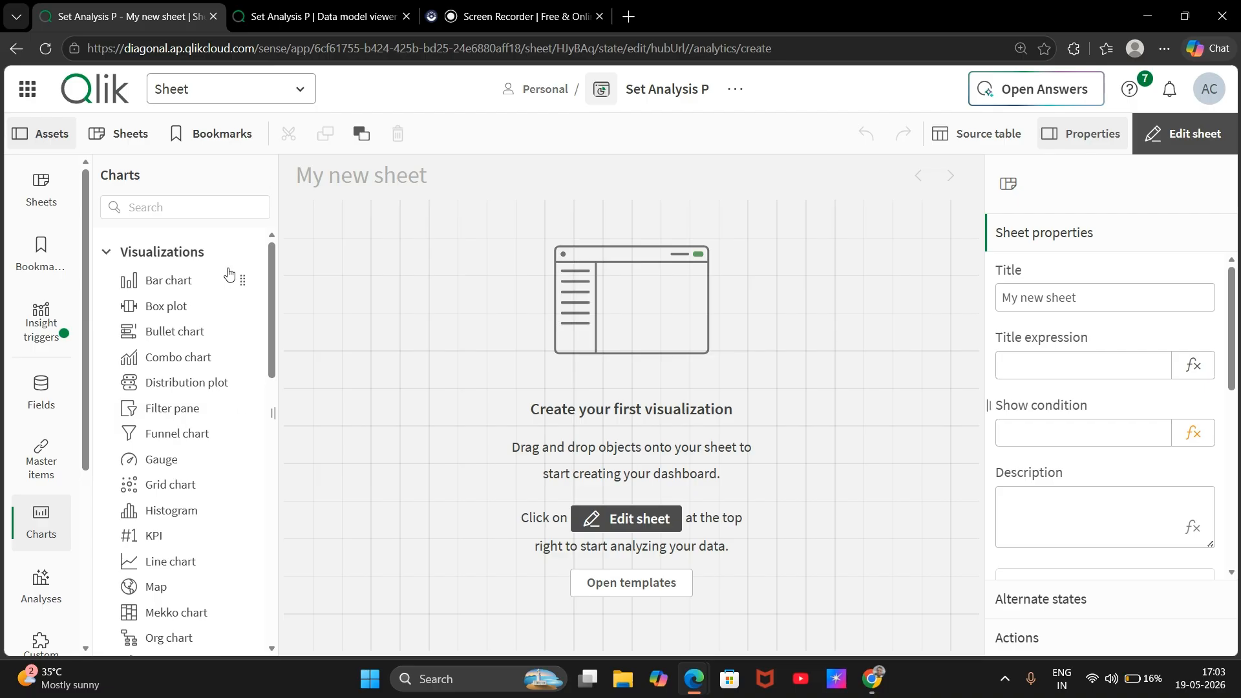
pyautogui.click(166, 212)
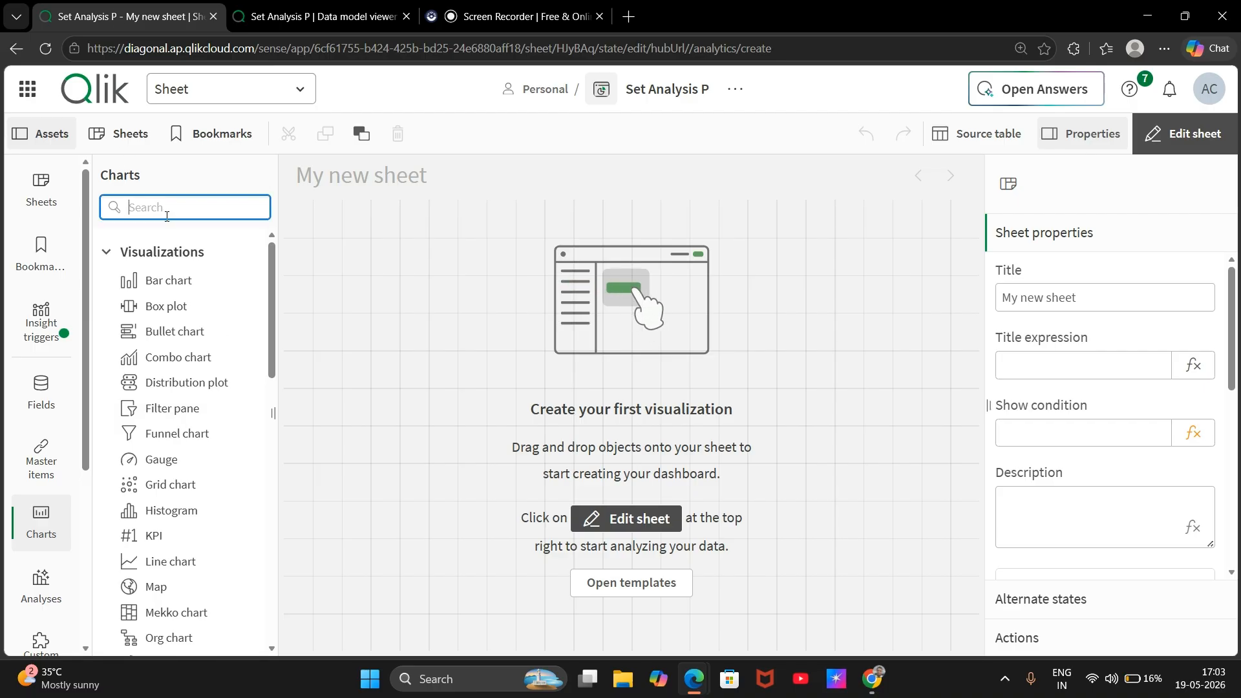
pyautogui.write('KP')
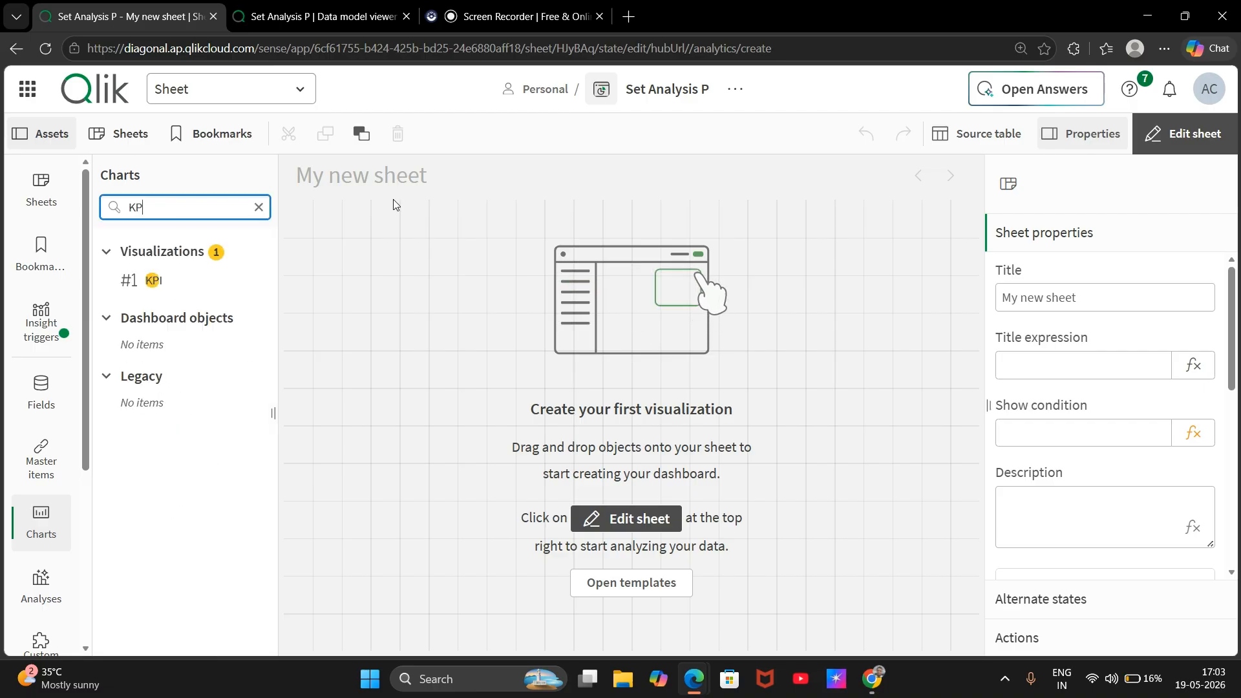
pyautogui.write('I')
pyautogui.moveTo(155, 279); pyautogui.dragTo(394, 266)
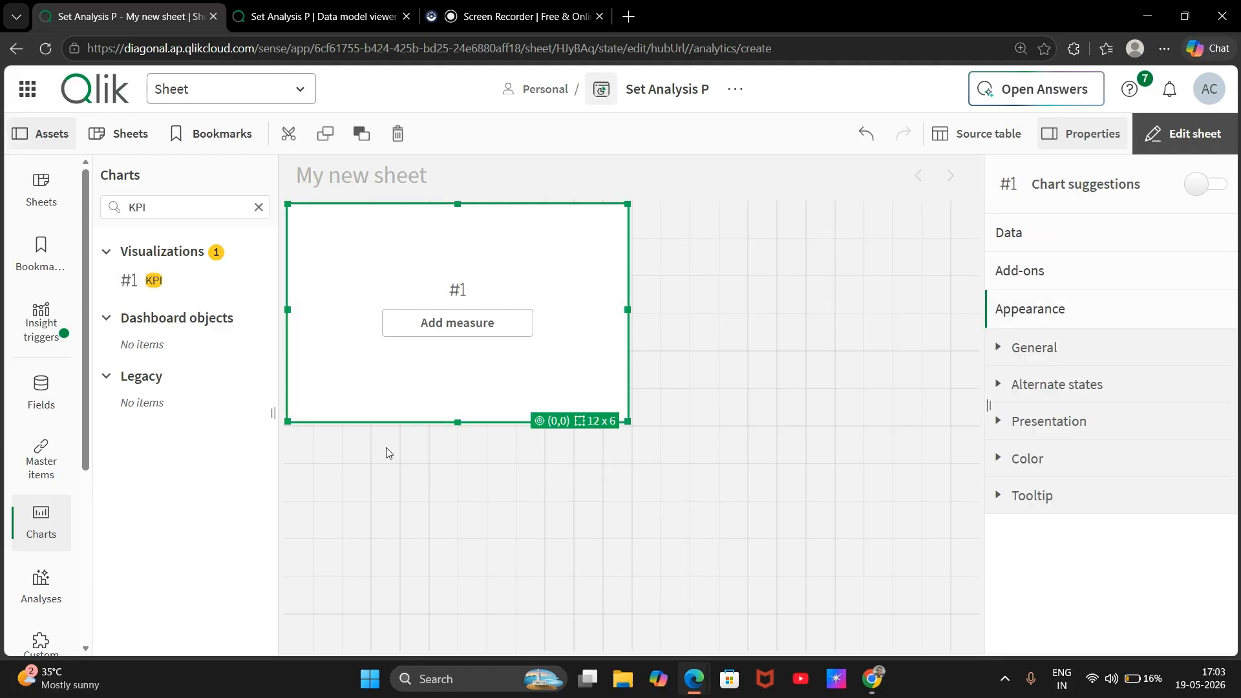
# Step: Add the KPI measure with the expression ='Find the total sales of customers who have purchased a laptop'
pyautogui.click(455, 329)
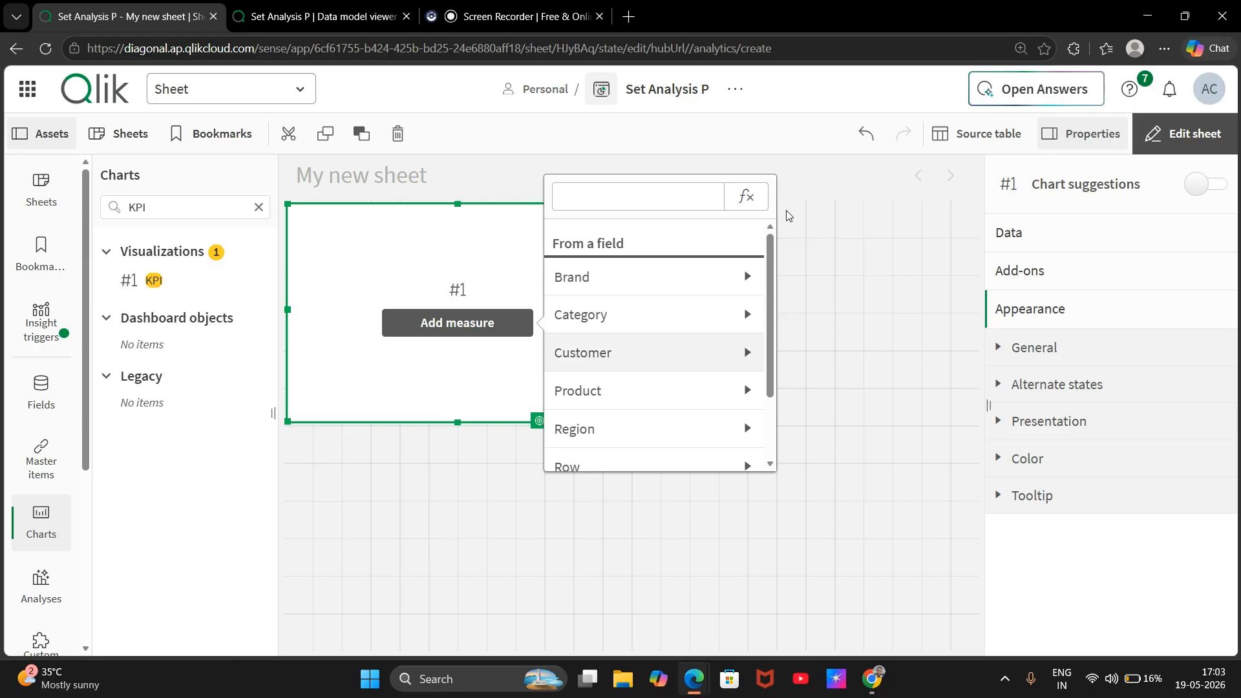
pyautogui.click(749, 199)
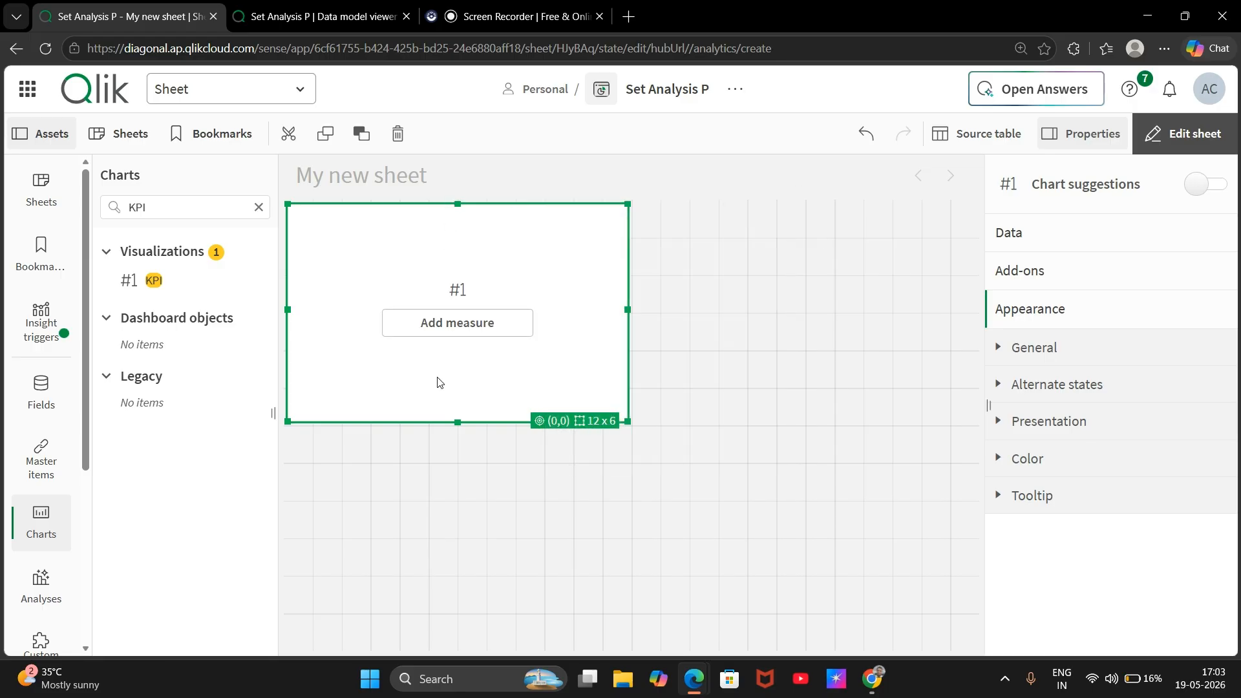
pyautogui.click(460, 322)
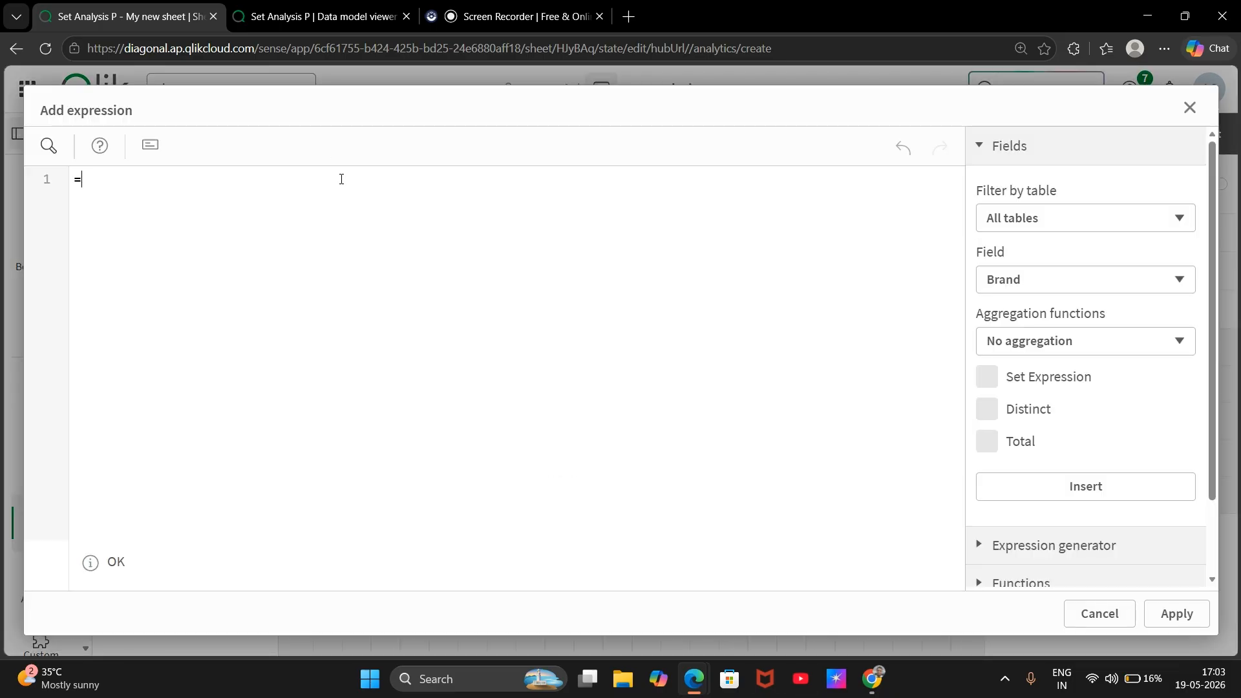
pyautogui.write("'Finf")
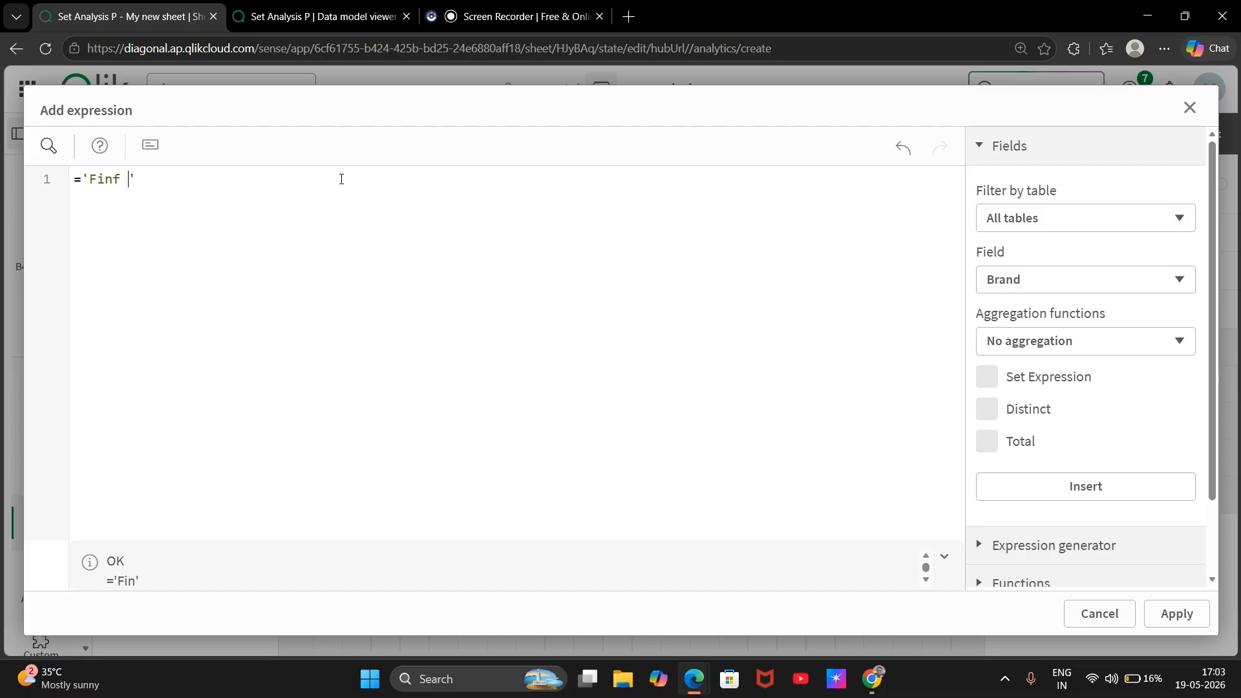
pyautogui.press('BackSpace')
pyautogui.press('BackSpace')
pyautogui.write('d the ')
pyautogui.write('total sales o')
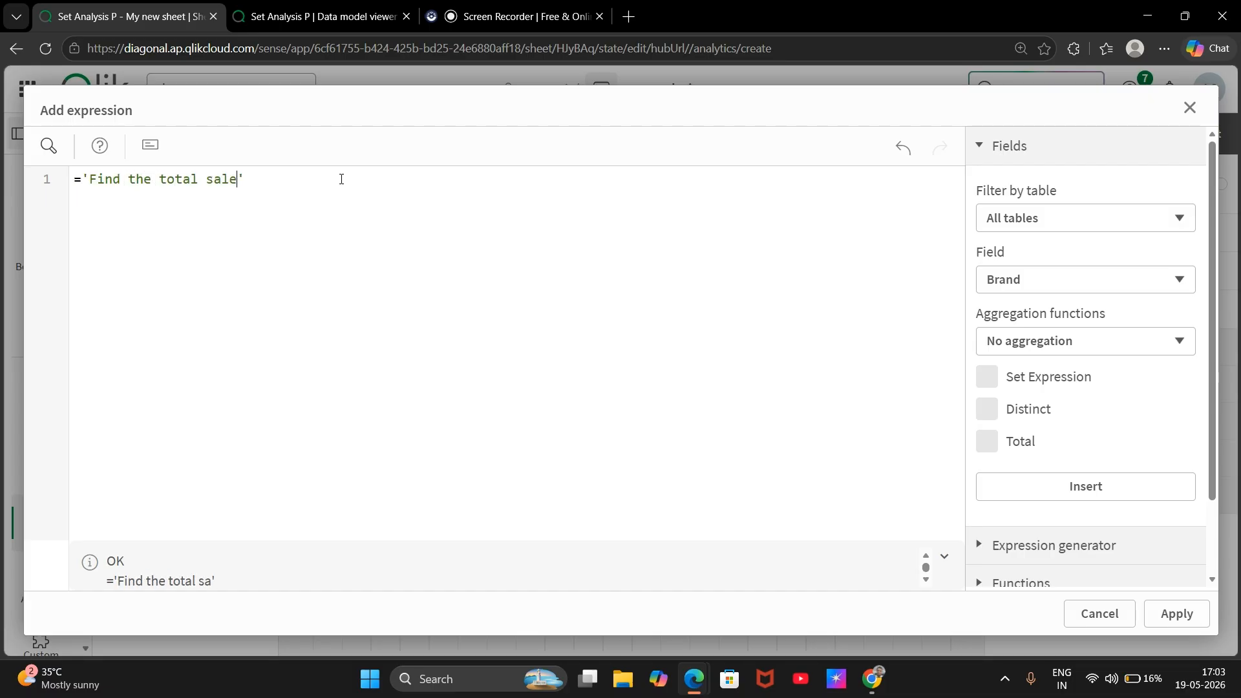
pyautogui.write('f customers wh')
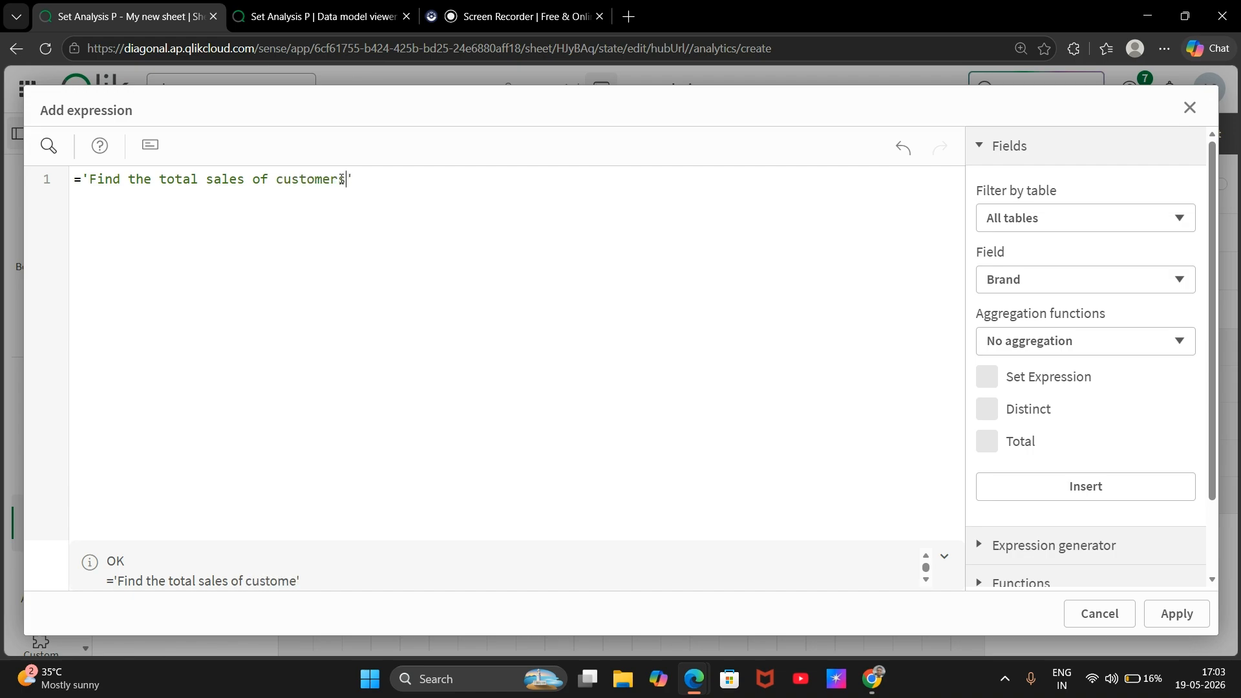
pyautogui.write('o have purch')
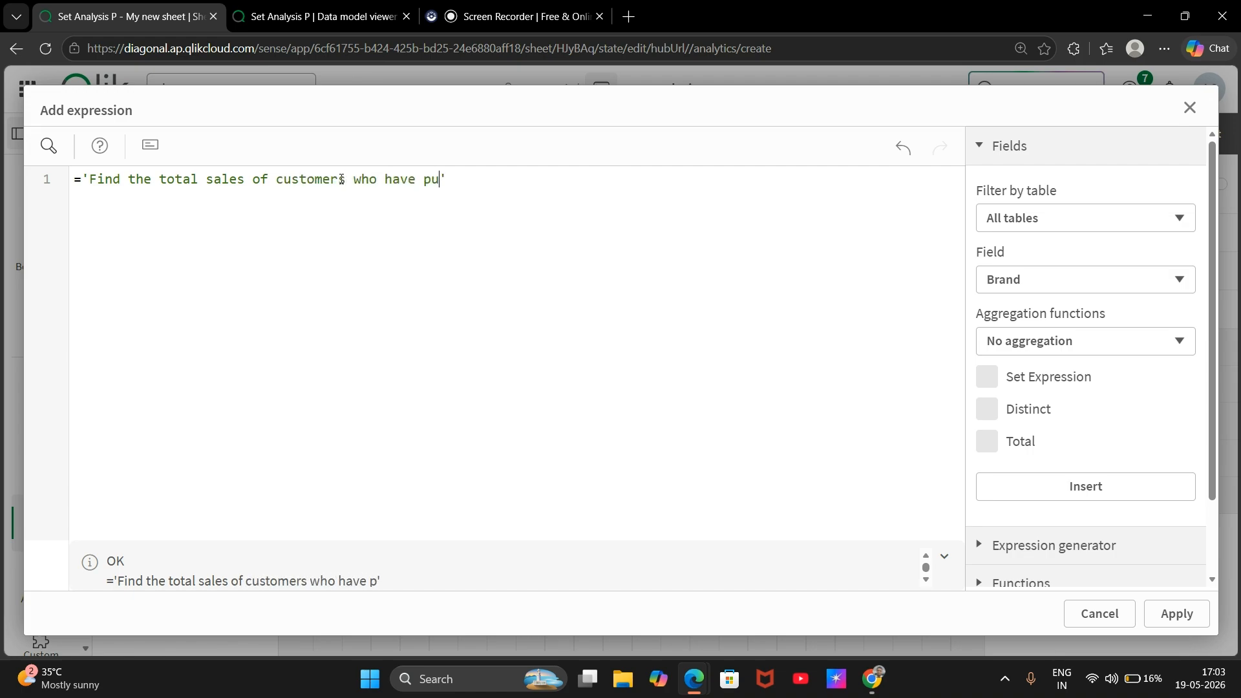
pyautogui.write('ased a lapt')
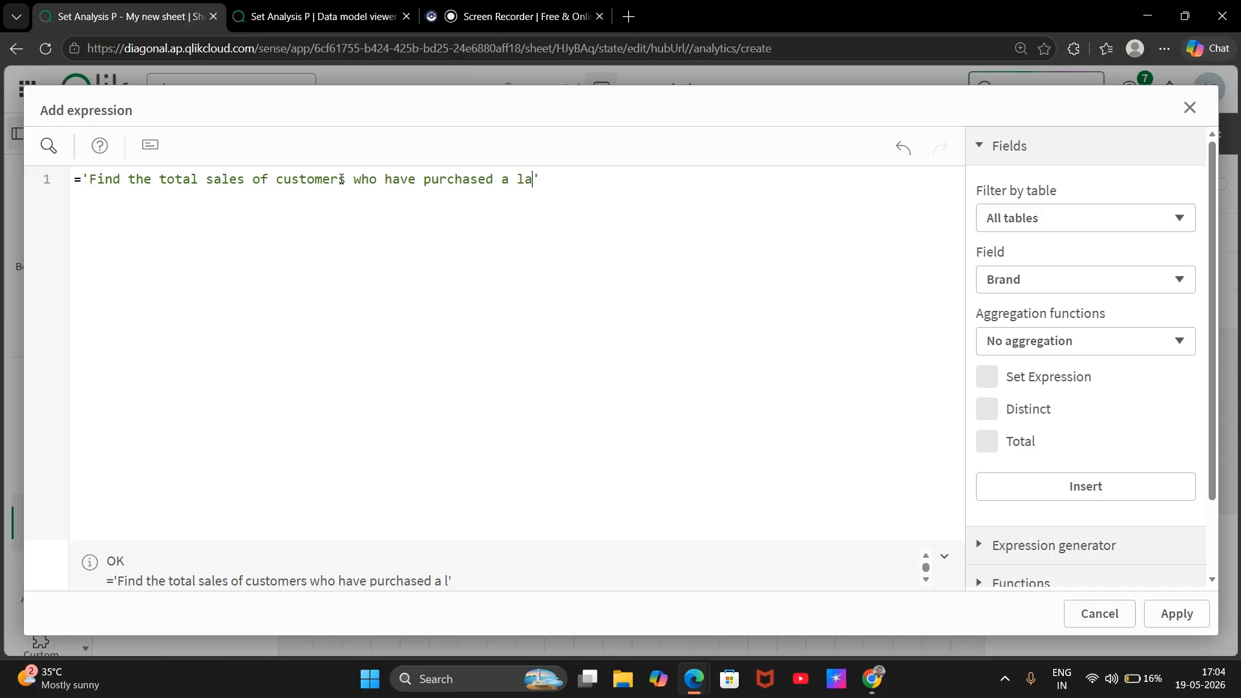
pyautogui.write("op'")
pyautogui.click(1177, 614)
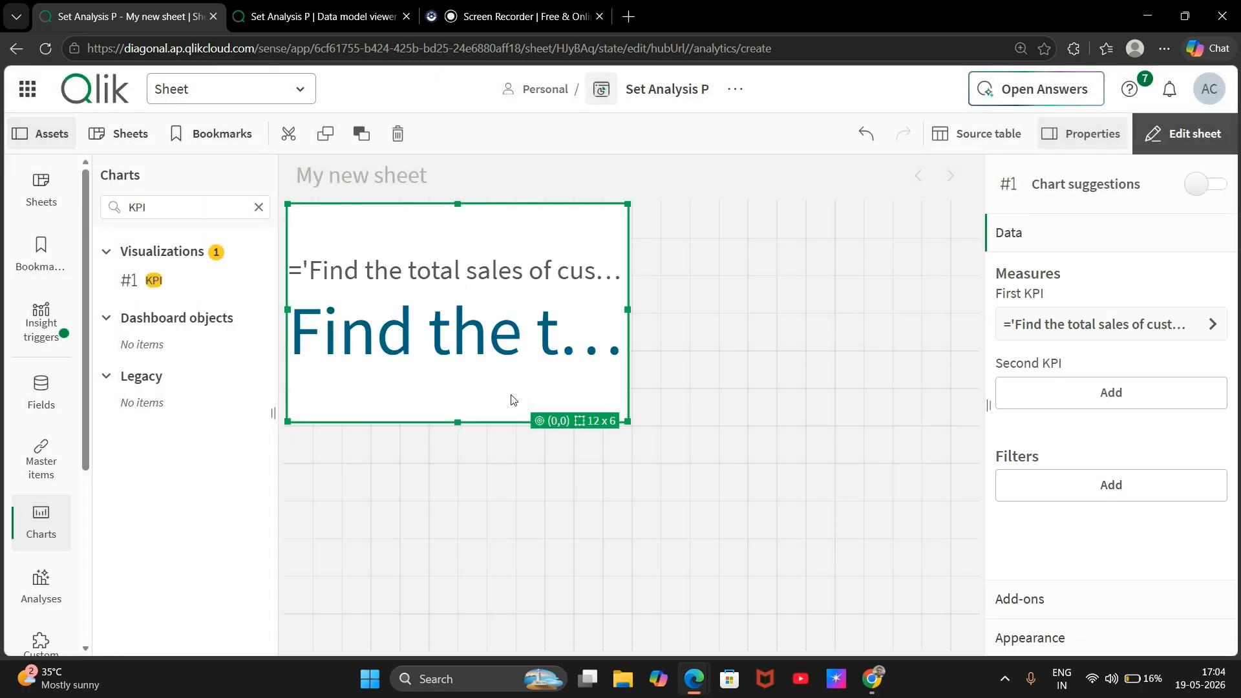
# Step: Enlarge the KPI object to the sheet's full width and 9 rows high, a 24 x 9 grid size
pyautogui.moveTo(630, 309); pyautogui.dragTo(975, 309)
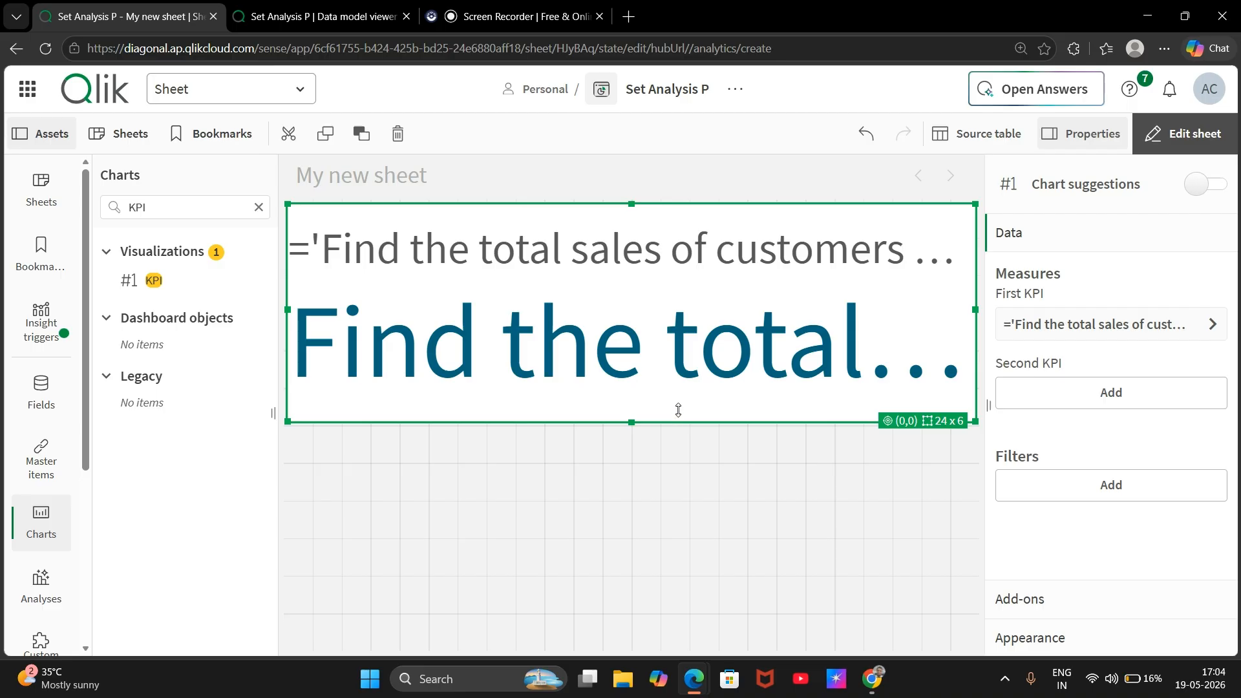
pyautogui.moveTo(634, 421); pyautogui.dragTo(637, 524)
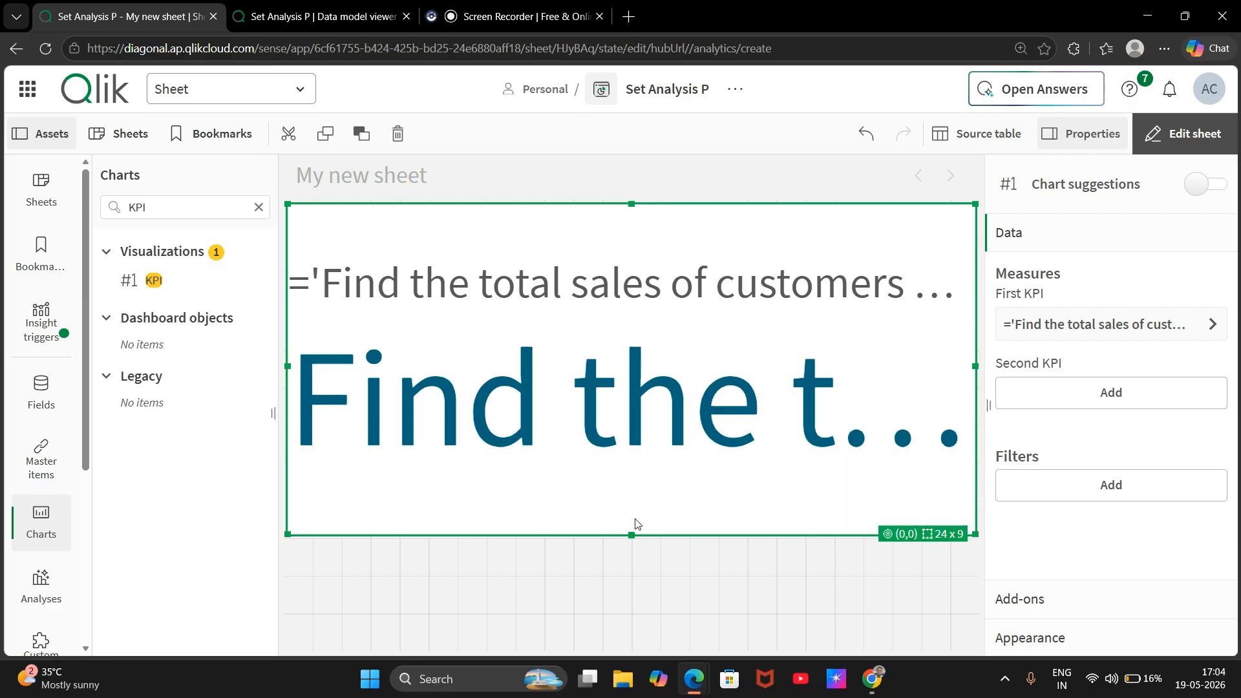
# Step: Open the KPI's chart styling settings and enable the advanced styling options
pyautogui.click(1044, 323)
pyautogui.click(1046, 324)
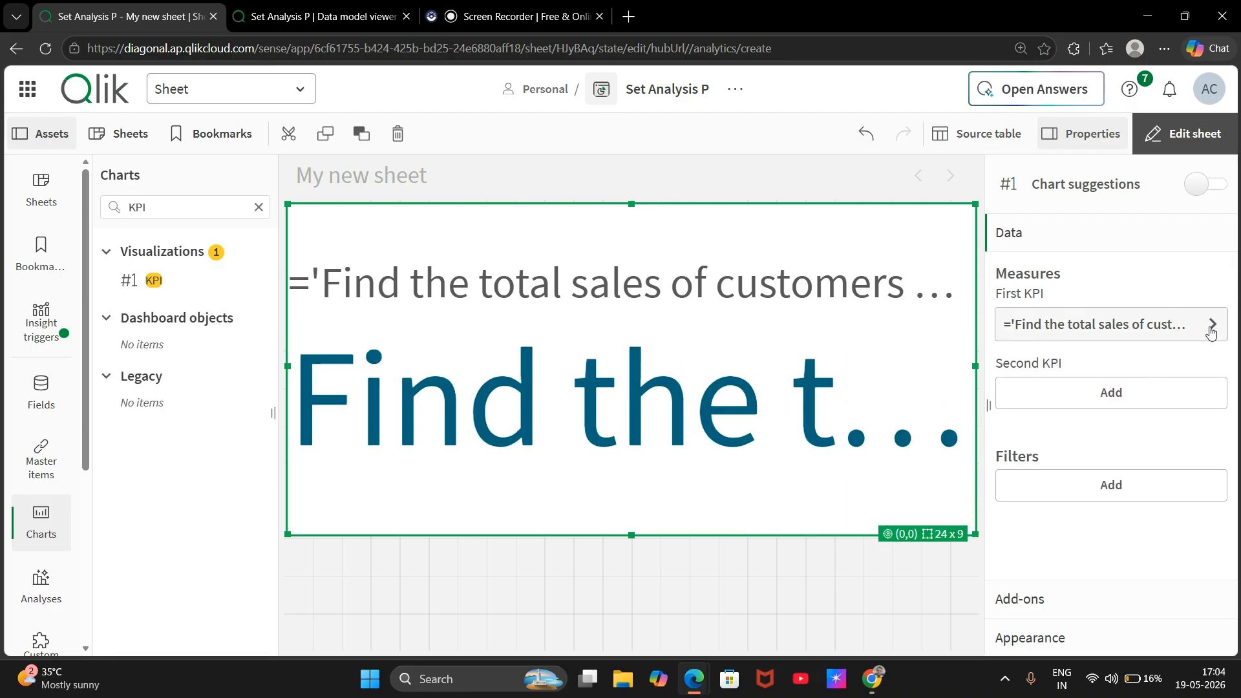
pyautogui.click(1112, 324)
pyautogui.scroll(-2, 1092, 556)
pyautogui.scroll(-2, 1084, 603)
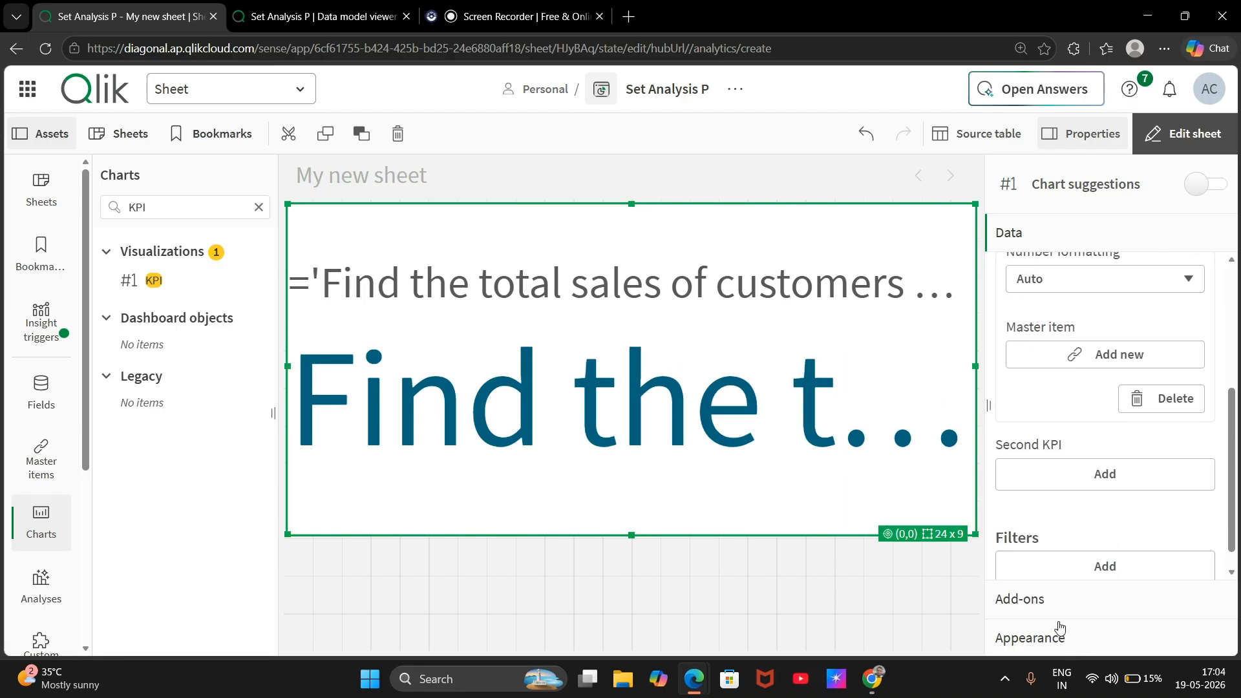
pyautogui.click(1062, 635)
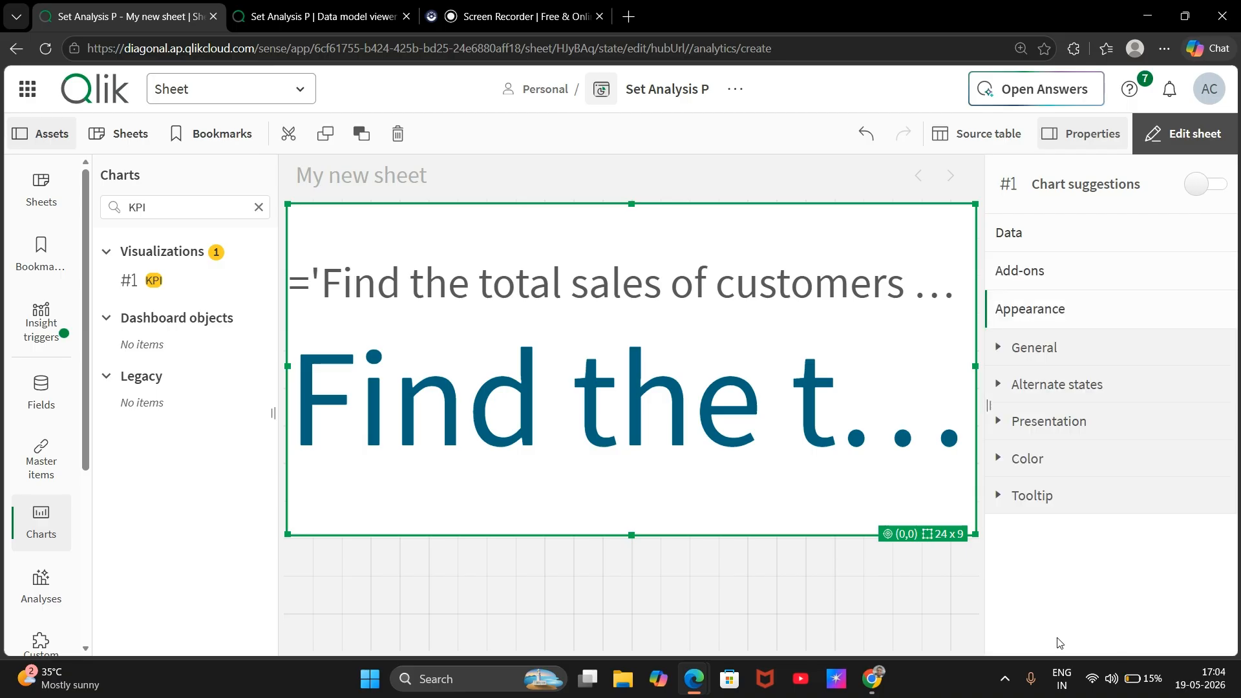
pyautogui.click(1035, 352)
pyautogui.scroll(-3, 1090, 398)
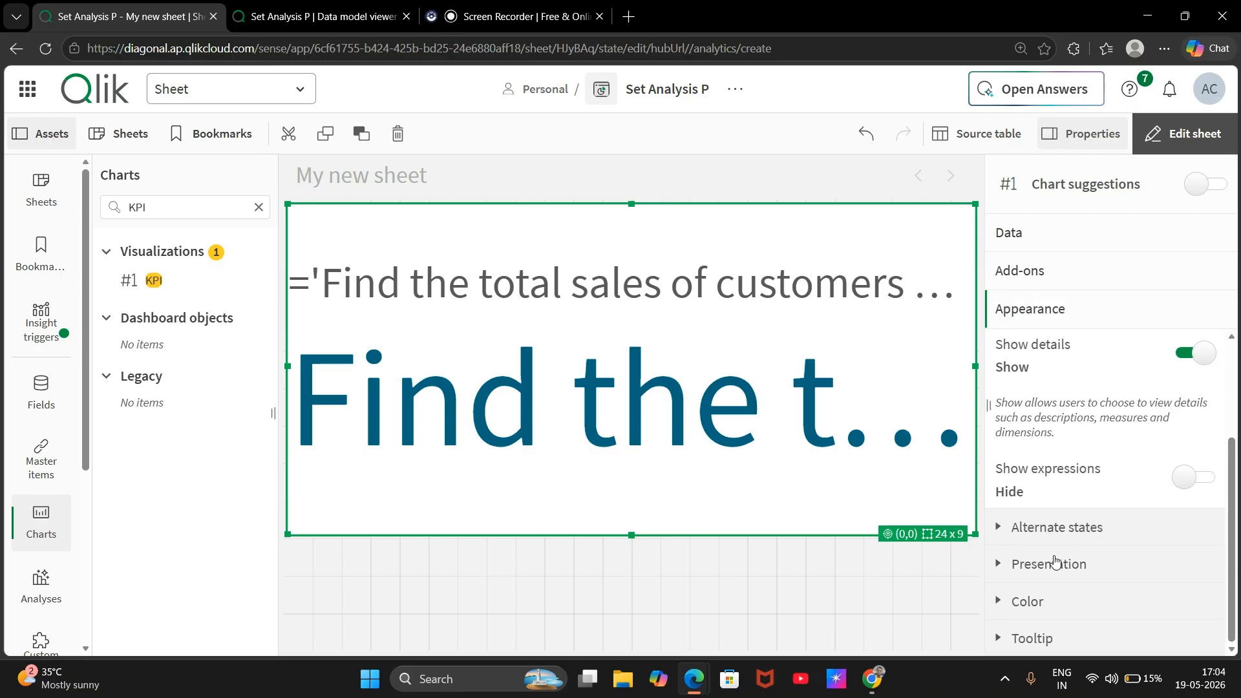
pyautogui.click(1054, 563)
pyautogui.scroll(-2, 1072, 598)
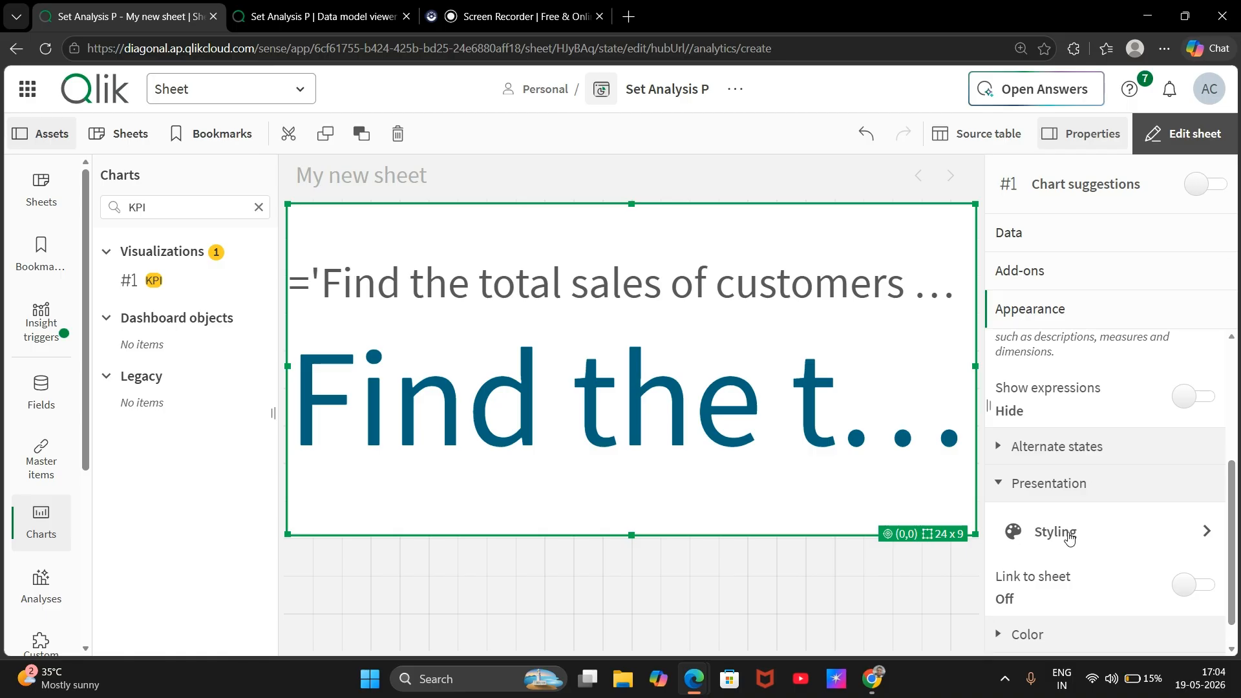
pyautogui.click(1069, 545)
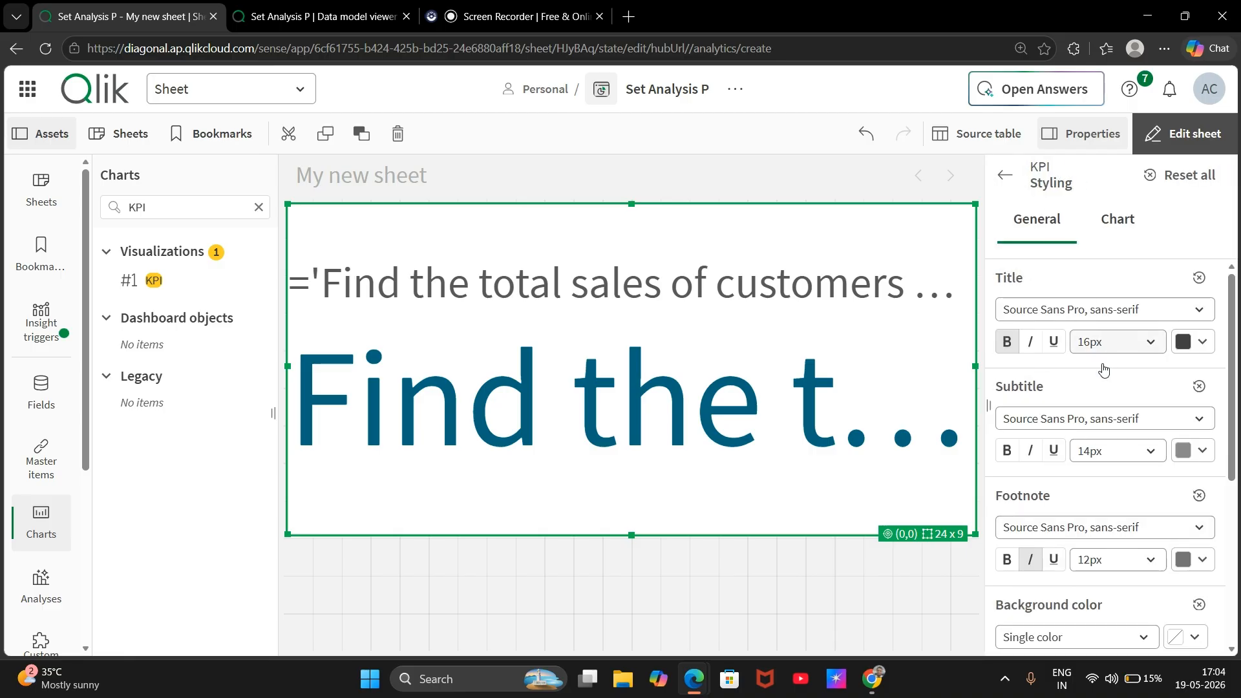
pyautogui.click(1087, 242)
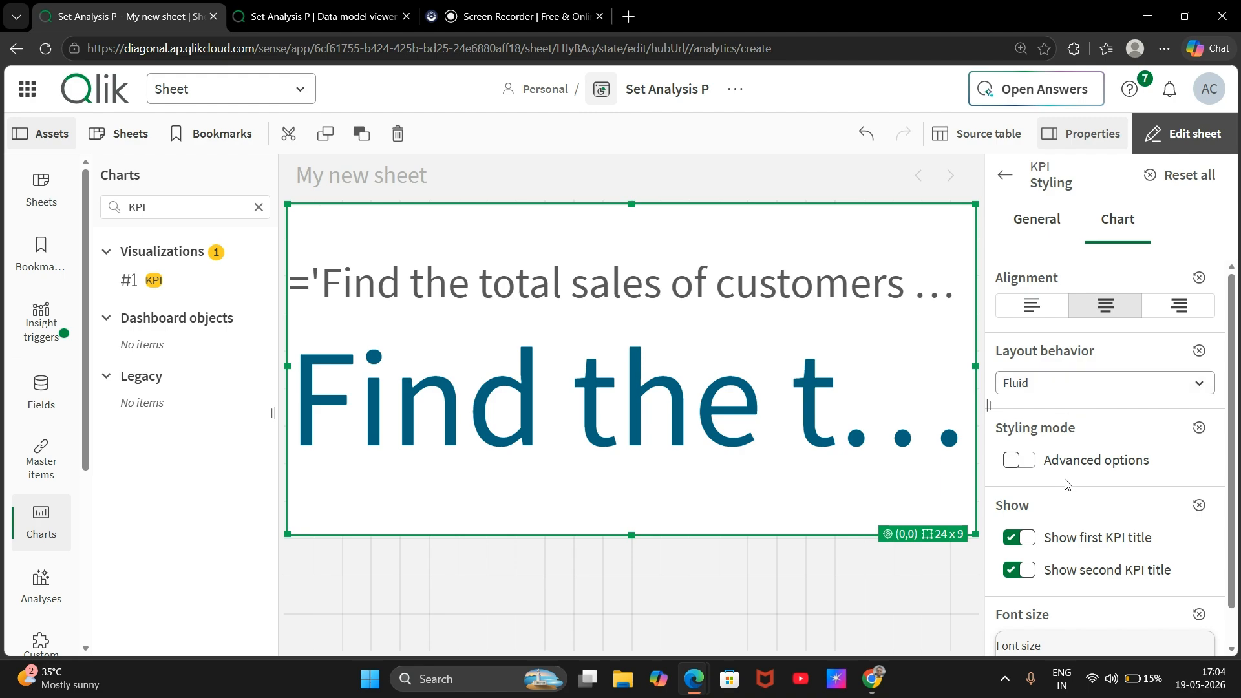
pyautogui.click(1019, 461)
# Step: Reduce the font sizes of the KPI's first measure title and first measure value
pyautogui.scroll(-1, 1059, 465)
pyautogui.moveTo(1056, 600); pyautogui.dragTo(1020, 611)
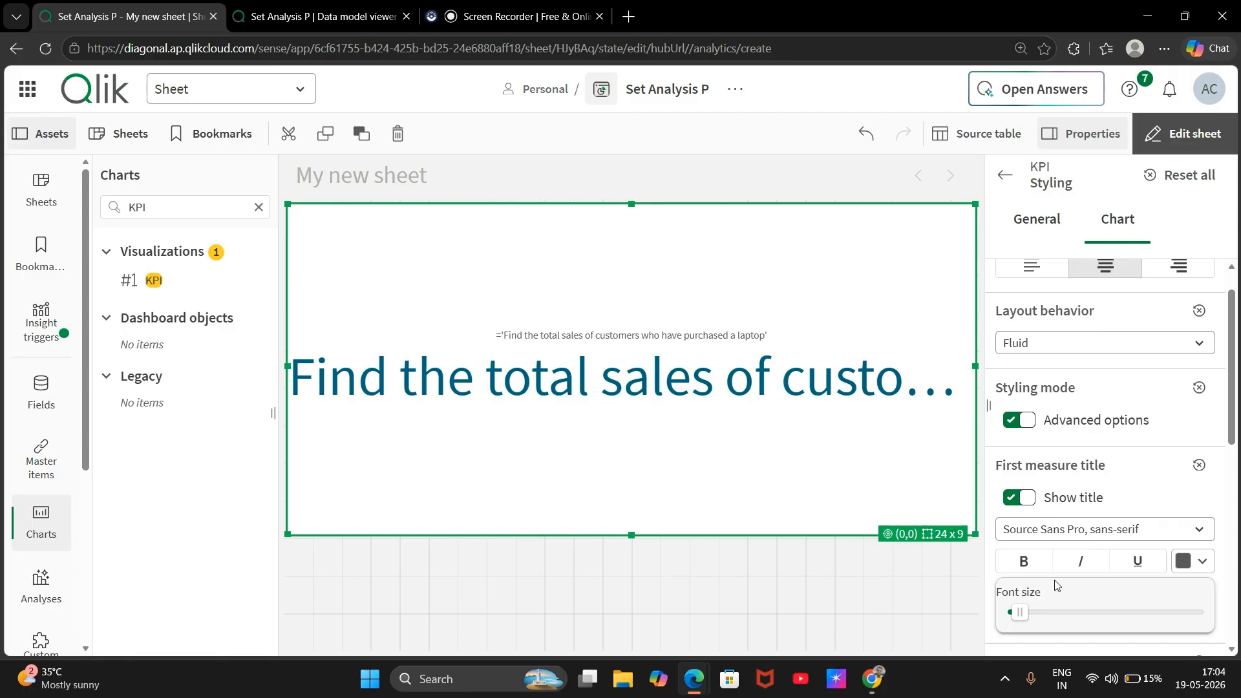
pyautogui.scroll(-3, 1056, 584)
pyautogui.moveTo(1055, 530); pyautogui.dragTo(1034, 530)
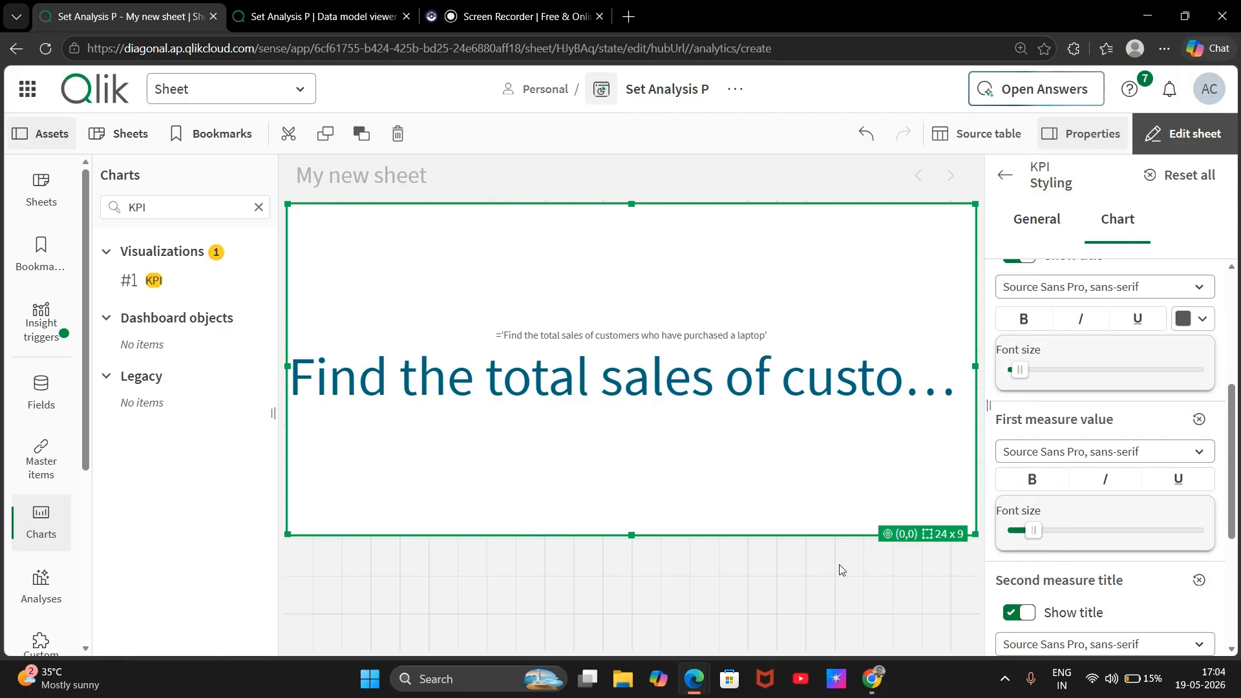
# Step: Resize the KPI object to 22 x 6 grid cells at position (2,0) along the sheet's upper edge
pyautogui.moveTo(975, 366); pyautogui.dragTo(851, 370)
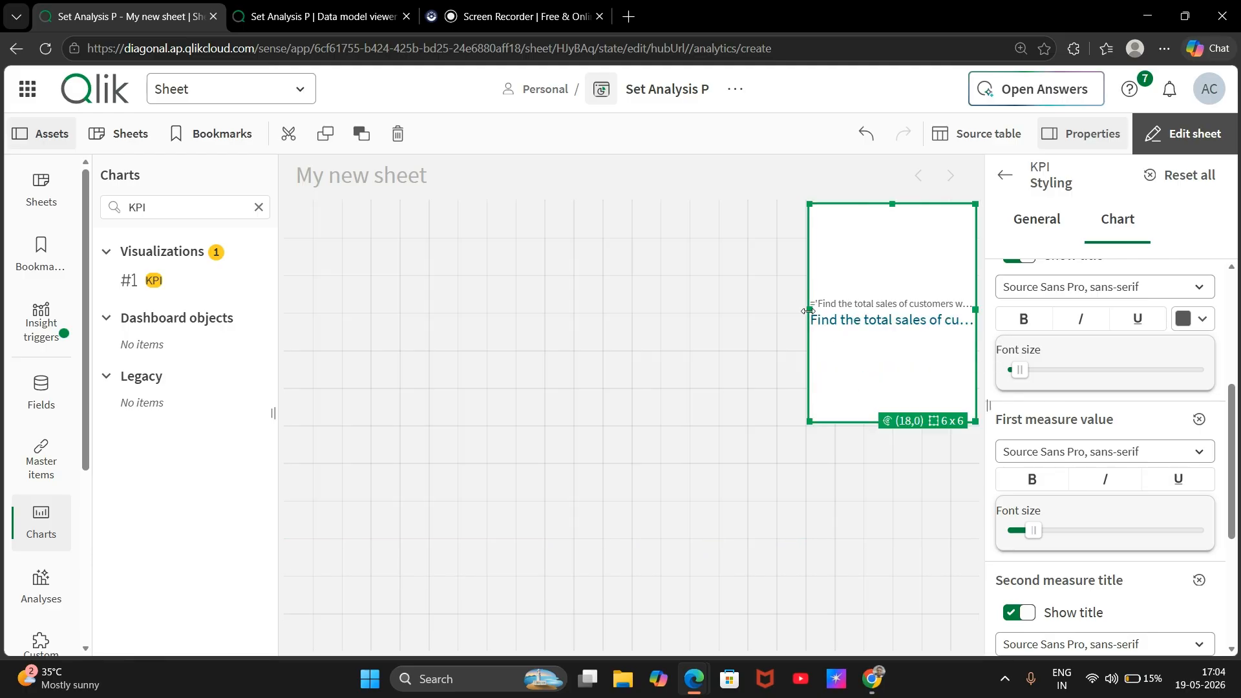
pyautogui.moveTo(808, 311); pyautogui.dragTo(347, 313)
pyautogui.click(685, 553)
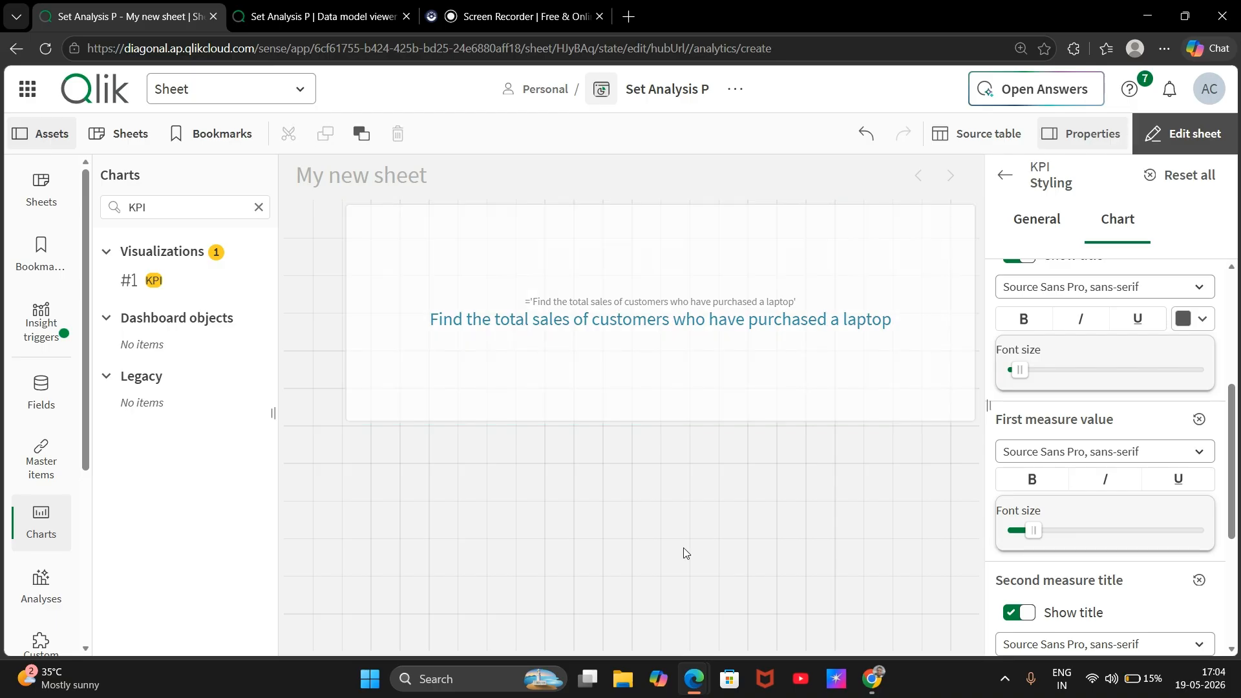
pyautogui.click(468, 368)
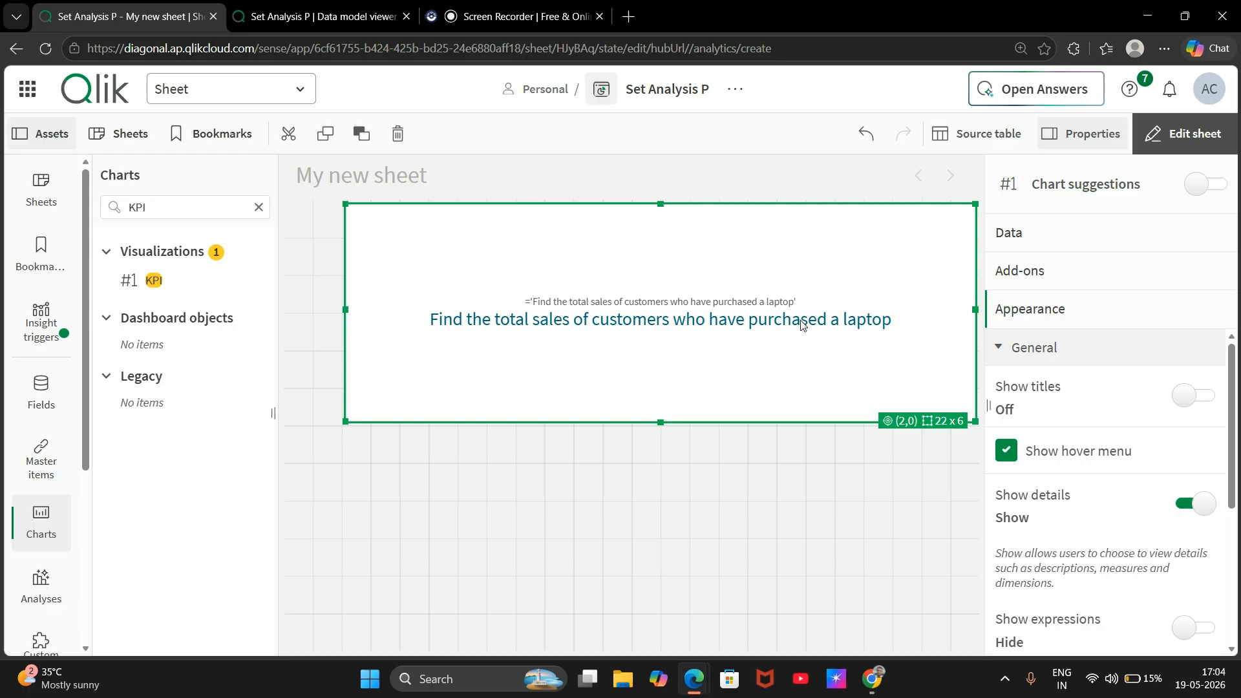
# Step: Switch back to the data model viewer and examine which SalesTable customers purchased a laptop
pyautogui.click(278, 12)
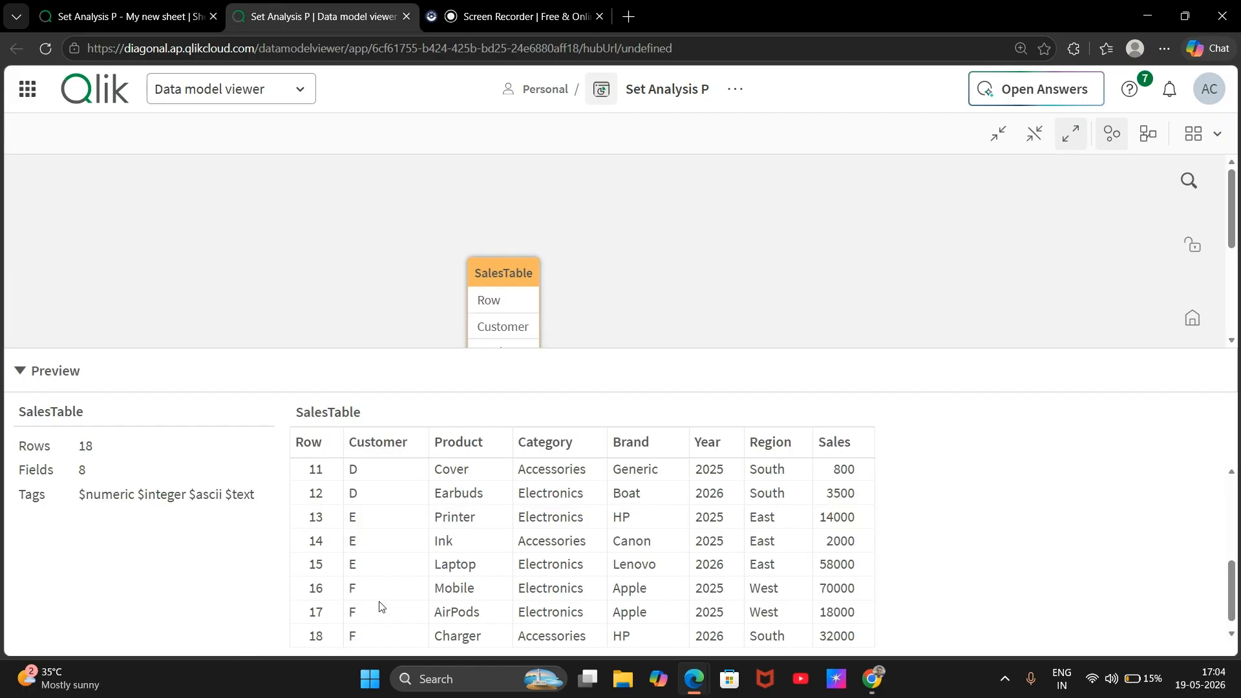
pyautogui.scroll(2, 465, 546)
pyautogui.scroll(3, 465, 546)
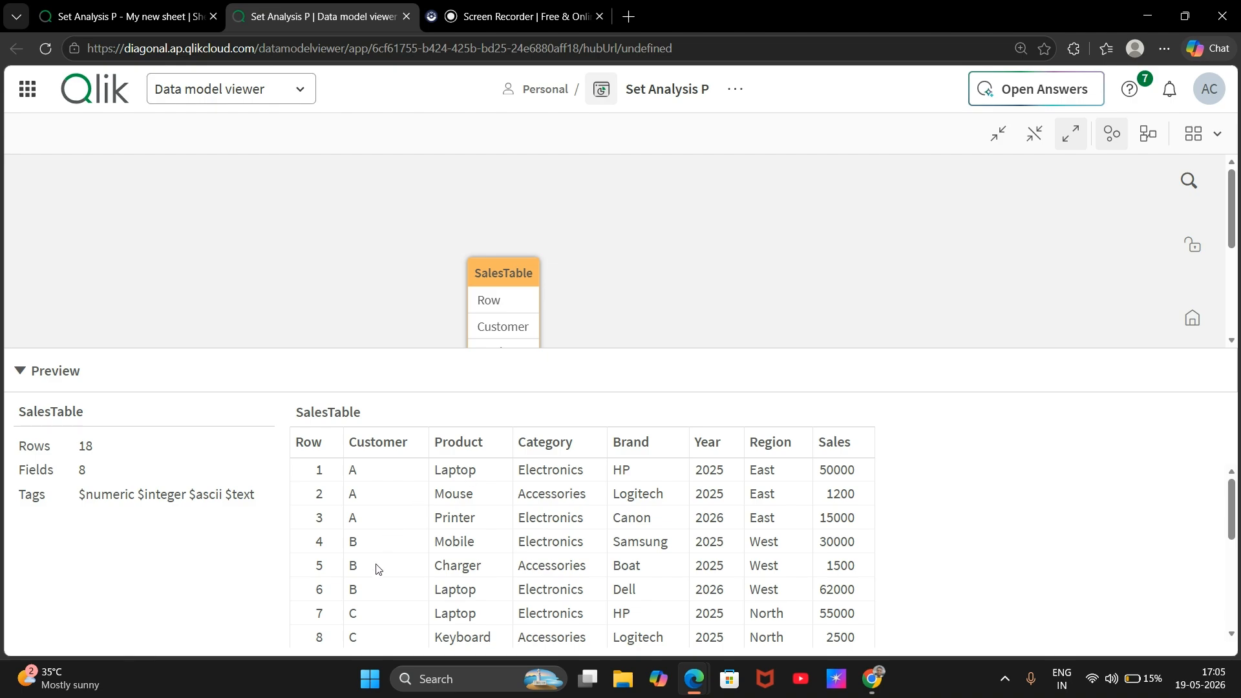
pyautogui.scroll(-5, 463, 594)
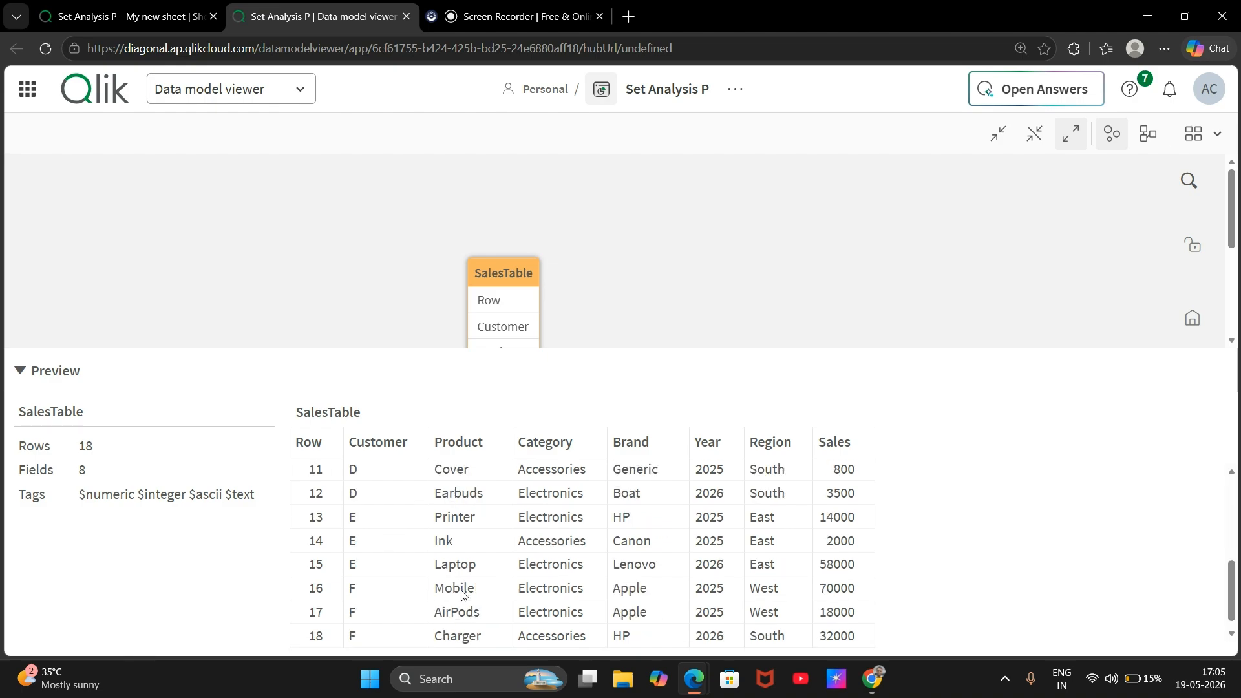
pyautogui.scroll(5, 353, 517)
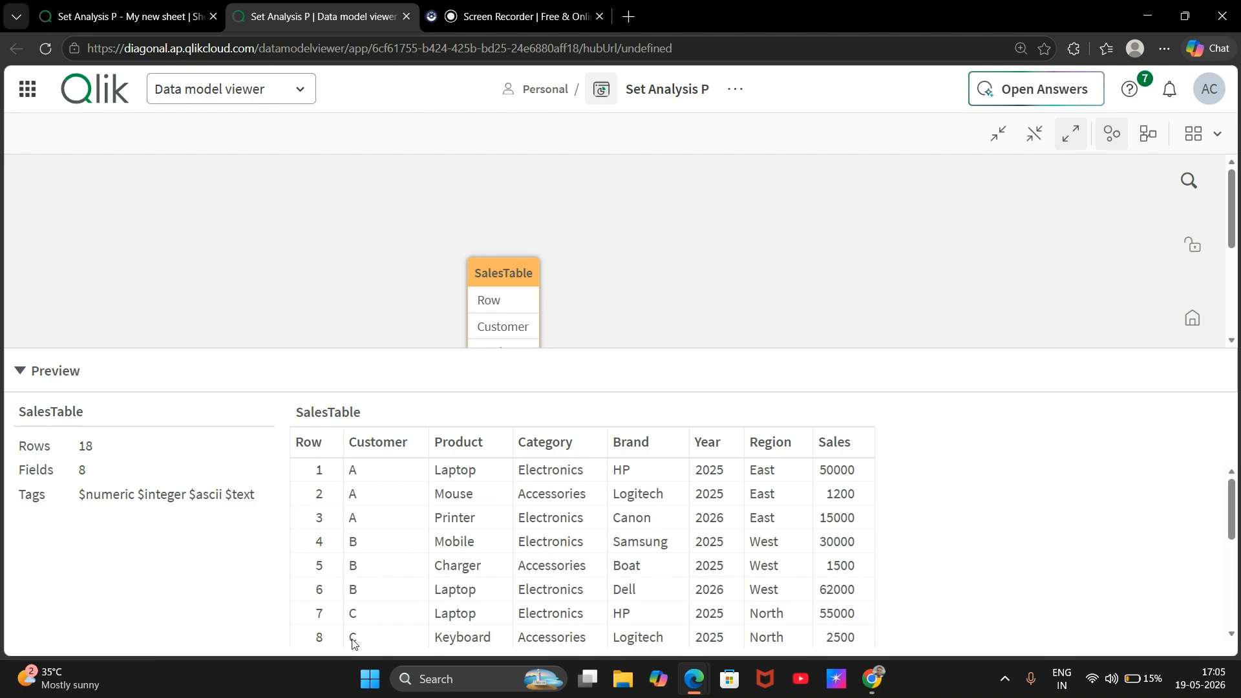
# Step: Examine the remaining SalesTable preview rows to check which of customers C to F purchased a laptop
pyautogui.scroll(-5, 439, 626)
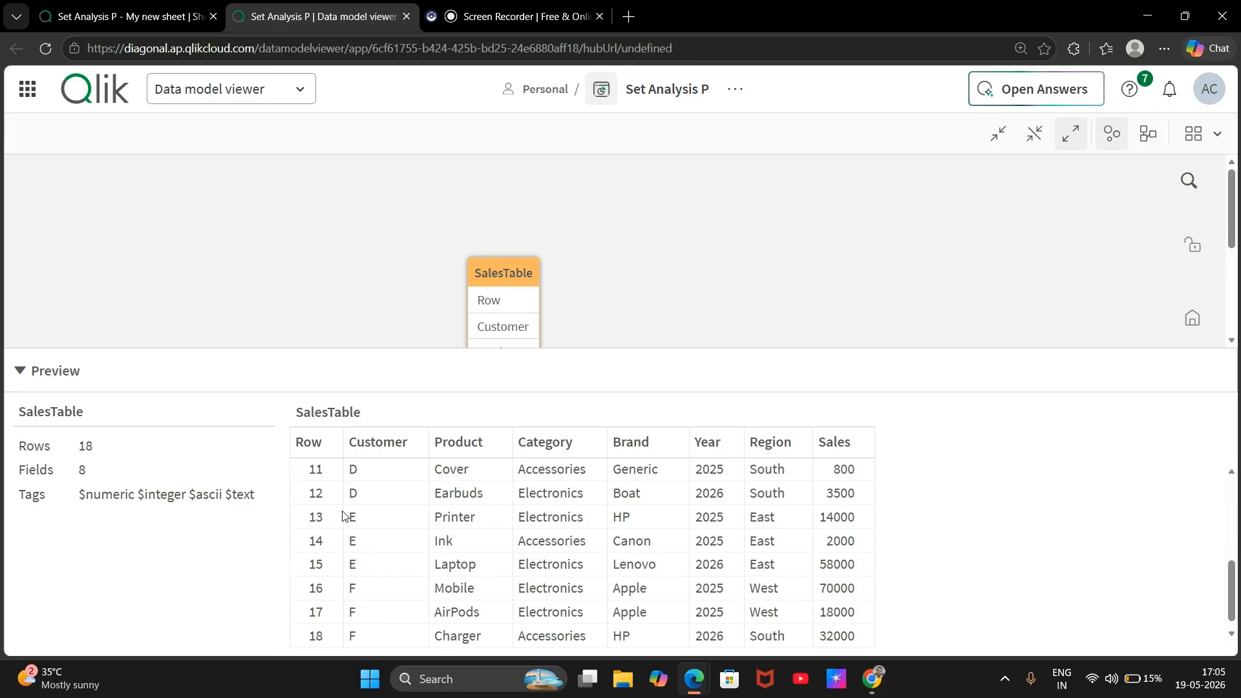
pyautogui.scroll(4, 488, 492)
pyautogui.scroll(-2, 488, 493)
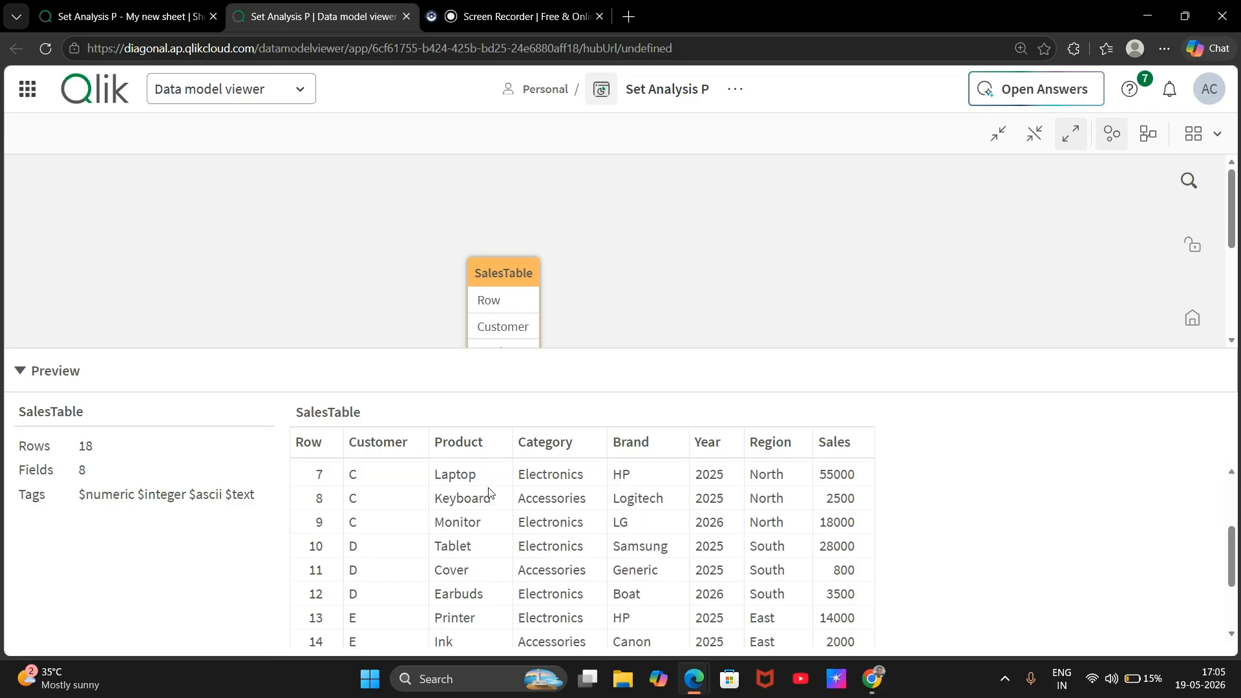
pyautogui.scroll(-2, 377, 626)
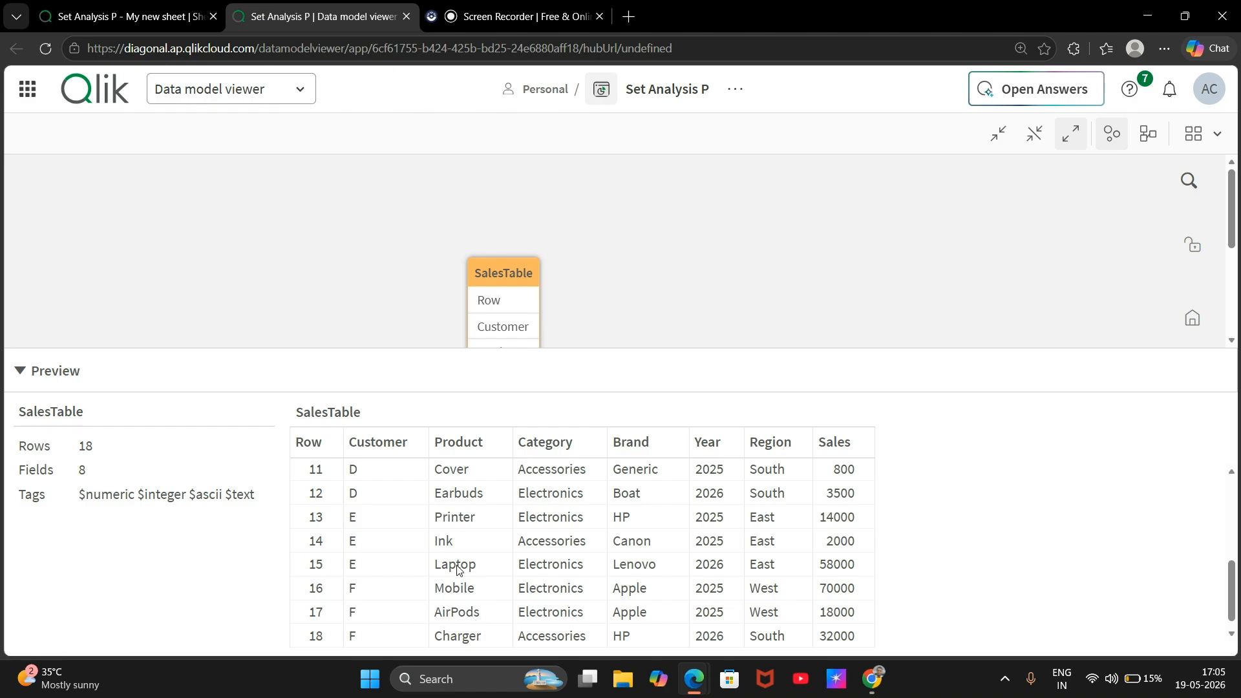
# Step: Return to the My new sheet tab and review the question stated in the KPI
pyautogui.click(118, 10)
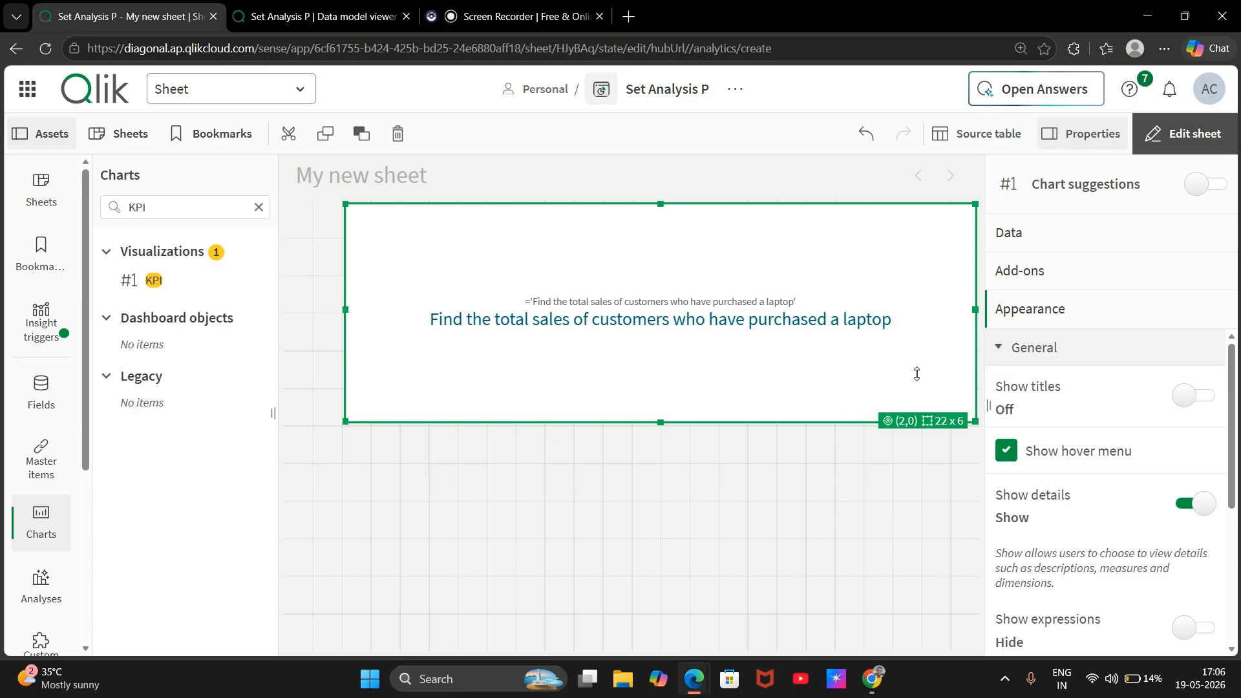
pyautogui.moveTo(504, 329); pyautogui.dragTo(570, 322)
# Step: Switch to Notepad with P() text.txt and check whether Customer A has purchased a laptop
pyautogui.click(634, 686)
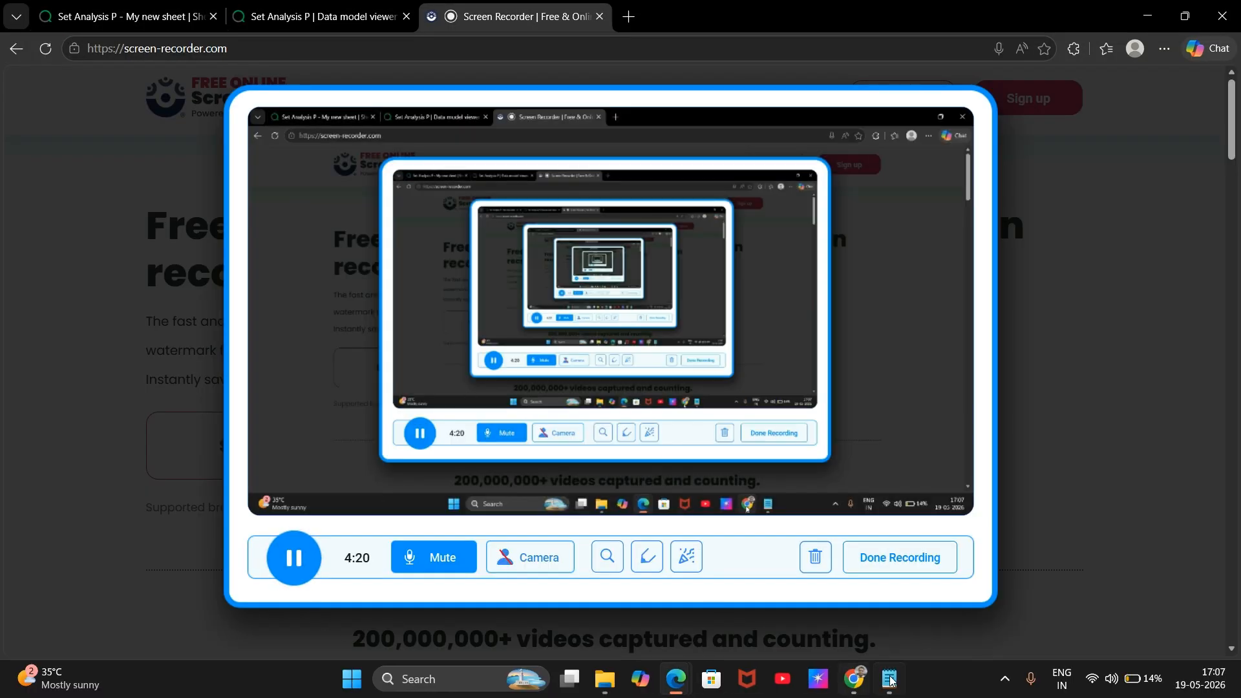
pyautogui.click(890, 679)
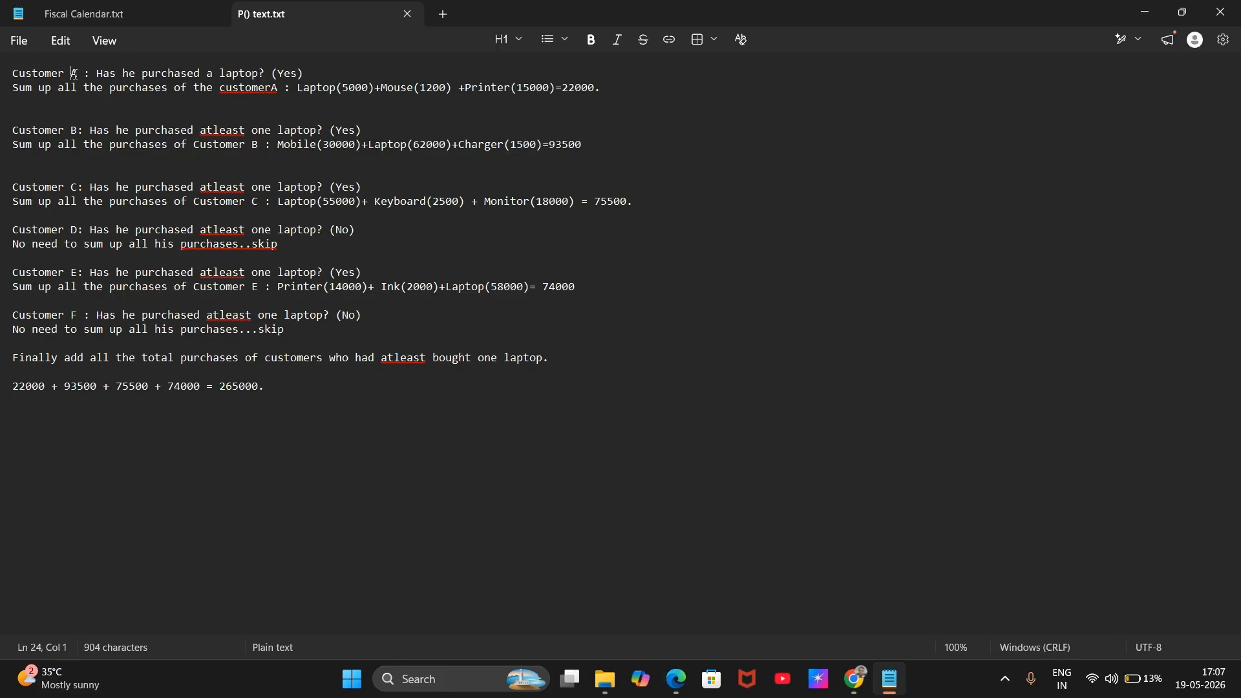
pyautogui.moveTo(72, 73); pyautogui.dragTo(28, 76)
pyautogui.click(118, 75)
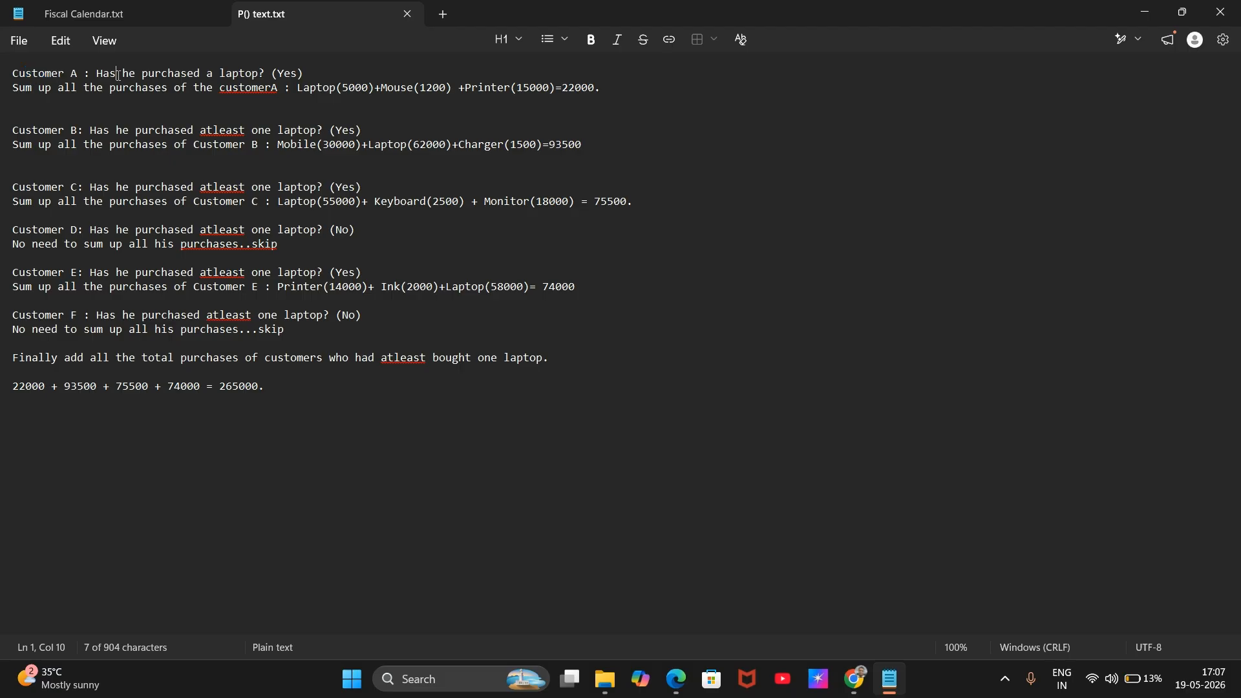
pyautogui.moveTo(117, 75); pyautogui.dragTo(253, 73)
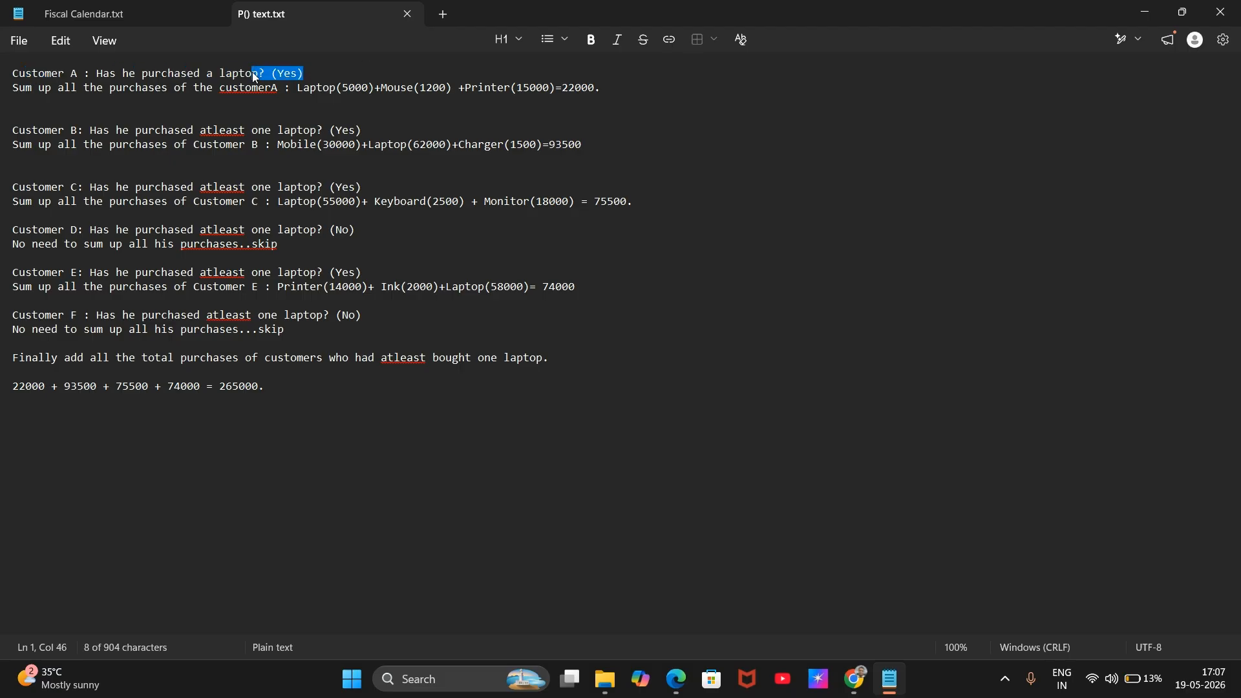
# Step: Examine the sum of Customer A's laptop, mouse and printer purchases in the notes
pyautogui.click(15, 88)
pyautogui.moveTo(15, 89); pyautogui.dragTo(282, 95)
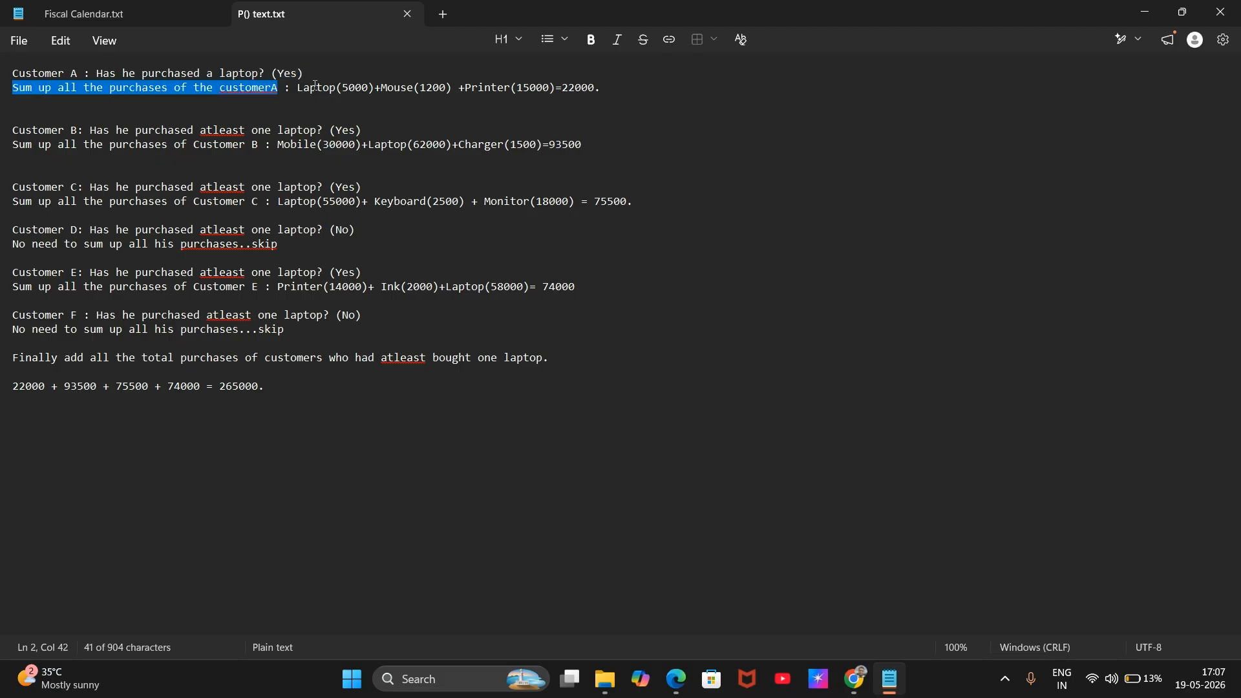
pyautogui.moveTo(302, 89); pyautogui.dragTo(354, 95)
pyautogui.click(361, 92)
pyautogui.click(419, 95)
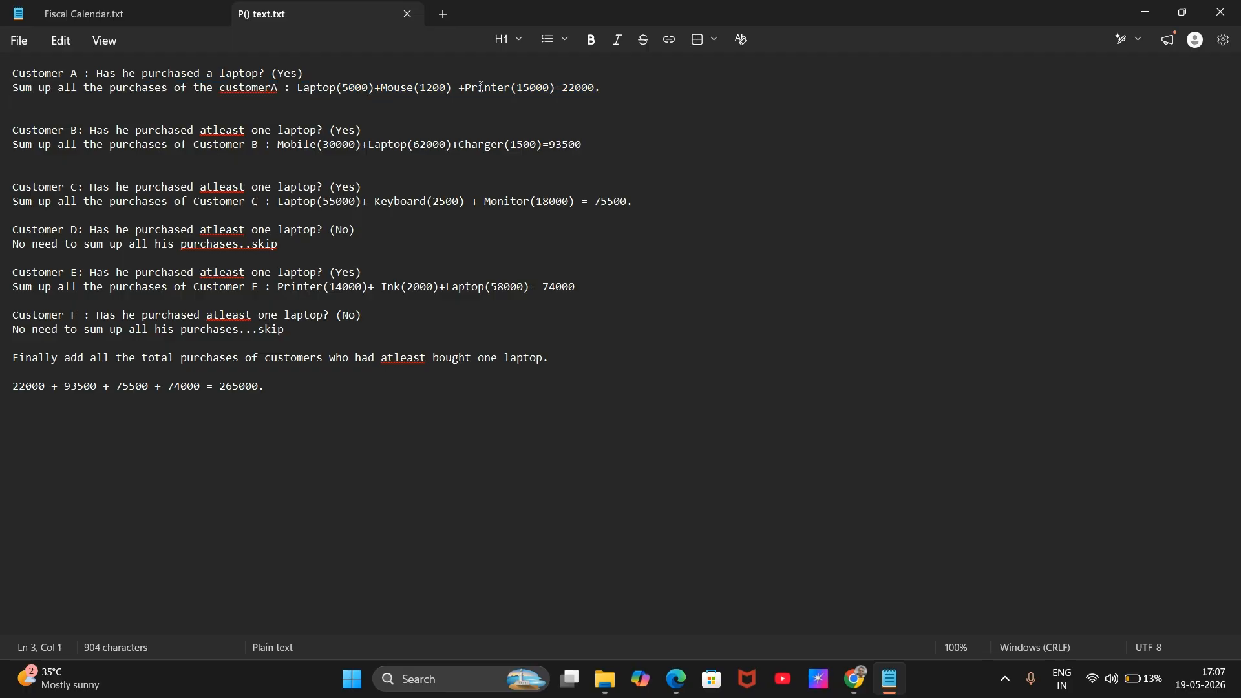
pyautogui.click(505, 88)
pyautogui.moveTo(371, 87); pyautogui.dragTo(311, 90)
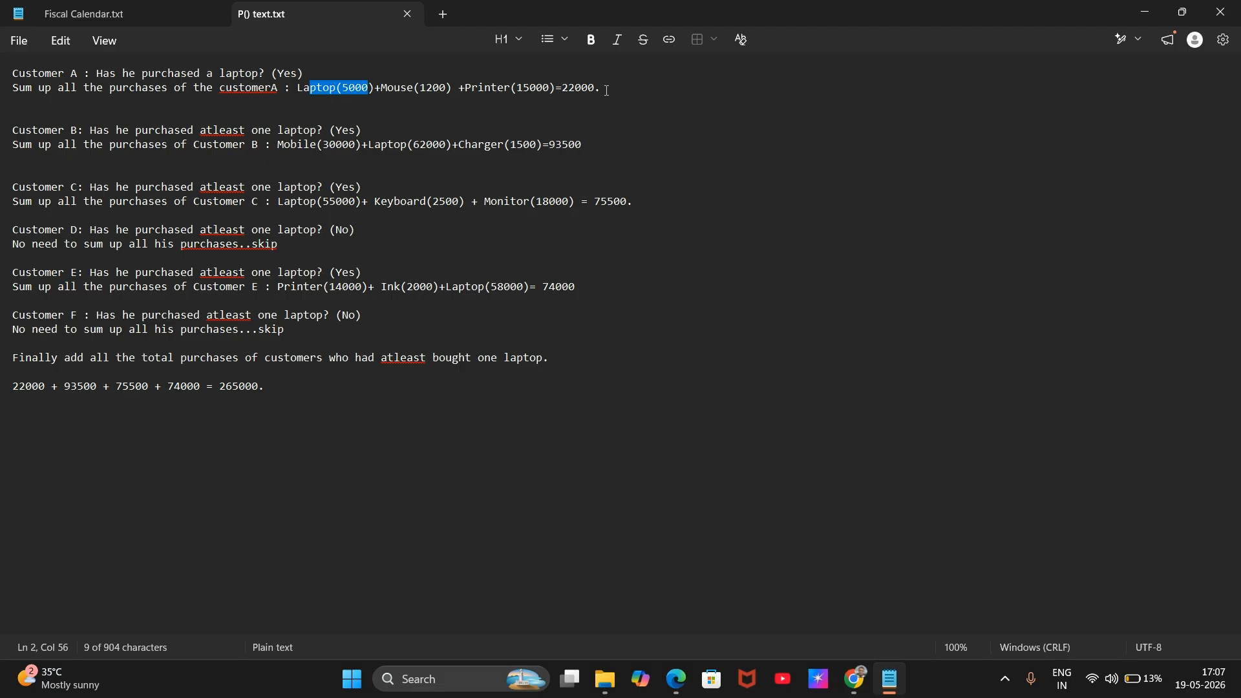
pyautogui.moveTo(560, 89); pyautogui.dragTo(602, 88)
pyautogui.click(396, 88)
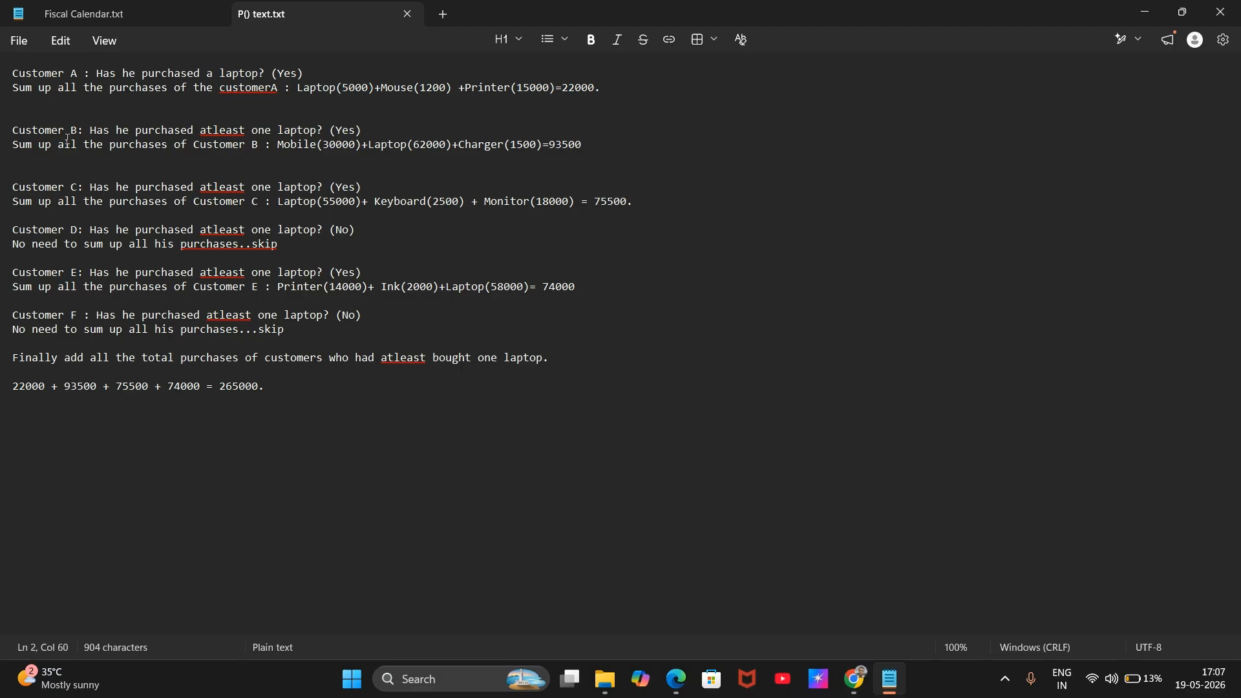
# Step: Read Customer B's laptop question in the notes and check it against the SalesTable preview in the Qlik data model viewer
pyautogui.moveTo(78, 130); pyautogui.dragTo(7, 139)
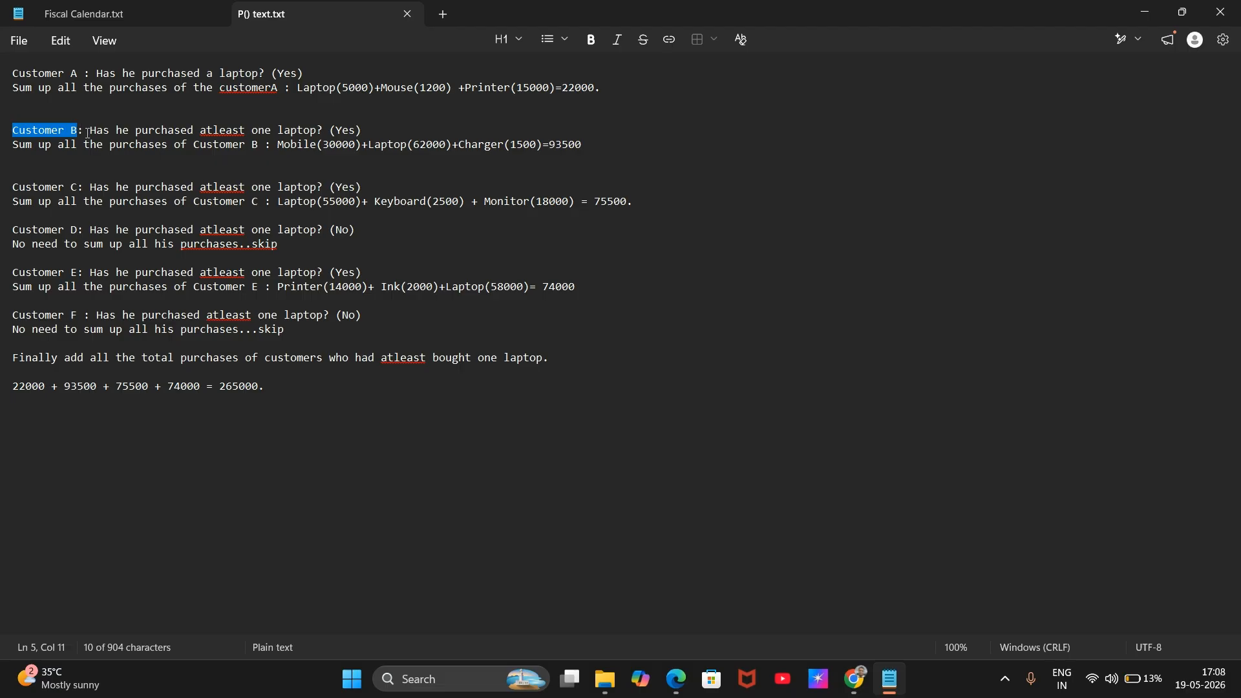
pyautogui.moveTo(85, 133); pyautogui.dragTo(363, 133)
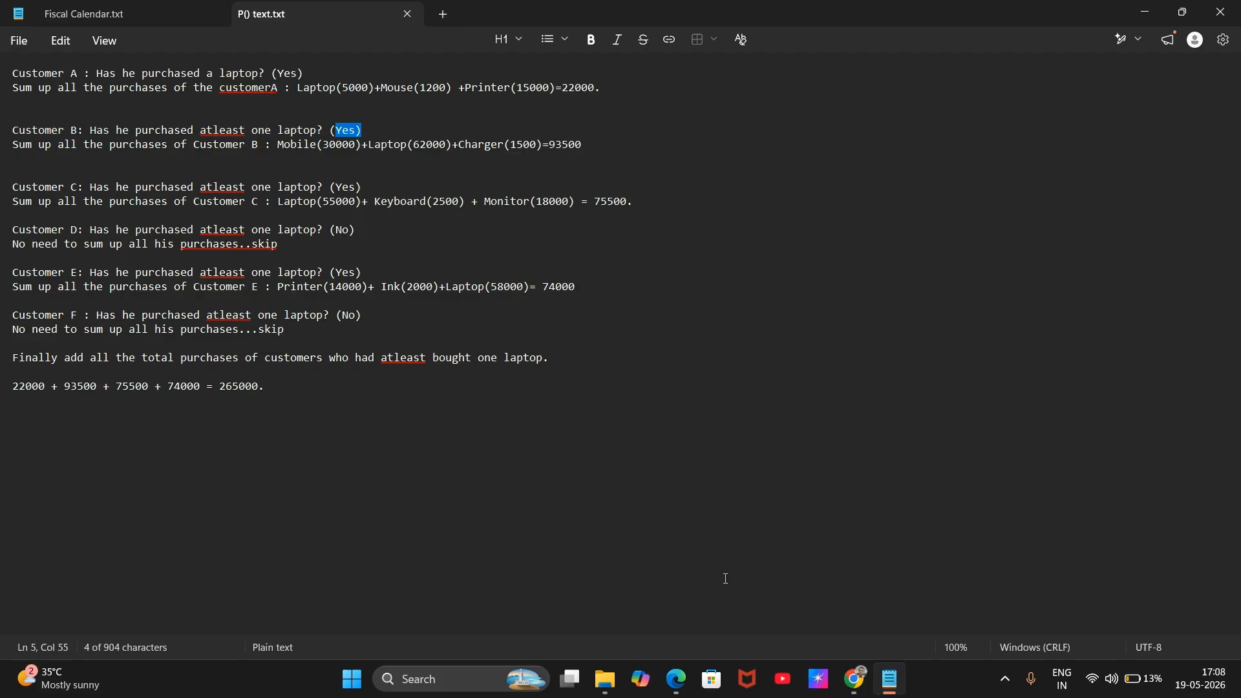
pyautogui.click(676, 676)
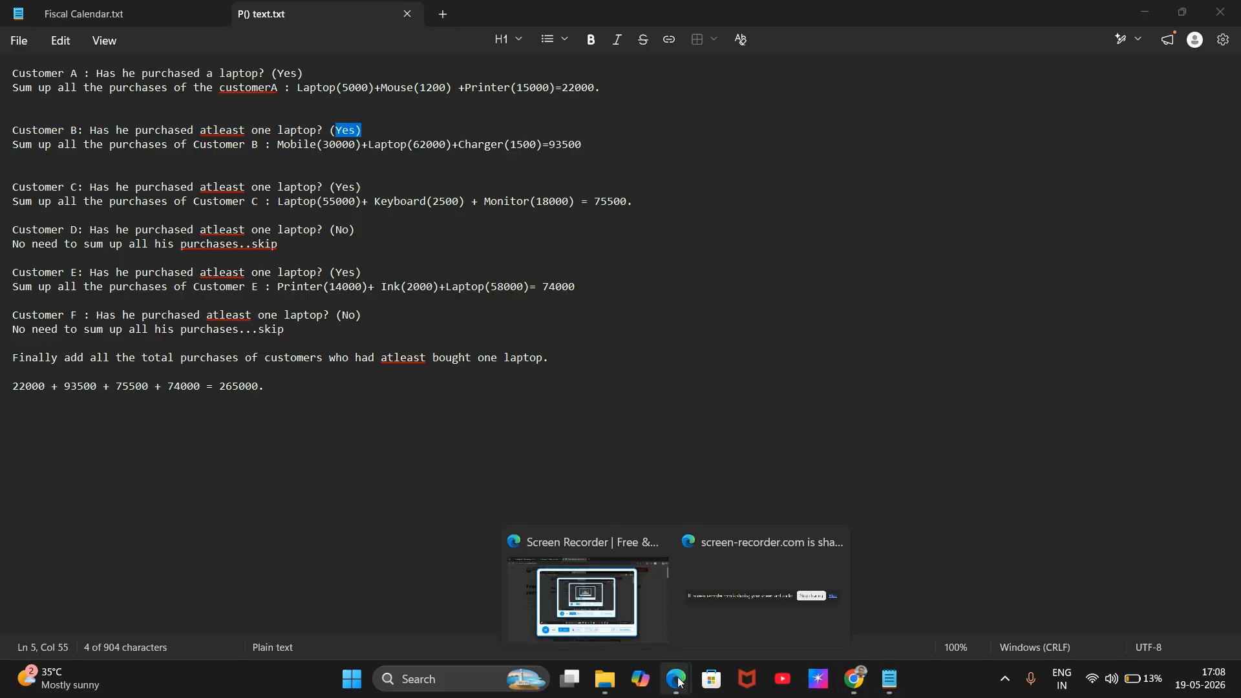
pyautogui.click(587, 598)
pyautogui.click(316, 17)
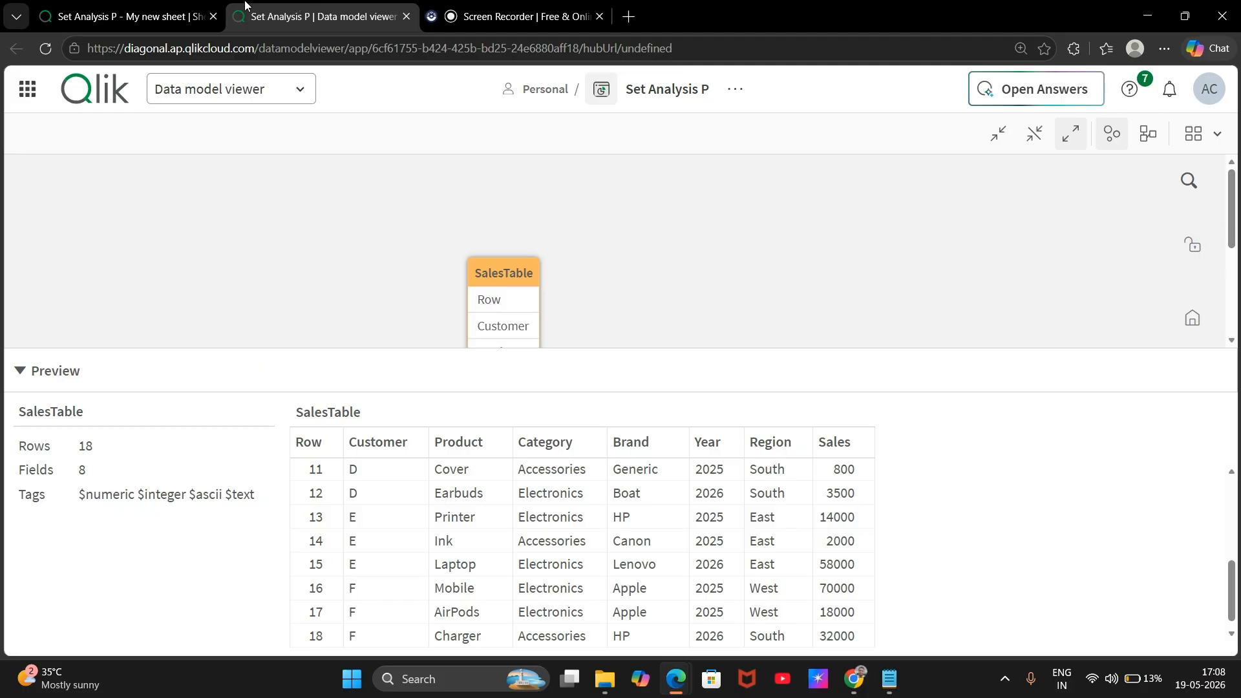
pyautogui.scroll(3, 391, 502)
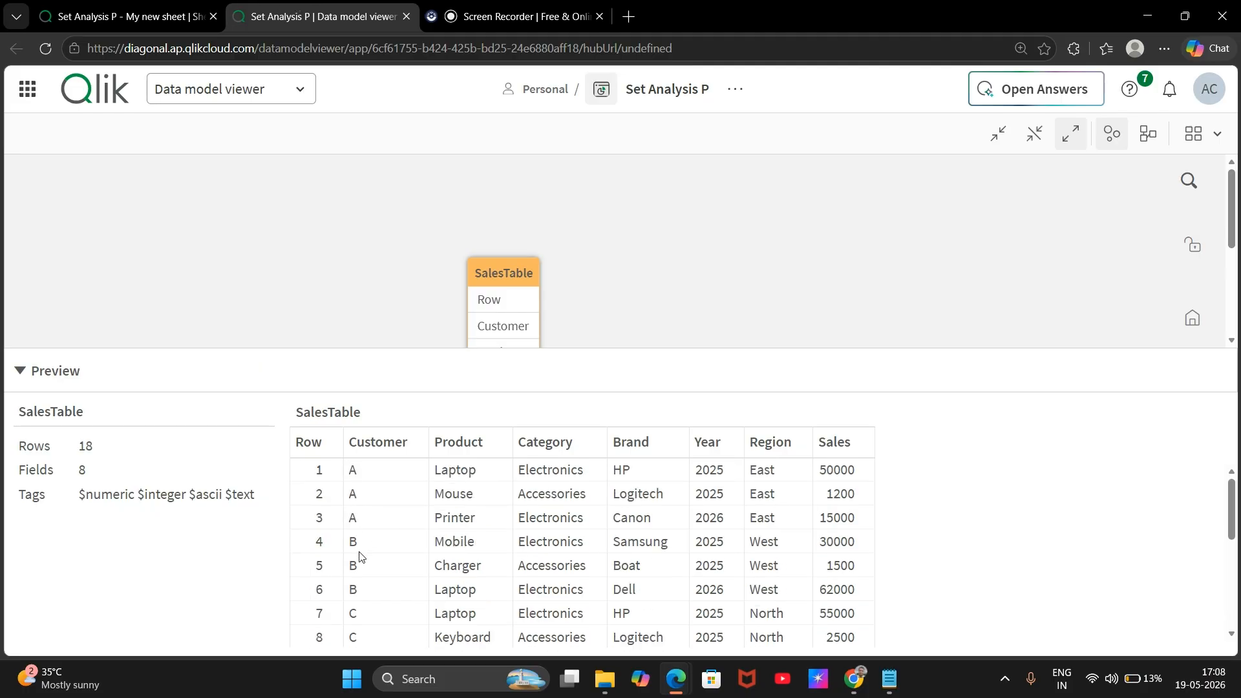
pyautogui.scroll(-1, 479, 592)
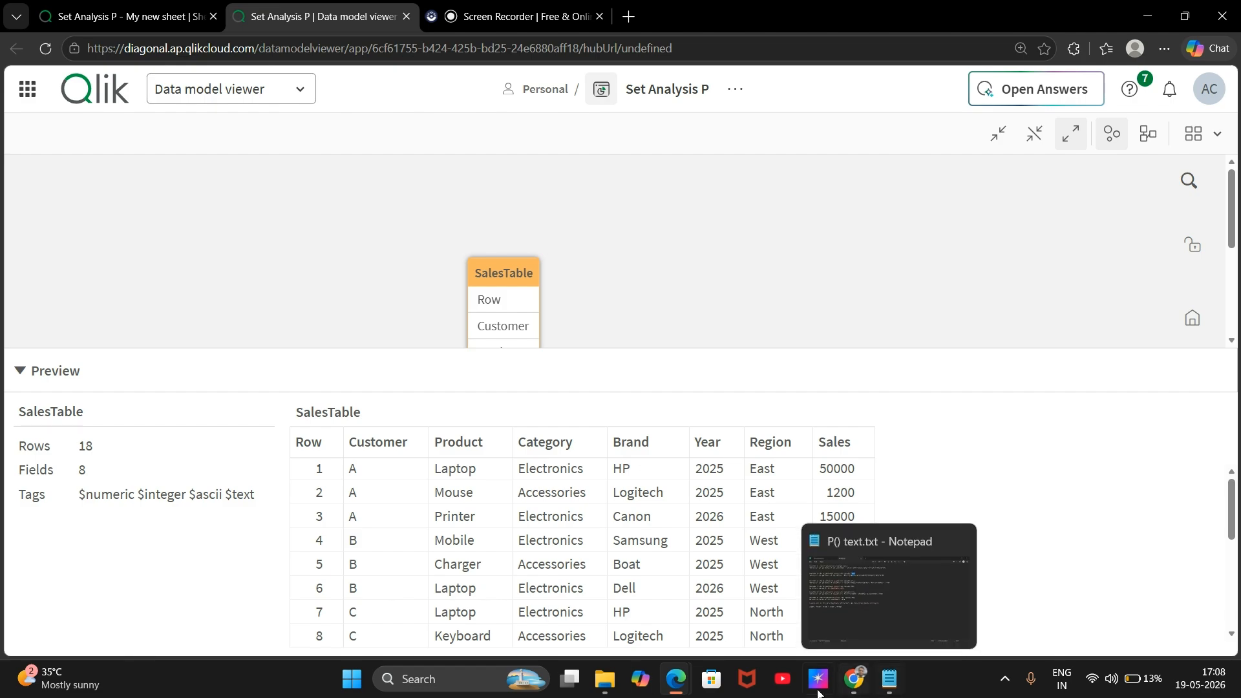
# Step: Switch back to the Notepad notes and examine the sum of Customer B's mobile, laptop and charger purchases
pyautogui.moveTo(886, 679)
pyautogui.click(863, 625)
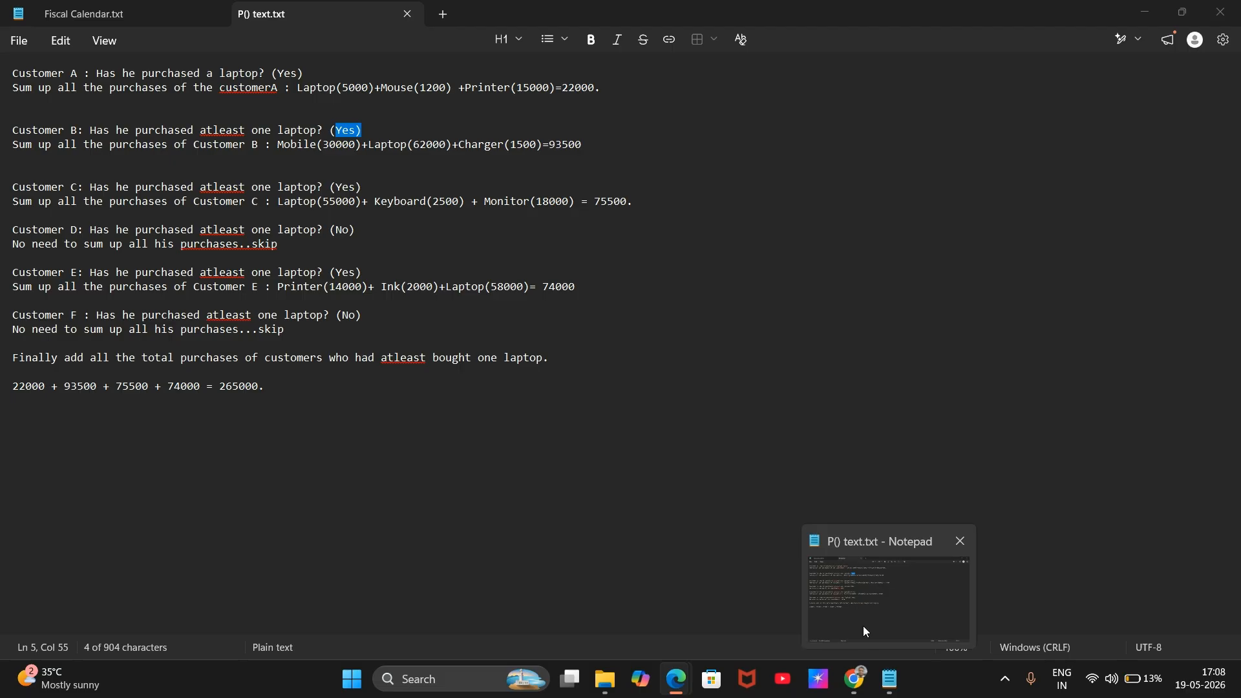
pyautogui.click(2, 150)
pyautogui.click(317, 144)
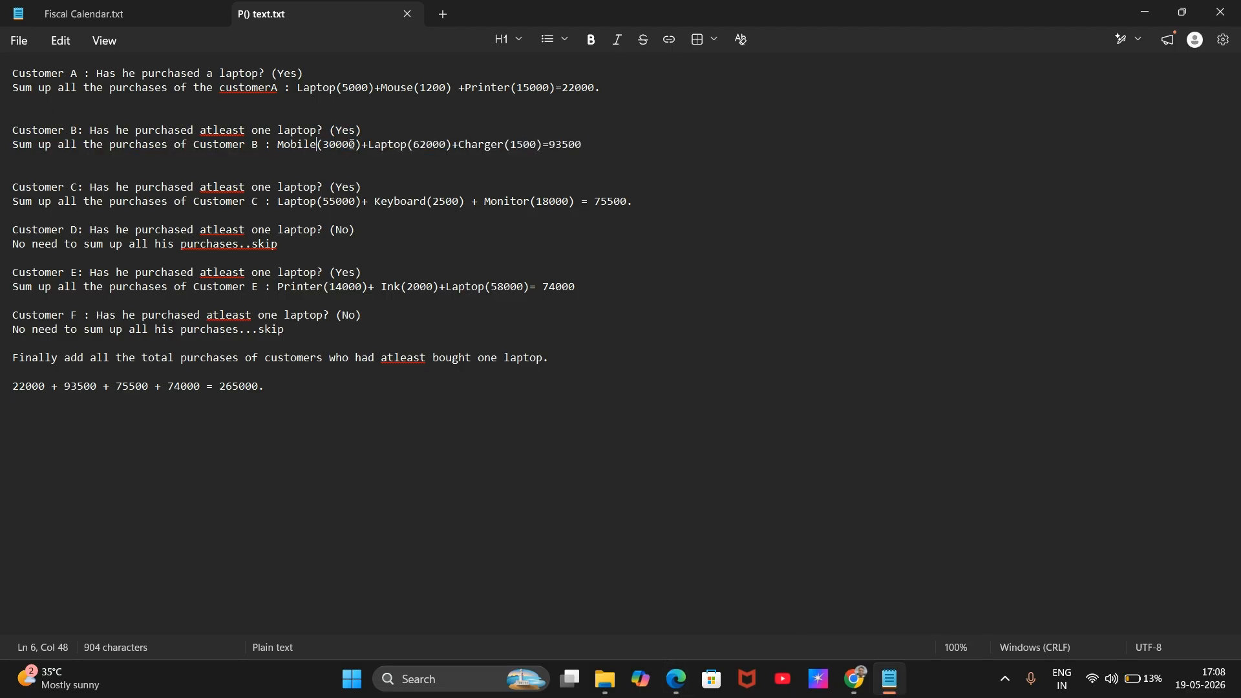
pyautogui.click(387, 145)
pyautogui.doubleClick(553, 146)
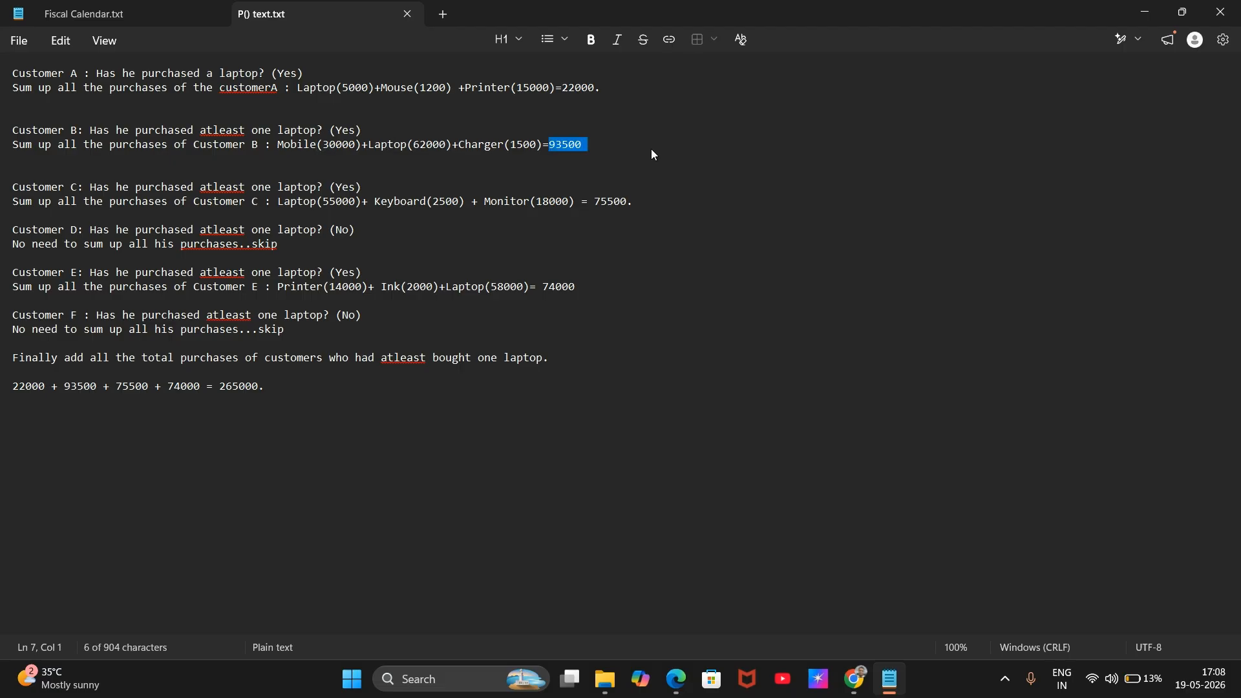
pyautogui.click(649, 149)
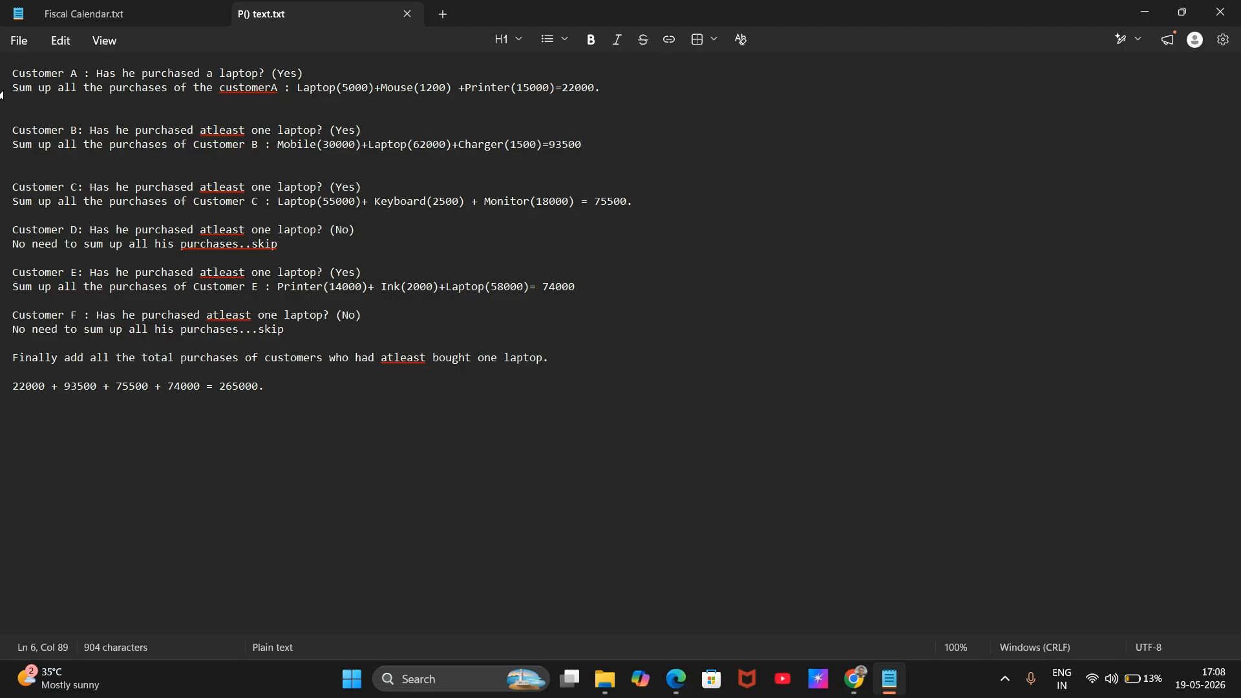
# Step: Check Customer C's laptop answer against the SalesTable preview in Qlik and return to the Notepad notes
pyautogui.moveTo(91, 188); pyautogui.dragTo(360, 187)
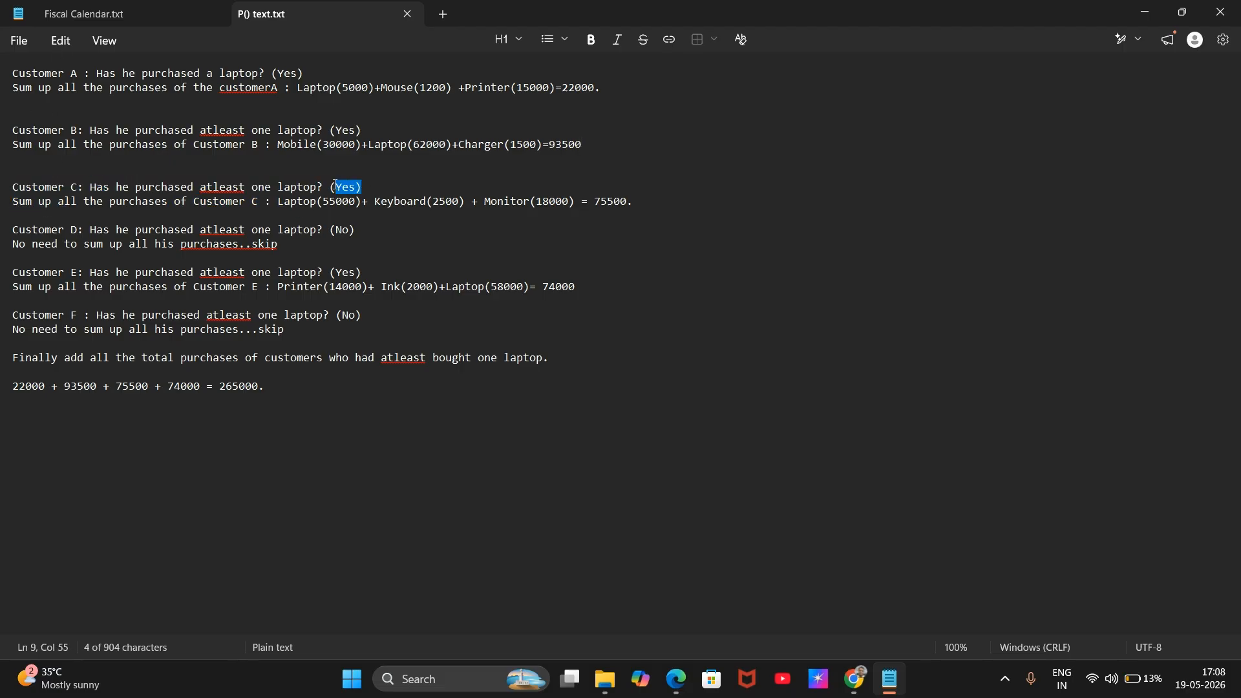
pyautogui.click(676, 679)
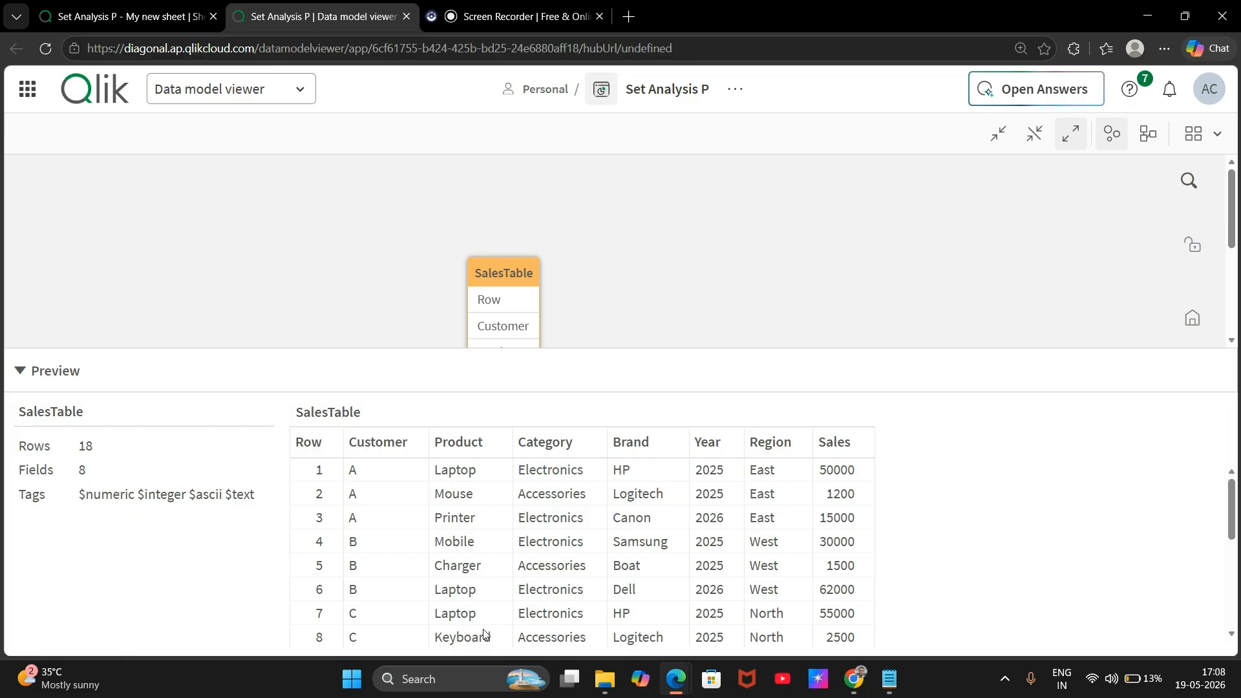
pyautogui.click(877, 690)
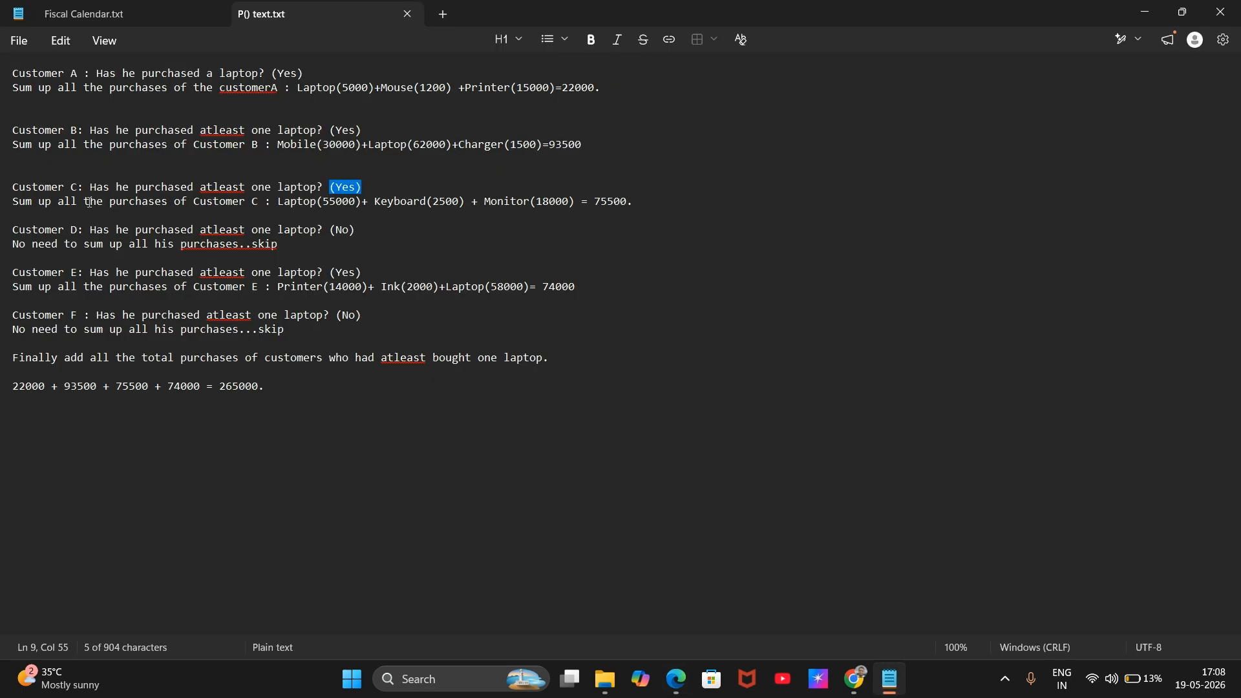
# Step: Examine the sum of Customer C's laptop, keyboard and monitor purchases in the notes
pyautogui.click(275, 203)
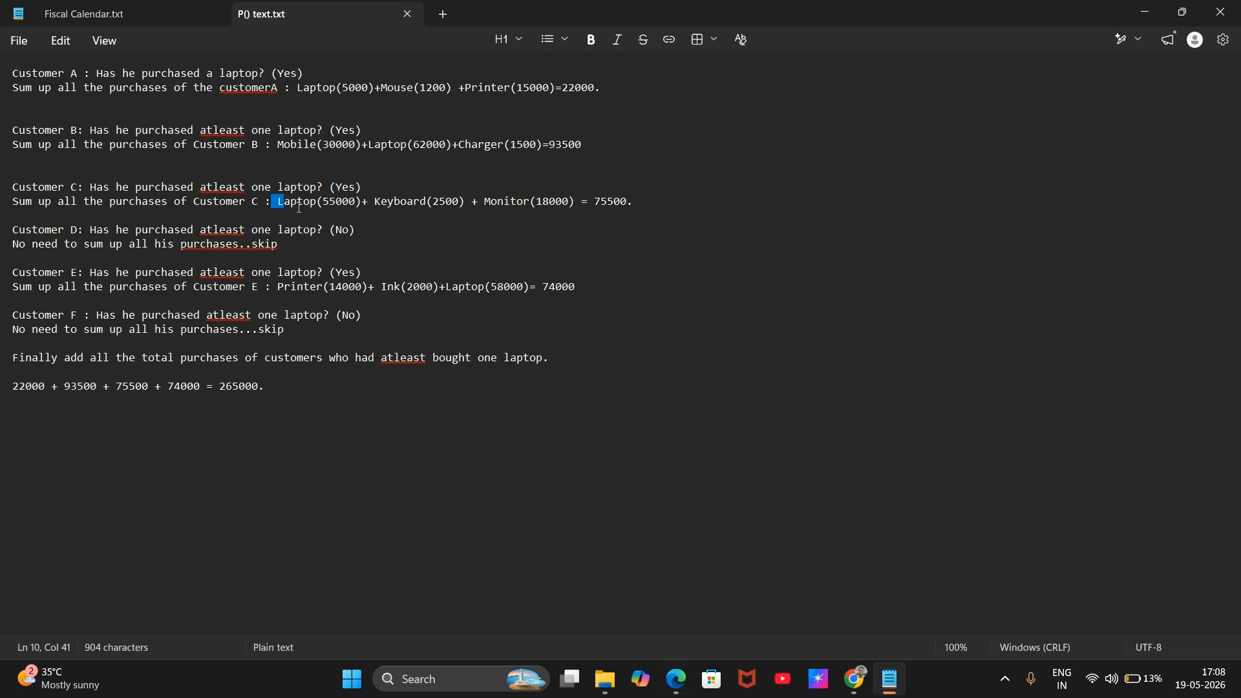
pyautogui.click(388, 203)
pyautogui.click(511, 202)
pyautogui.moveTo(277, 197); pyautogui.dragTo(561, 213)
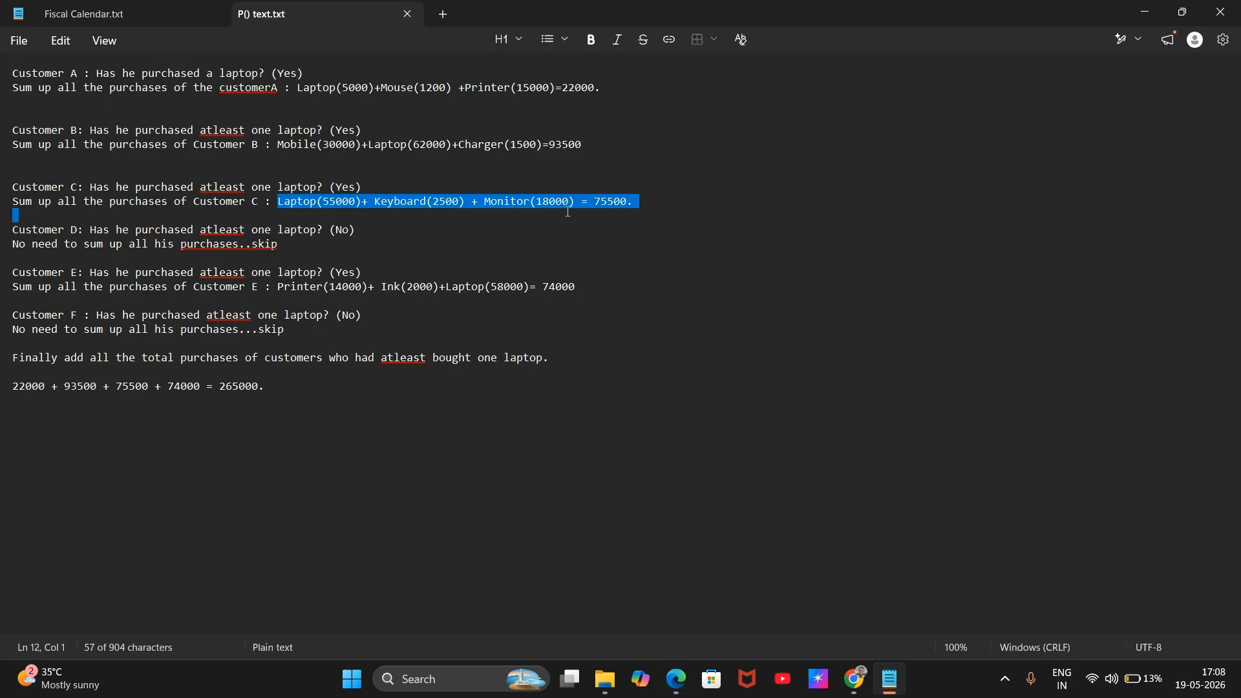
pyautogui.moveTo(240, 187); pyautogui.dragTo(349, 187)
pyautogui.click(402, 244)
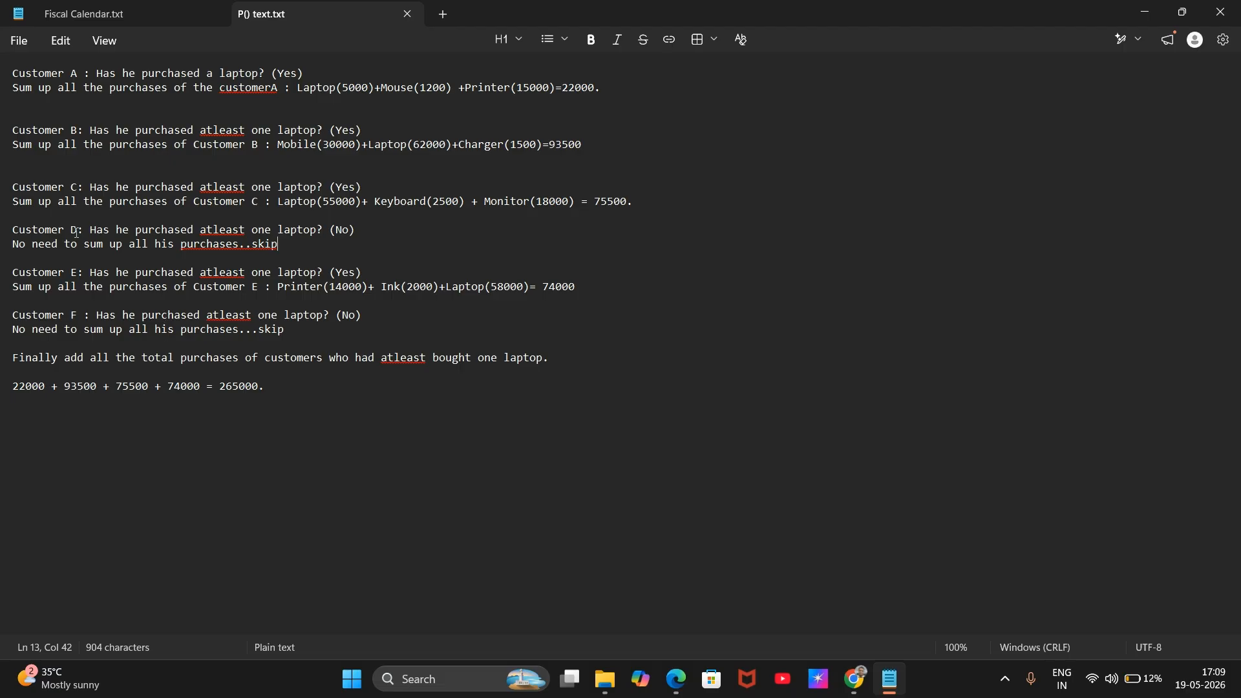
# Step: Review Customer D's laptop answer in the notes and the line about skipping the purchases
pyautogui.moveTo(51, 230); pyautogui.dragTo(77, 230)
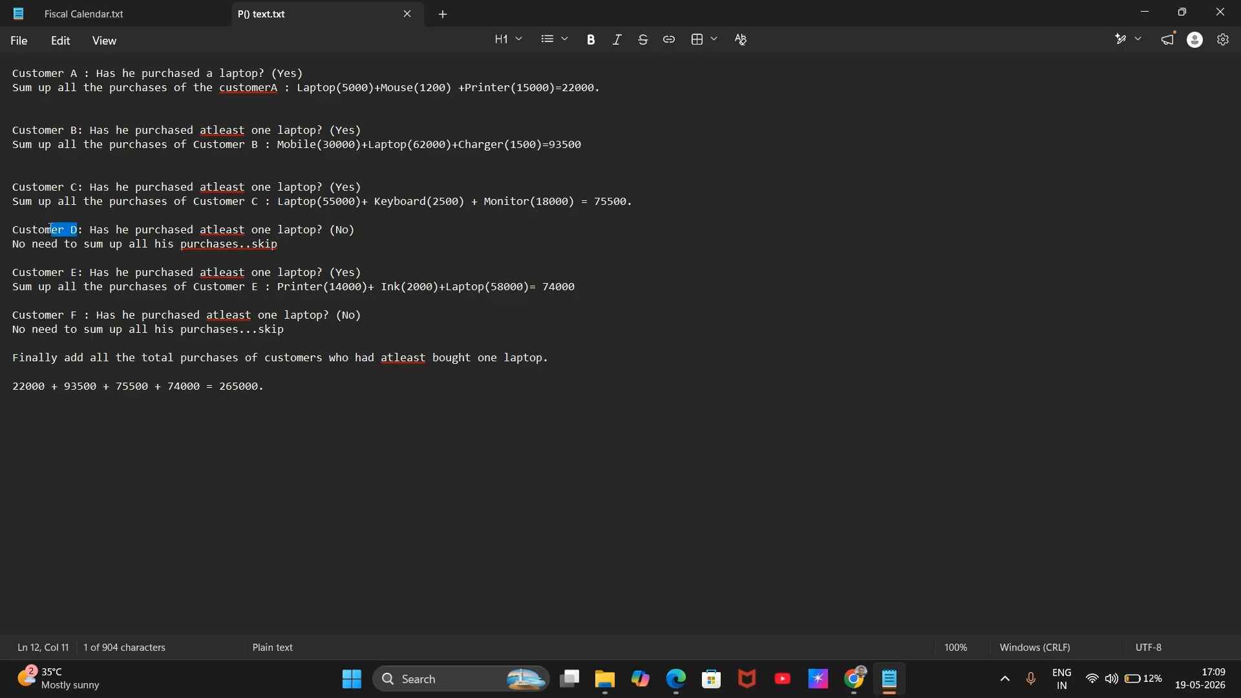
pyautogui.click(310, 239)
pyautogui.moveTo(356, 230); pyautogui.dragTo(330, 231)
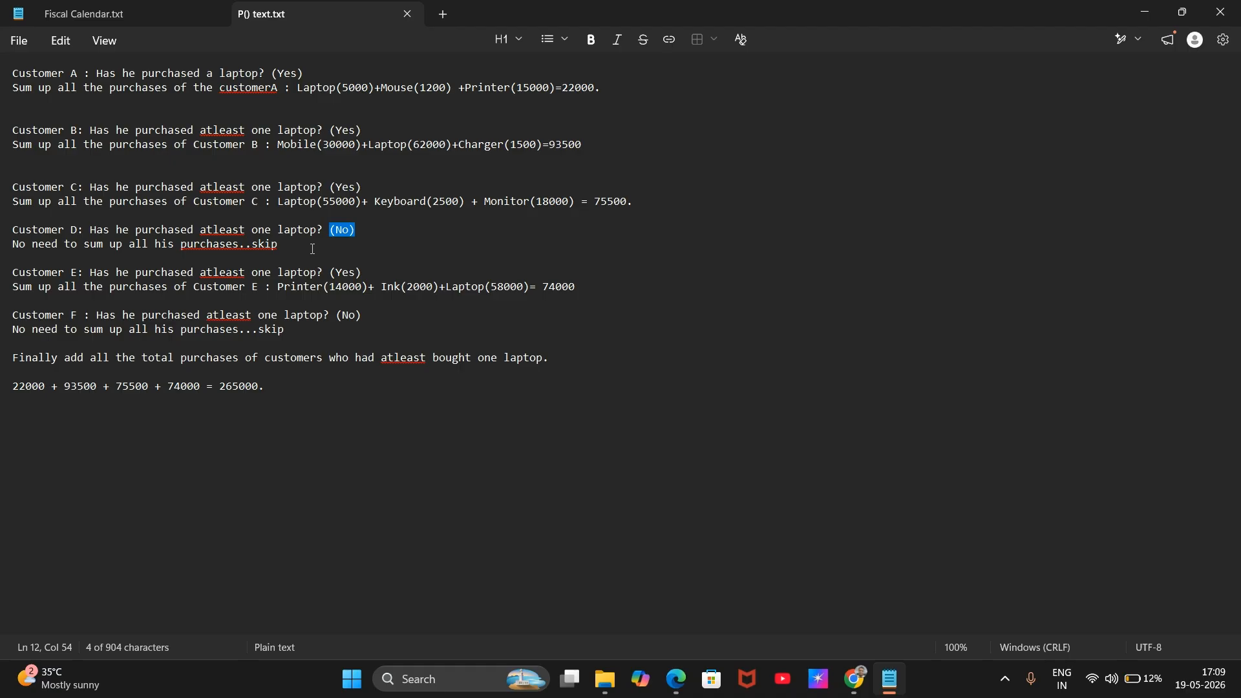
pyautogui.click(312, 249)
pyautogui.keyDown('shift'); pyautogui.click(19, 247); pyautogui.keyUp('shift')
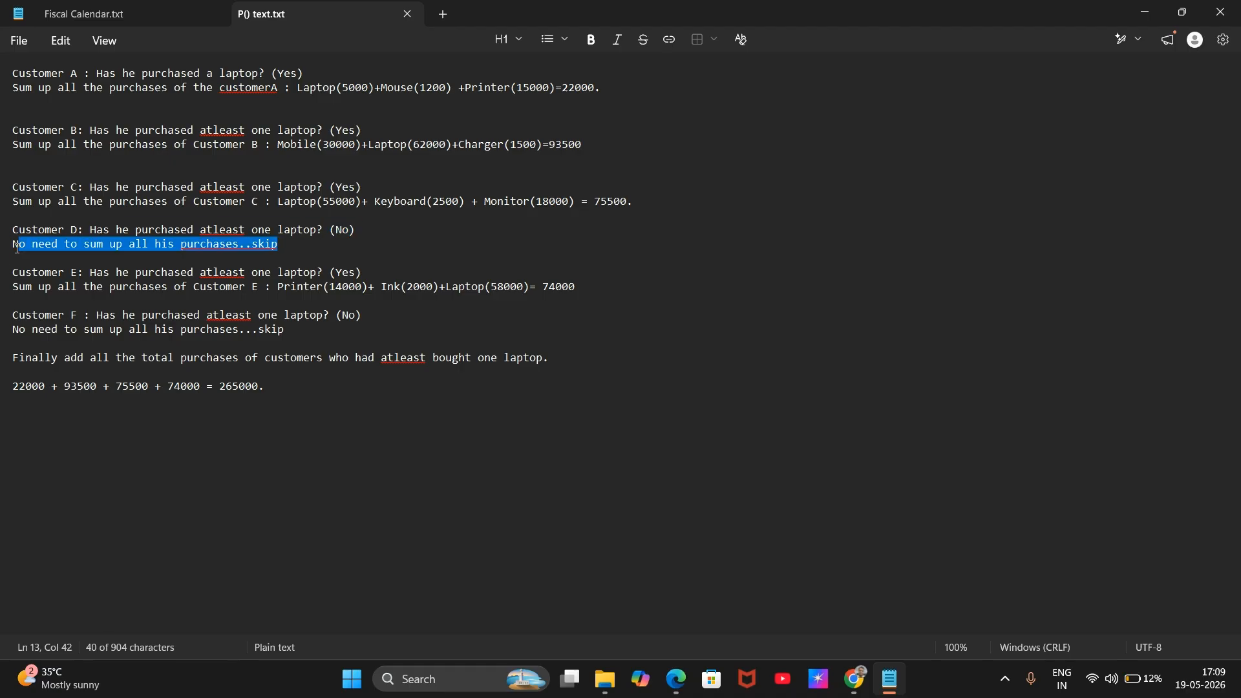
# Step: Check Customer E's laptop answer against the SalesTable preview in Qlik and return to the Notepad notes
pyautogui.moveTo(13, 272); pyautogui.dragTo(331, 272)
pyautogui.click(77, 278)
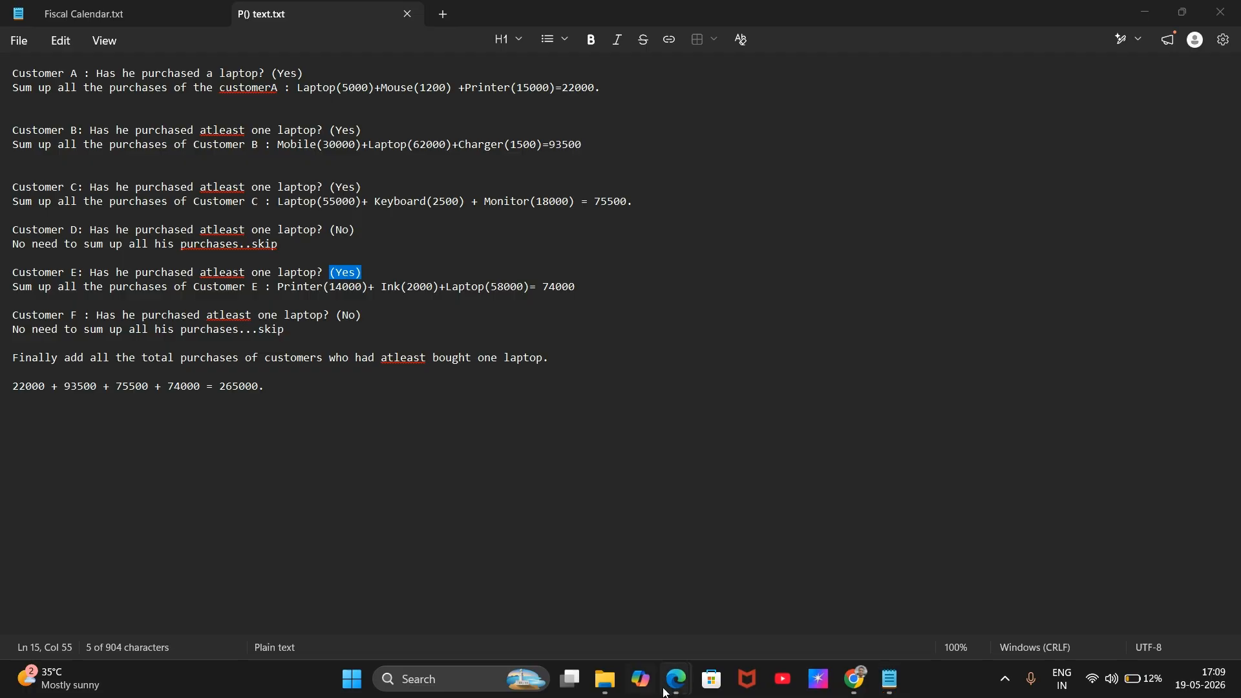
pyautogui.click(673, 688)
pyautogui.click(609, 629)
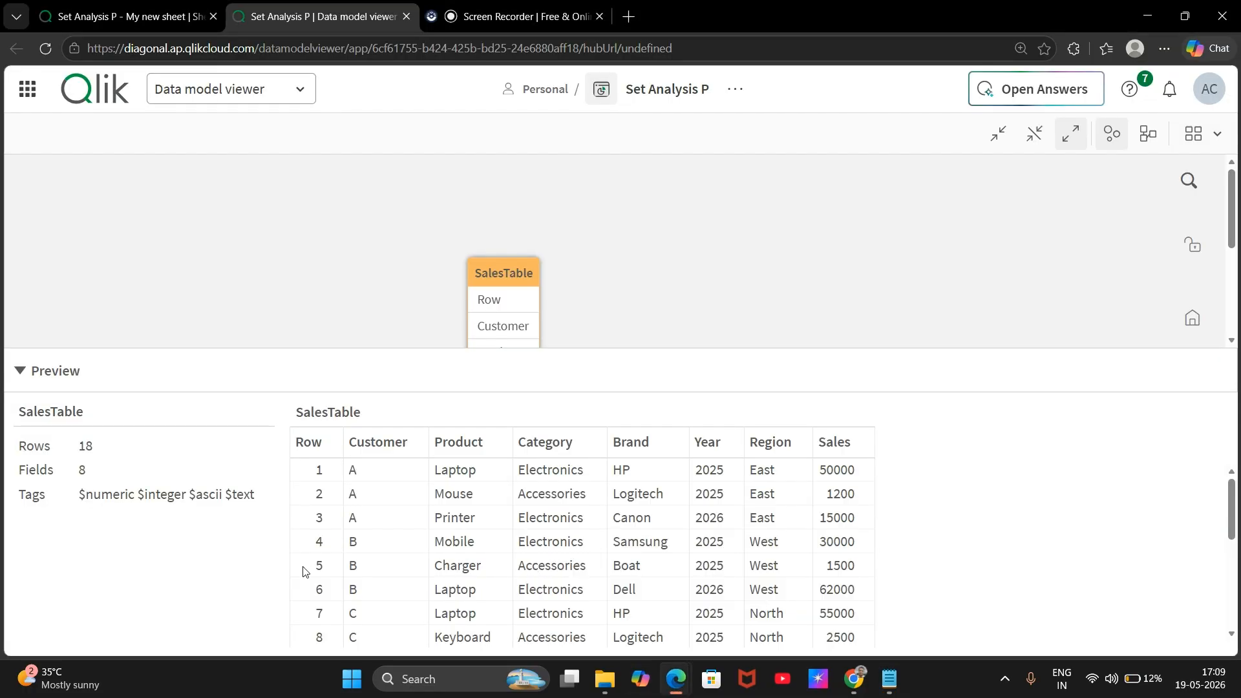
pyautogui.scroll(-3, 380, 631)
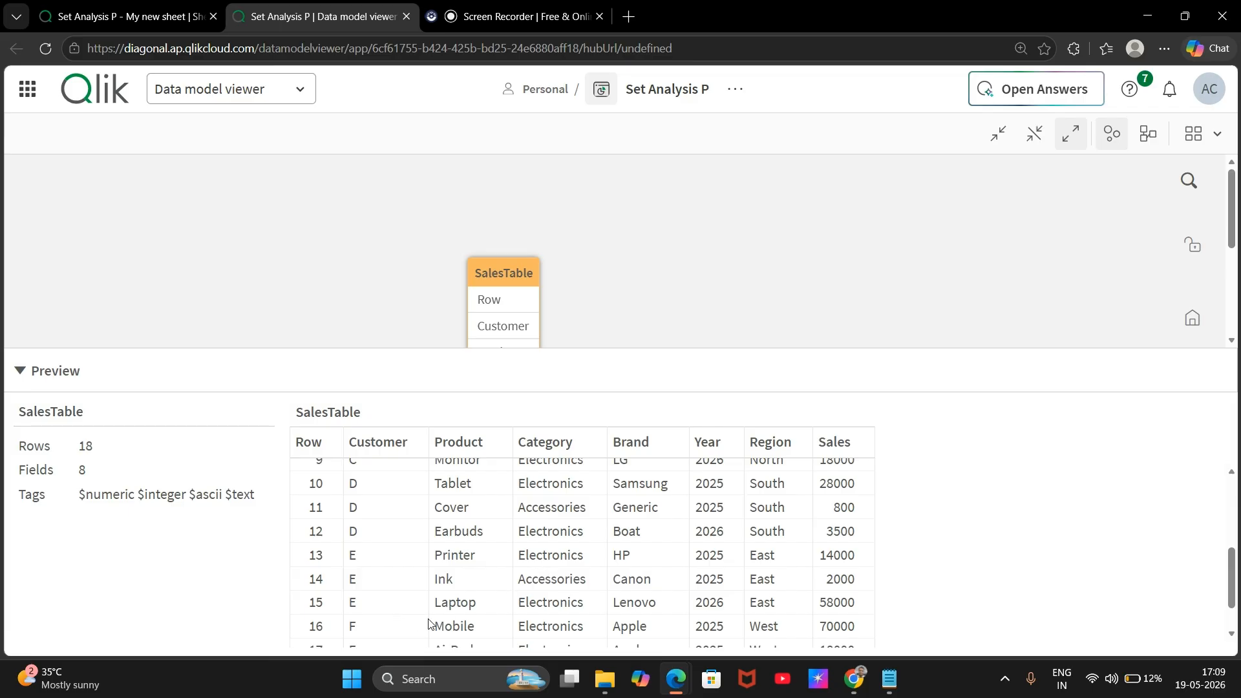
pyautogui.click(891, 678)
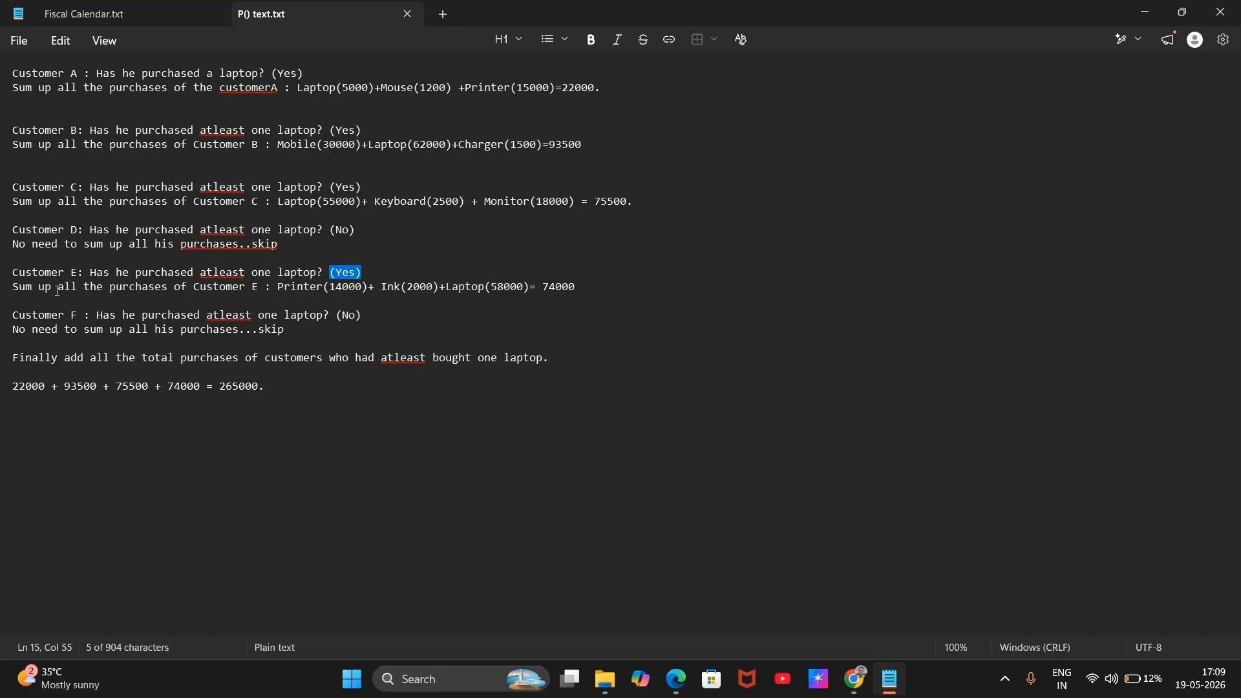
# Step: Examine the sum of Customer E's printer, ink and laptop purchases in the notes
pyautogui.click(318, 289)
pyautogui.click(349, 289)
pyautogui.click(426, 290)
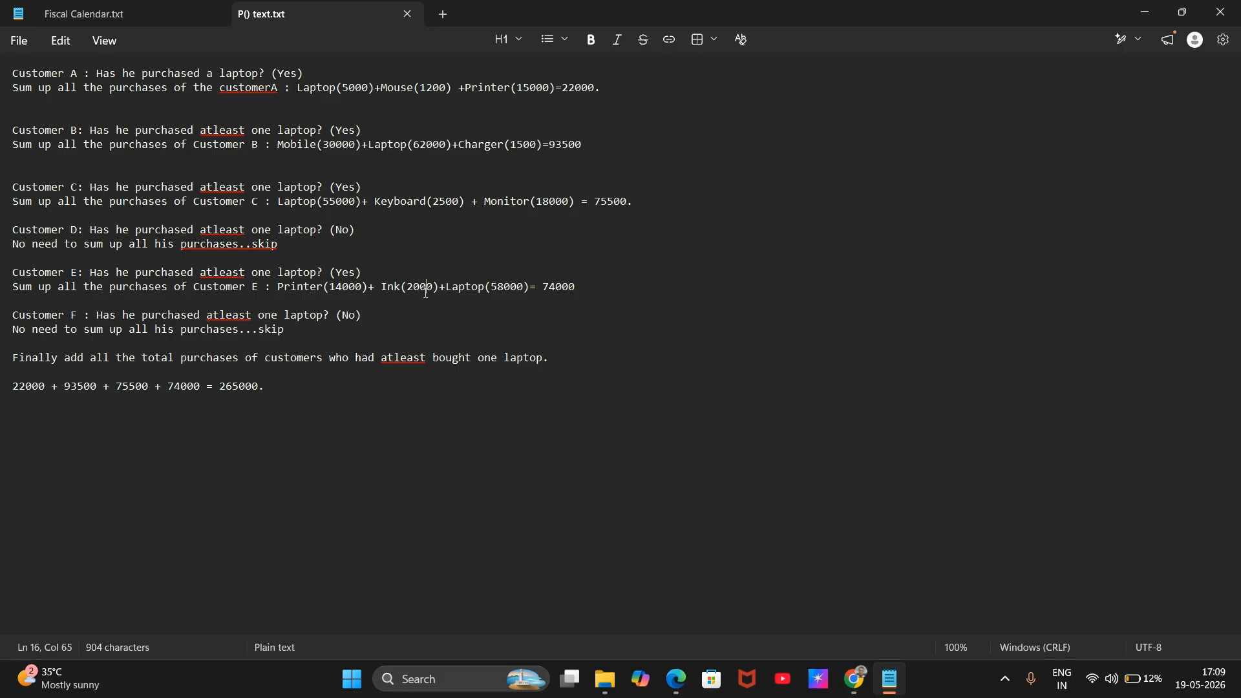
pyautogui.click(504, 296)
# Step: Review Customer F's laptop answer in the notes and the line about skipping the purchases
pyautogui.moveTo(92, 313); pyautogui.dragTo(331, 315)
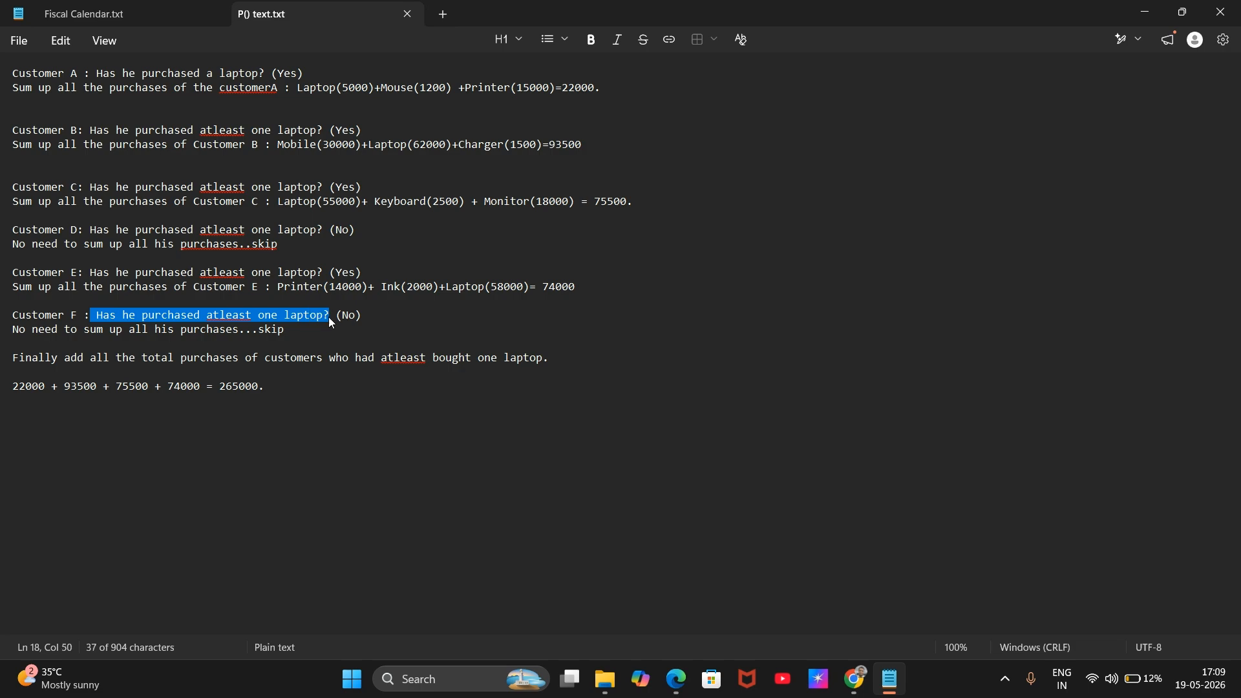
pyautogui.click(376, 310)
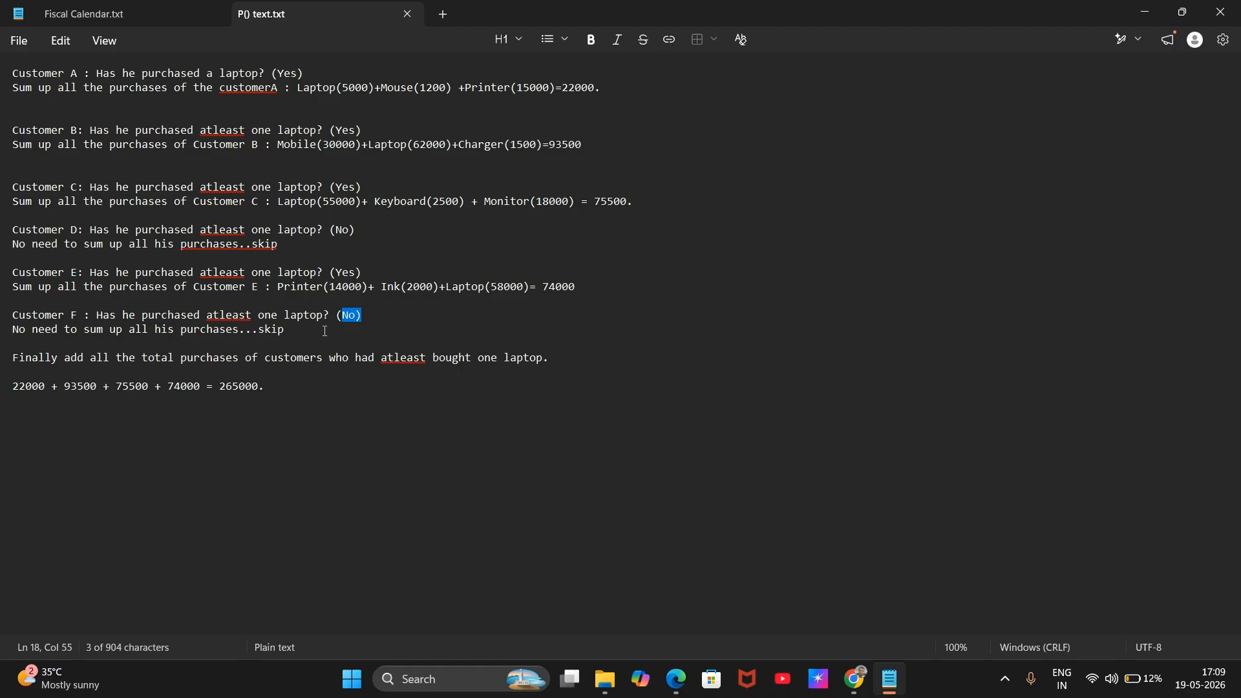
pyautogui.moveTo(325, 331); pyautogui.dragTo(165, 337)
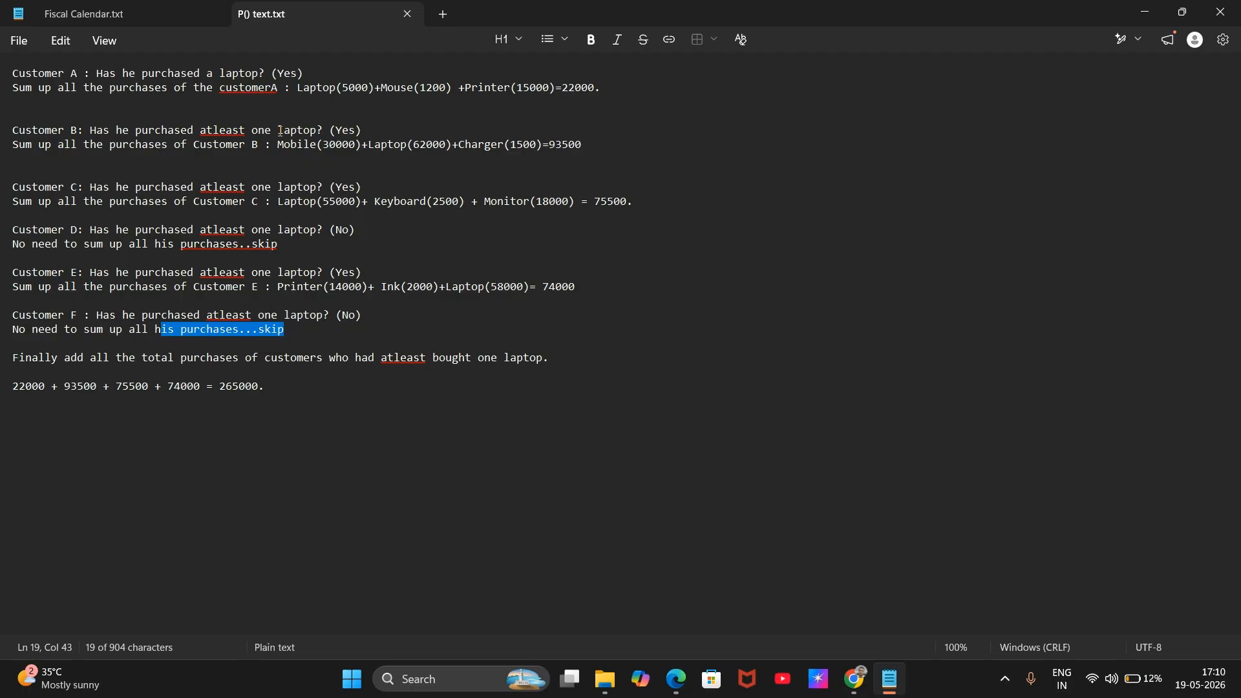
# Step: Go over the individual purchase totals of laptop-buying Customers A, B, C and E in the notes
pyautogui.click(562, 89)
pyautogui.click(624, 218)
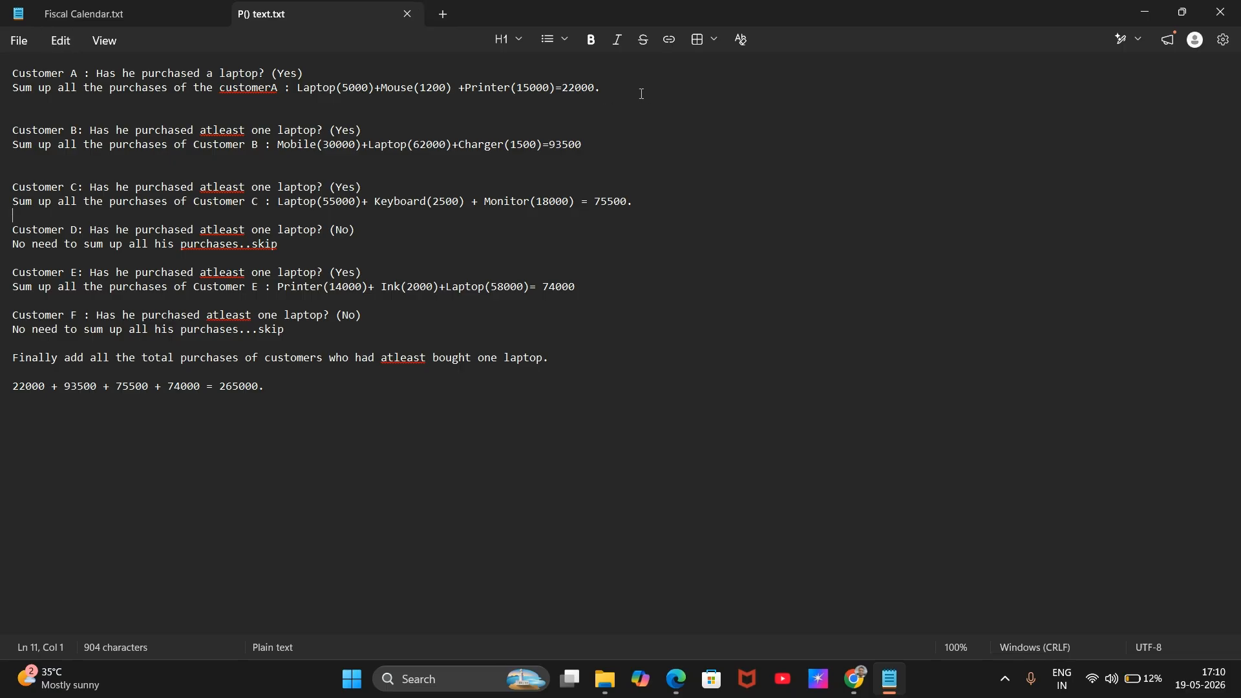
pyautogui.moveTo(642, 94); pyautogui.dragTo(555, 92)
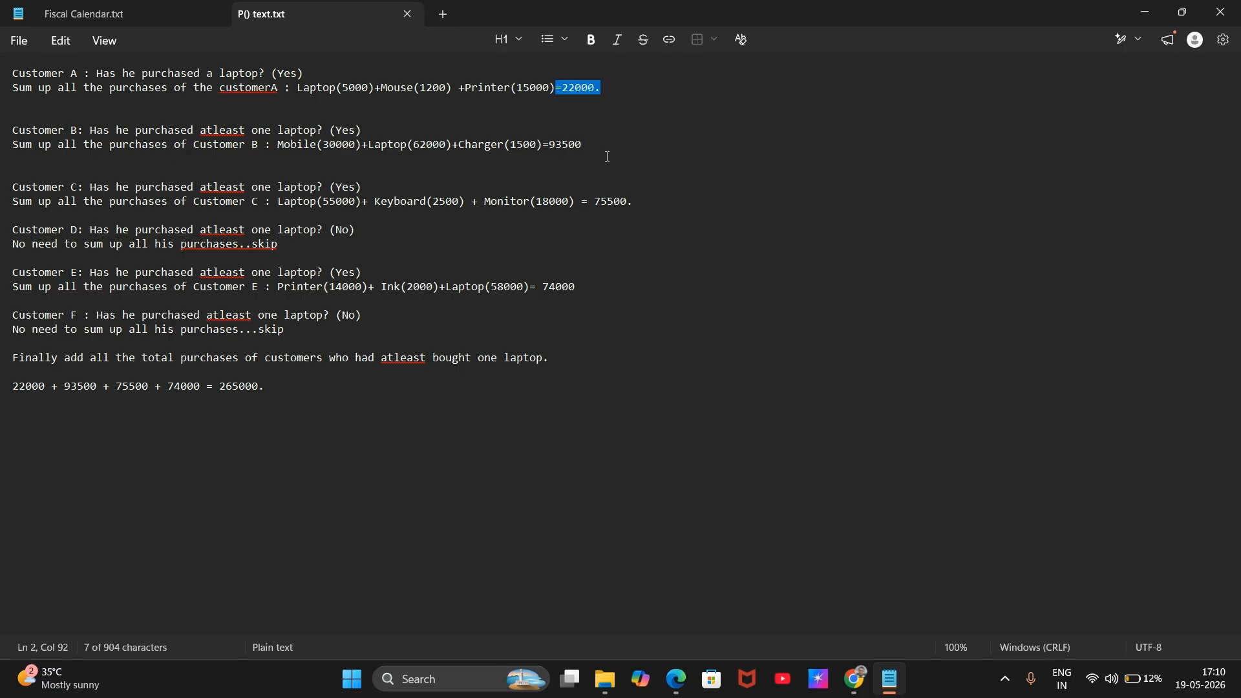
pyautogui.moveTo(606, 157); pyautogui.dragTo(559, 132)
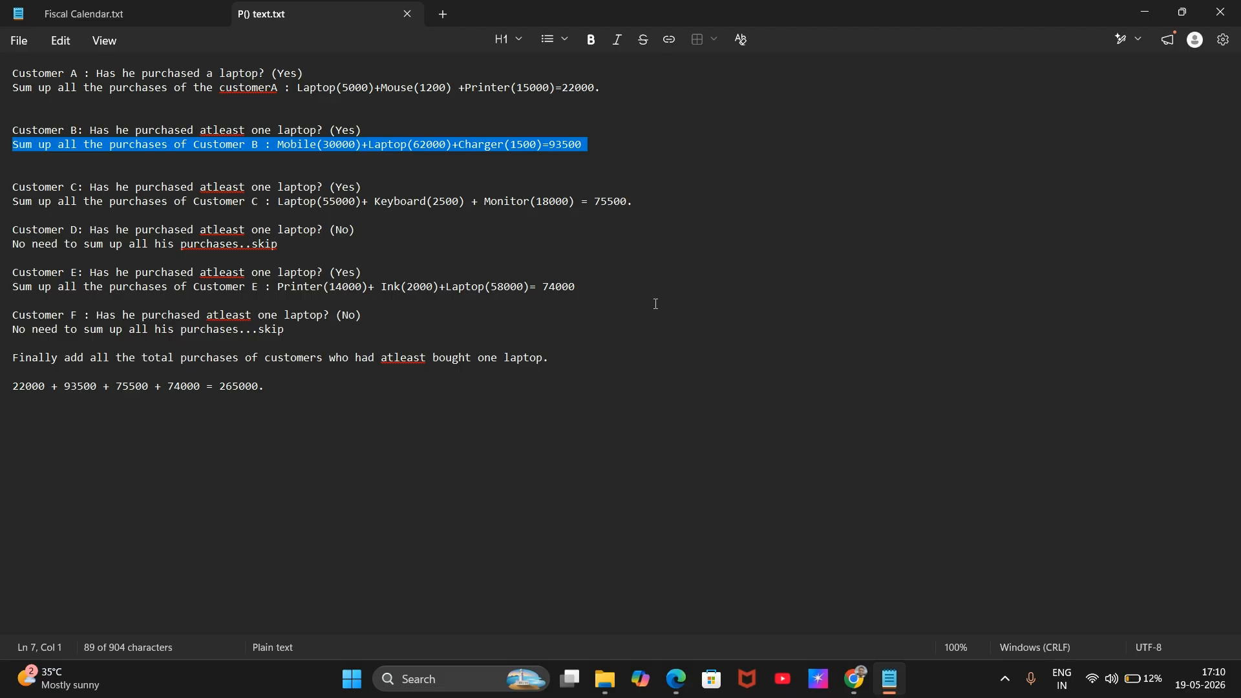
pyautogui.moveTo(655, 304); pyautogui.dragTo(647, 315)
pyautogui.moveTo(665, 208); pyautogui.dragTo(587, 204)
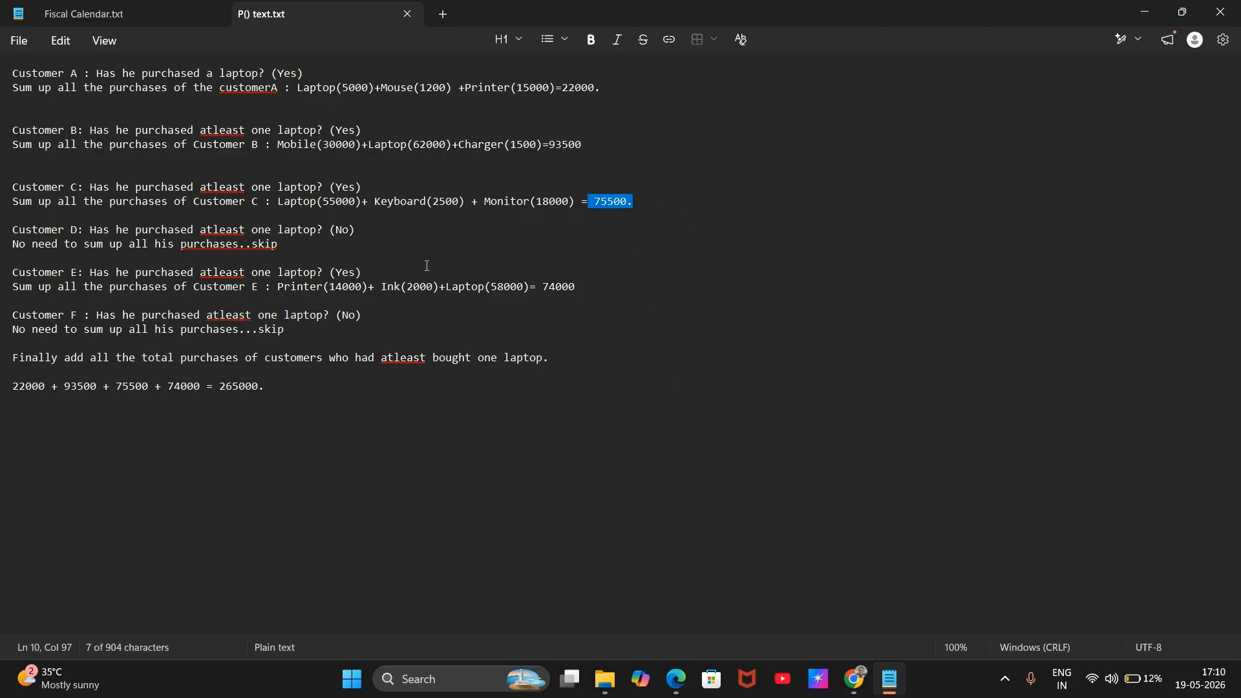
pyautogui.moveTo(585, 286); pyautogui.dragTo(531, 287)
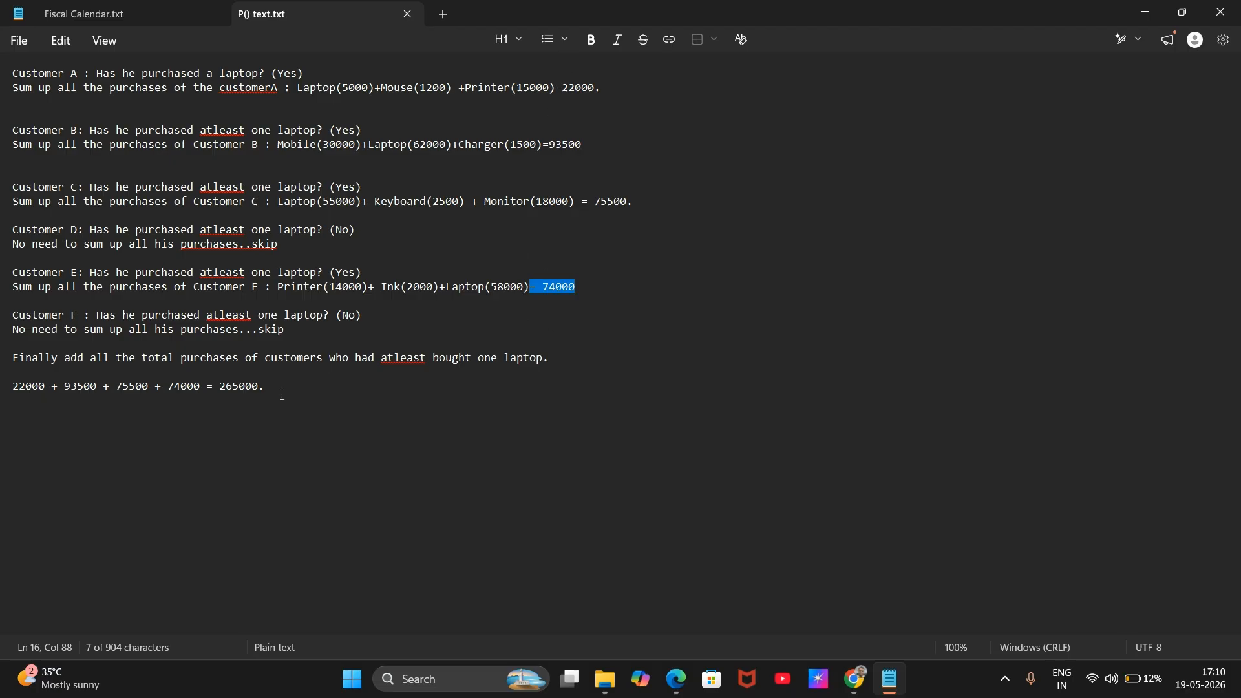
# Step: Examine the final addition of the four laptop buyers' totals and its result on the last line of the notes
pyautogui.moveTo(283, 395); pyautogui.dragTo(13, 388)
pyautogui.click(60, 407)
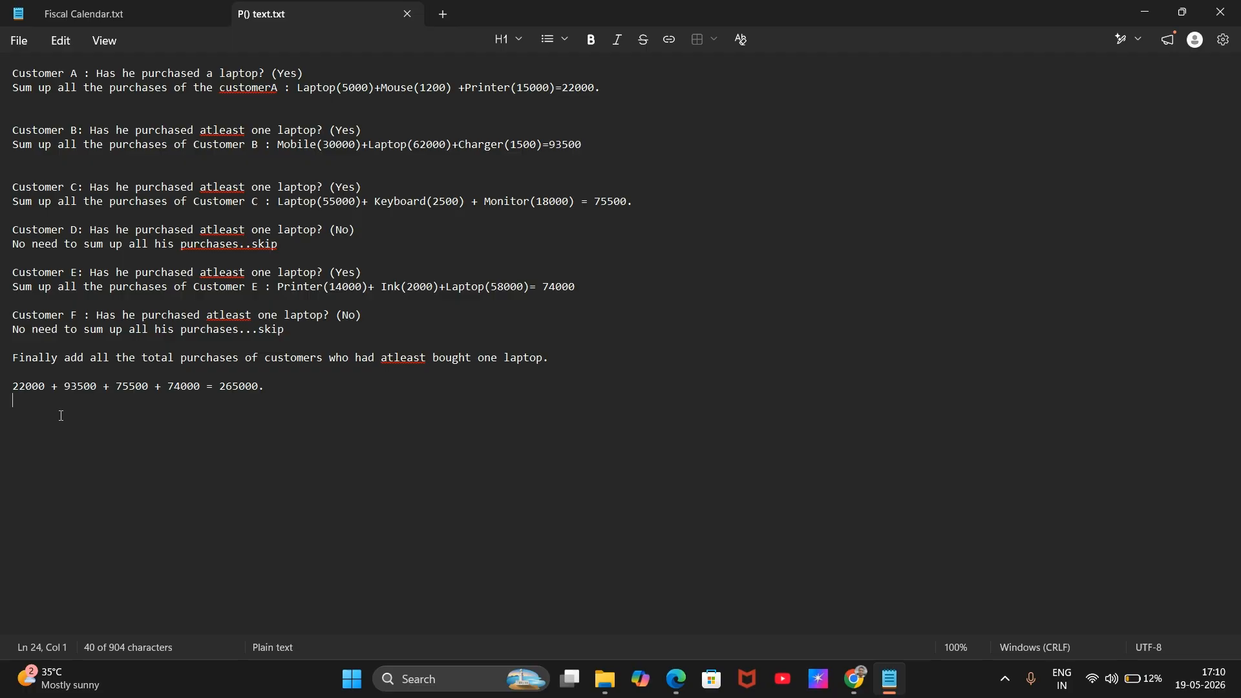
pyautogui.click(79, 386)
pyautogui.click(175, 386)
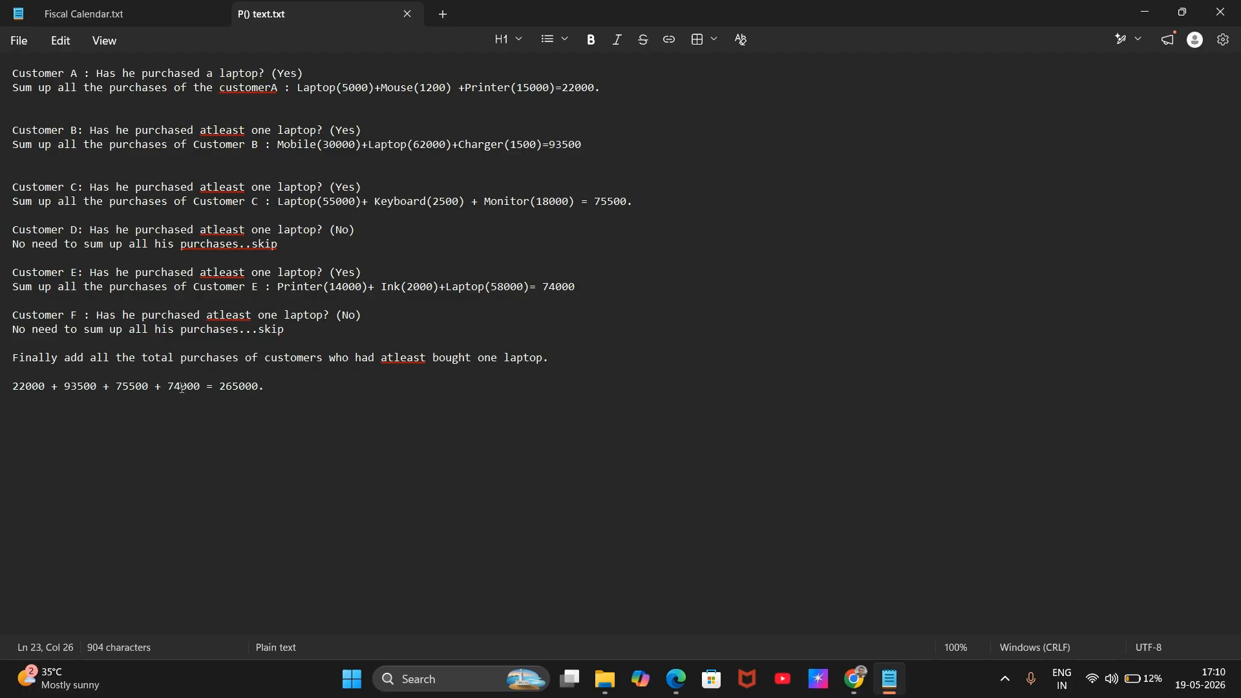
pyautogui.doubleClick(40, 388)
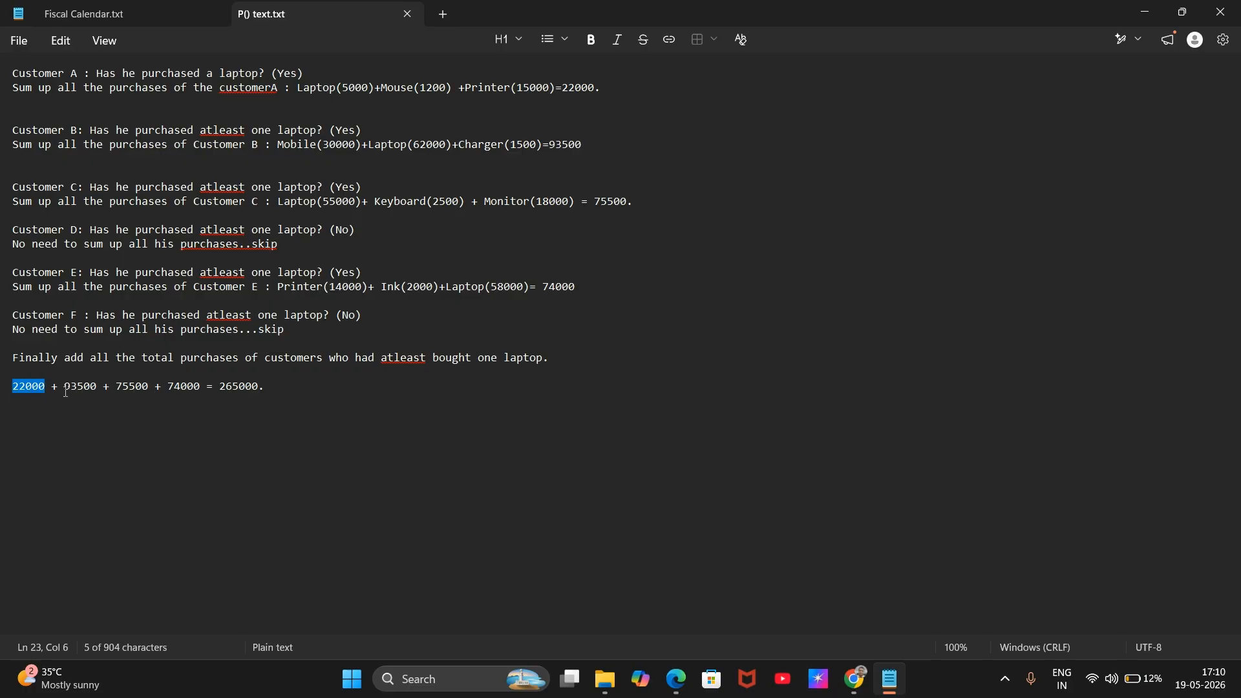
pyautogui.moveTo(57, 390); pyautogui.dragTo(100, 389)
pyautogui.moveTo(116, 389); pyautogui.dragTo(149, 394)
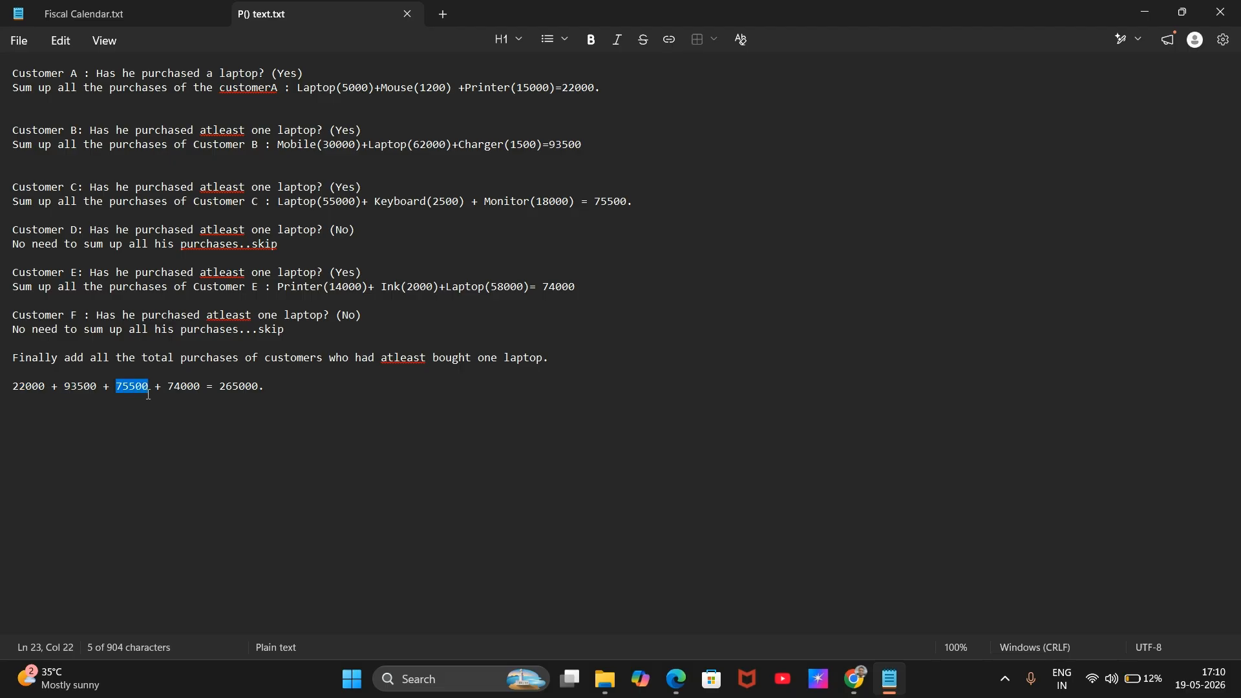
pyautogui.click(208, 396)
pyautogui.moveTo(246, 389); pyautogui.dragTo(206, 387)
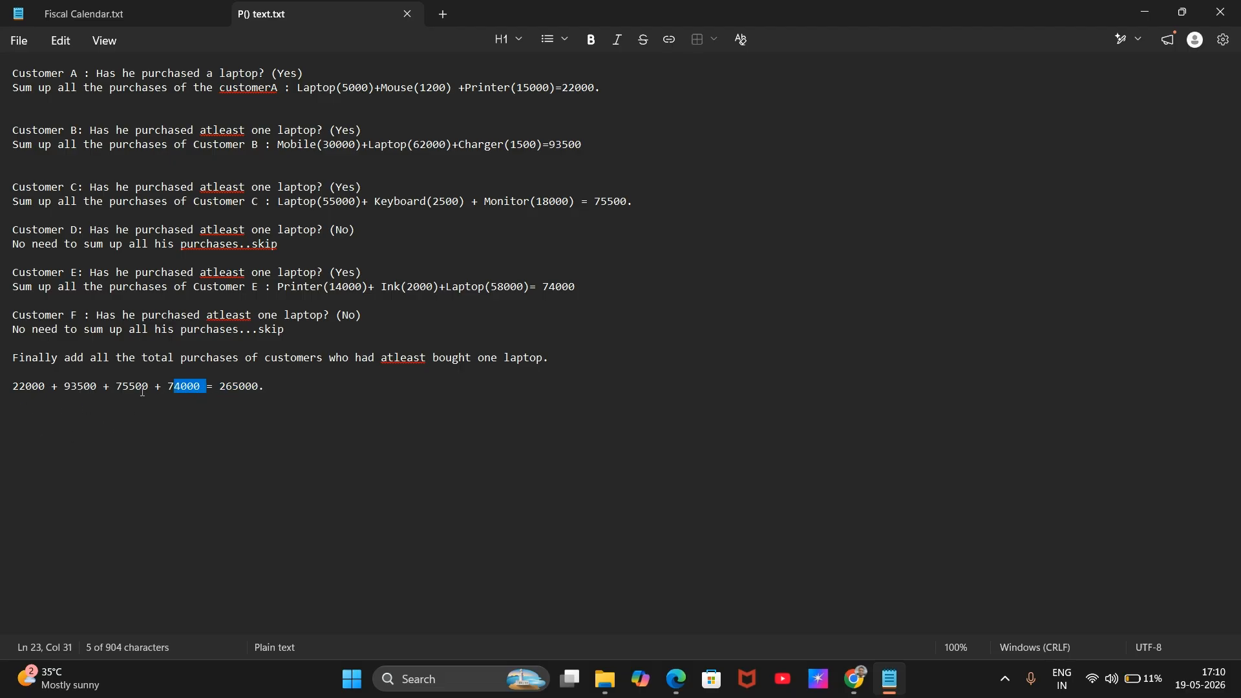
pyautogui.moveTo(277, 388); pyautogui.dragTo(215, 387)
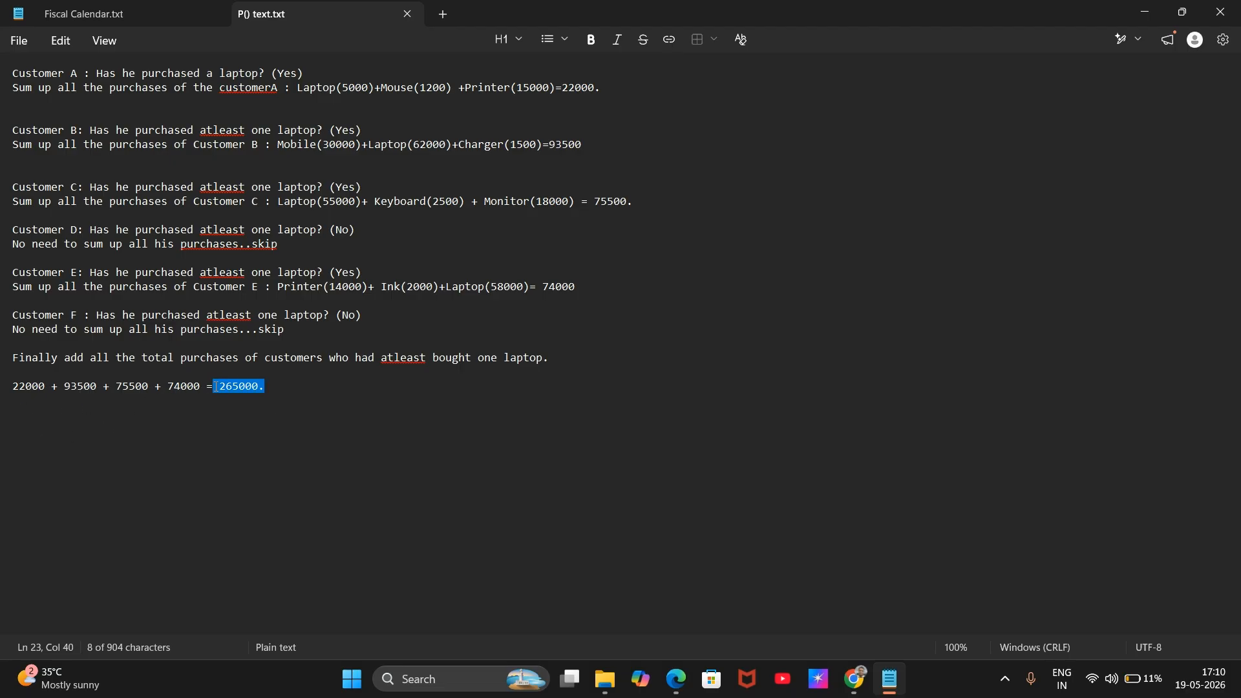
pyautogui.click(348, 416)
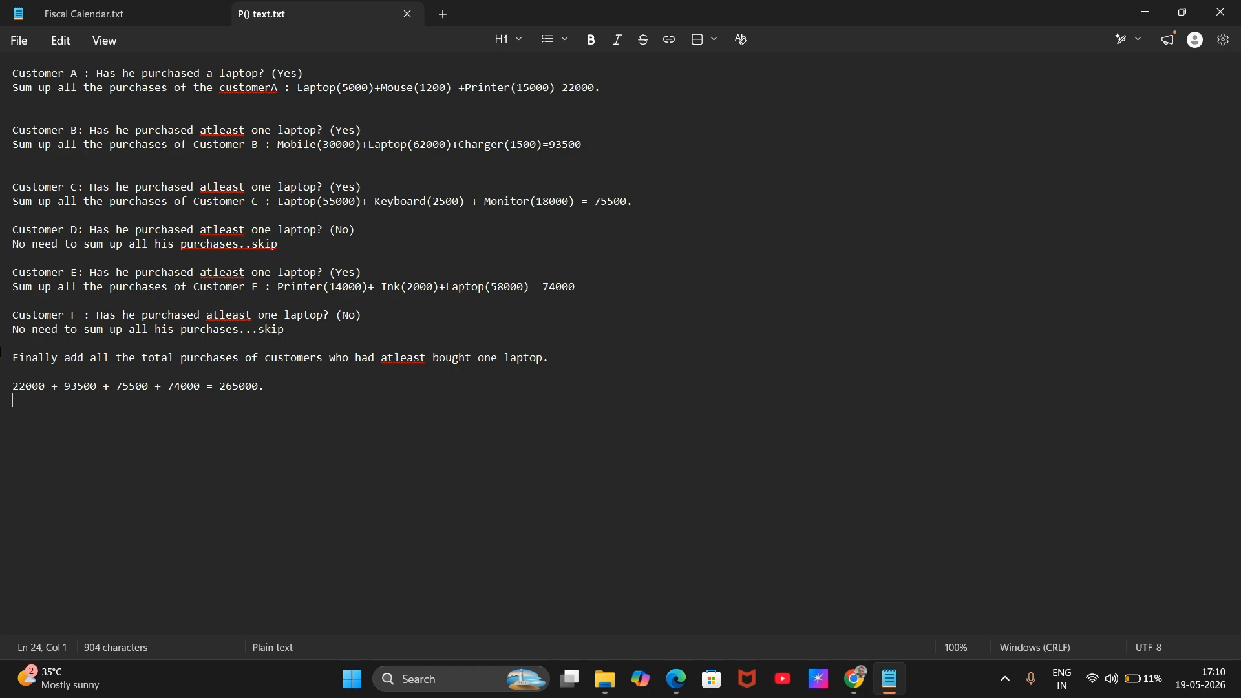
# Step: Reread the "atleast one laptop" condition and Customer A's laptop, mouse and printer sum in the notes
pyautogui.moveTo(206, 130); pyautogui.dragTo(316, 131)
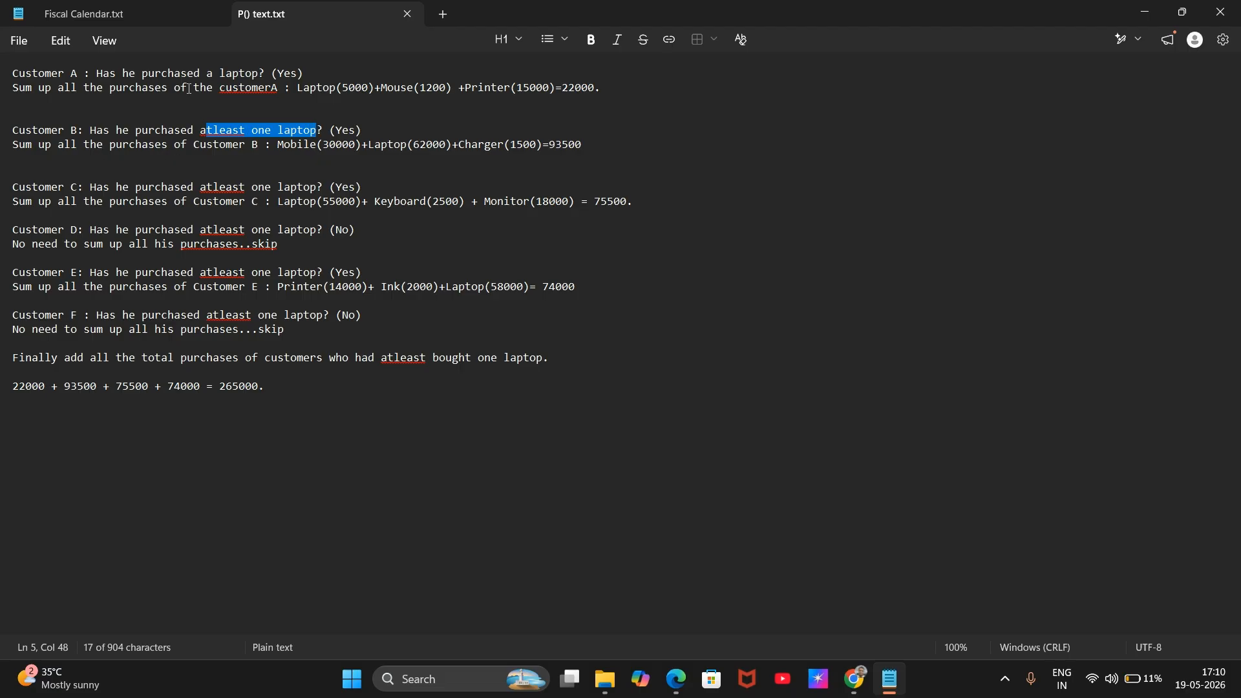
pyautogui.click(73, 75)
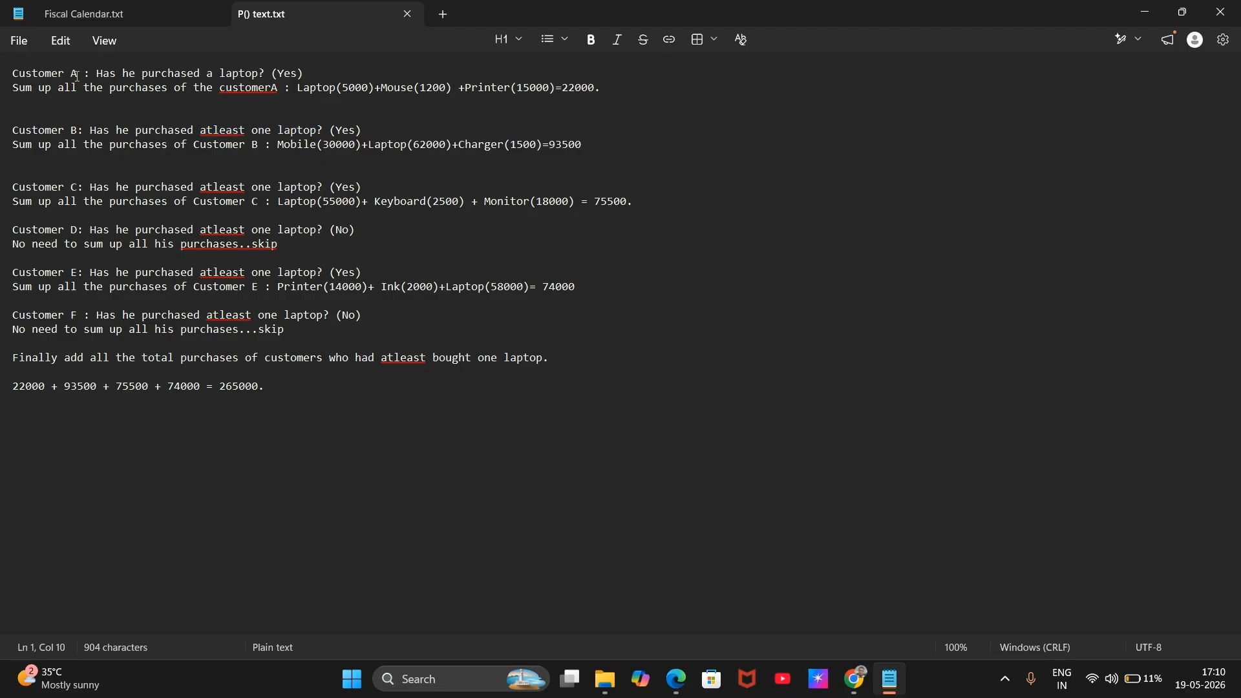
pyautogui.moveTo(304, 88); pyautogui.dragTo(349, 90)
pyautogui.moveTo(388, 90); pyautogui.dragTo(608, 91)
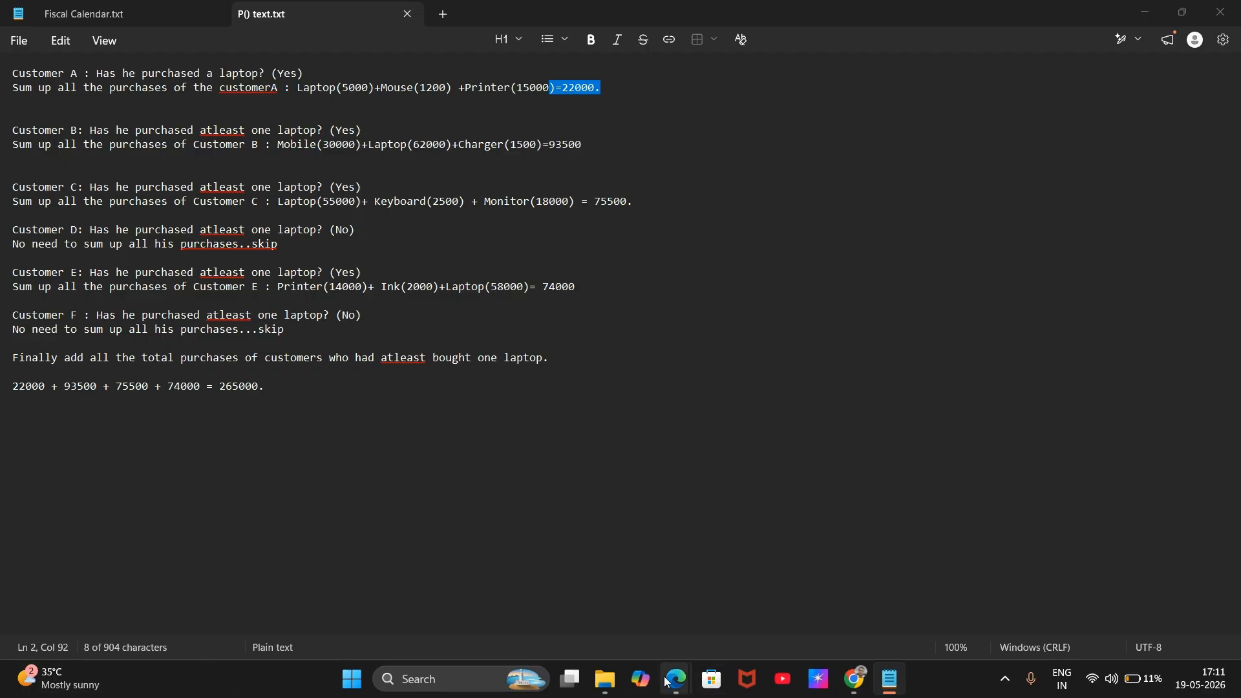
# Step: Switch to the My new sheet page in Qlik and add a second KPI below the heading KPI
pyautogui.moveTo(676, 679)
pyautogui.click(616, 642)
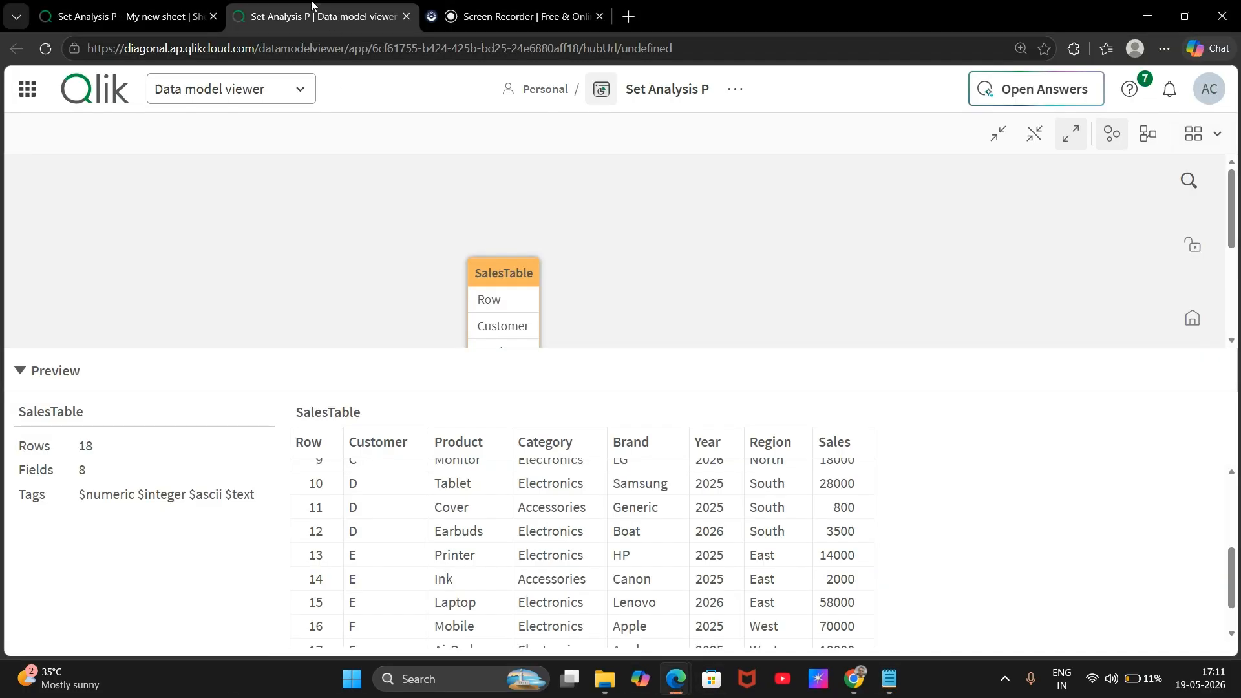
pyautogui.click(158, 20)
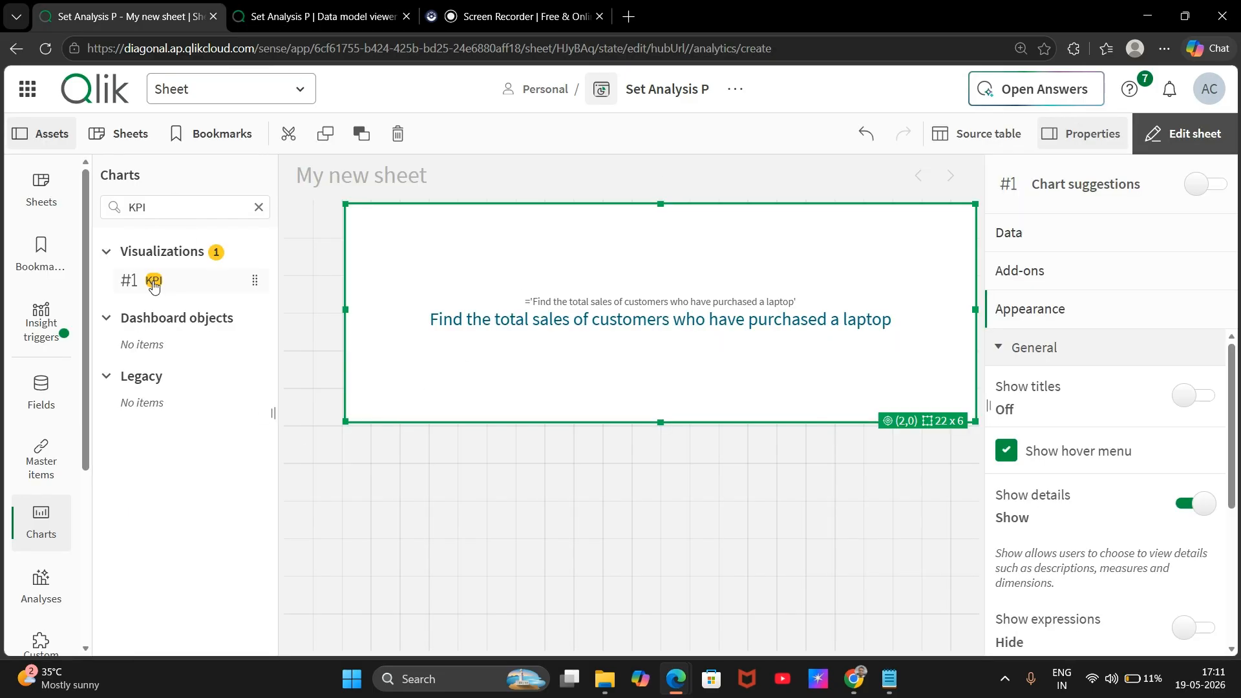
pyautogui.moveTo(153, 280); pyautogui.dragTo(642, 526)
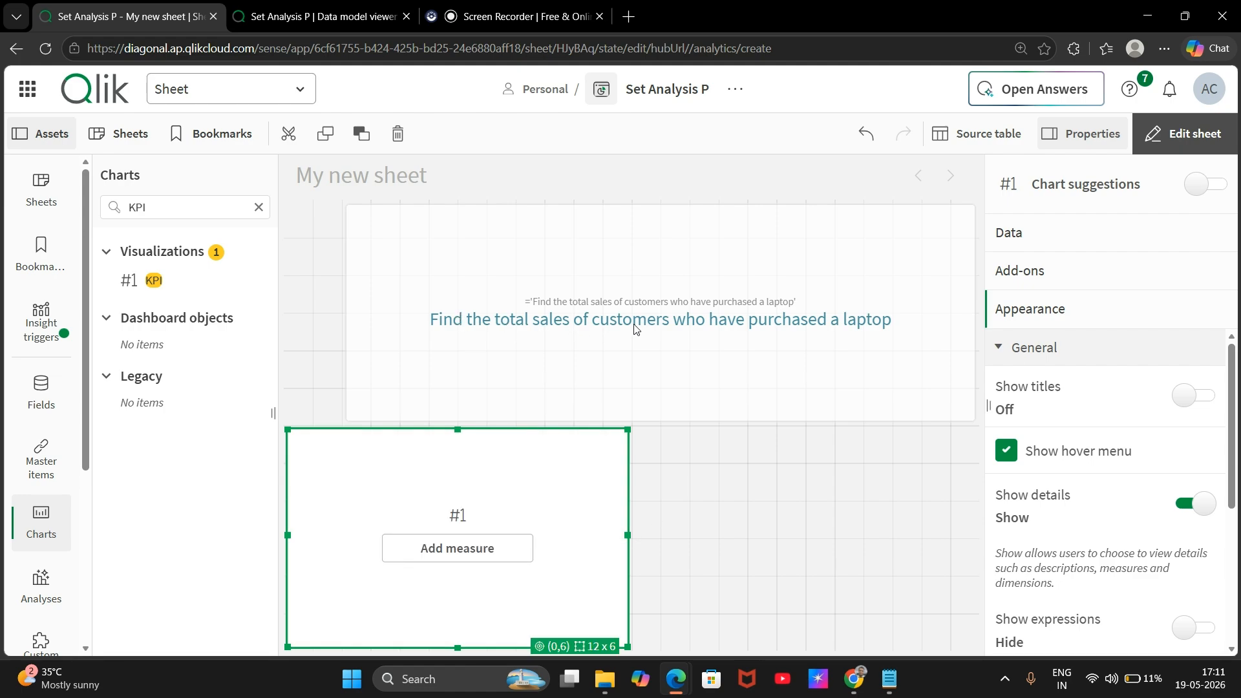
pyautogui.click(847, 314)
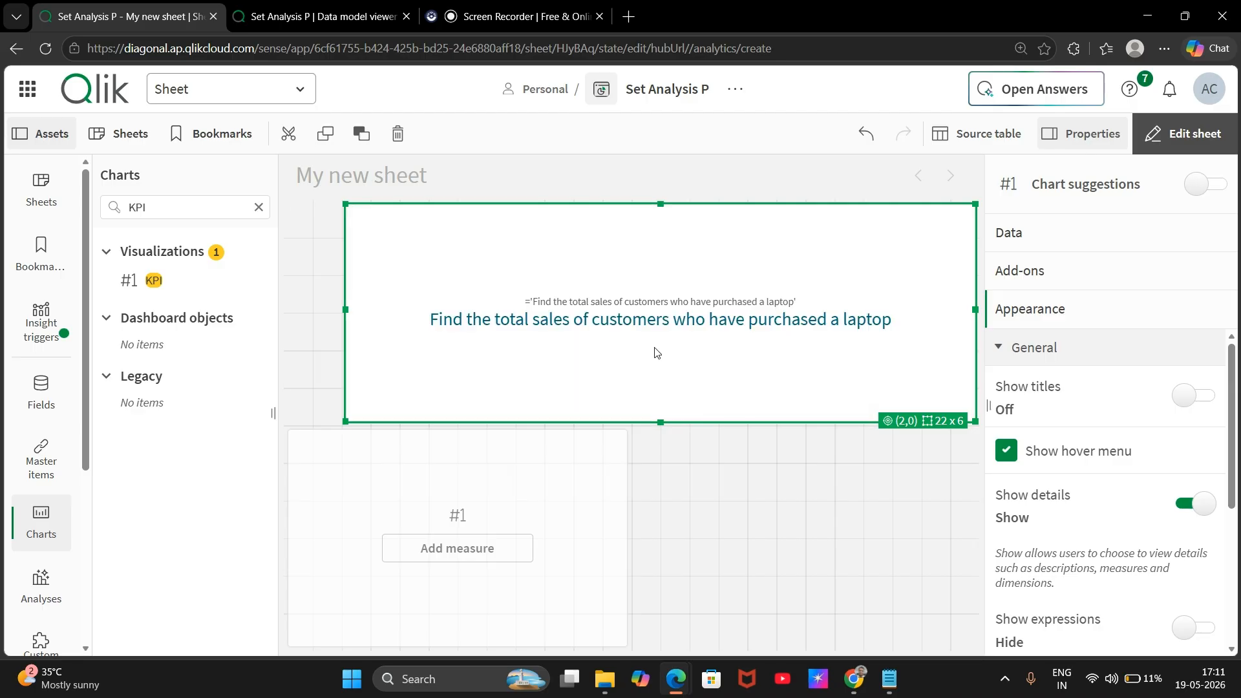
# Step: Start an expression for the new KPI's measure and enter sum(Sales)
pyautogui.click(470, 545)
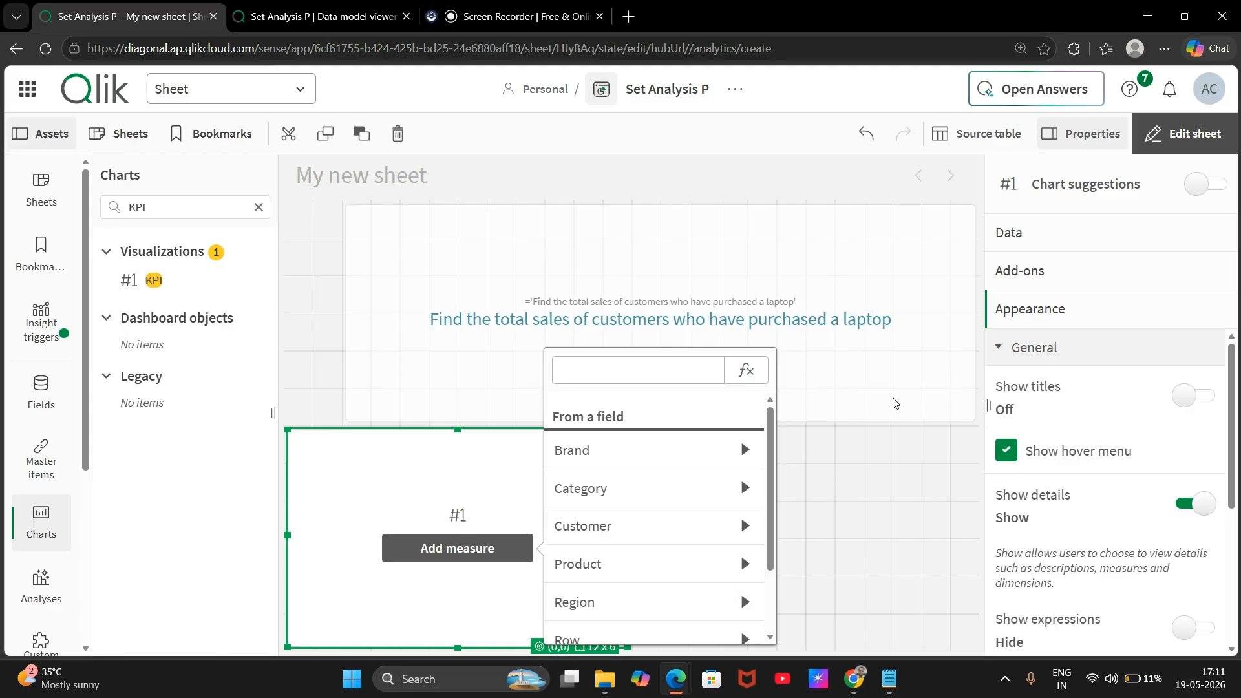
pyautogui.click(747, 370)
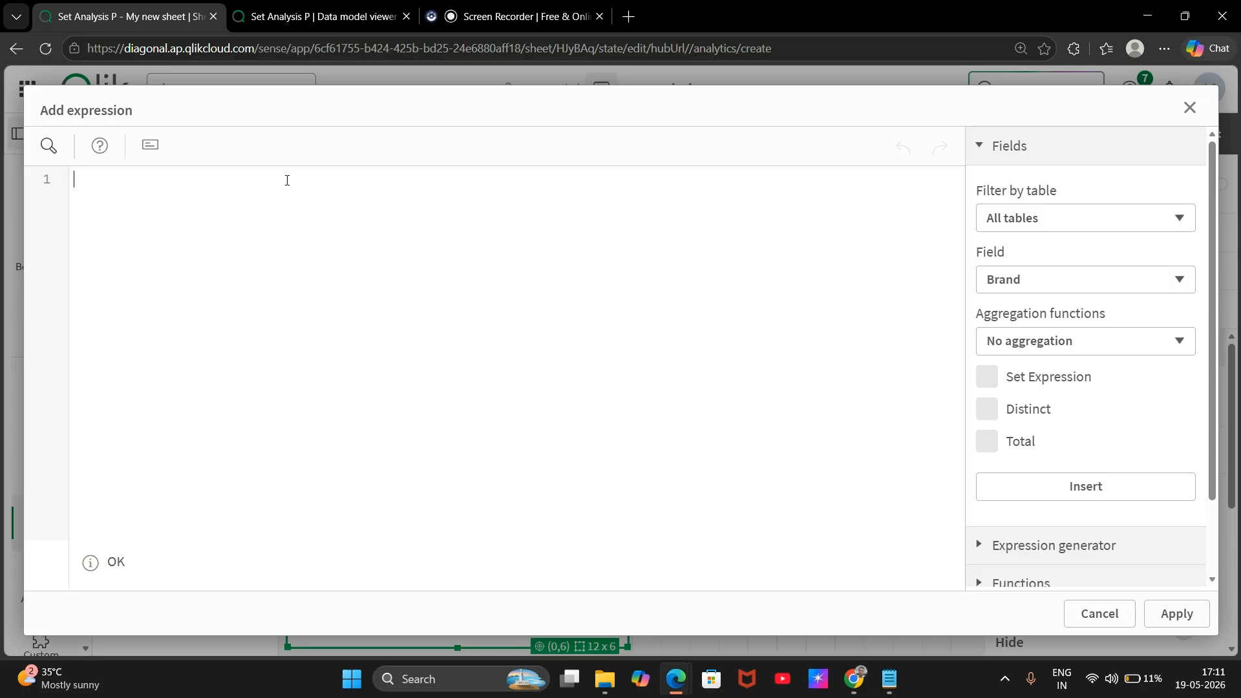
pyautogui.write('sum(')
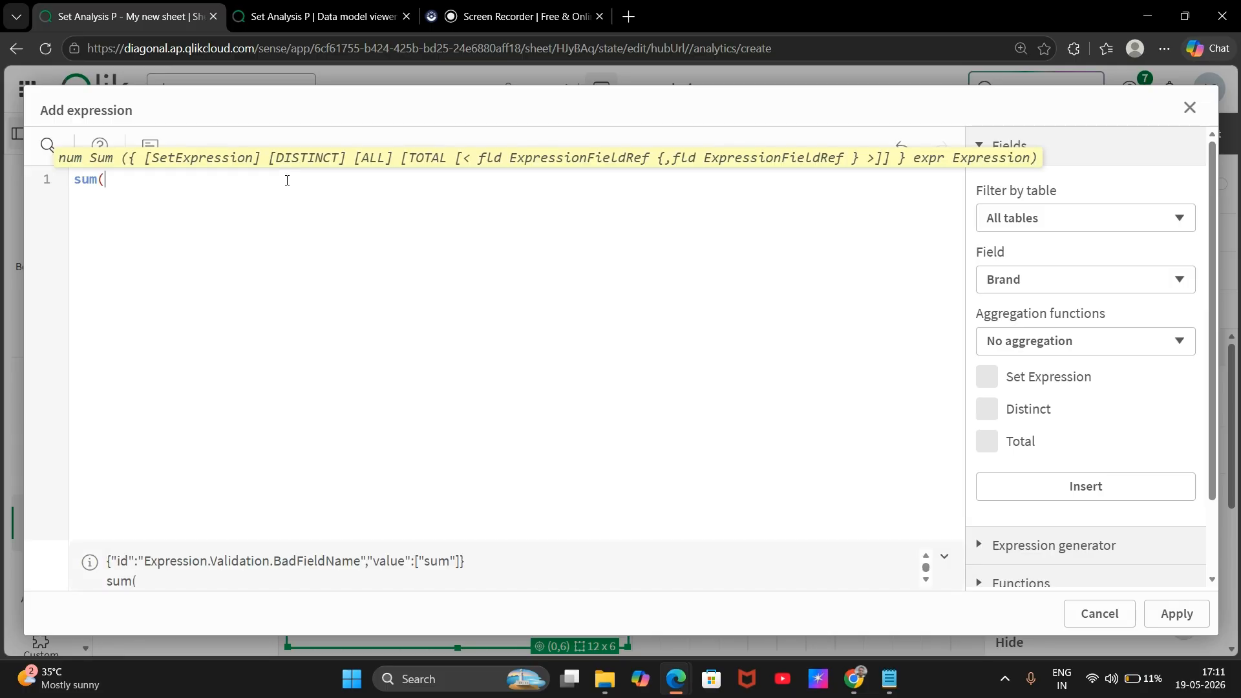
pyautogui.write('Sales')
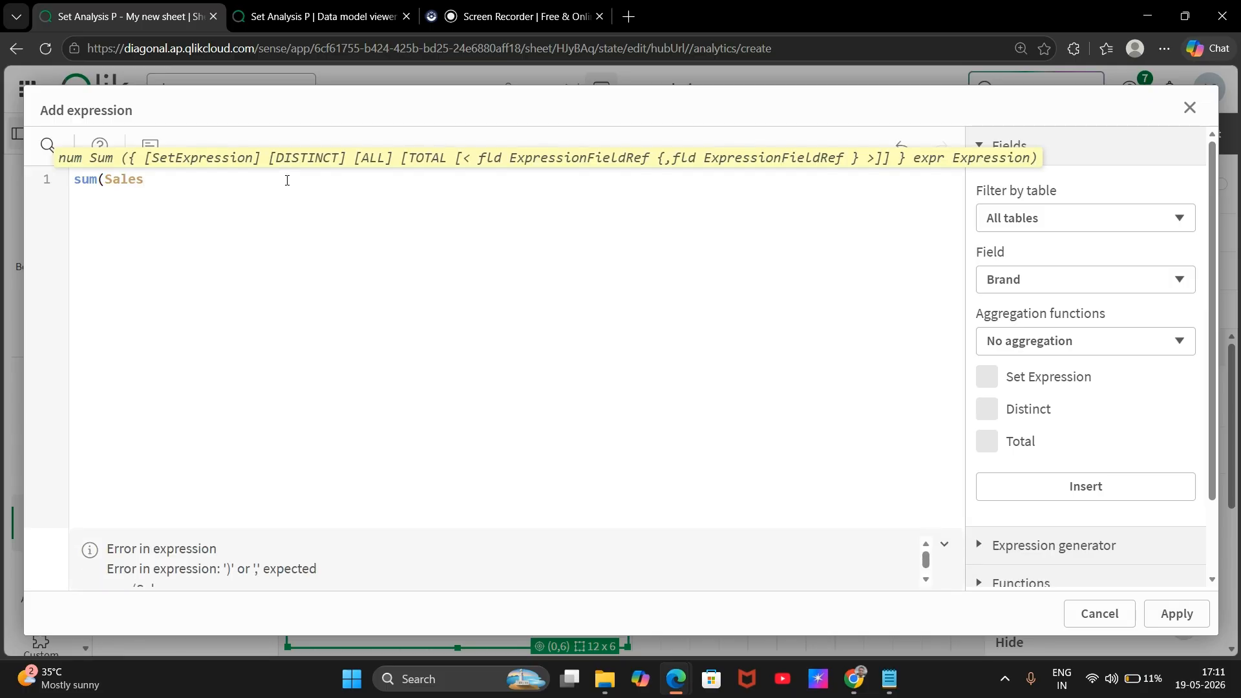
pyautogui.write(')')
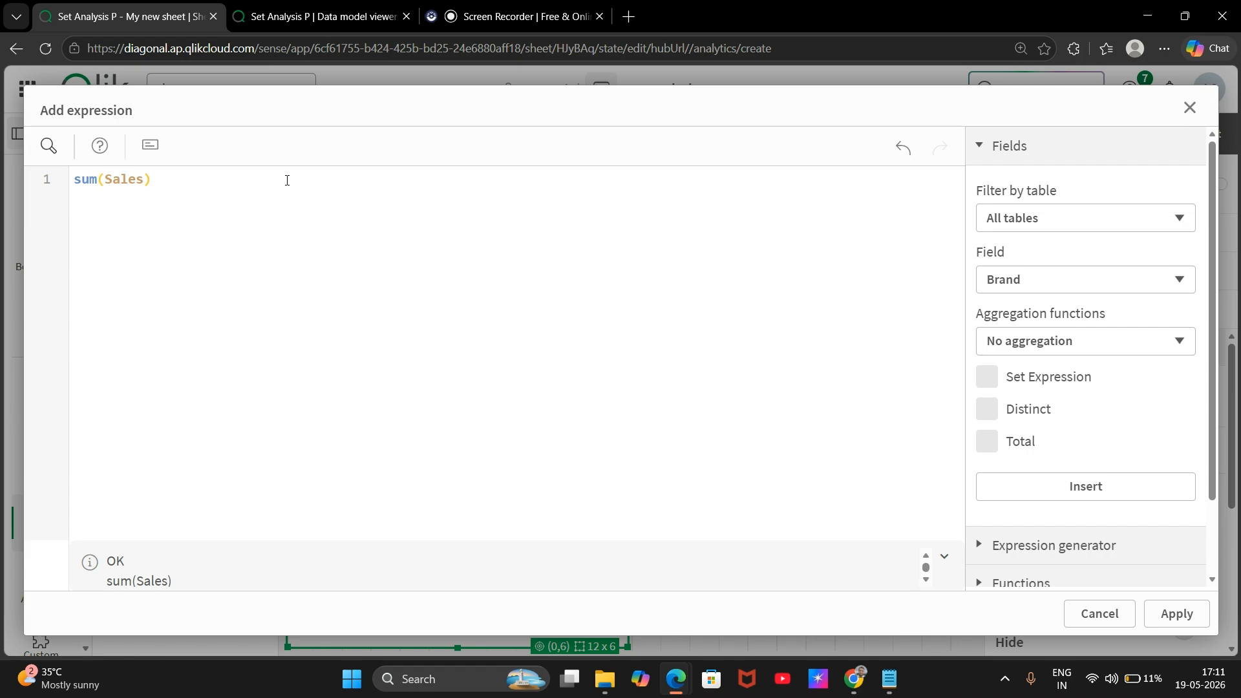
# Step: Insert an empty set expression {<>} before Sales inside the sum function
pyautogui.press('Left')
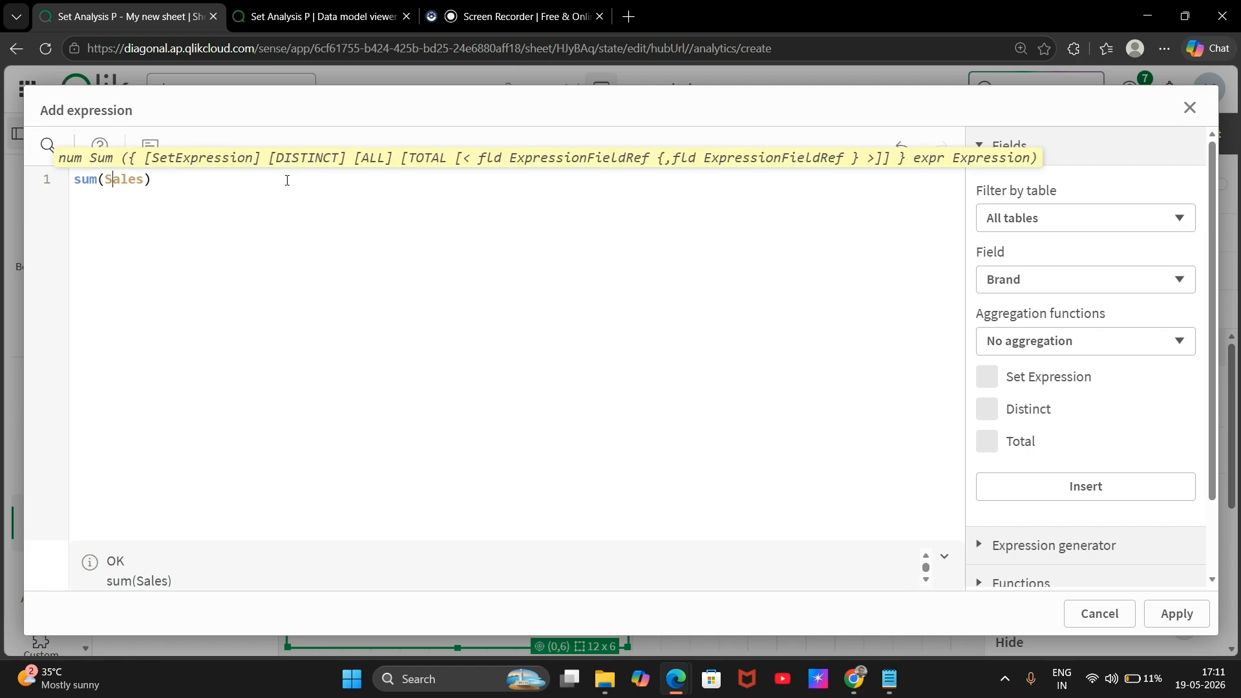
pyautogui.press('Left')
pyautogui.write('{<>{')
pyautogui.press('BackSpace')
pyautogui.write('}')
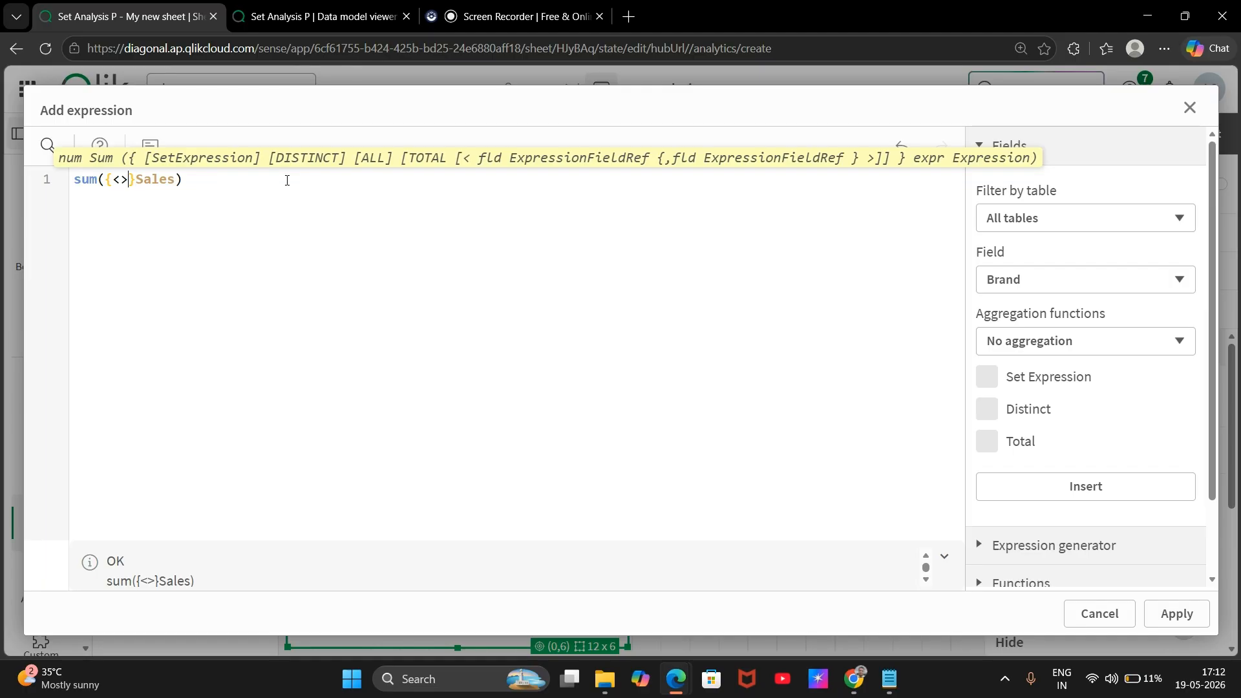
# Step: Fill the set modifier with Customer=P(Customer) so the expression reads sum({<Customer=P(Customer)>}Sales)
pyautogui.press('Left')
pyautogui.press('BackSpace')
pyautogui.write('Customer')
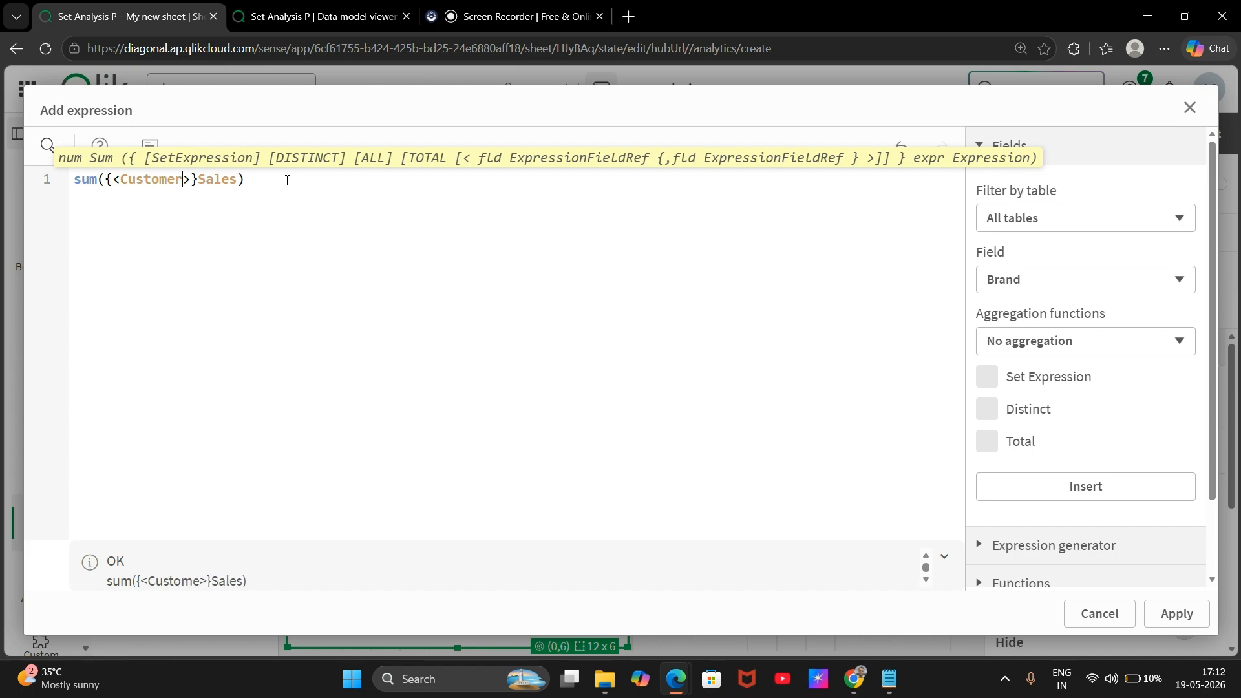
pyautogui.write('=P')
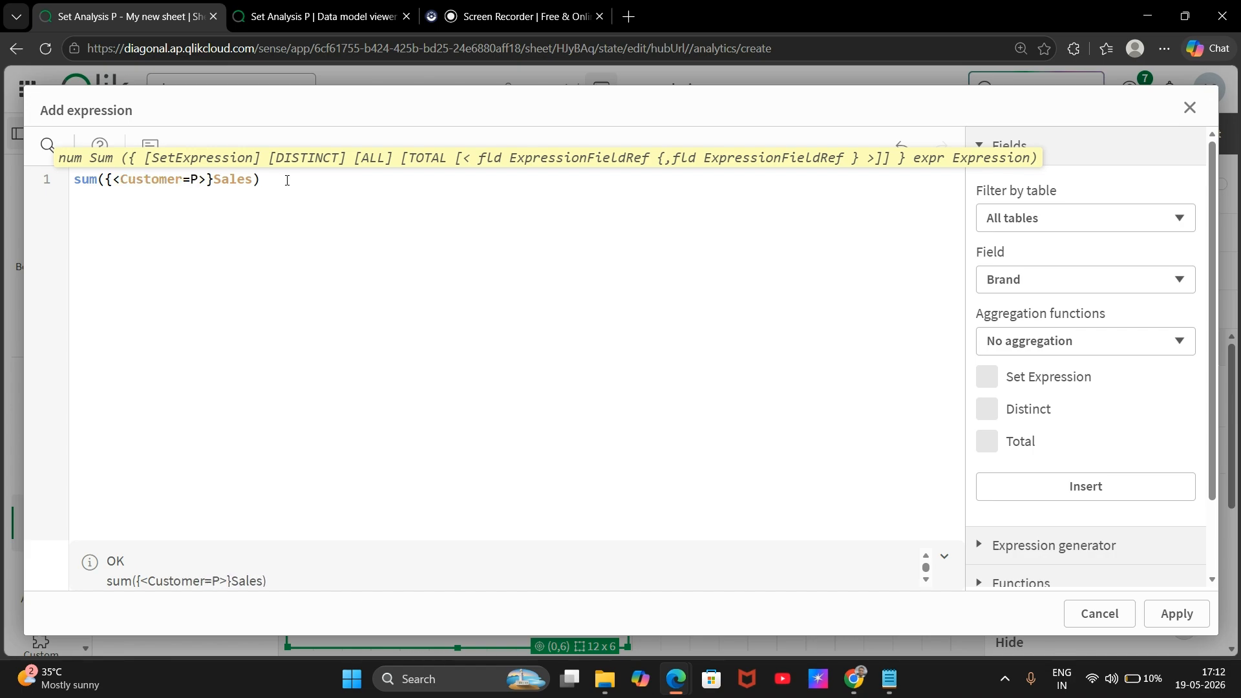
pyautogui.write('()')
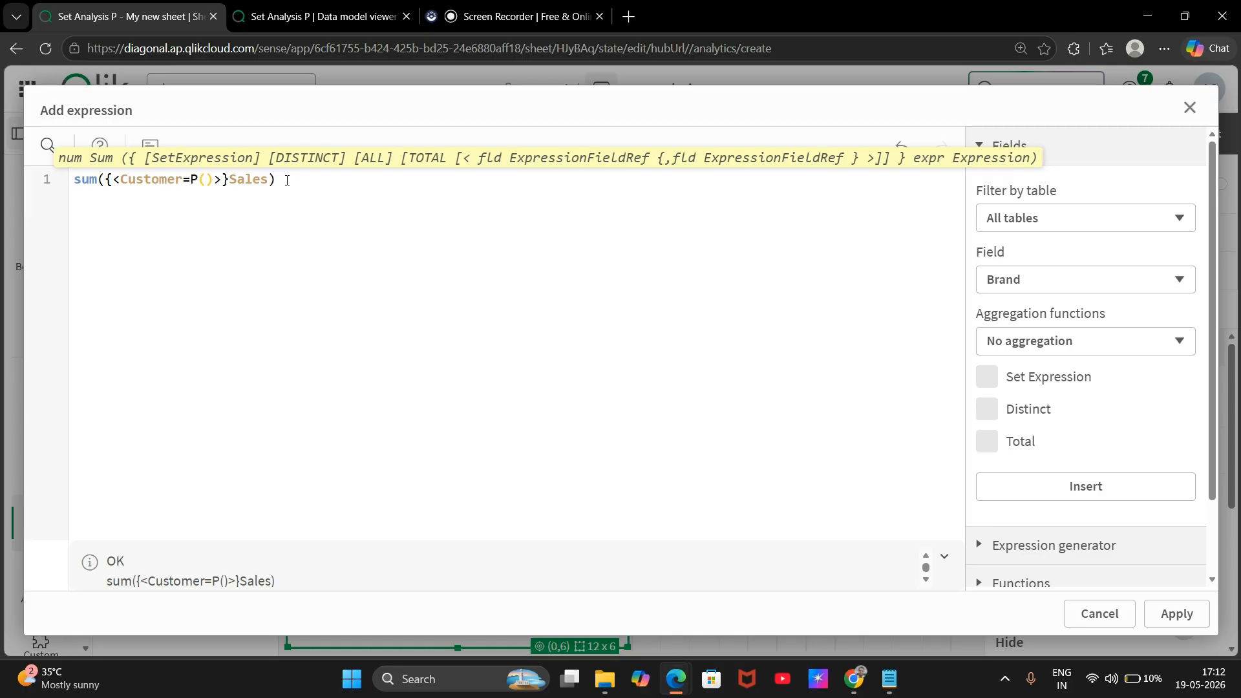
pyautogui.write('Customer')
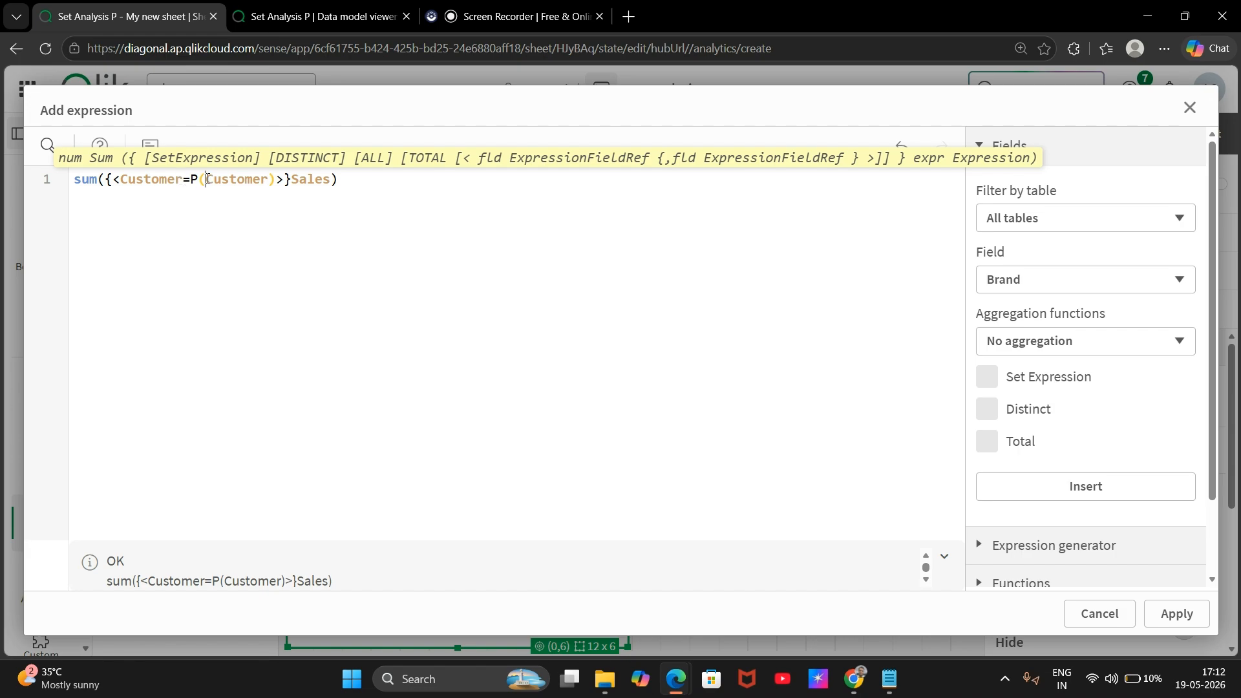
# Step: Insert an inner set modifier for Product with empty quotes before Customer inside P(), checking the product names in the data model viewer
pyautogui.click(323, 13)
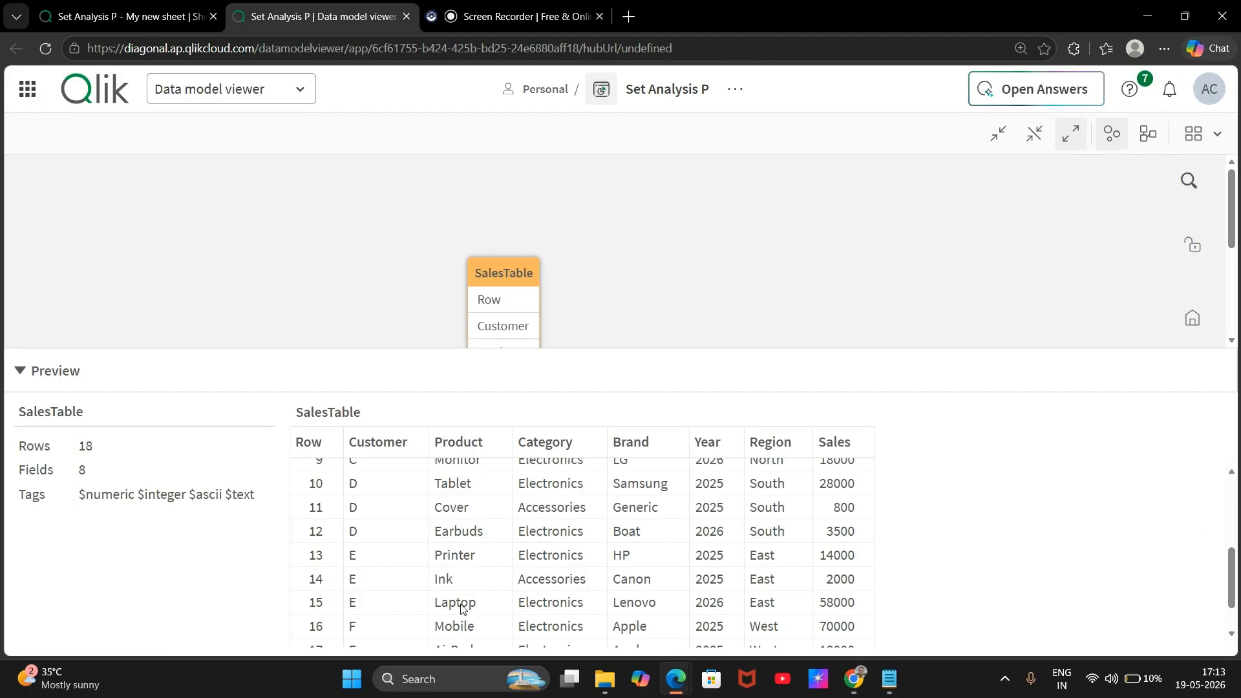
pyautogui.click(101, 13)
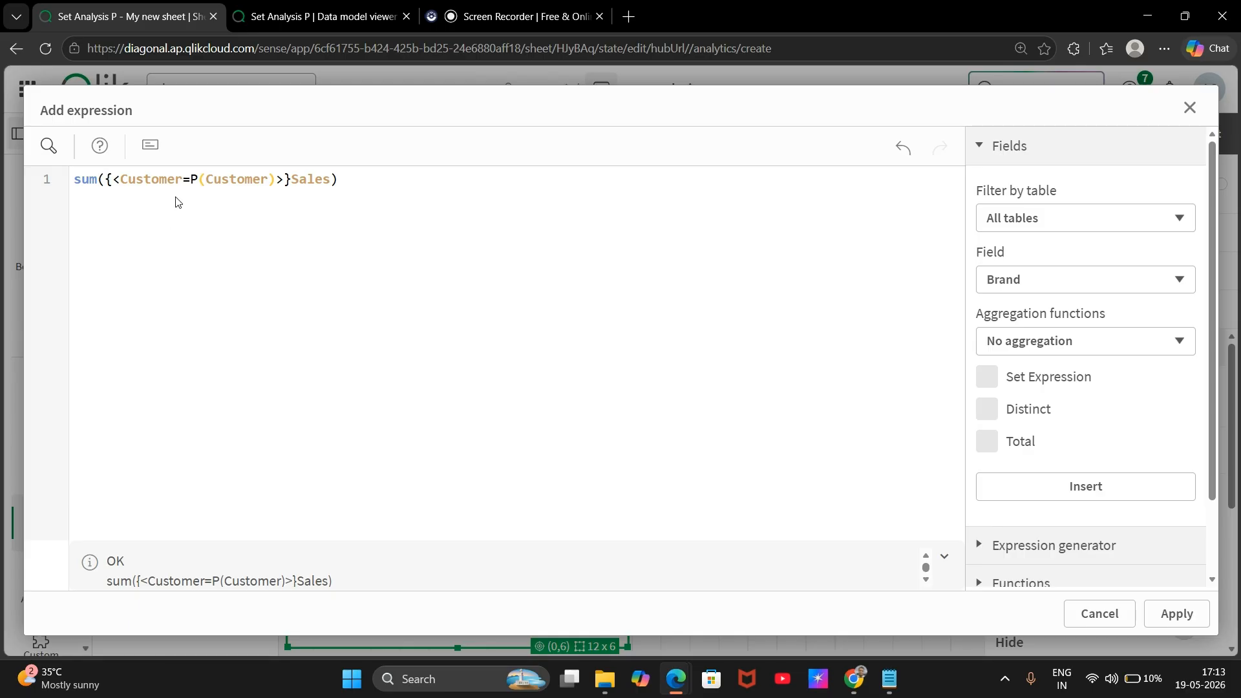
pyautogui.write('{<>')
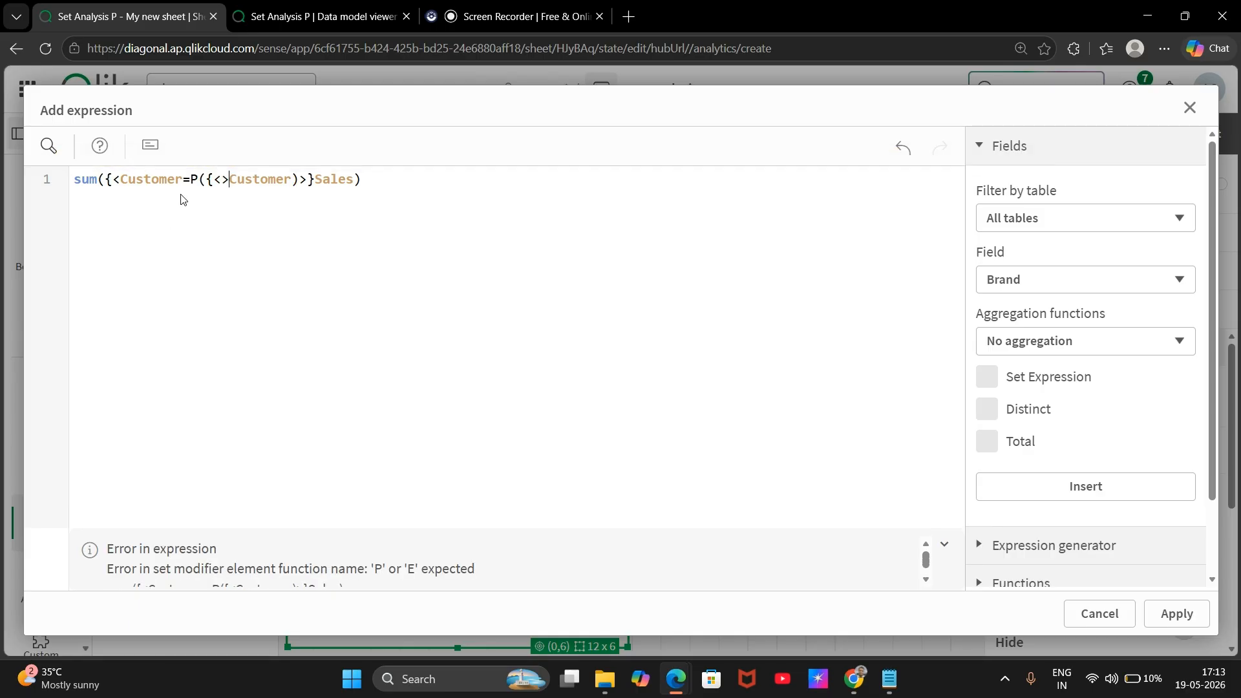
pyautogui.write('Produc')
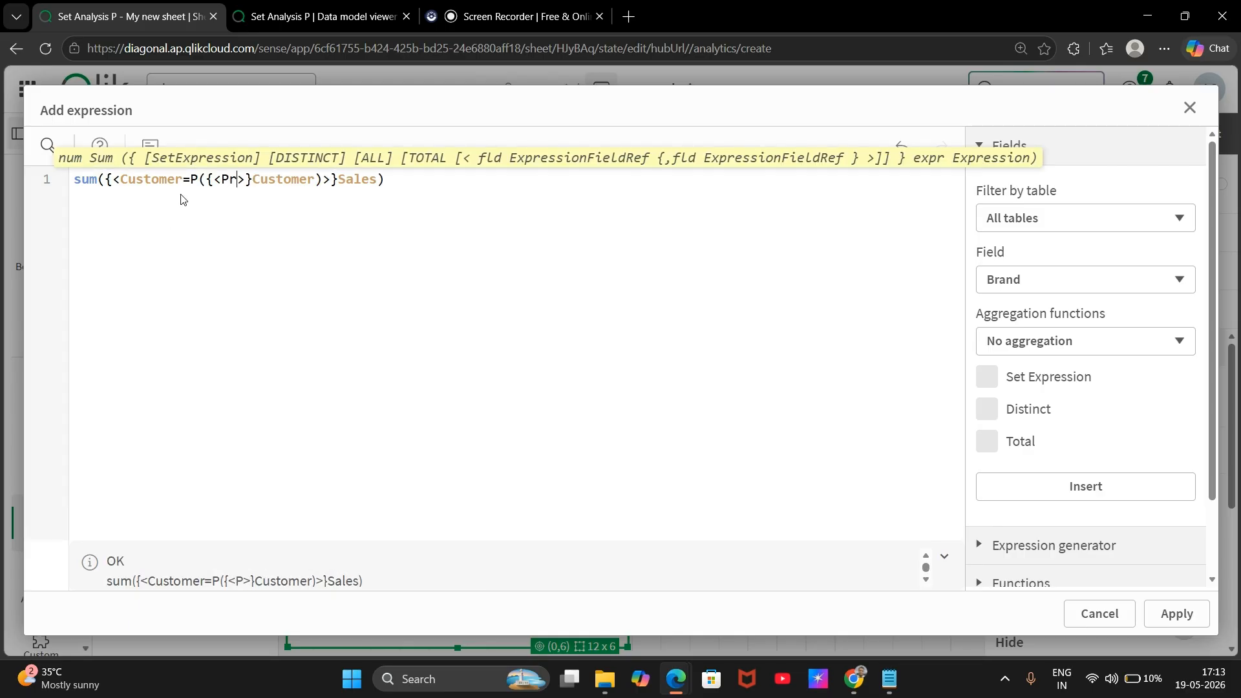
pyautogui.write("=''")
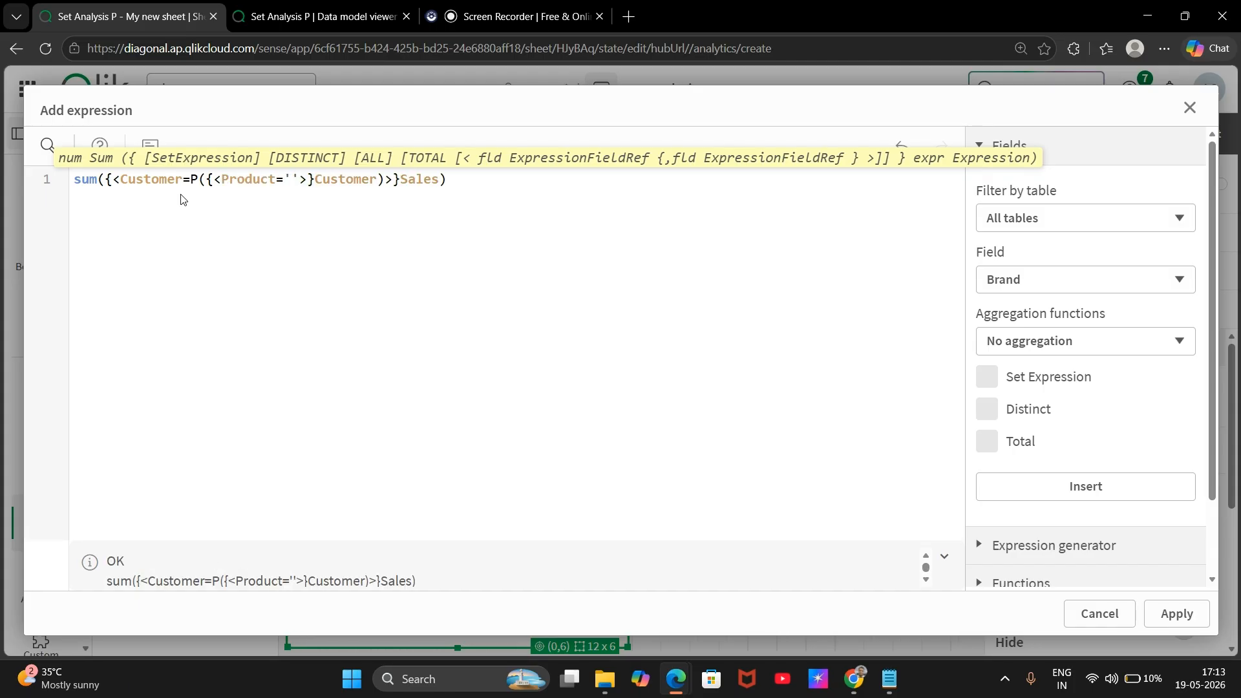
pyautogui.write('{')
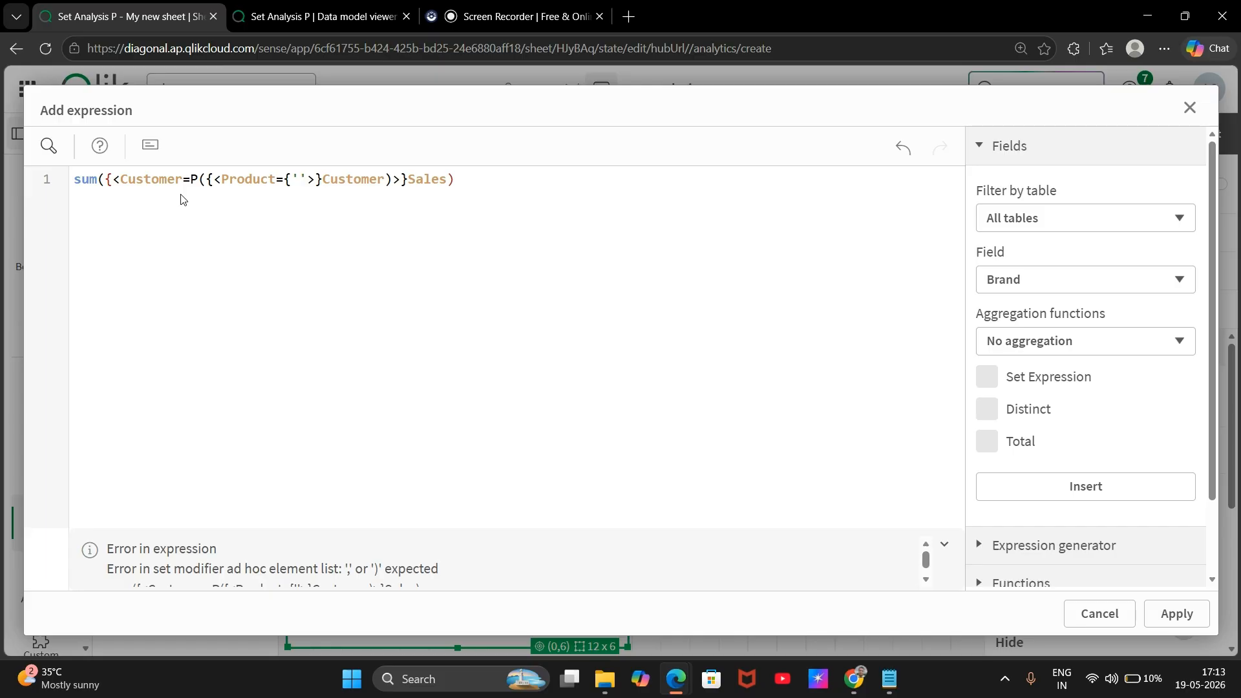
# Step: Close the Product value list, set its value to Laptop and apply sum({<Customer=P({<Product={'Laptop'}>}Customer)>}Sales) as the KPI measure
pyautogui.press('Left')
pyautogui.press('Left')
pyautogui.press('Left')
pyautogui.press('Left')
pyautogui.press('Left')
pyautogui.press('Left')
pyautogui.press('Left')
pyautogui.press('Left')
pyautogui.press('Left')
pyautogui.press('Left')
pyautogui.press('Left')
pyautogui.press('Left')
pyautogui.press('Left')
pyautogui.press('Left')
pyautogui.press('Left')
pyautogui.press('Left')
pyautogui.press('Left')
pyautogui.press('Left')
pyautogui.press('Left')
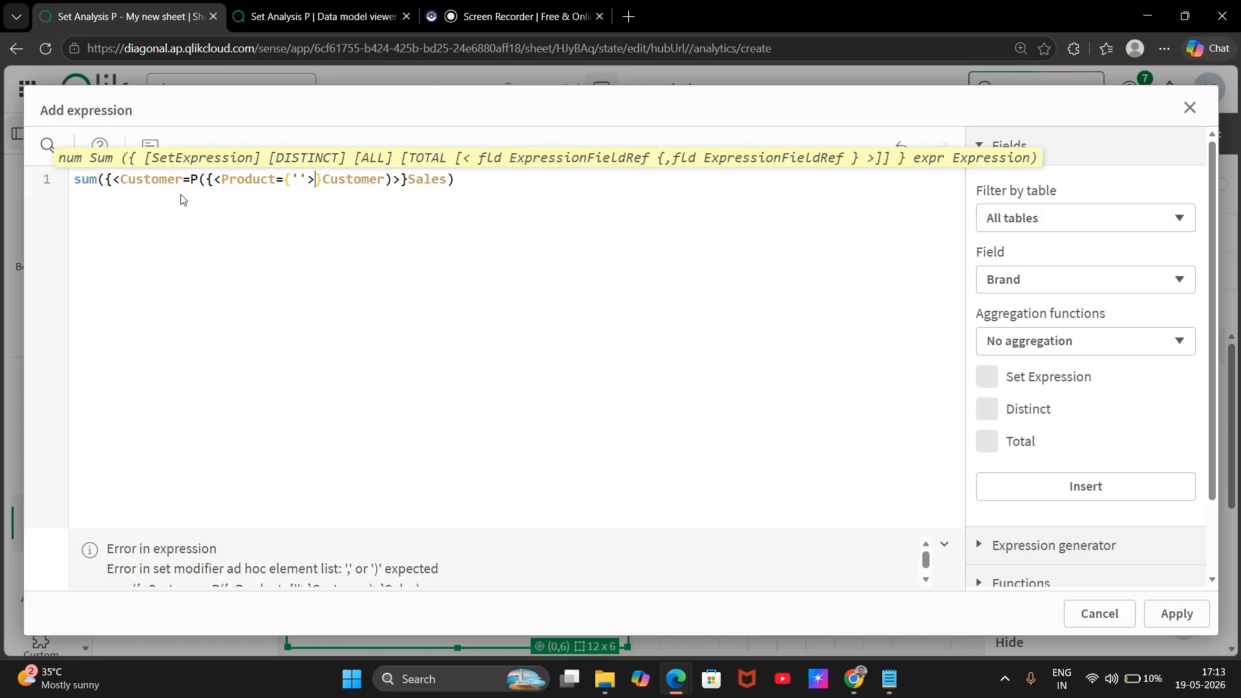
pyautogui.write('}')
pyautogui.press('Left')
pyautogui.press('Left')
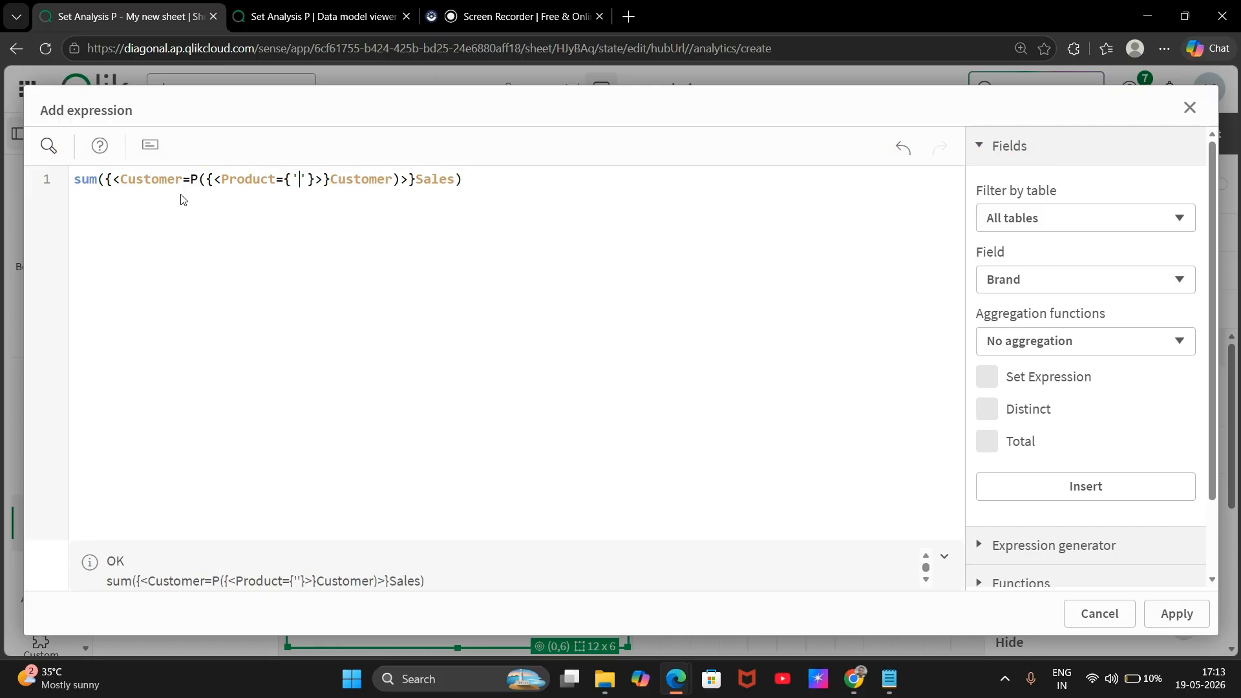
pyautogui.write('Laptop')
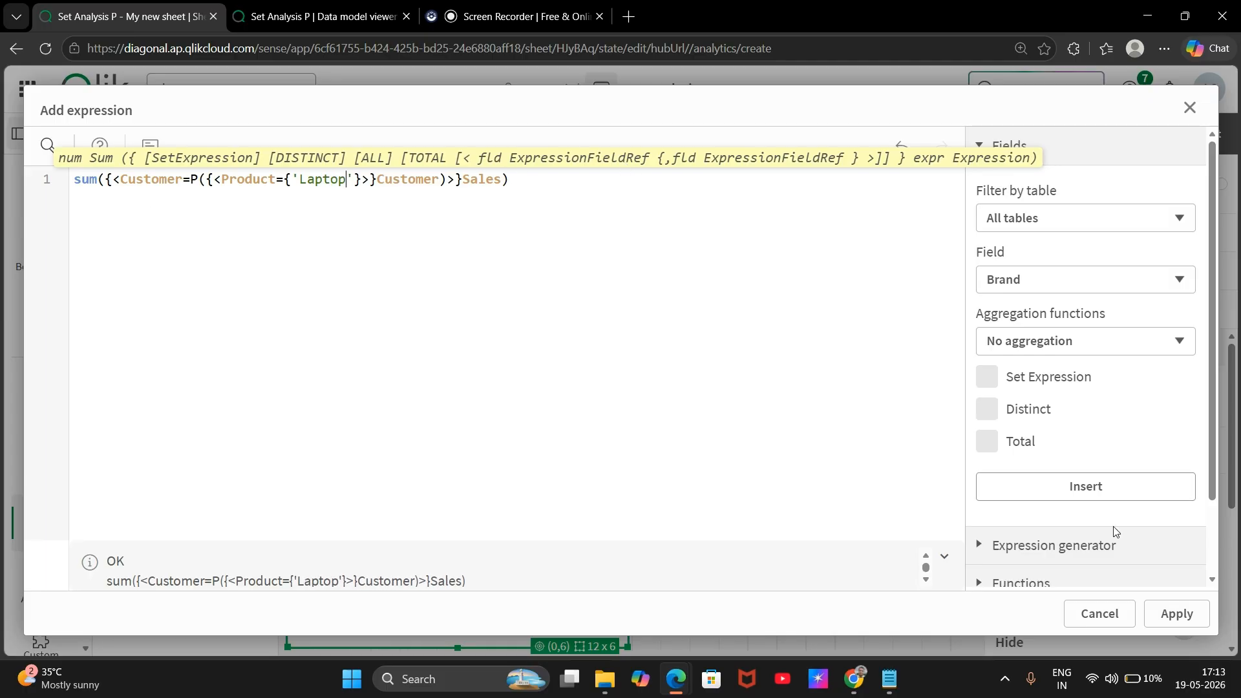
pyautogui.click(1166, 614)
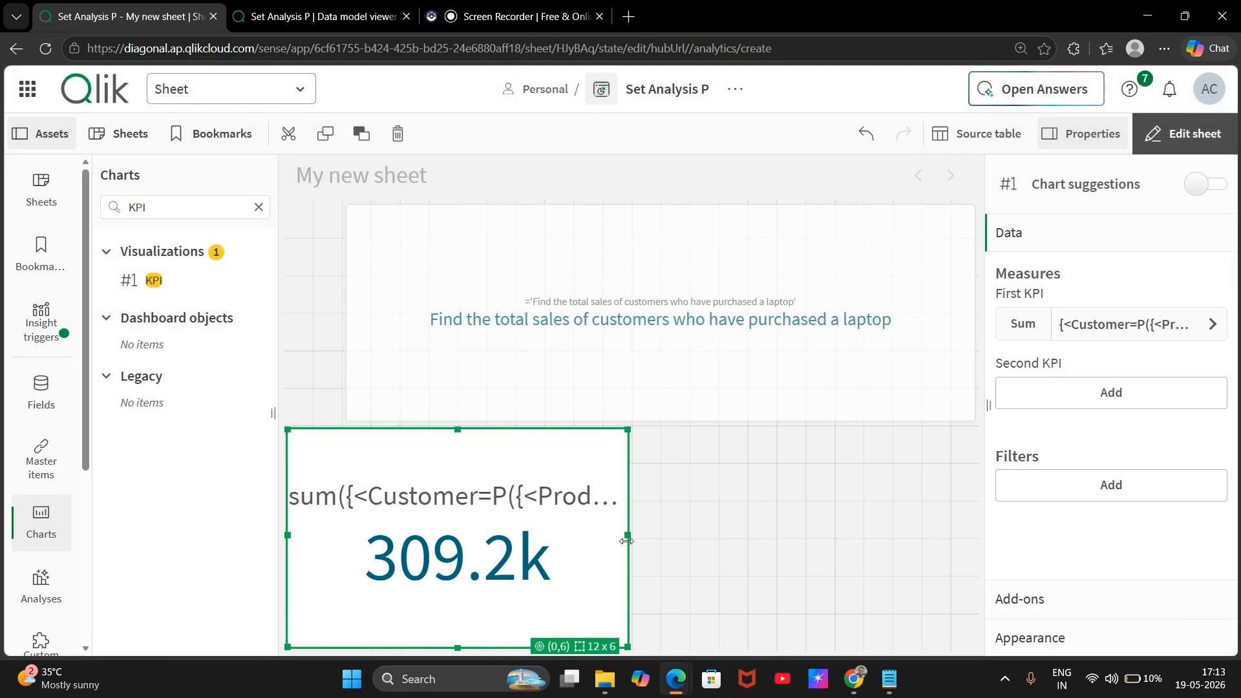
# Step: Widen the new KPI to 17 x 6 grid cells and label its measure Total sales
pyautogui.moveTo(631, 540); pyautogui.dragTo(773, 543)
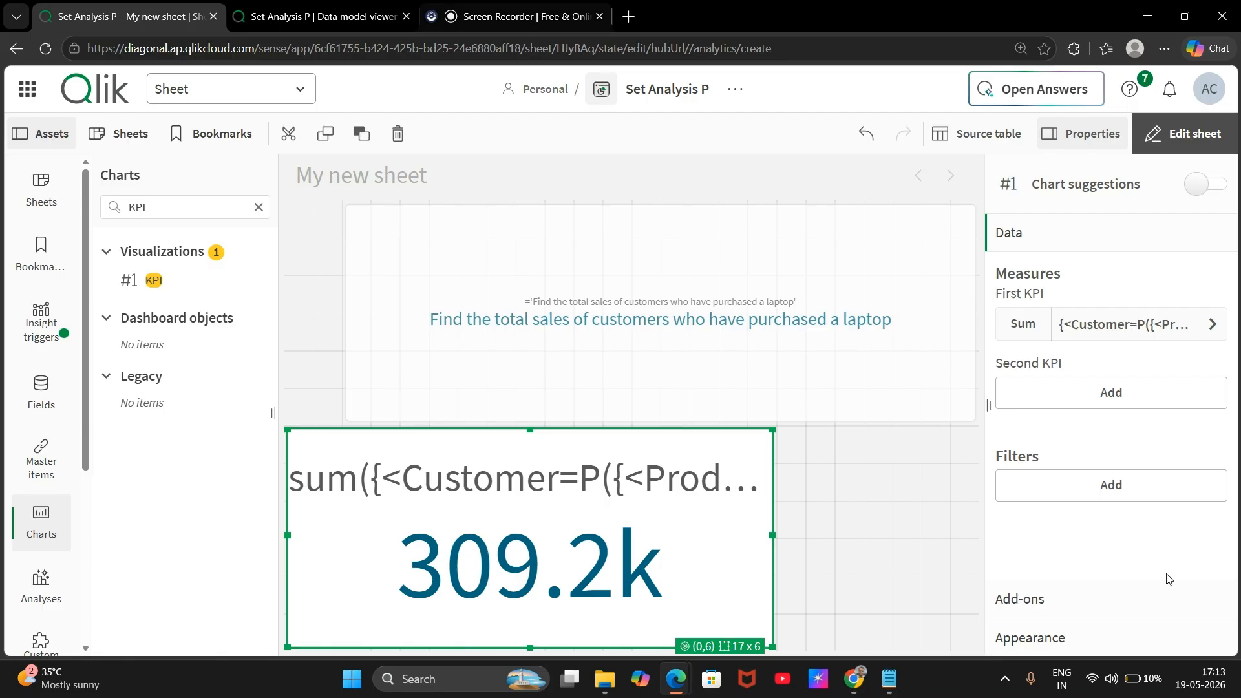
pyautogui.click(1145, 331)
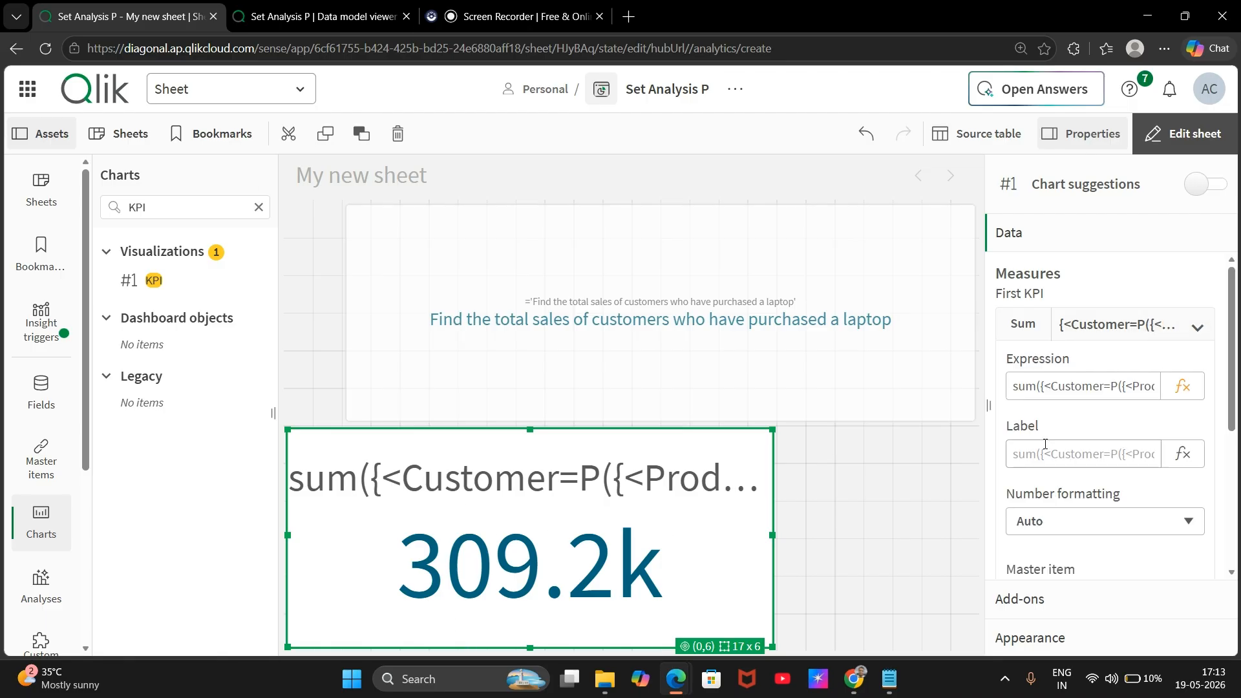
pyautogui.click(1095, 456)
pyautogui.write('Tota')
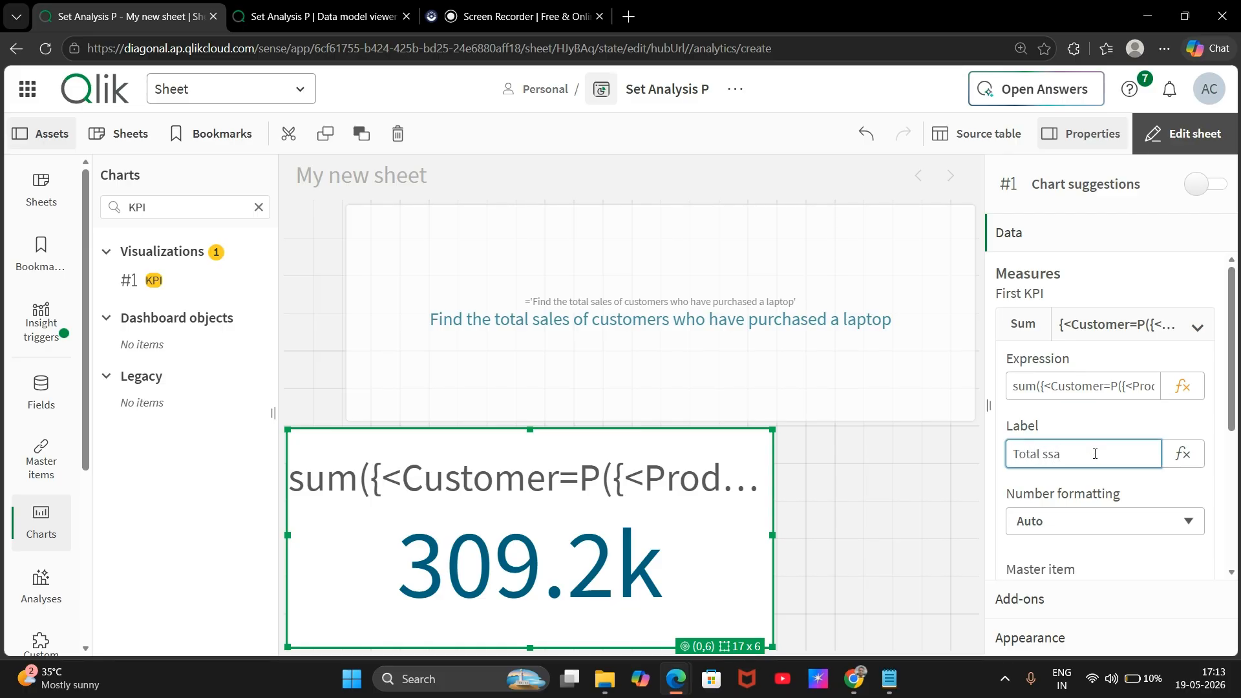
pyautogui.write('l sales')
pyautogui.click(897, 515)
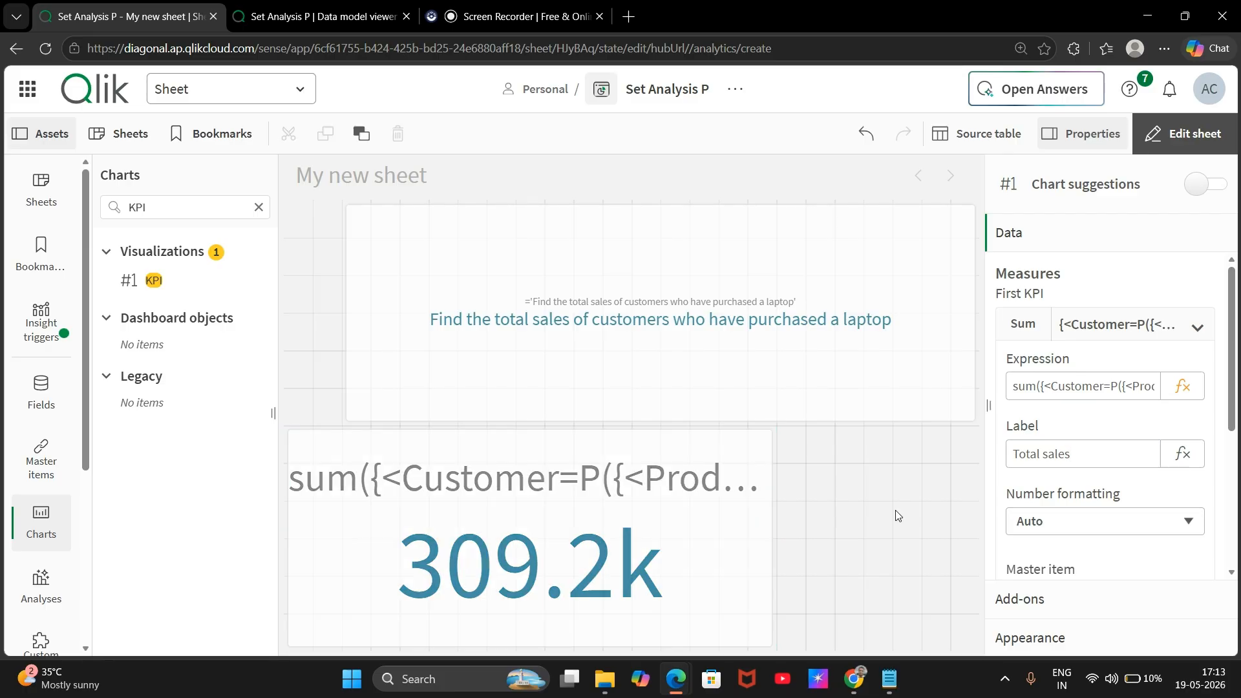
# Step: Check the laptop buyers' total in the P() text.txt notes in Notepad and return to the Qlik sheet
pyautogui.click(887, 686)
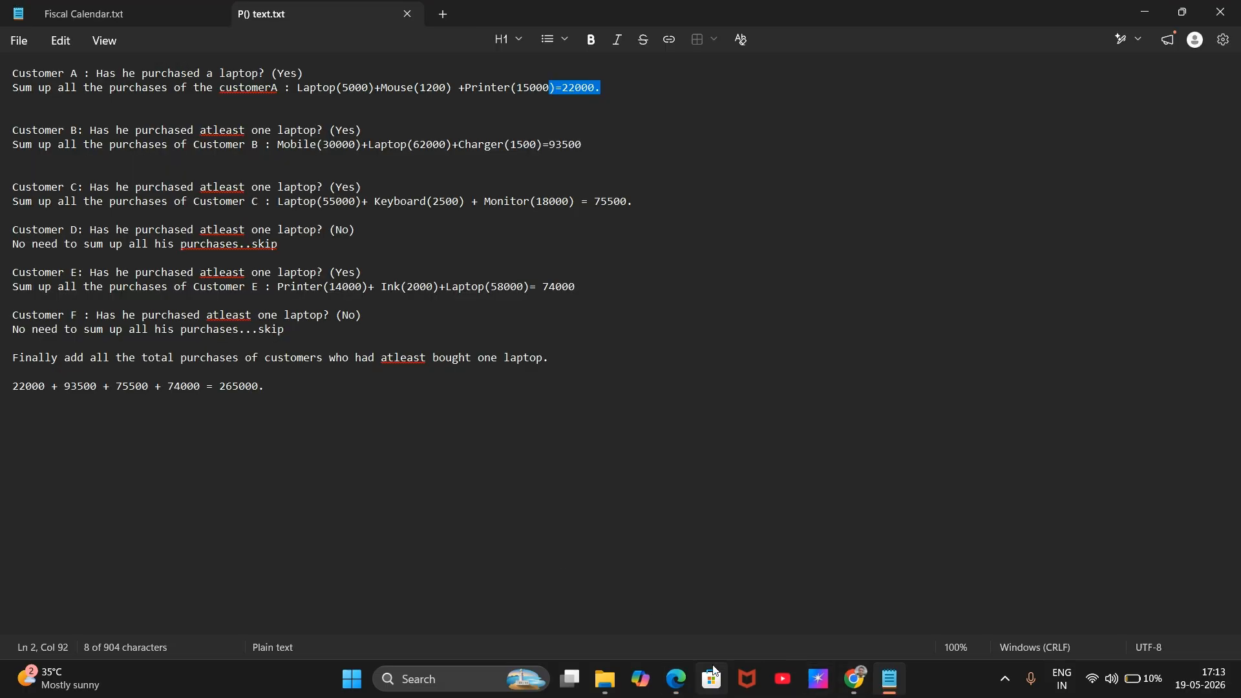
pyautogui.moveTo(690, 692)
pyautogui.click(617, 611)
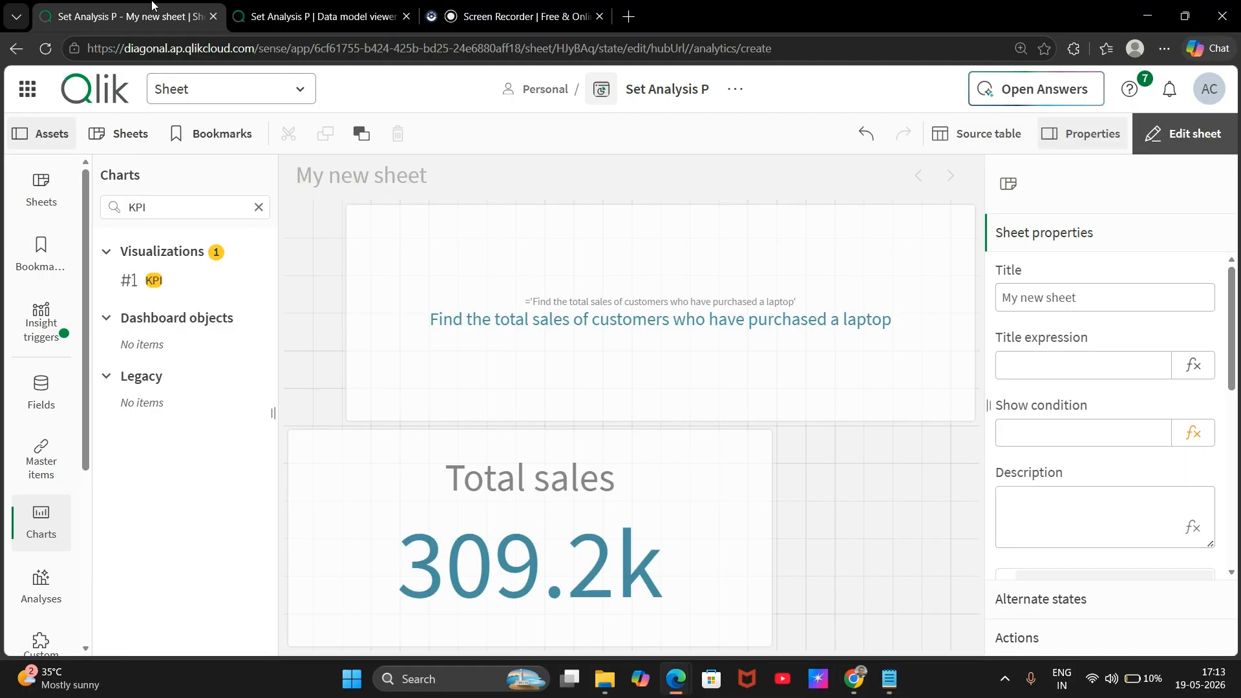
pyautogui.click(472, 13)
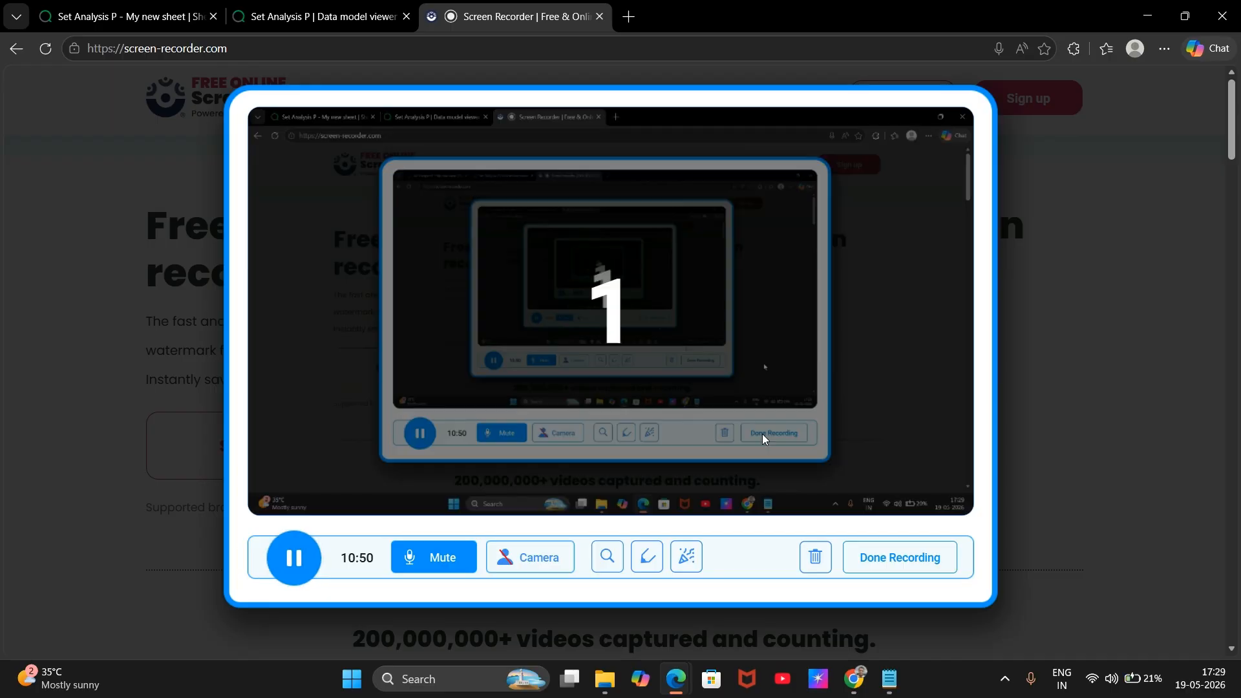
pyautogui.click(349, 7)
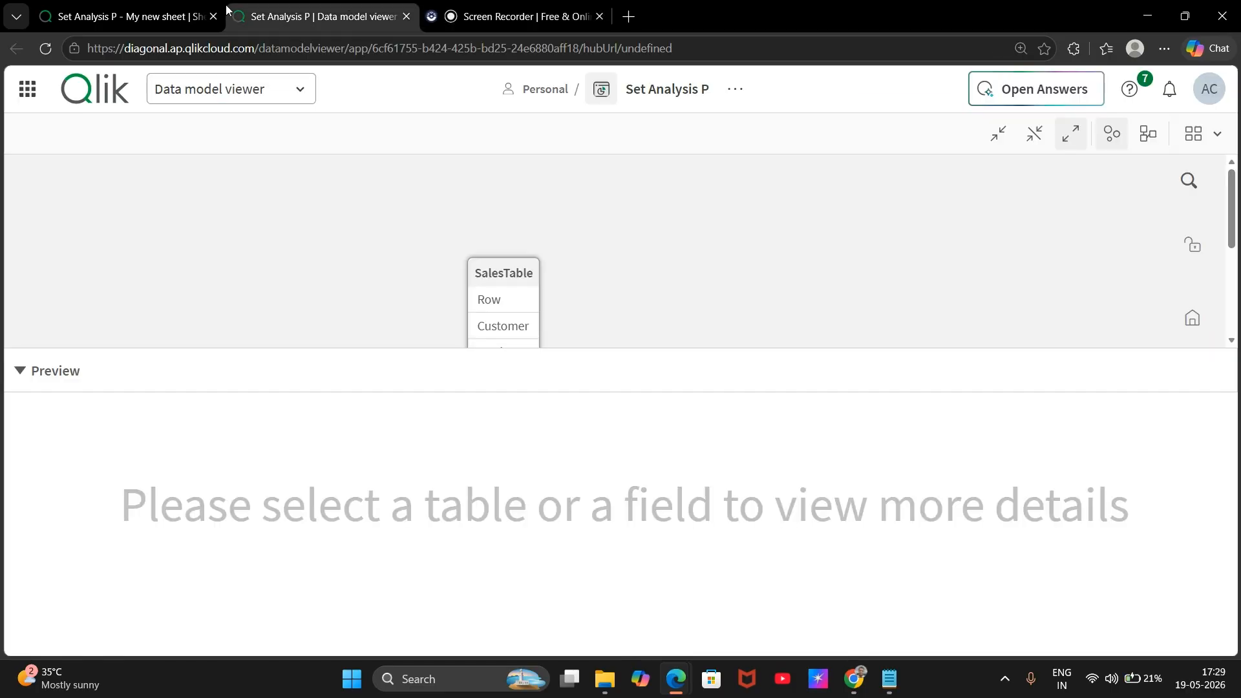
pyautogui.click(167, 9)
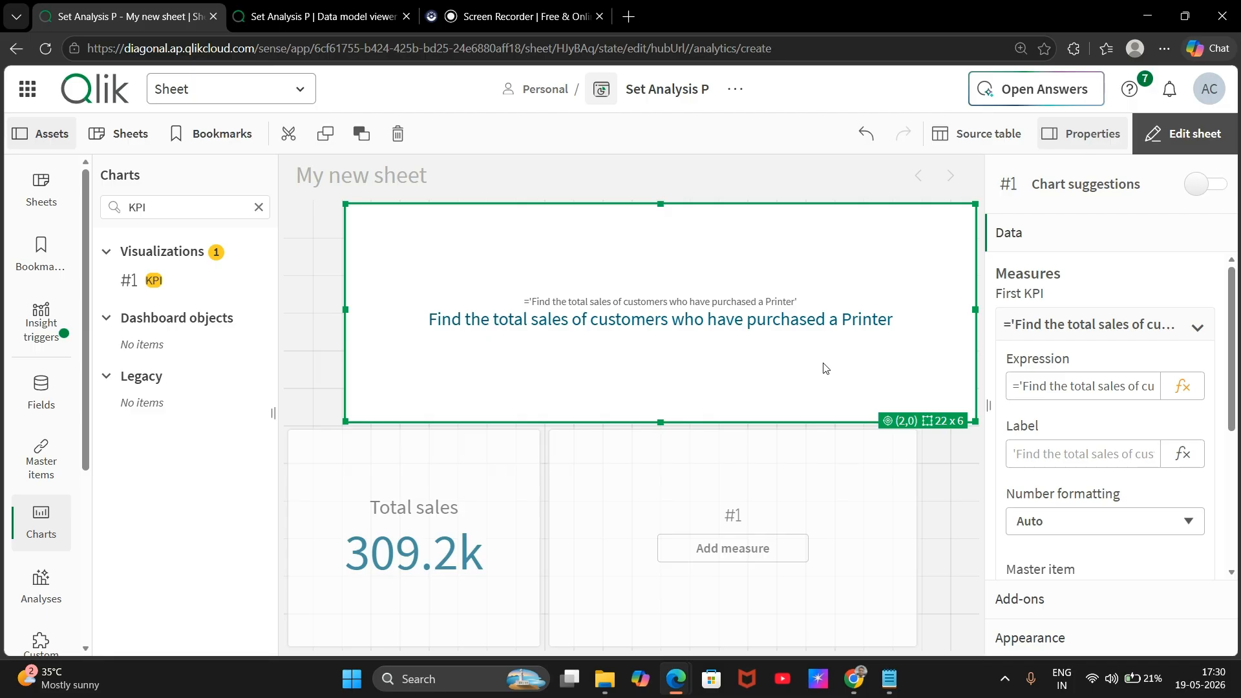
pyautogui.click(517, 16)
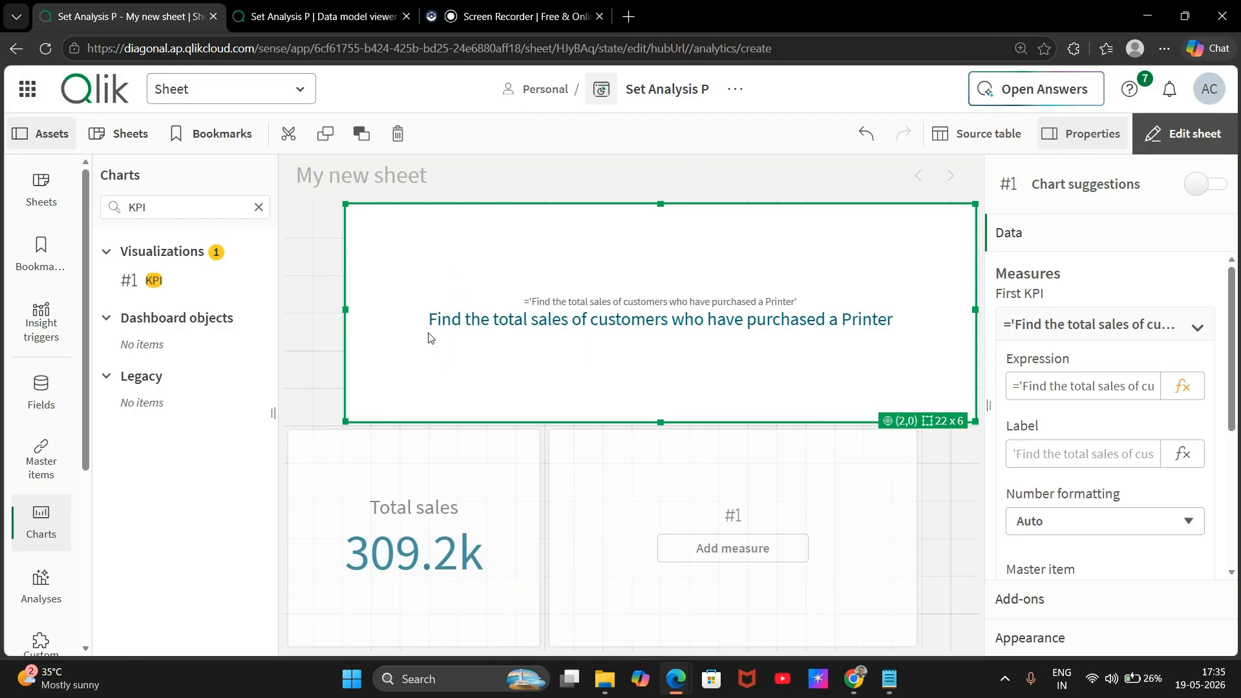
# Step: Read the printer question in the heading KPI and, in the Notepad notes, examine Customer A's printer purchase and purchase sum
pyautogui.moveTo(429, 333); pyautogui.dragTo(506, 331)
pyautogui.click(891, 692)
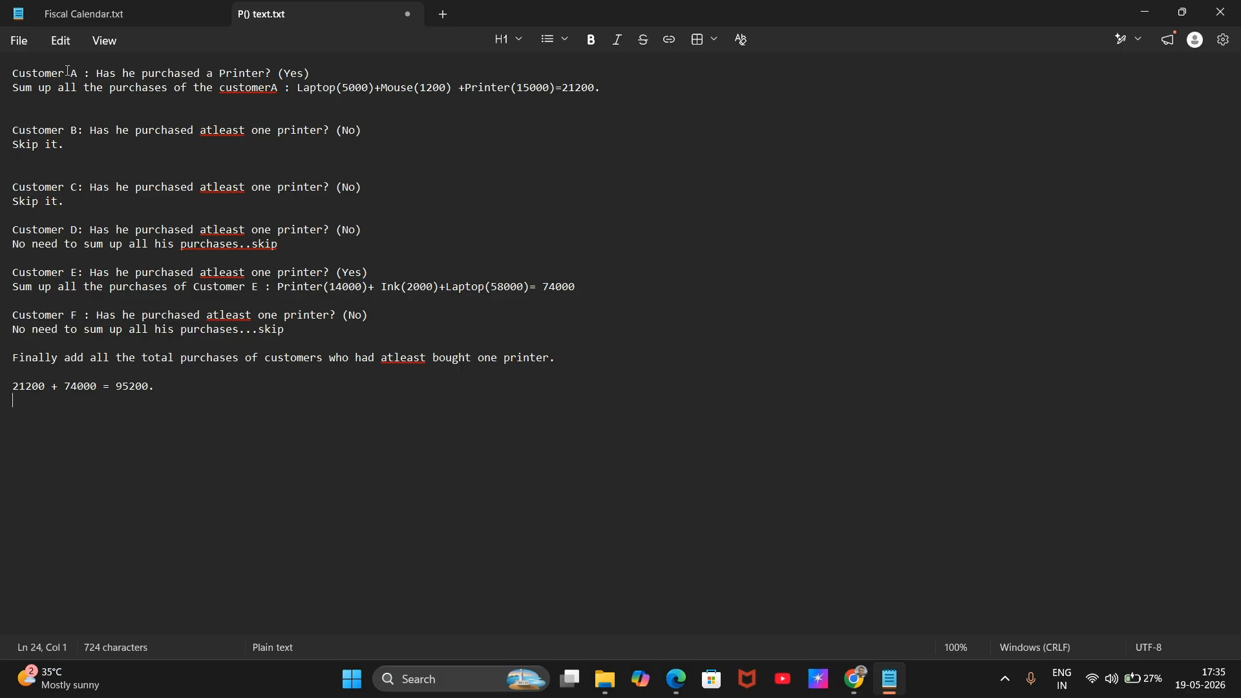
pyautogui.moveTo(94, 74); pyautogui.dragTo(278, 75)
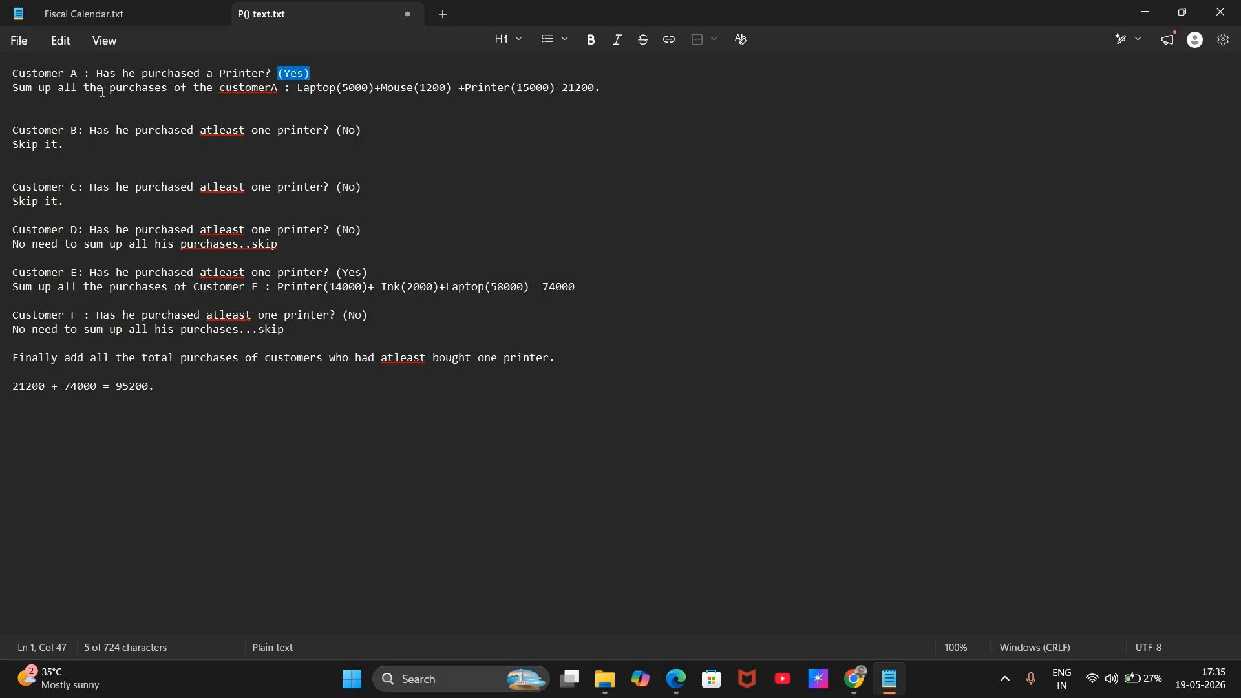
pyautogui.moveTo(102, 92); pyautogui.dragTo(151, 96)
pyautogui.click(260, 96)
pyautogui.moveTo(297, 89); pyautogui.dragTo(572, 88)
pyautogui.click(564, 102)
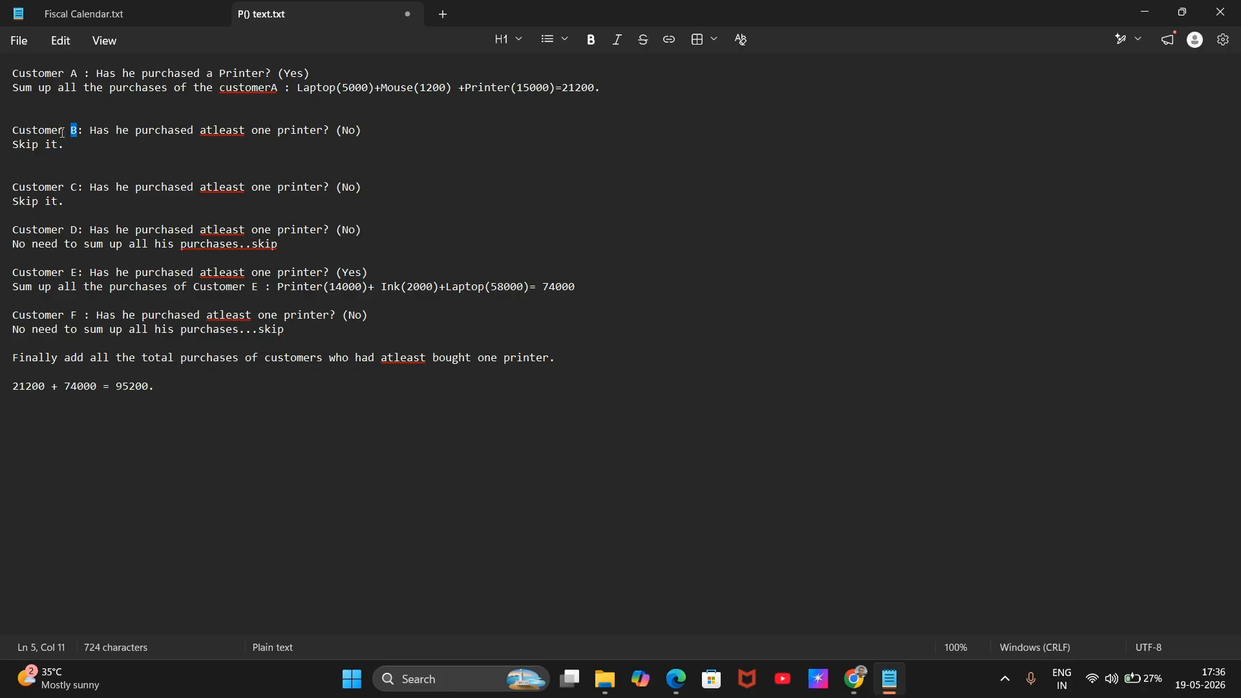
# Step: Review in the notes whether Customers B, C and D bought at least one printer and whether their purchases count
pyautogui.moveTo(77, 131); pyautogui.dragTo(331, 131)
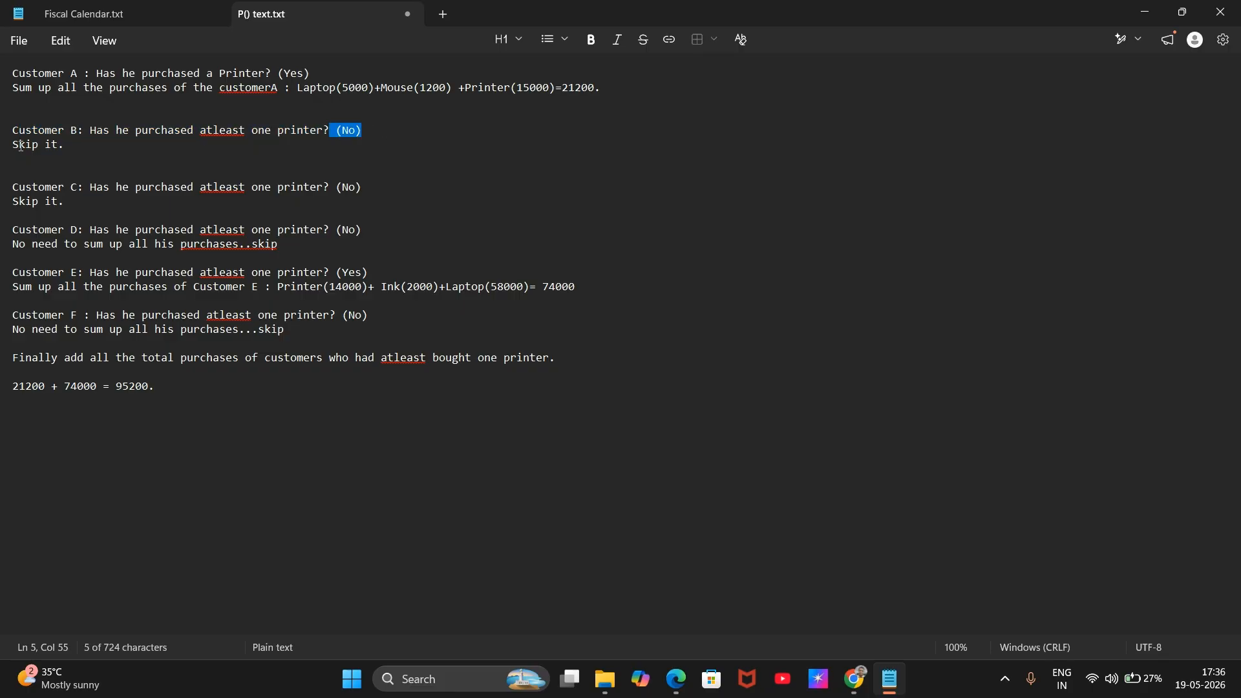
pyautogui.moveTo(70, 146); pyautogui.dragTo(379, 195)
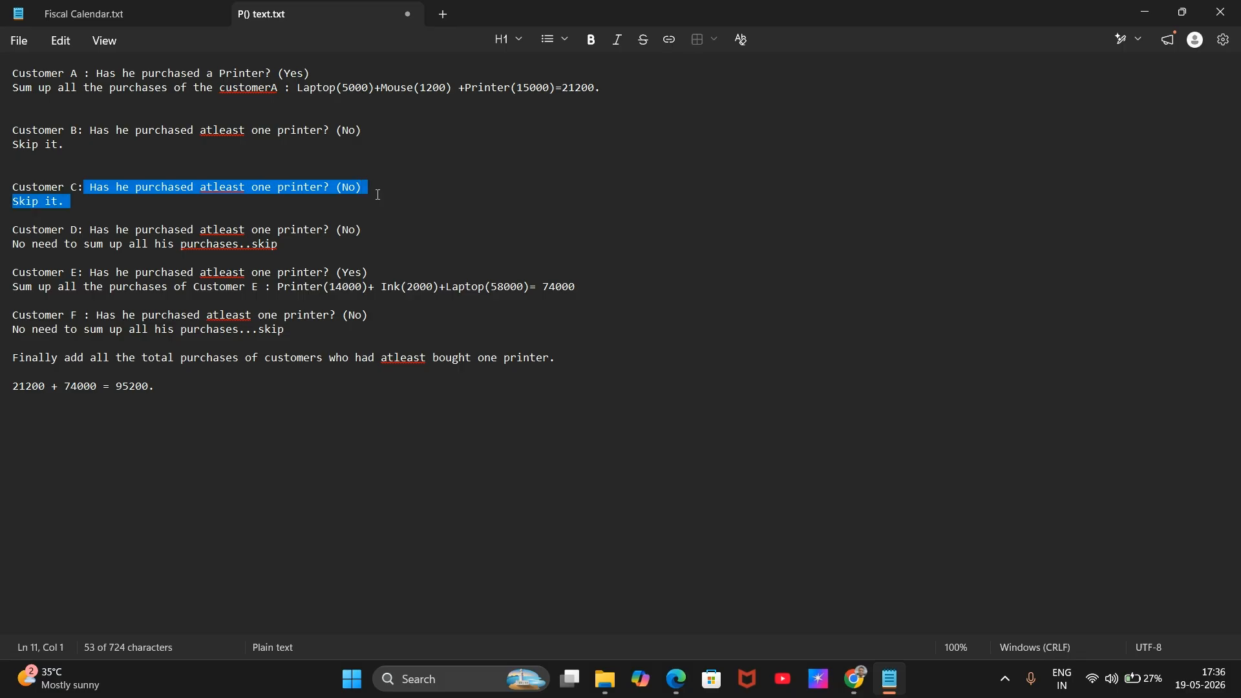
pyautogui.click(404, 191)
pyautogui.click(104, 210)
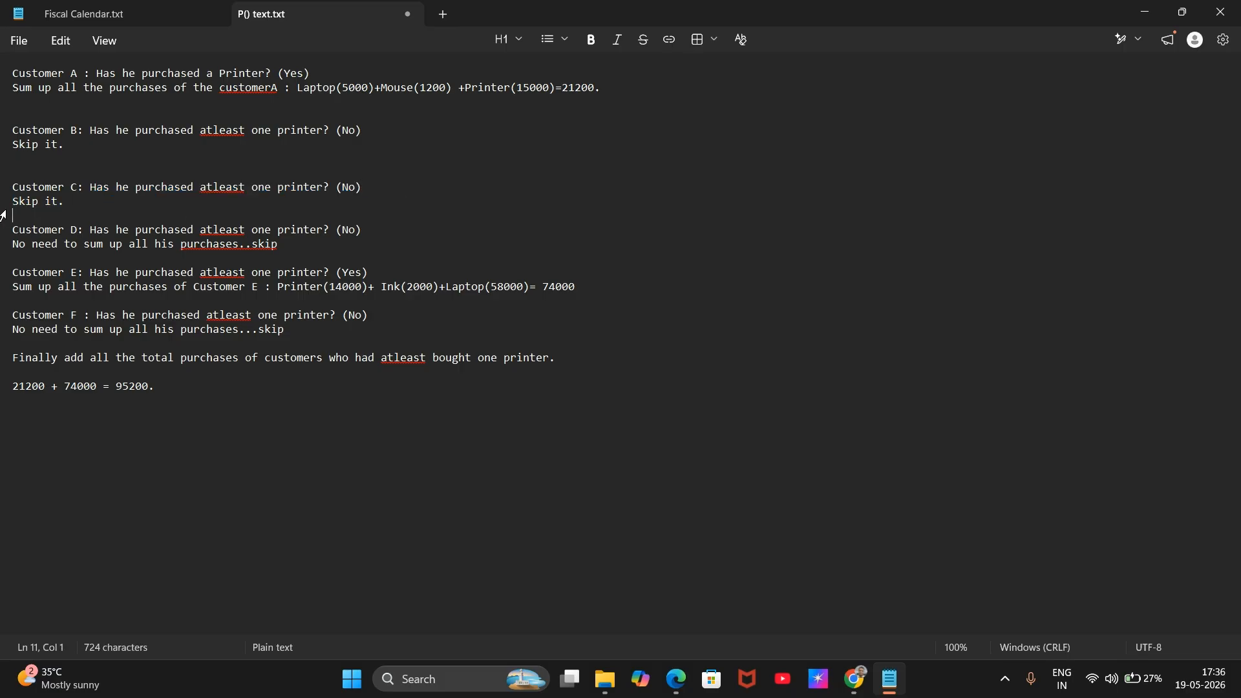
pyautogui.moveTo(18, 232); pyautogui.dragTo(14, 259)
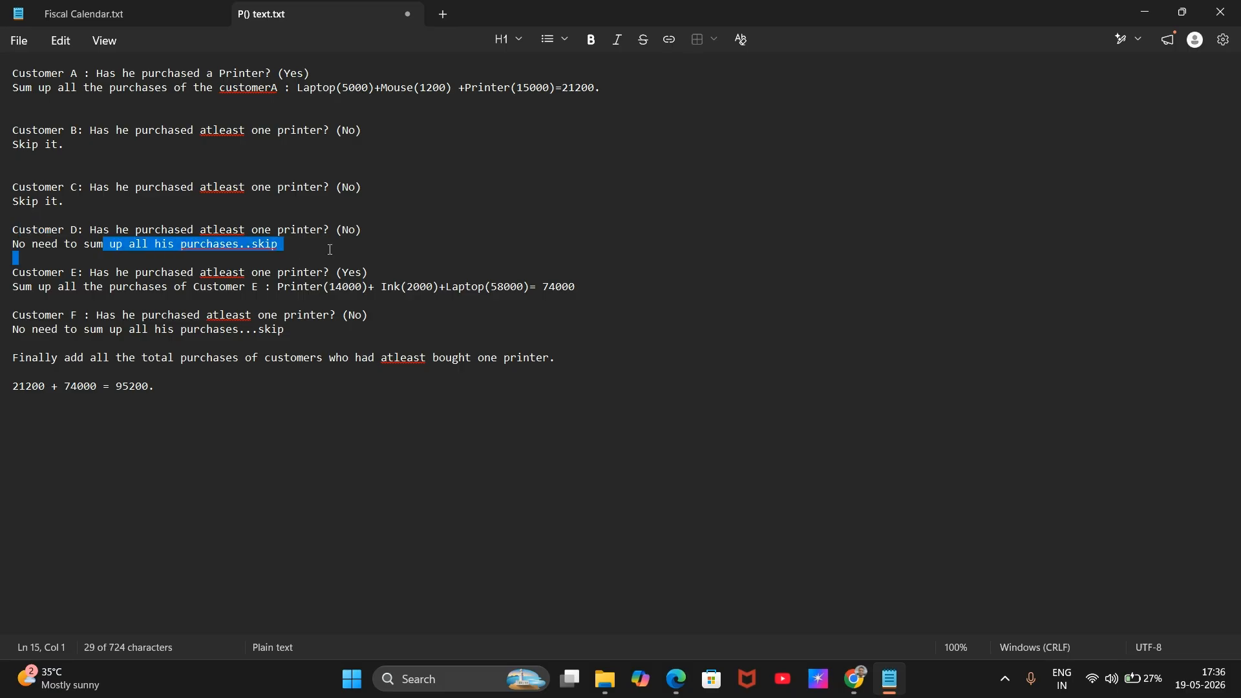
pyautogui.click(349, 232)
pyautogui.moveTo(300, 242); pyautogui.dragTo(1, 248)
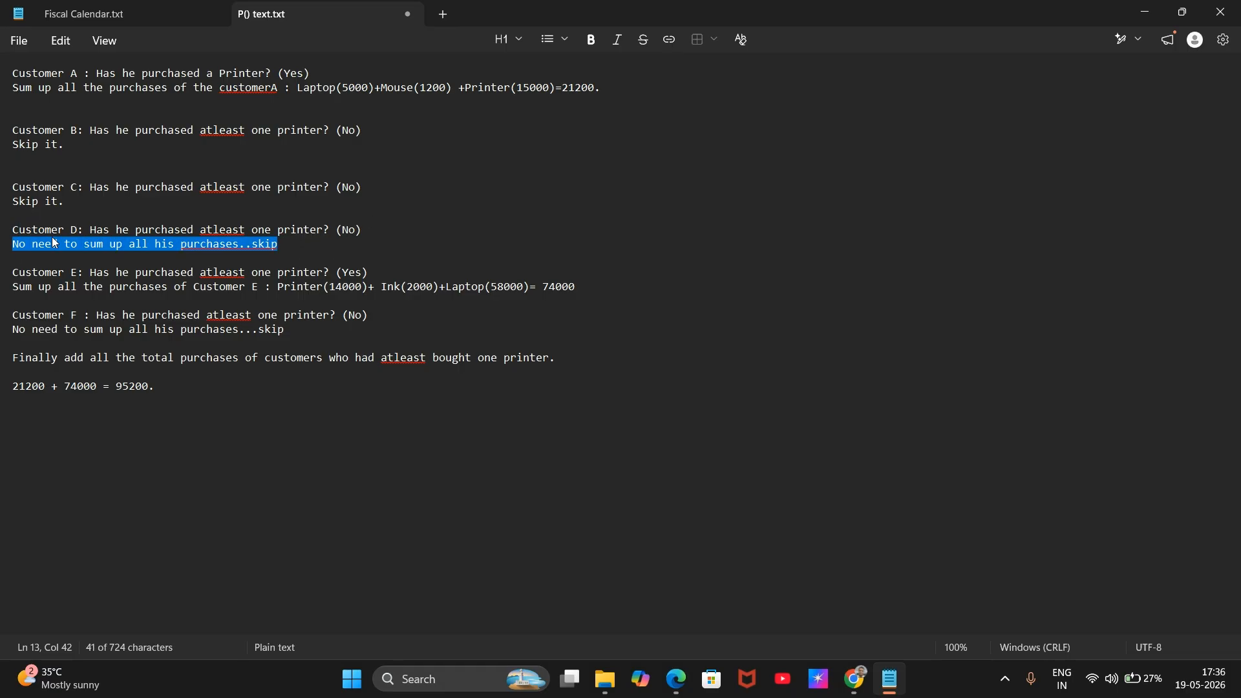
pyautogui.click(56, 259)
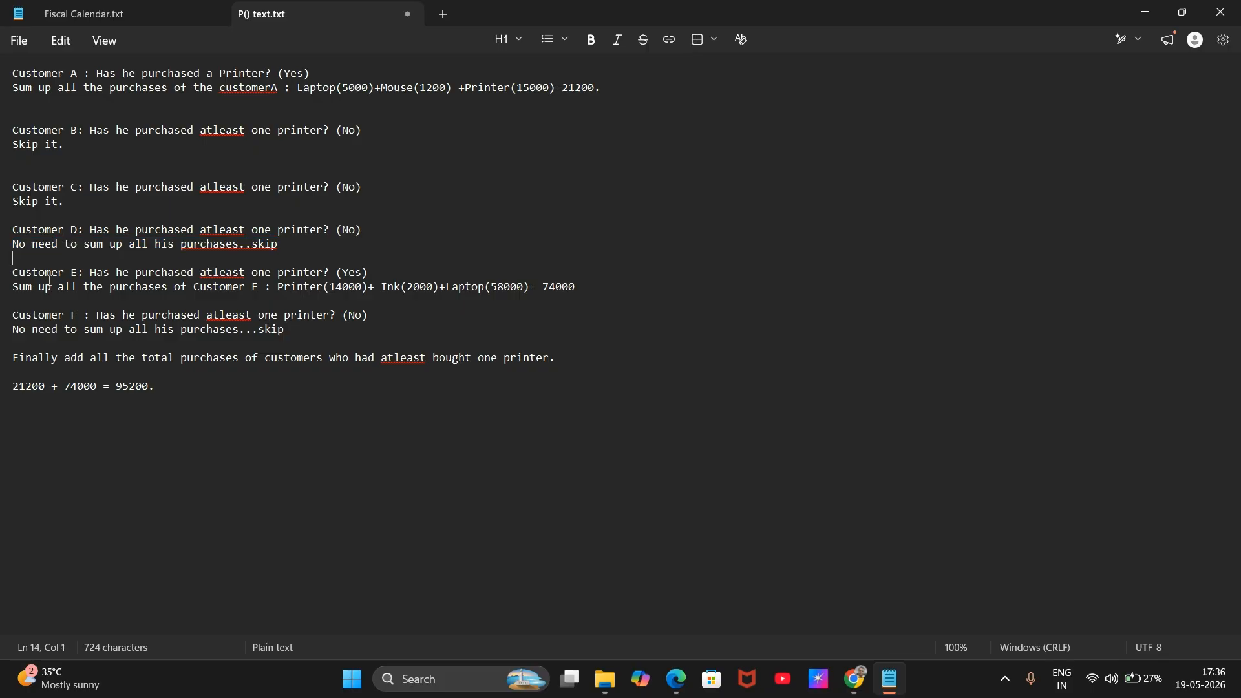
# Step: Review the notes on Customer E's and Customer F's purchases and the final sum for all printer buyers
pyautogui.moveTo(67, 273); pyautogui.dragTo(369, 274)
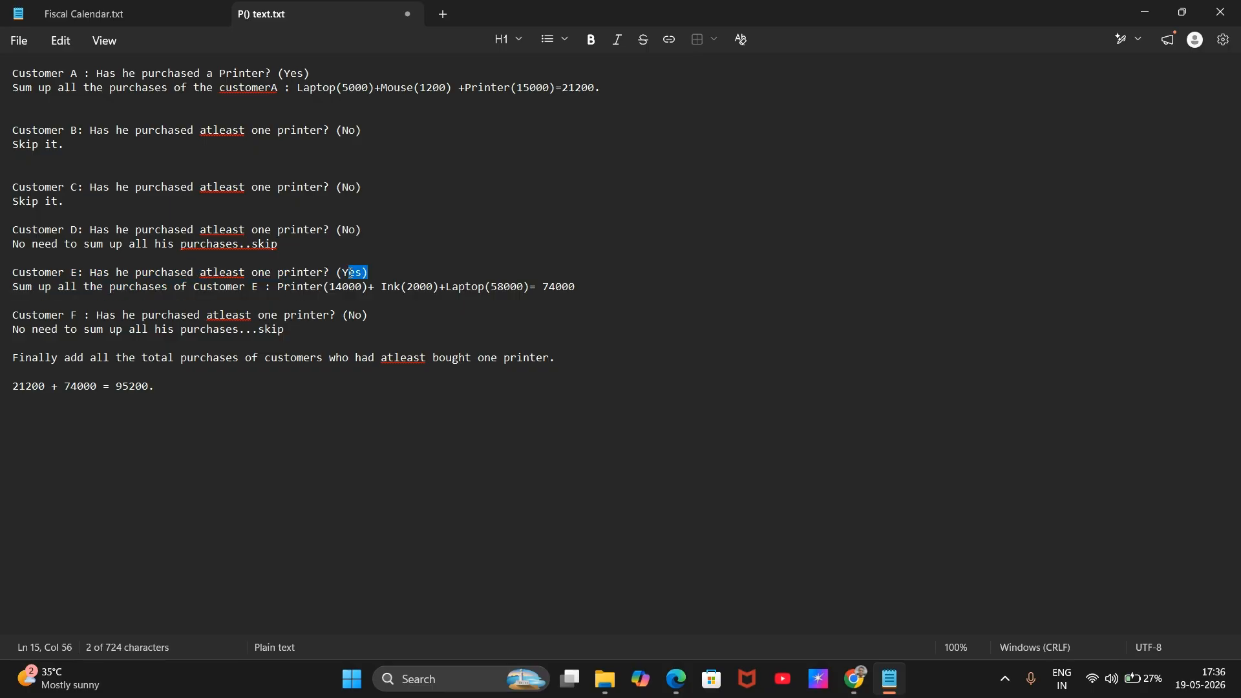
pyautogui.click(370, 273)
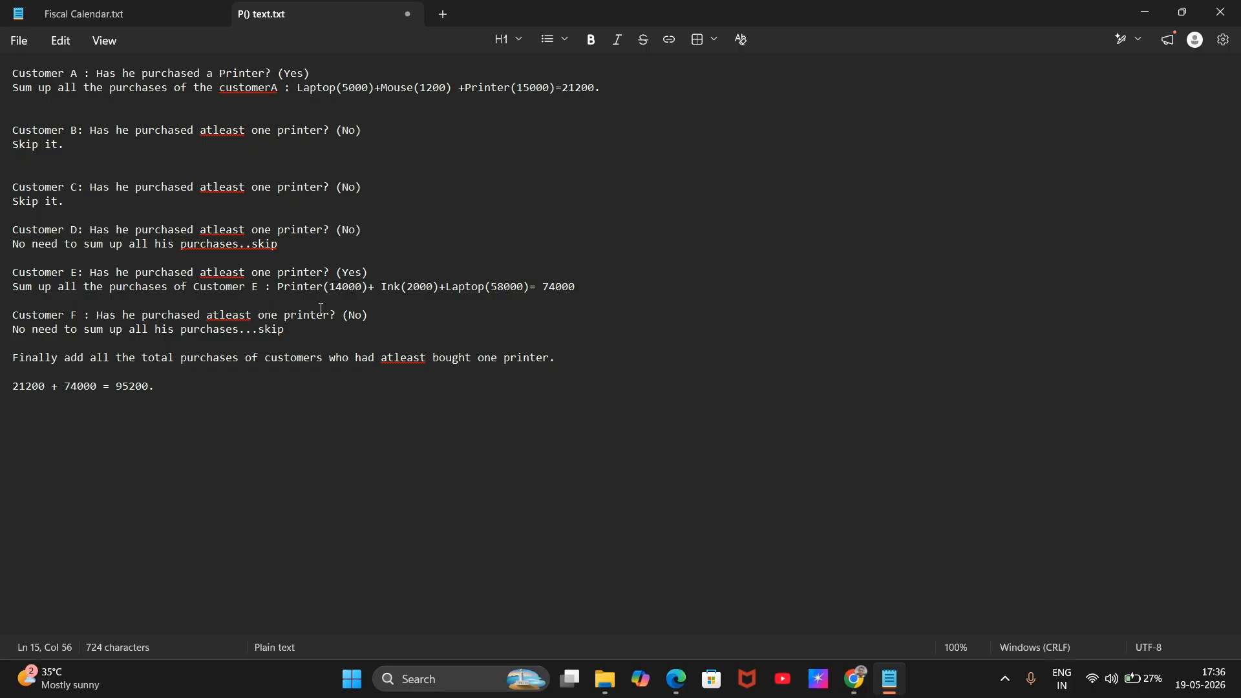
pyautogui.moveTo(330, 288); pyautogui.dragTo(422, 290)
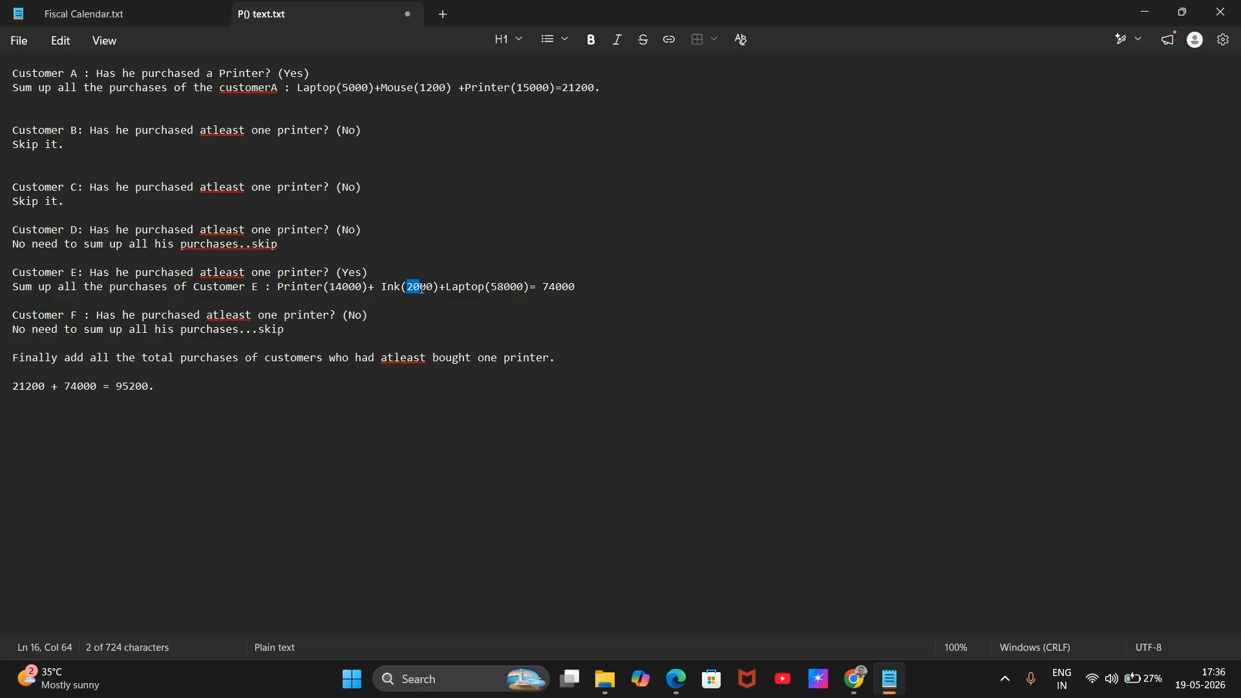
pyautogui.moveTo(502, 294); pyautogui.dragTo(537, 289)
pyautogui.click(581, 290)
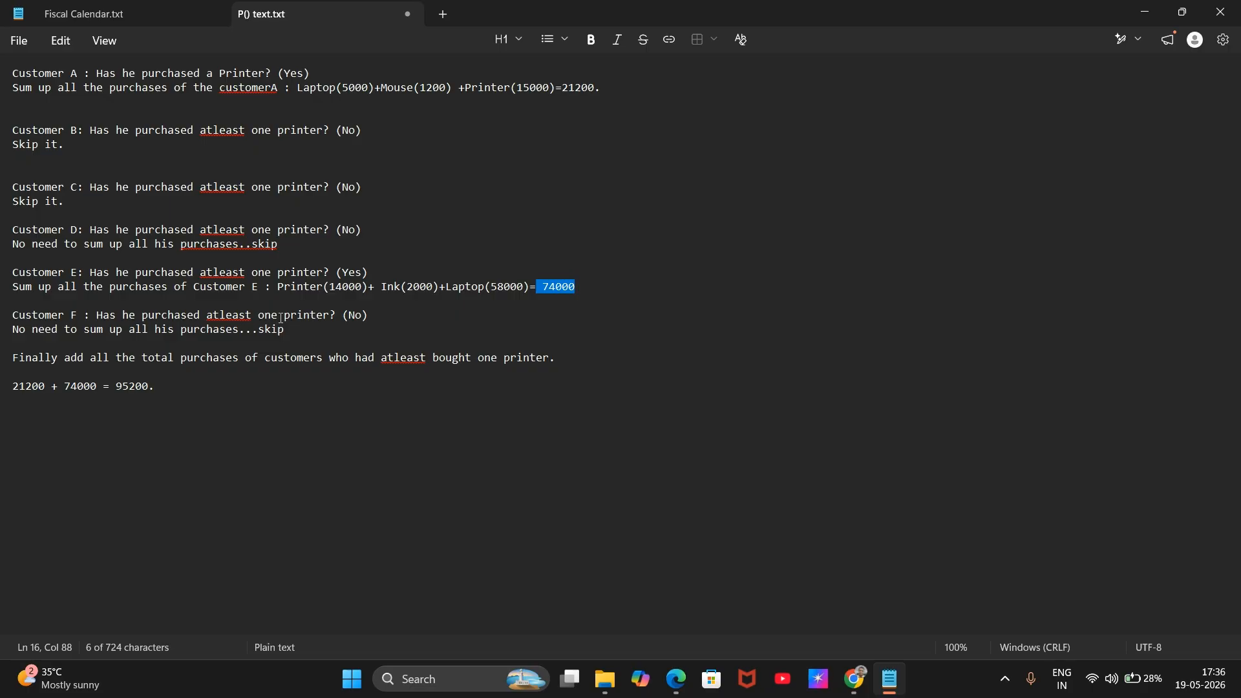
pyautogui.moveTo(265, 316); pyautogui.dragTo(118, 346)
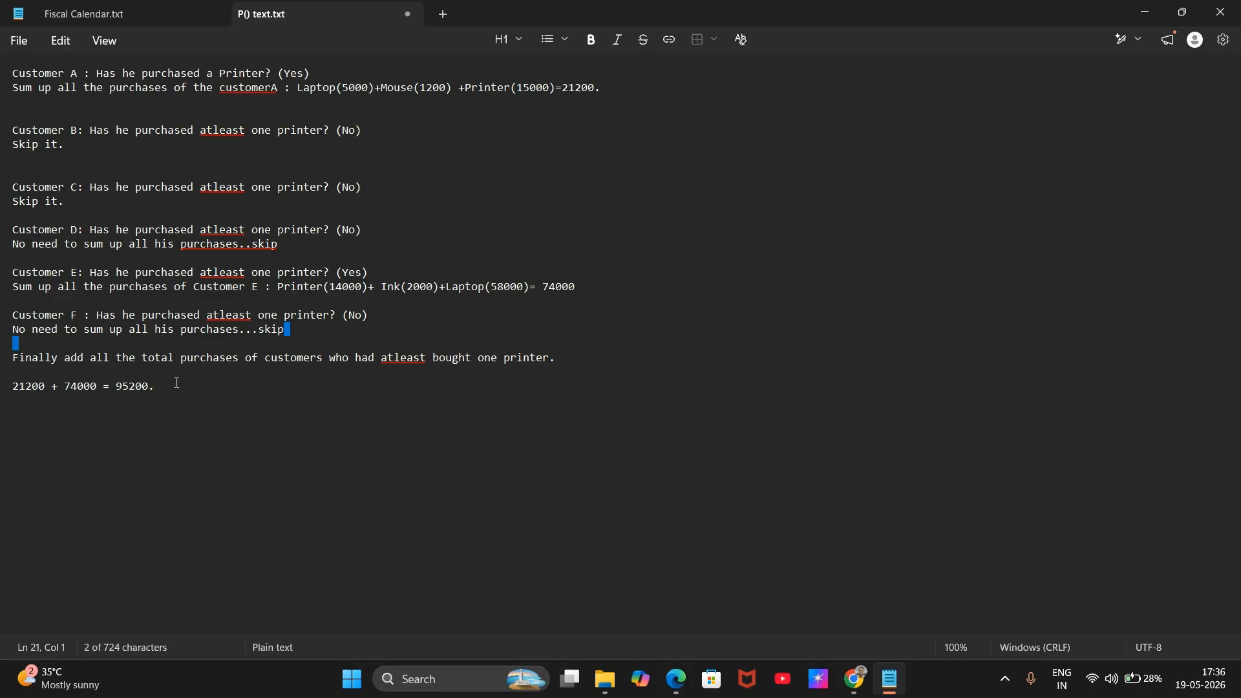
pyautogui.moveTo(176, 385); pyautogui.dragTo(8, 390)
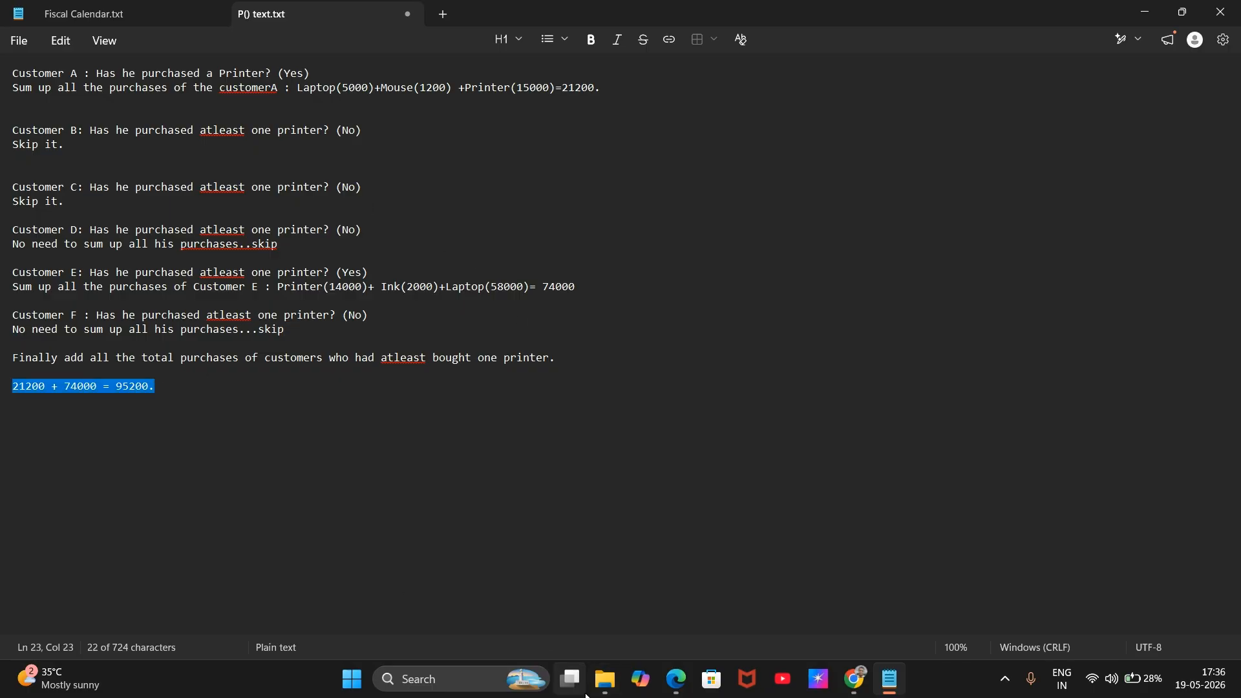
# Step: Switch from the Notepad notes back to the Qlik sheet containing the printer KPIs
pyautogui.moveTo(667, 683)
pyautogui.click(588, 598)
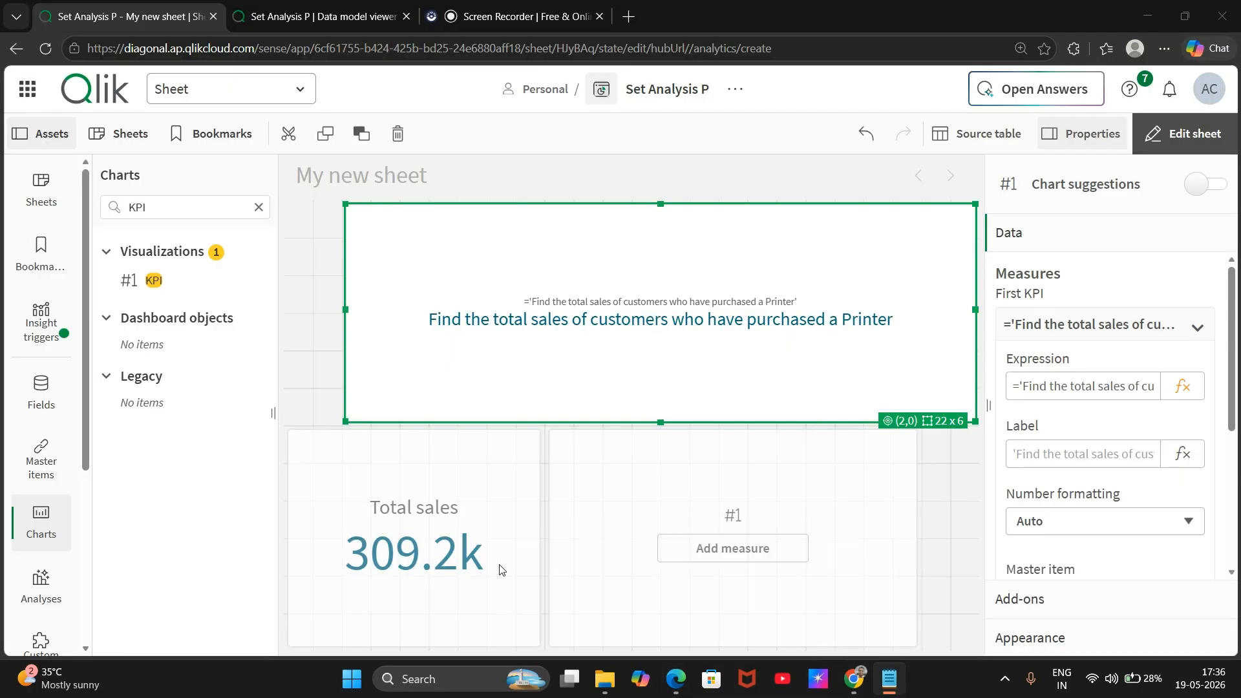
pyautogui.click(491, 13)
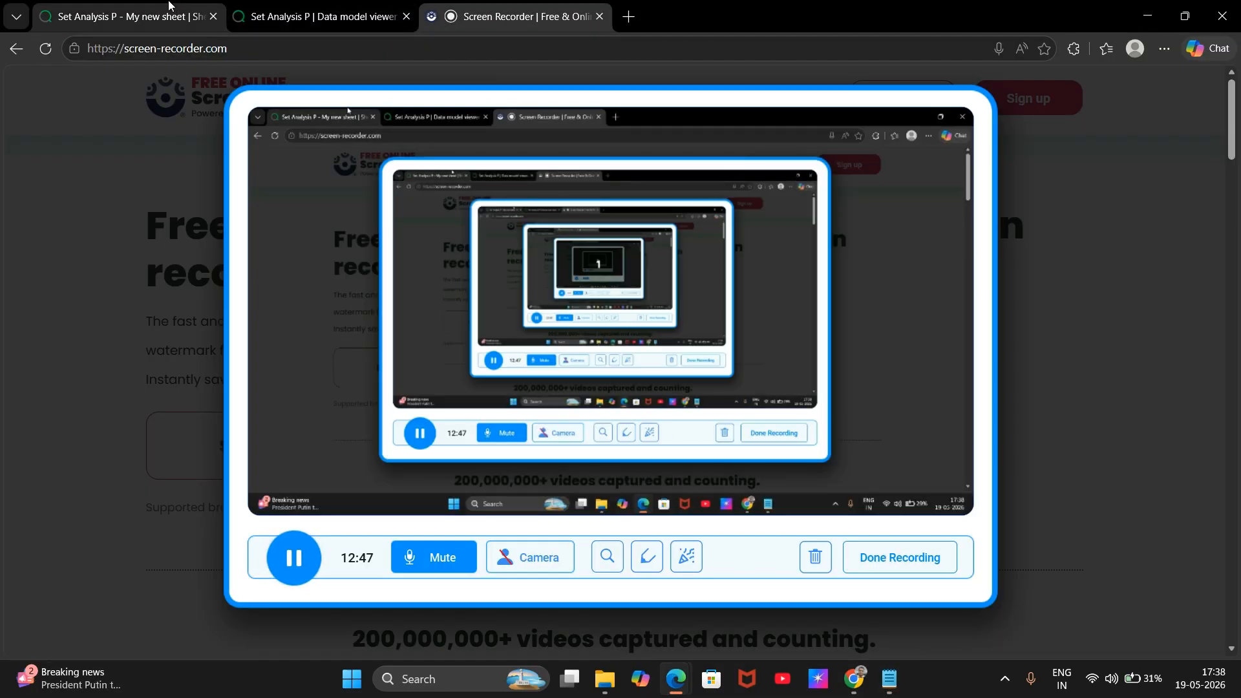
pyautogui.click(179, 8)
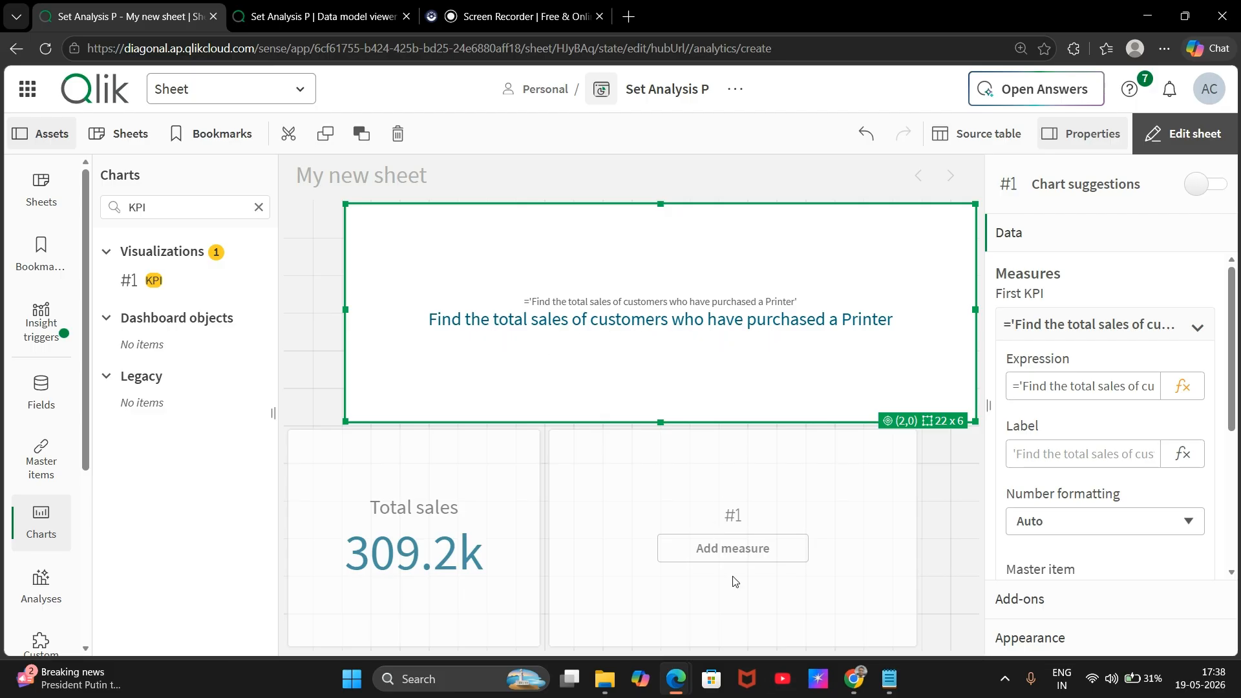
# Step: Open the expression editor for the empty KPI's measure and enter =sum([Sales])
pyautogui.click(662, 542)
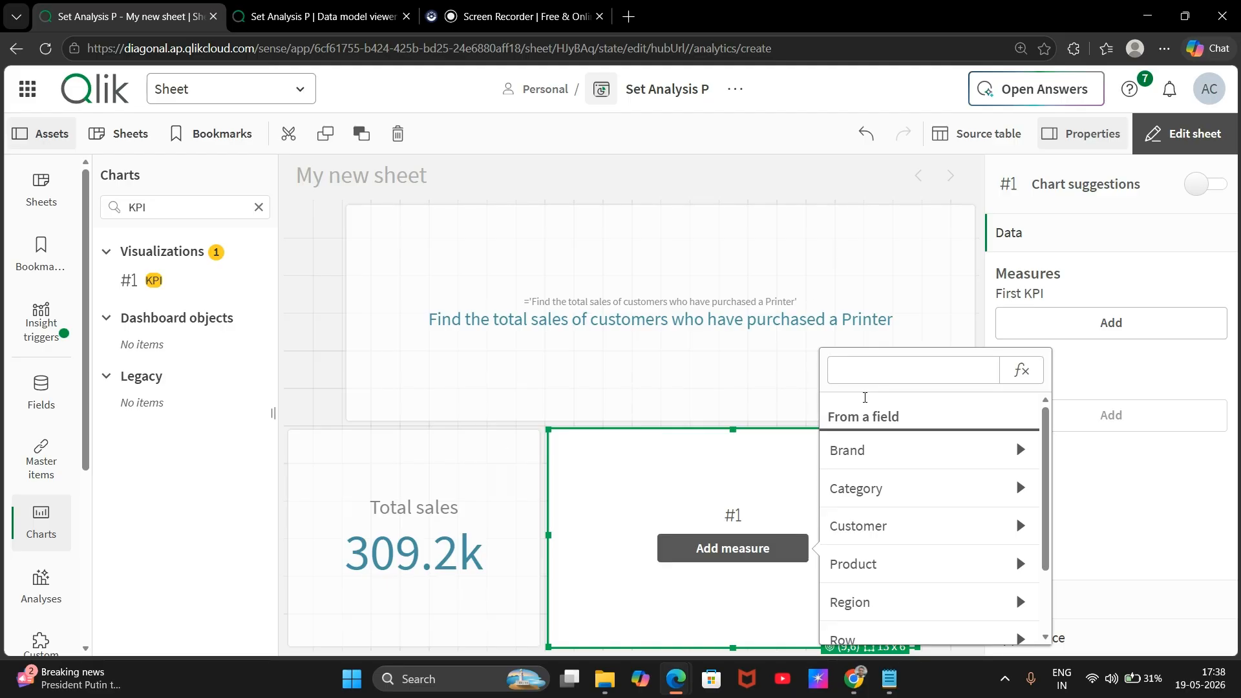
pyautogui.click(1021, 374)
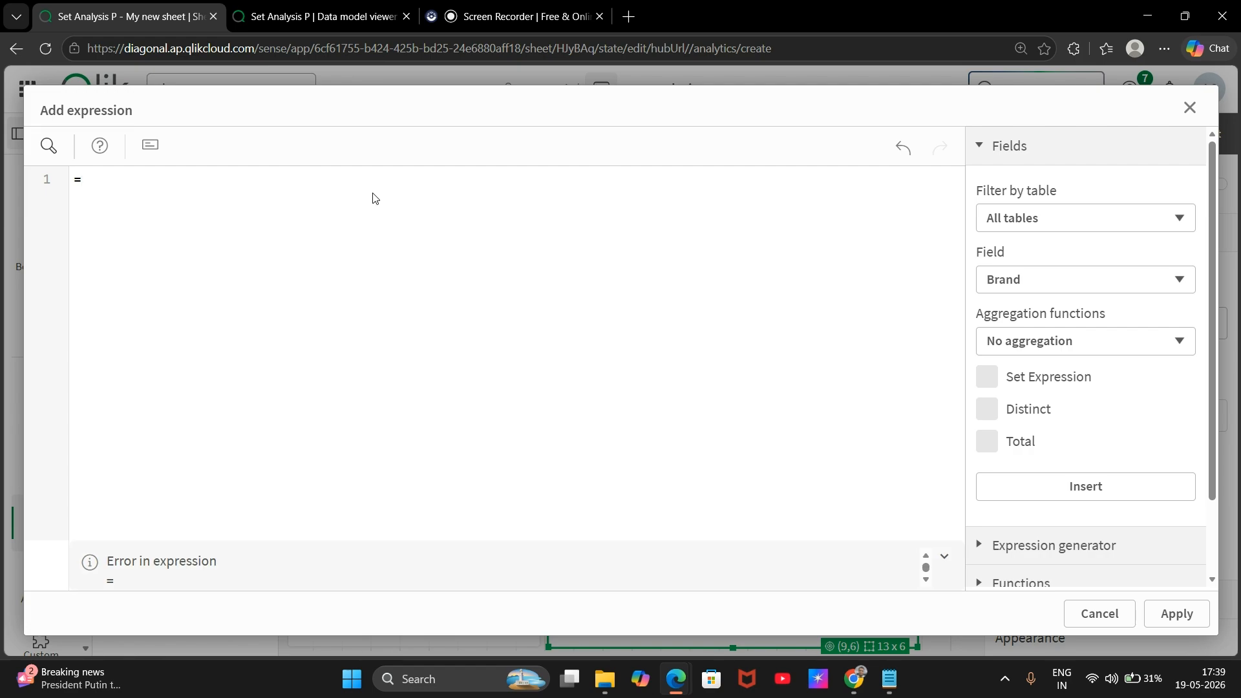
pyautogui.write('sum()')
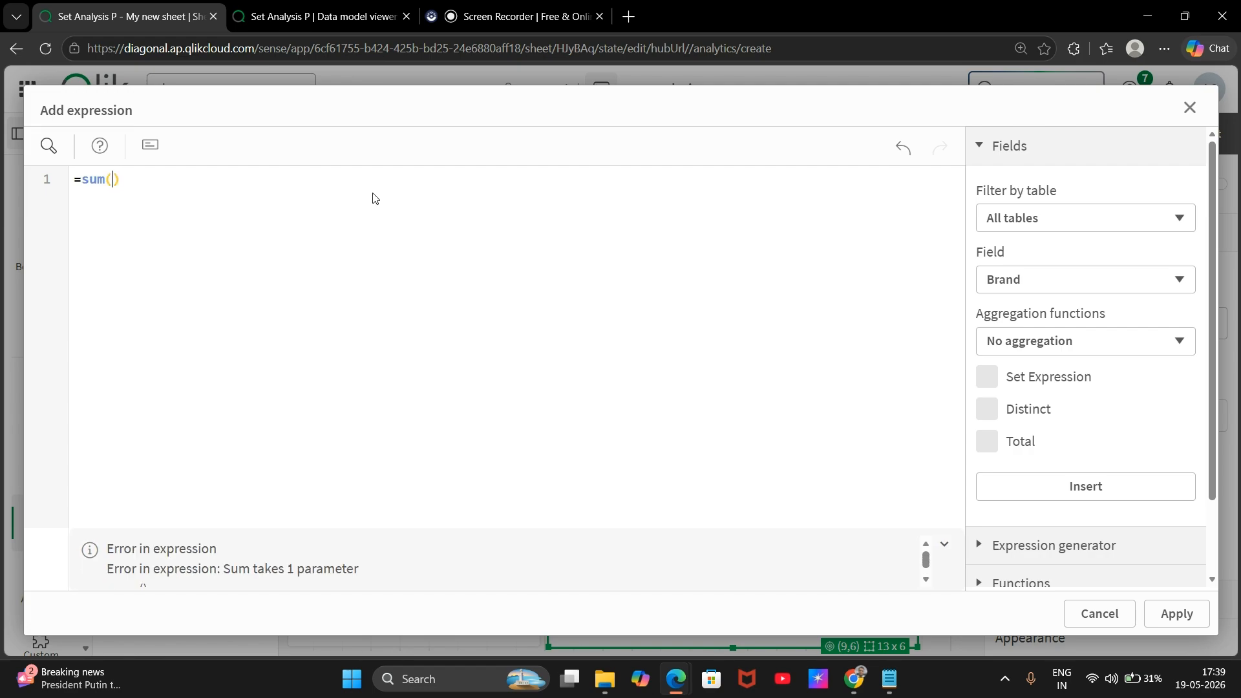
pyautogui.press('Left')
pyautogui.write('Sales')
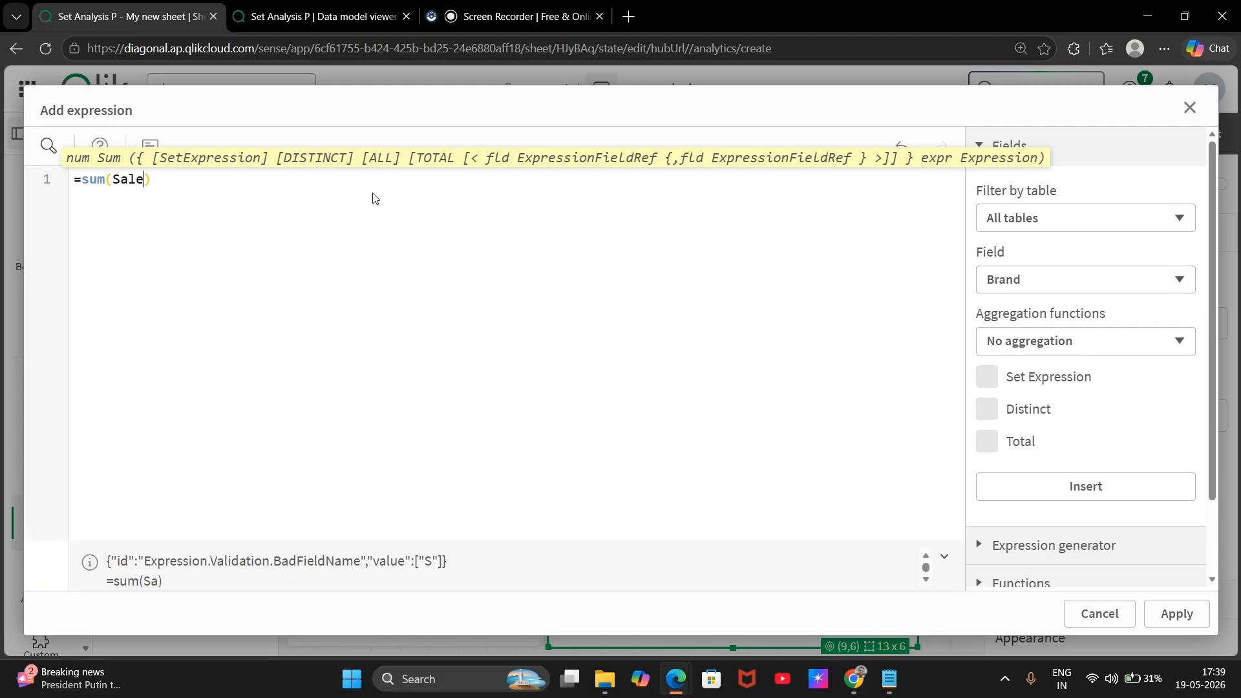
pyautogui.write(']')
pyautogui.press('Left')
pyautogui.press('Left')
pyautogui.press('Left')
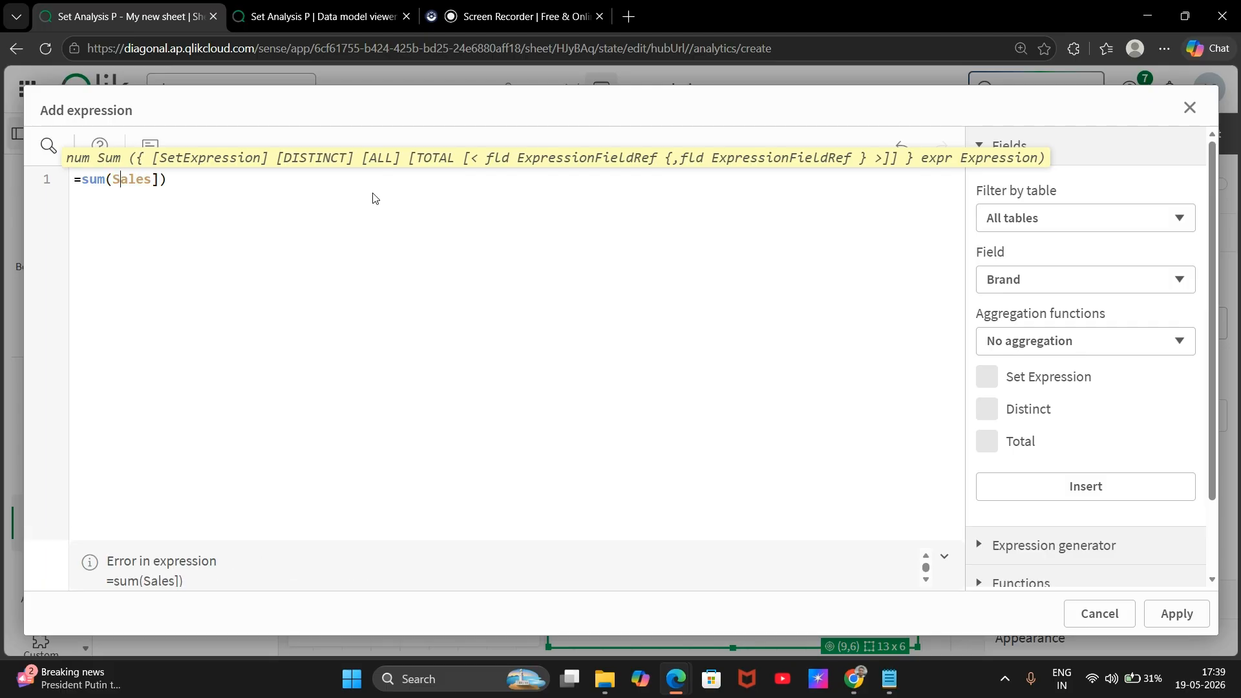
pyautogui.write('[')
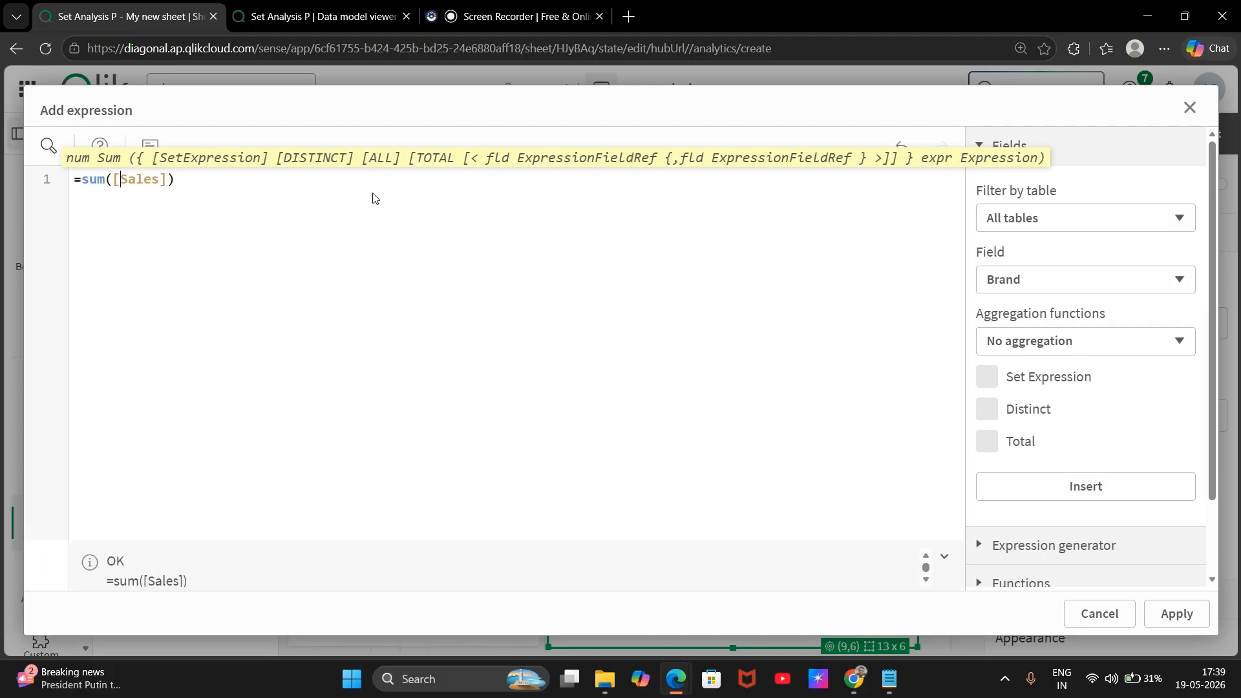
# Step: Insert the set modifier {<Customer=P(Customer)>} before [Sales] in the sum expression
pyautogui.write('{<>}')
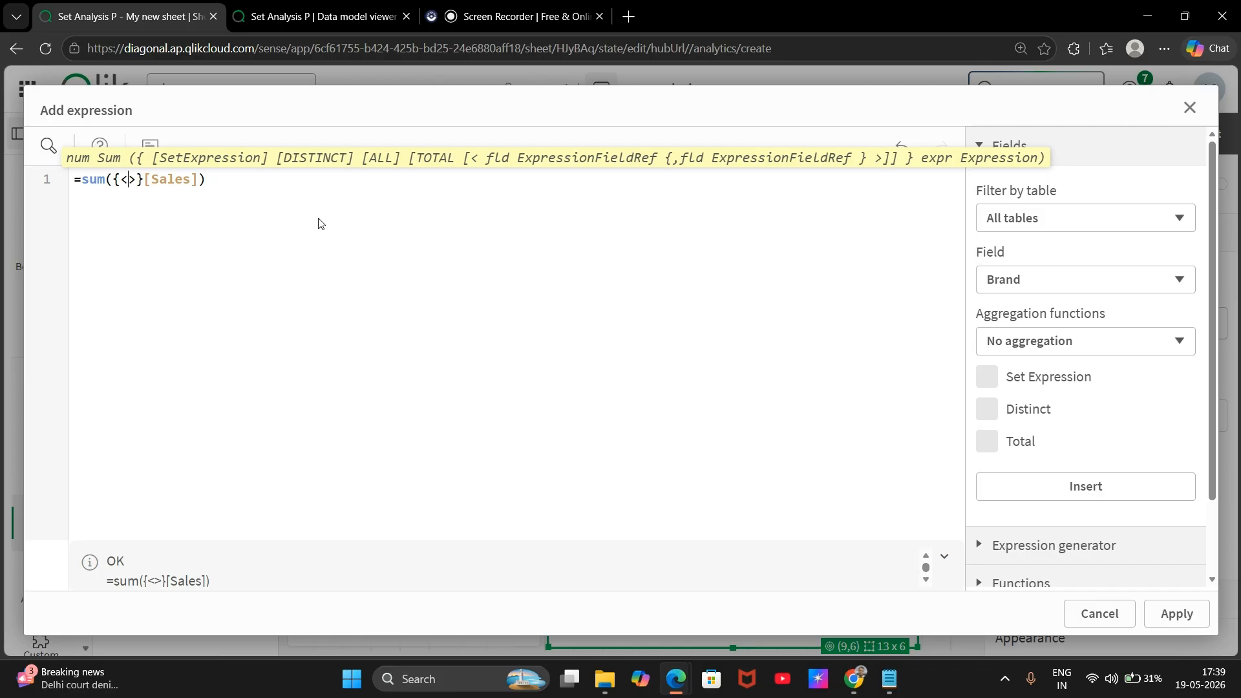
pyautogui.write('Customer')
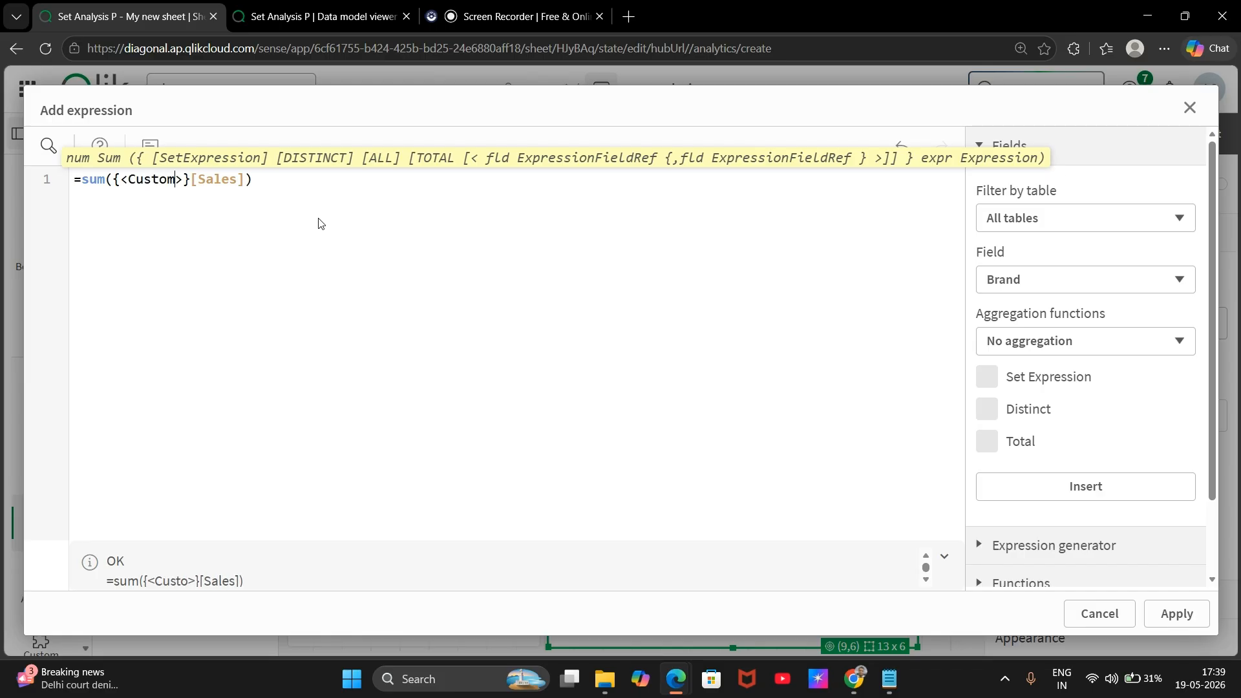
pyautogui.write('=')
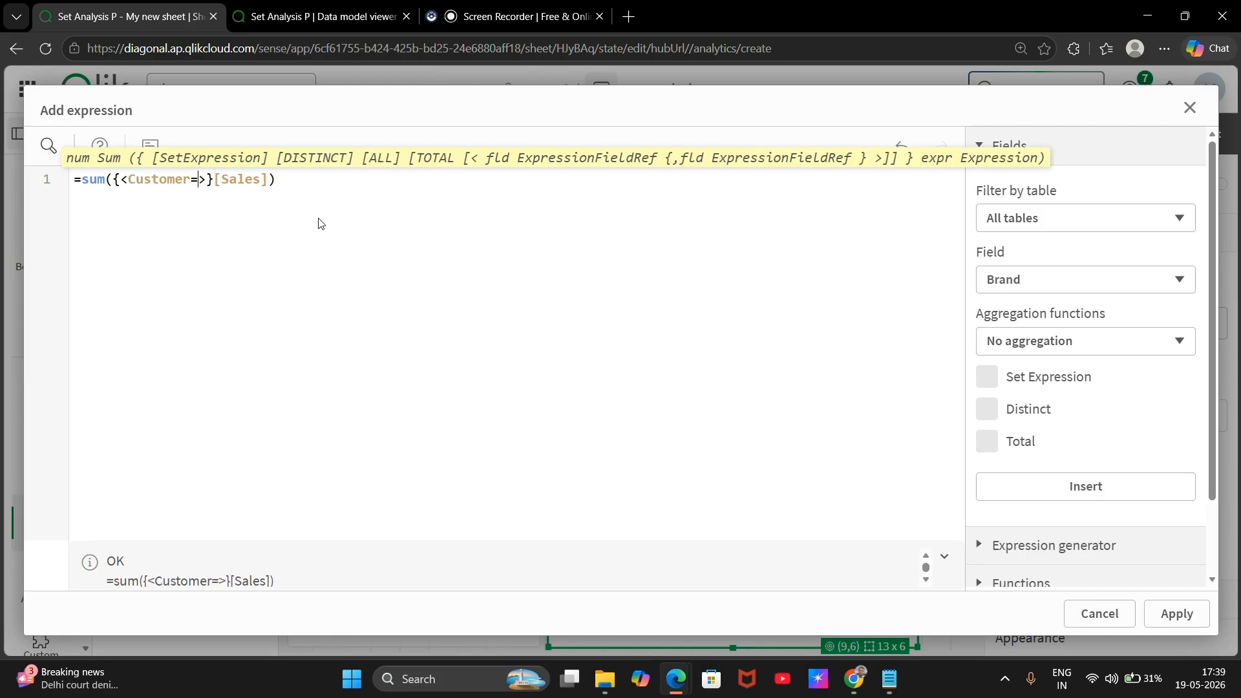
pyautogui.write('P(')
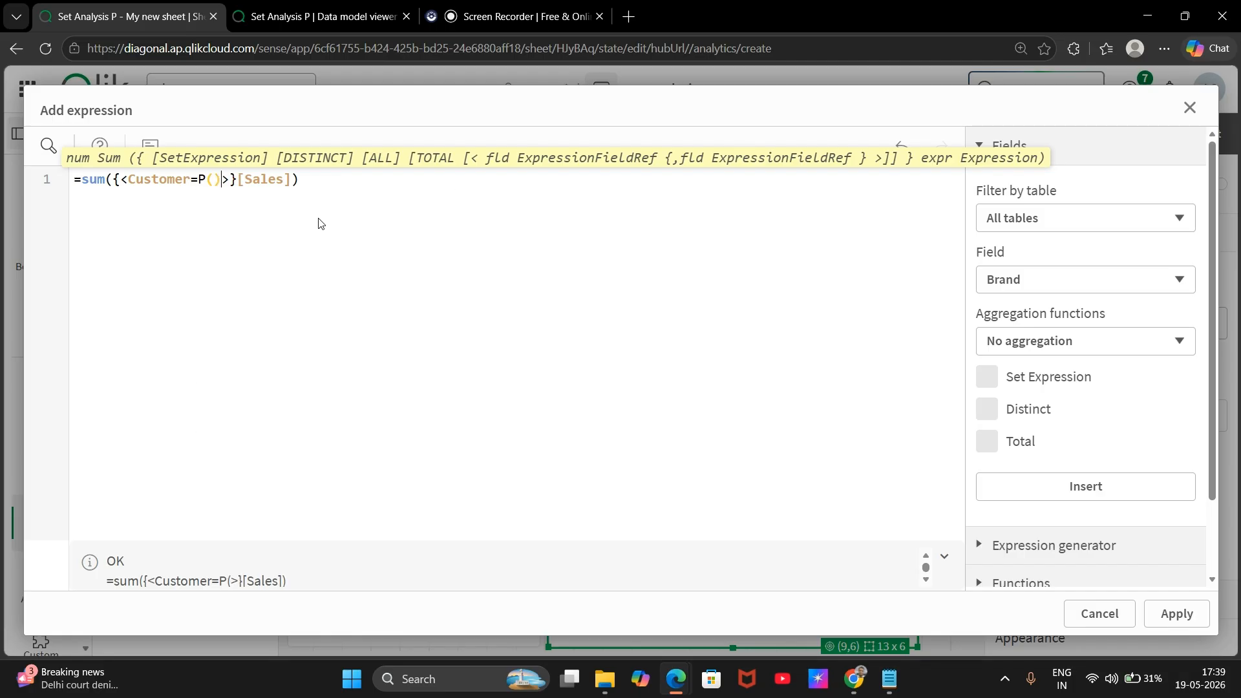
pyautogui.write('Custom')
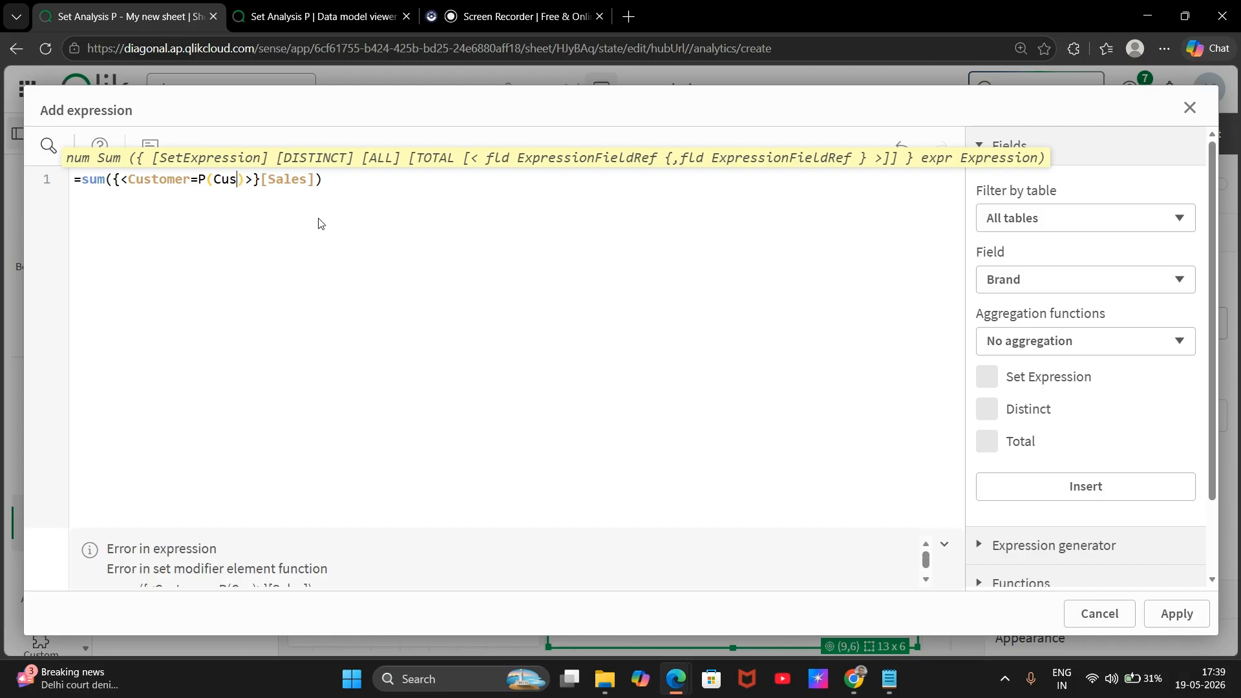
pyautogui.write('er')
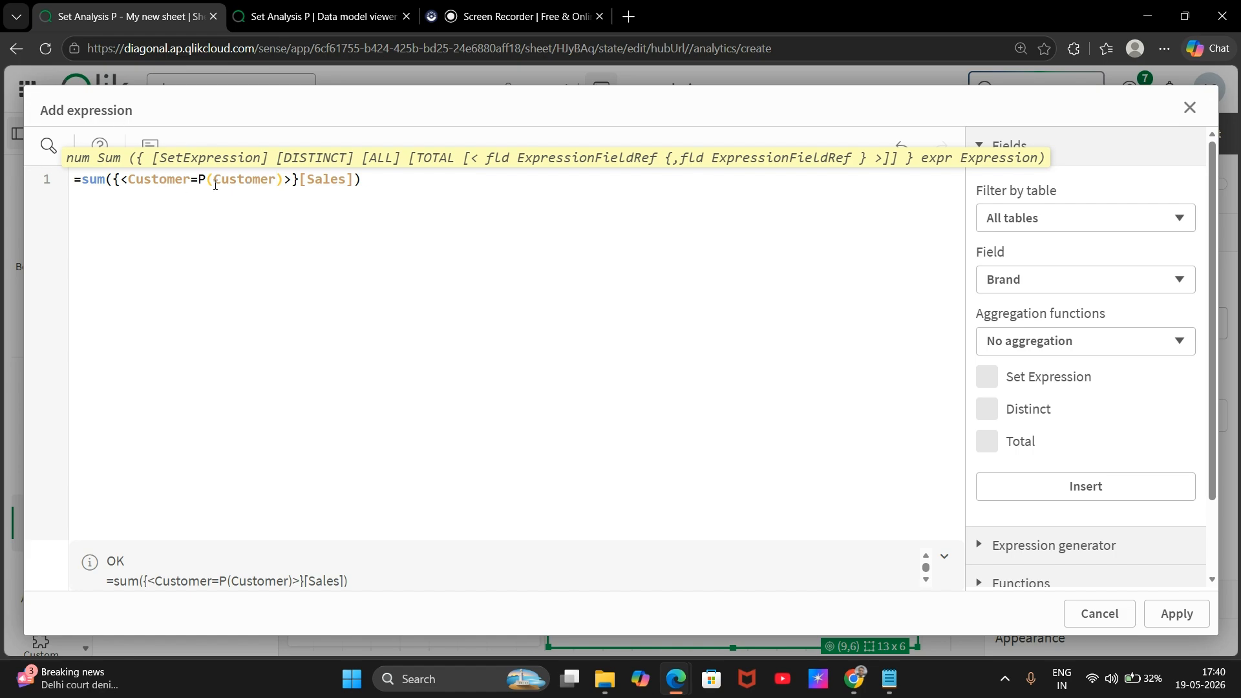
# Step: Insert {<Product='Printer'>} before Customer inside P() and apply the measure expression
pyautogui.write('{<>}')
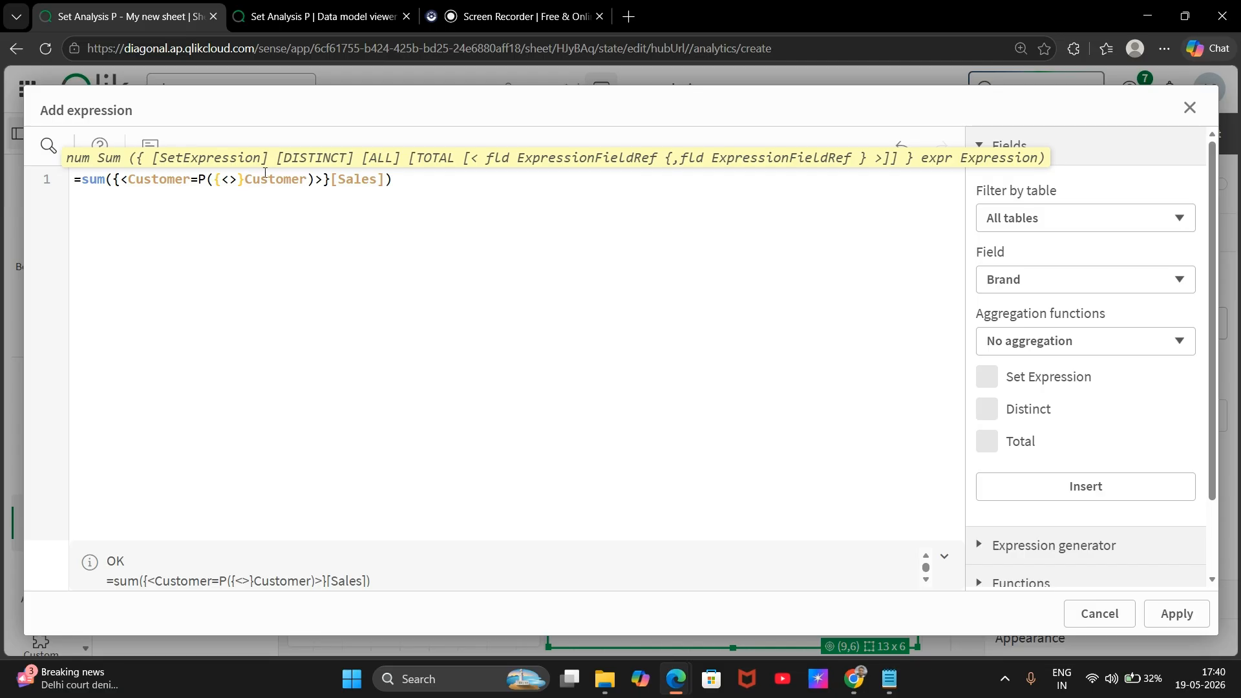
pyautogui.click(223, 181)
pyautogui.write('Product')
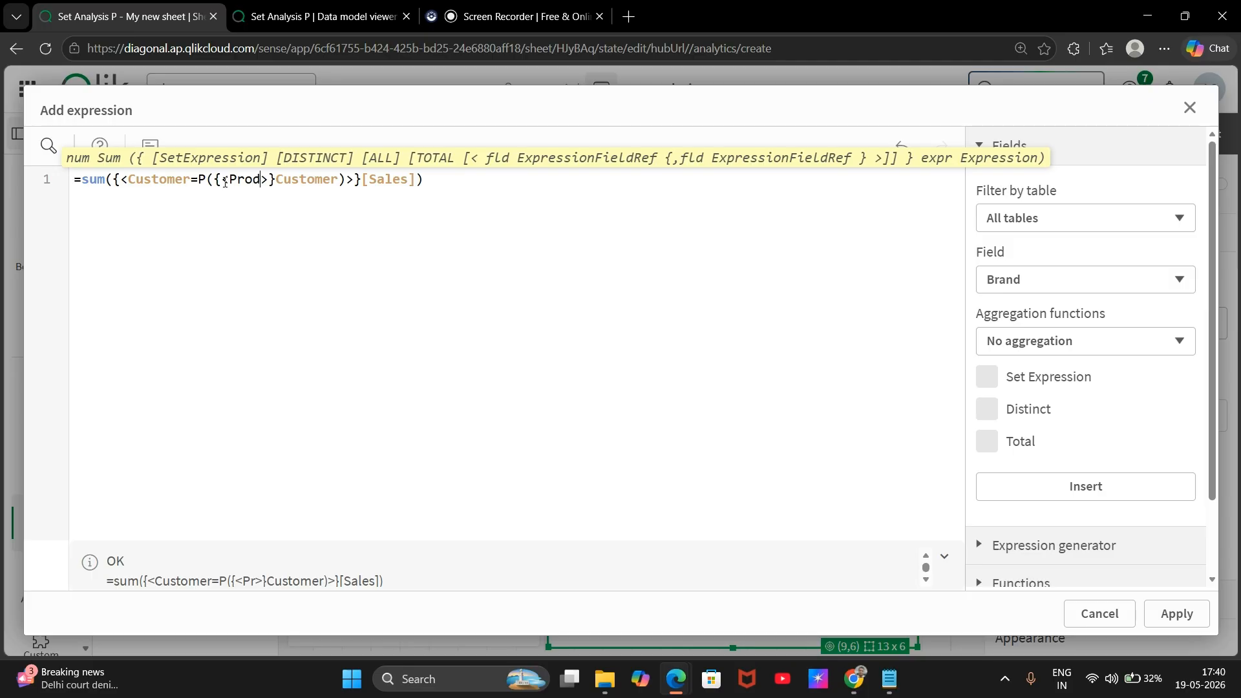
pyautogui.write("=''")
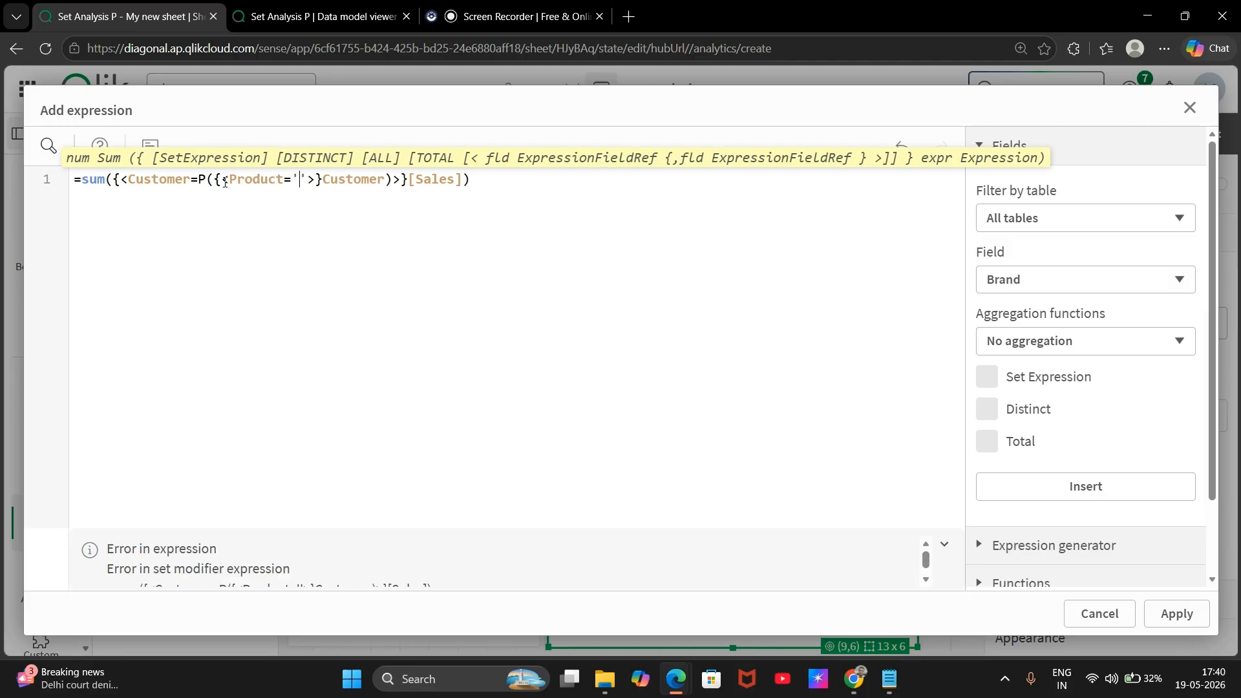
pyautogui.write('Printer')
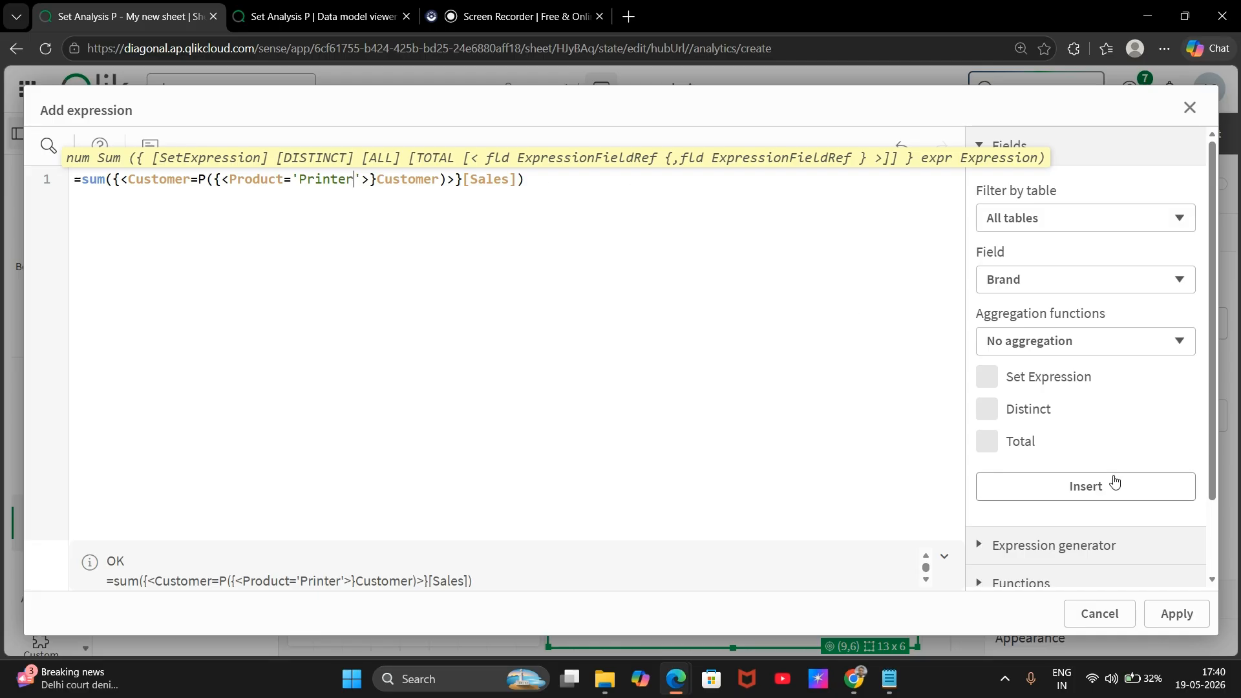
pyautogui.click(1165, 621)
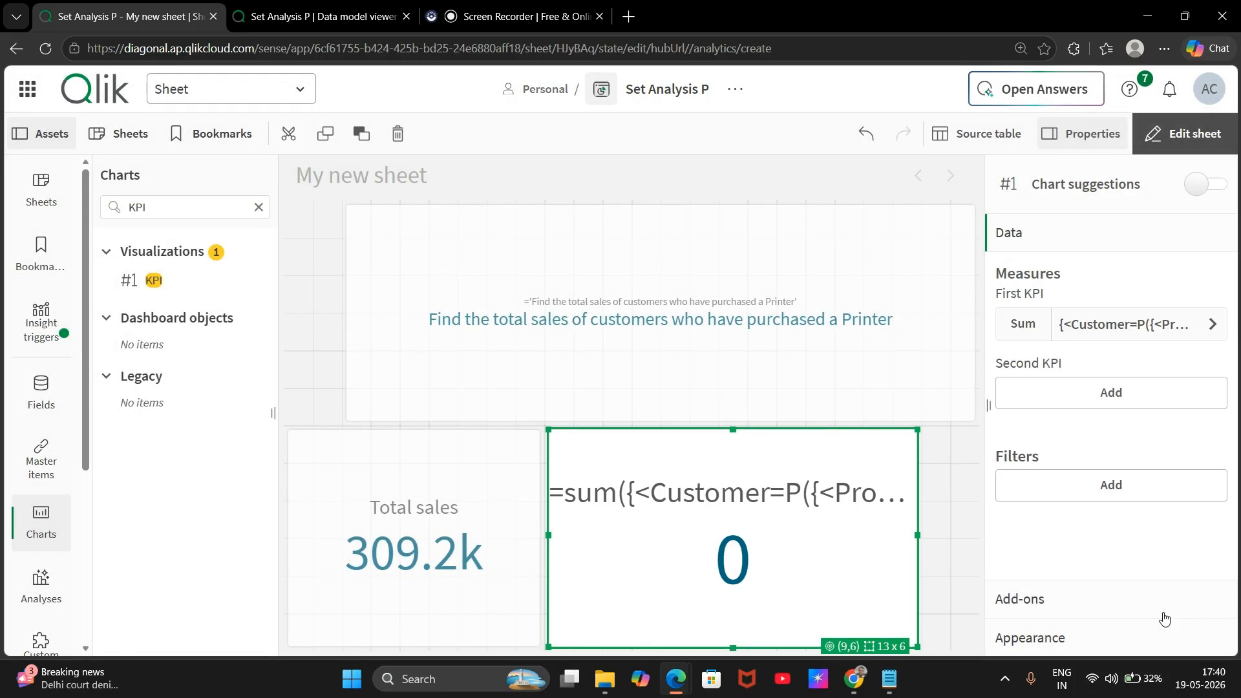
# Step: Reopen the KPI's measure expression and compare its product name with the SalesTable preview in the data model viewer
pyautogui.click(1161, 327)
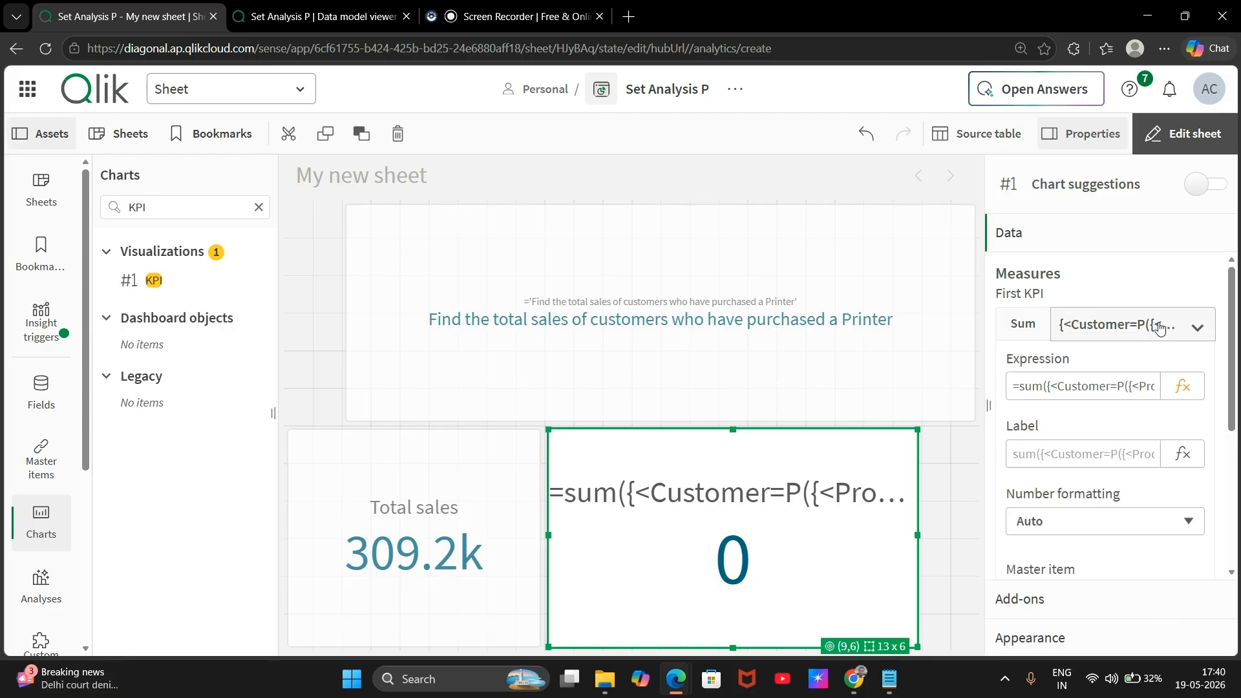
pyautogui.click(1194, 386)
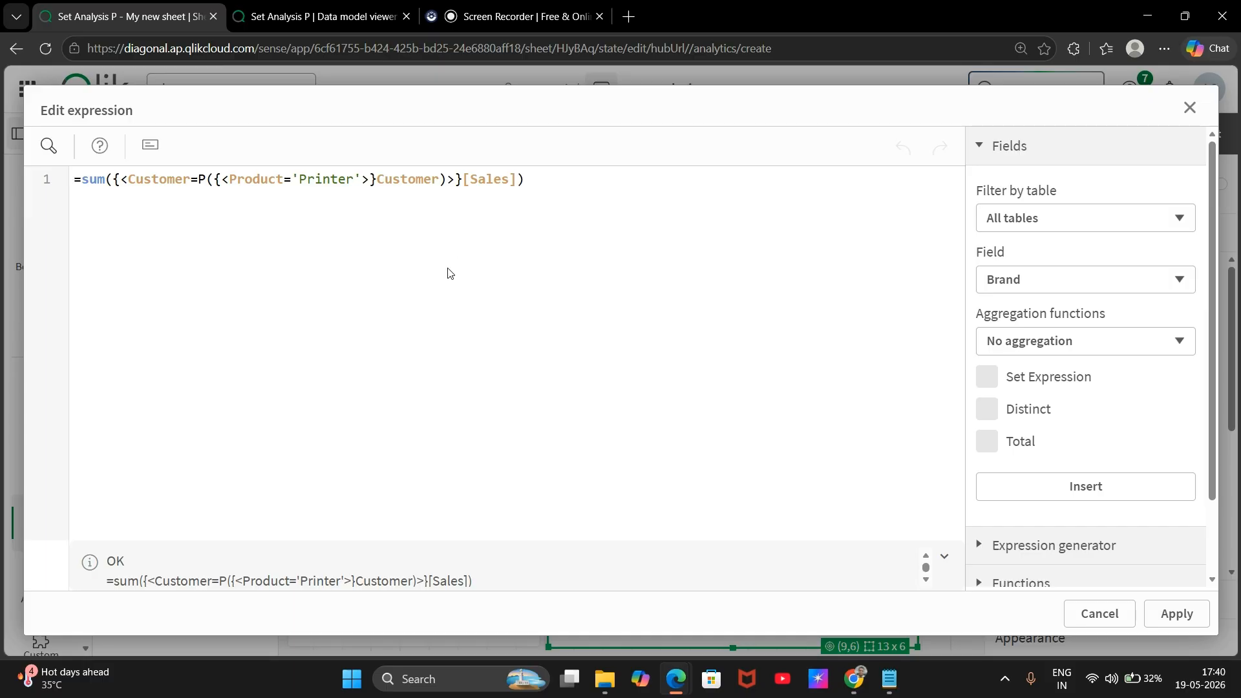
pyautogui.click(327, 4)
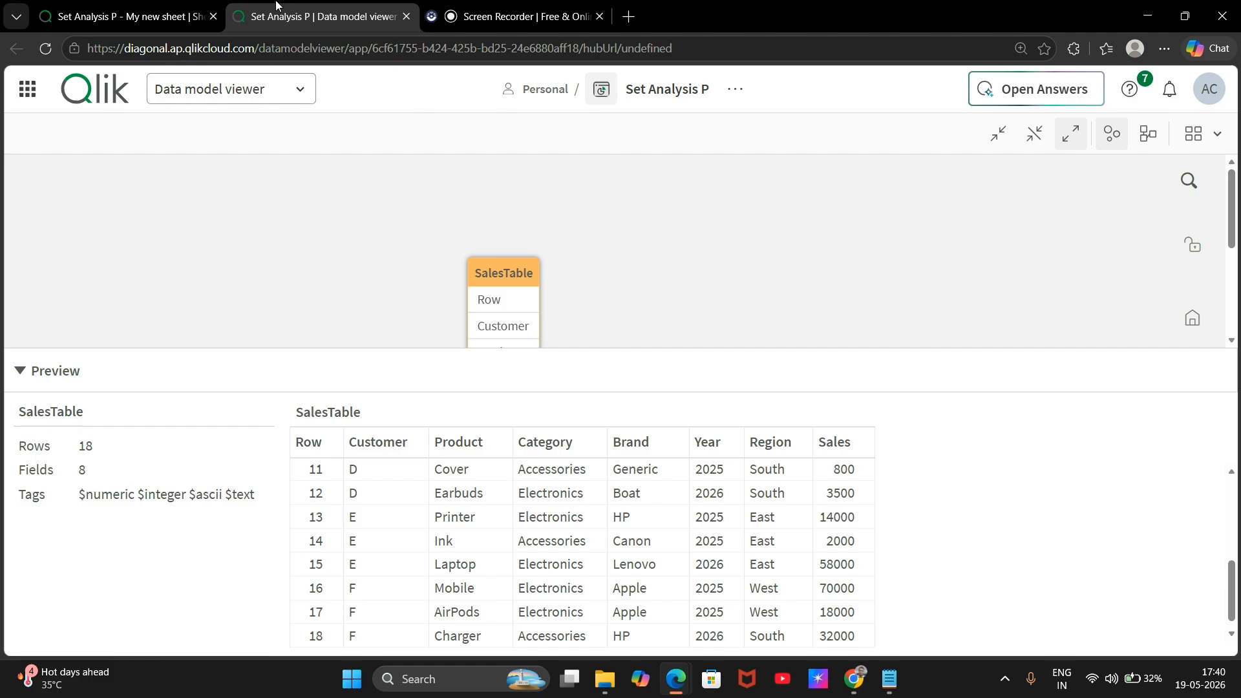
pyautogui.click(147, 5)
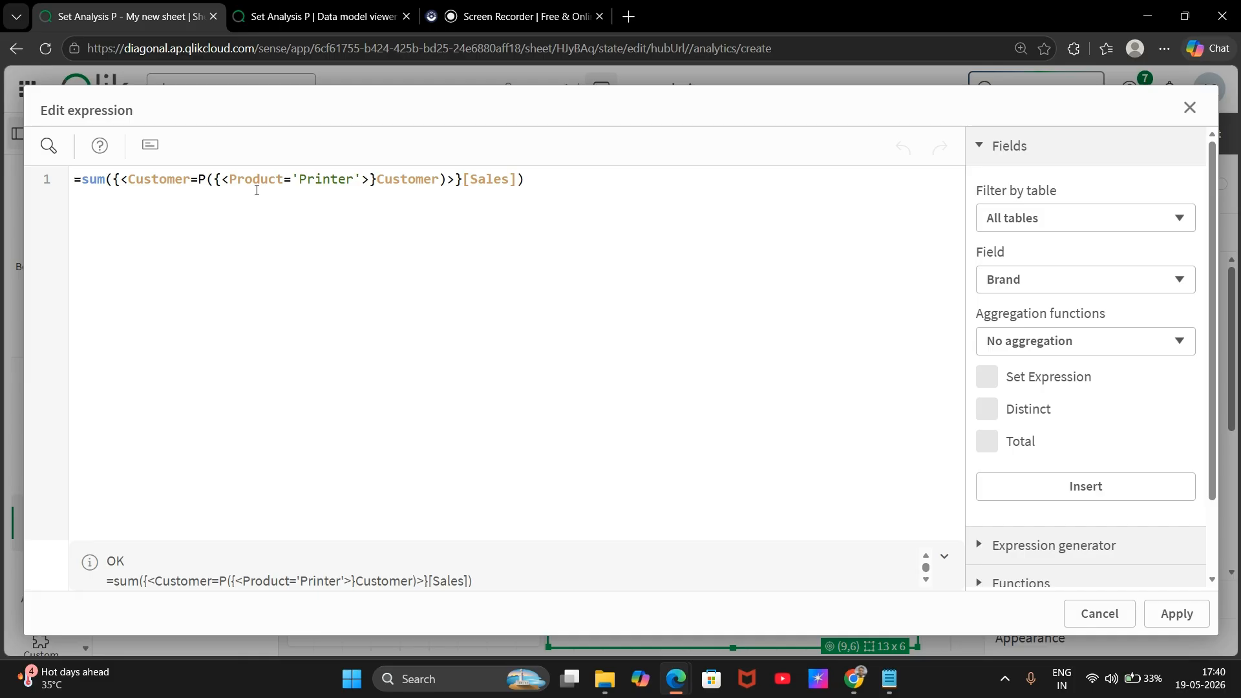
# Step: Try adding an opening curly brace before 'Printer' in the Product condition and apply the expression
pyautogui.click(360, 180)
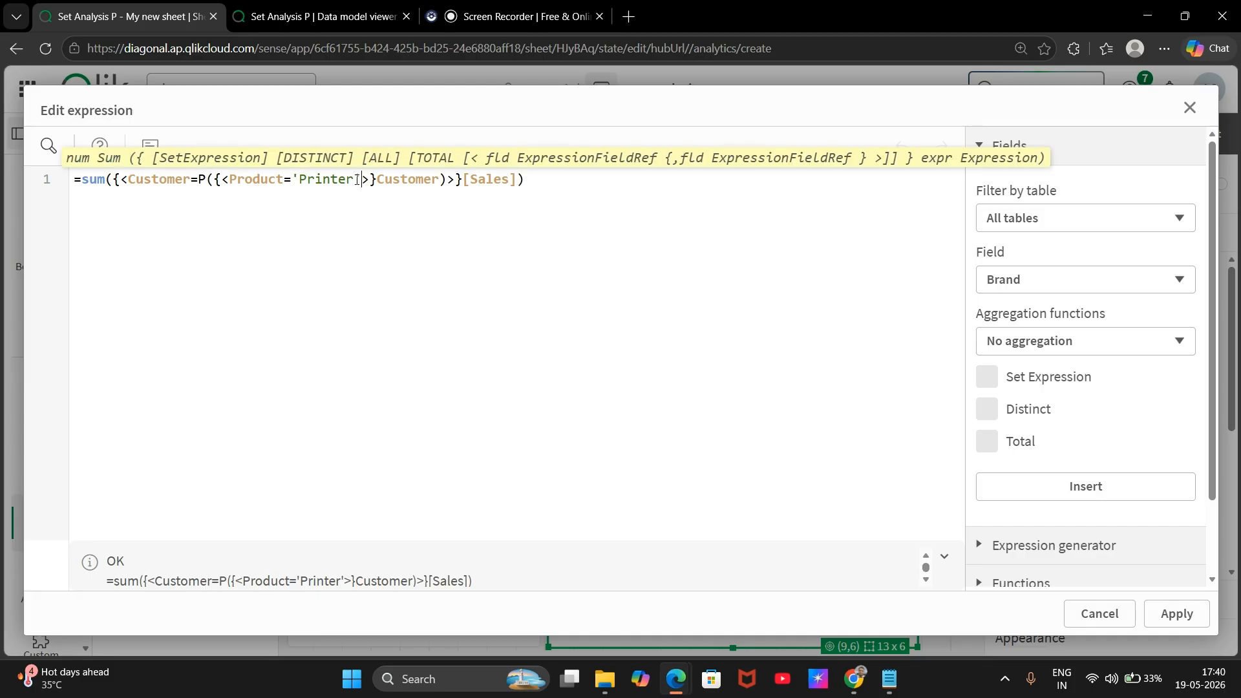
pyautogui.press('Tab')
pyautogui.press('Left')
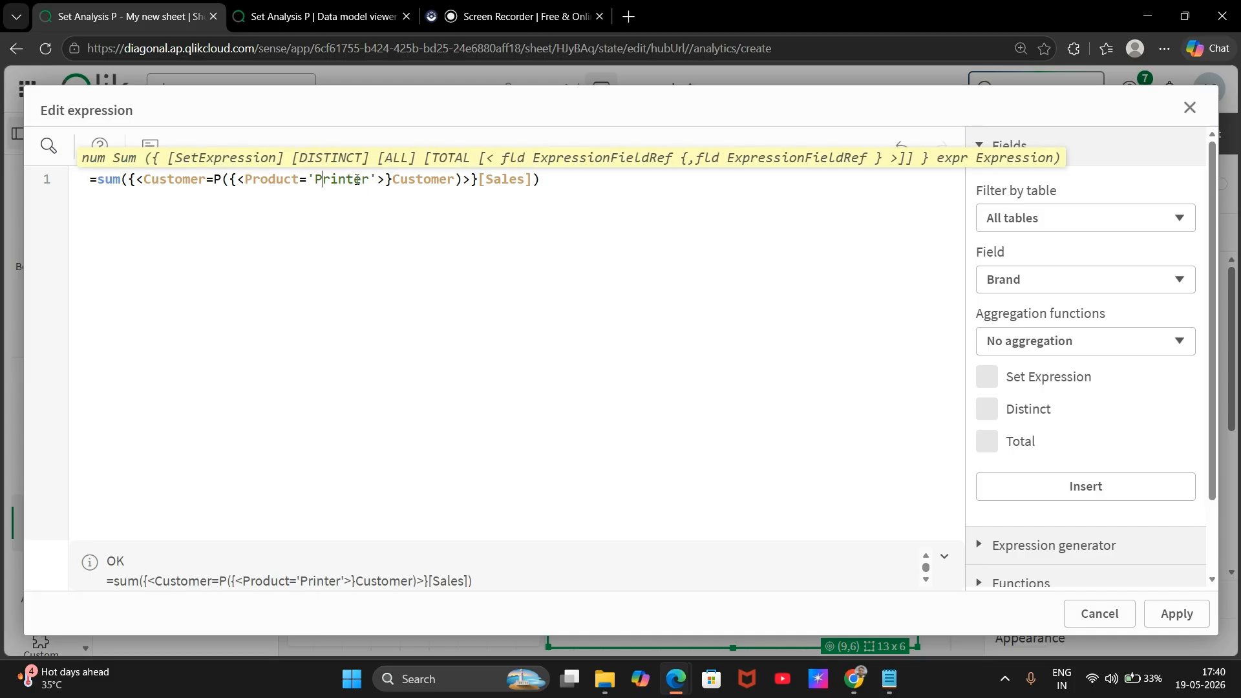
pyautogui.hotkey('shift', 'Tab')
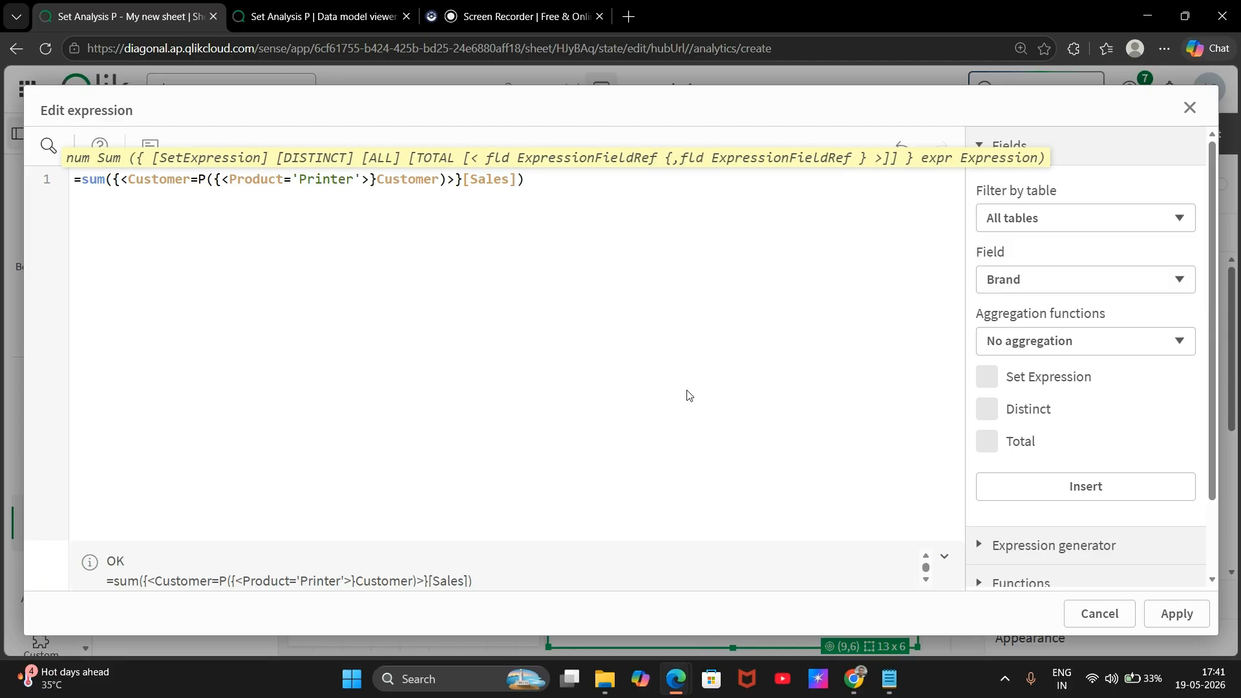
pyautogui.write('{')
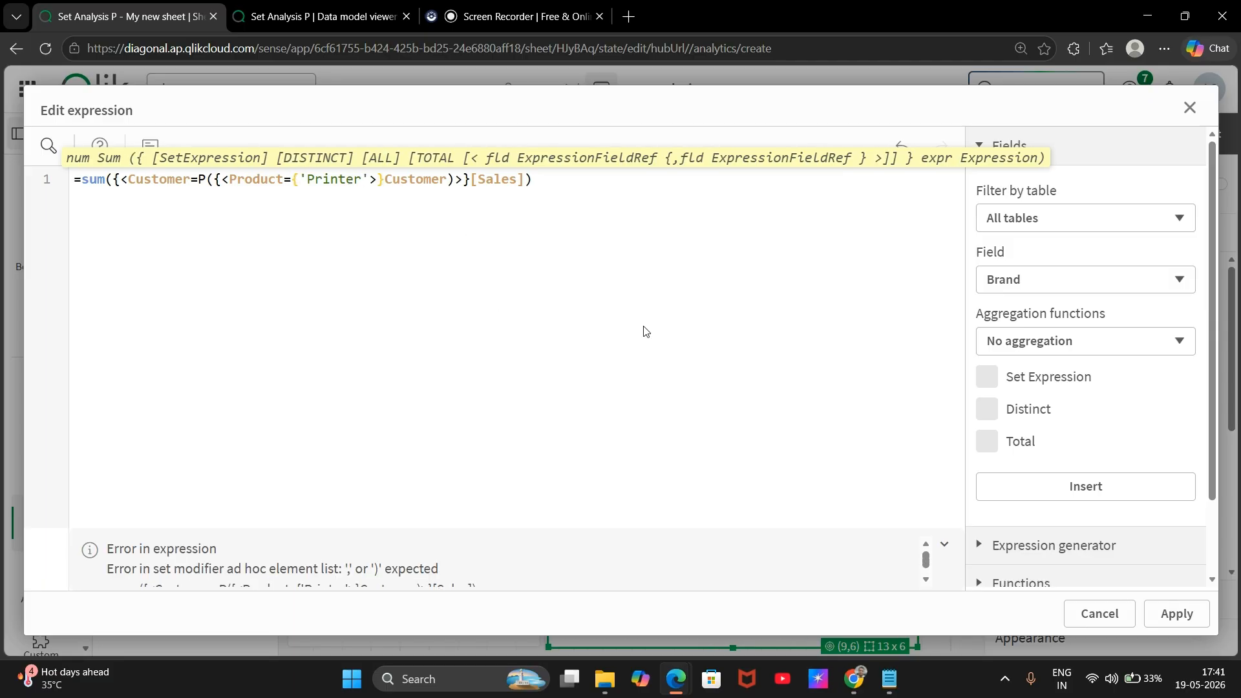
pyautogui.click(1157, 619)
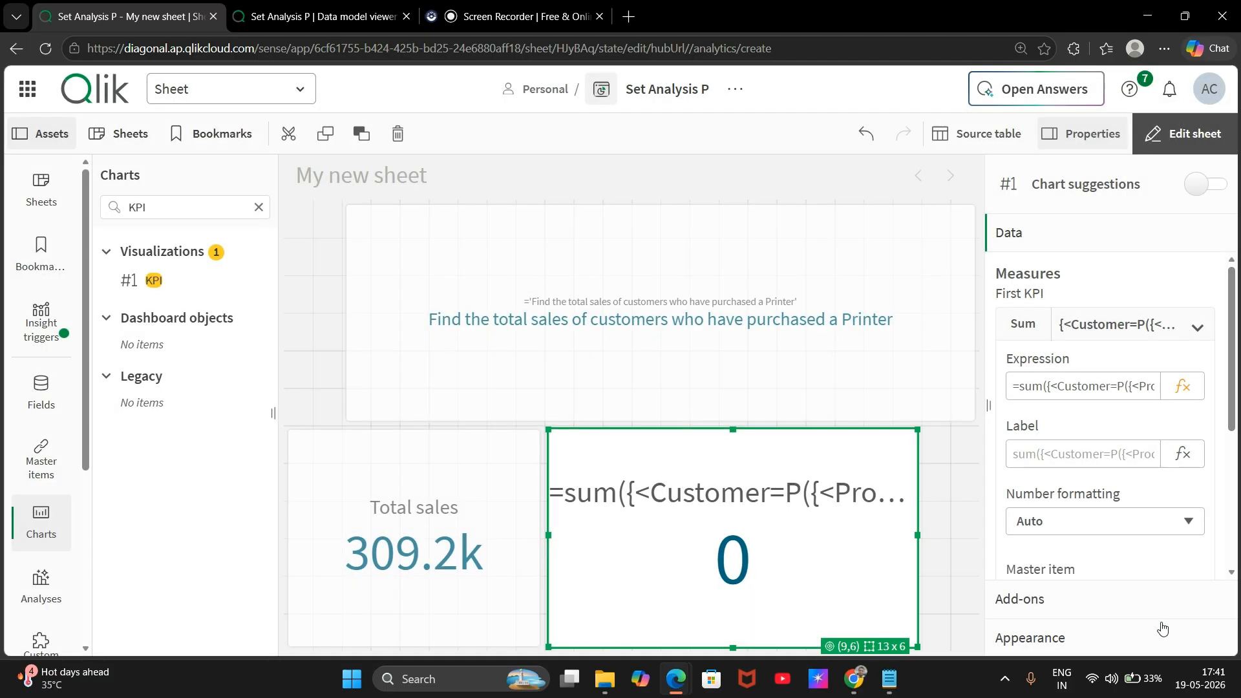
# Step: Reopen the measure expression and try to close the Product value list with a brace and parenthesis after 'Printer'
pyautogui.click(1182, 386)
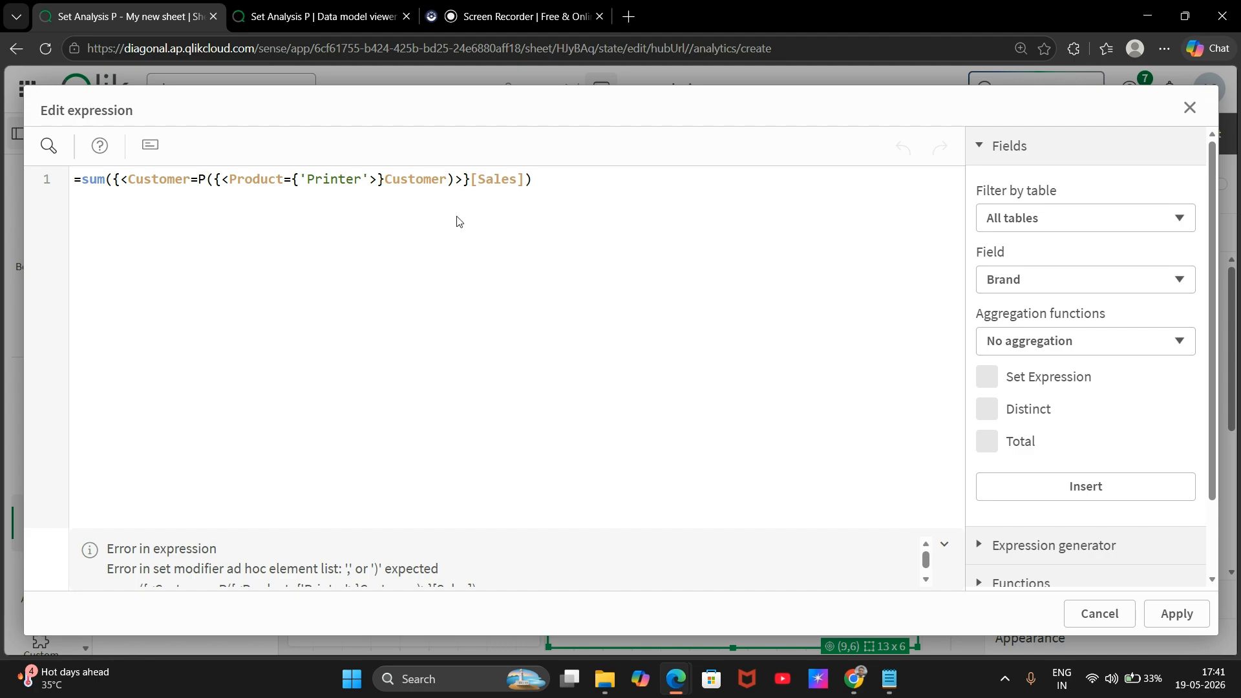
pyautogui.click(382, 179)
pyautogui.press('BackSpace')
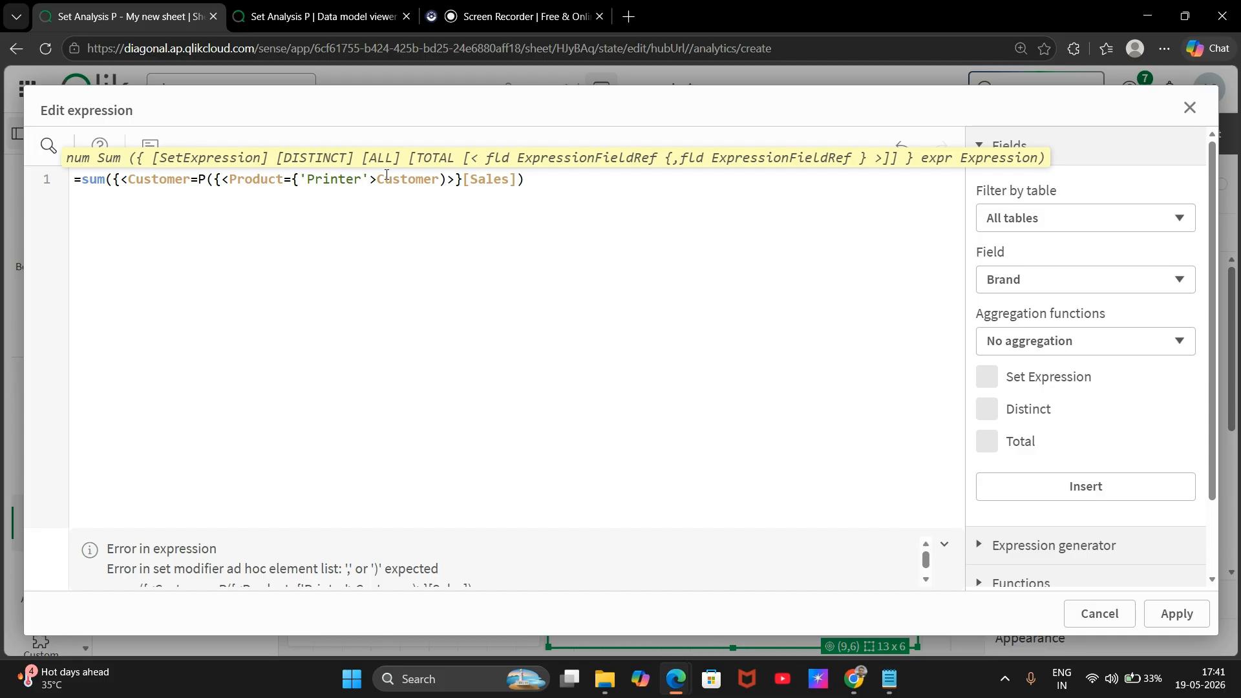
pyautogui.write('}')
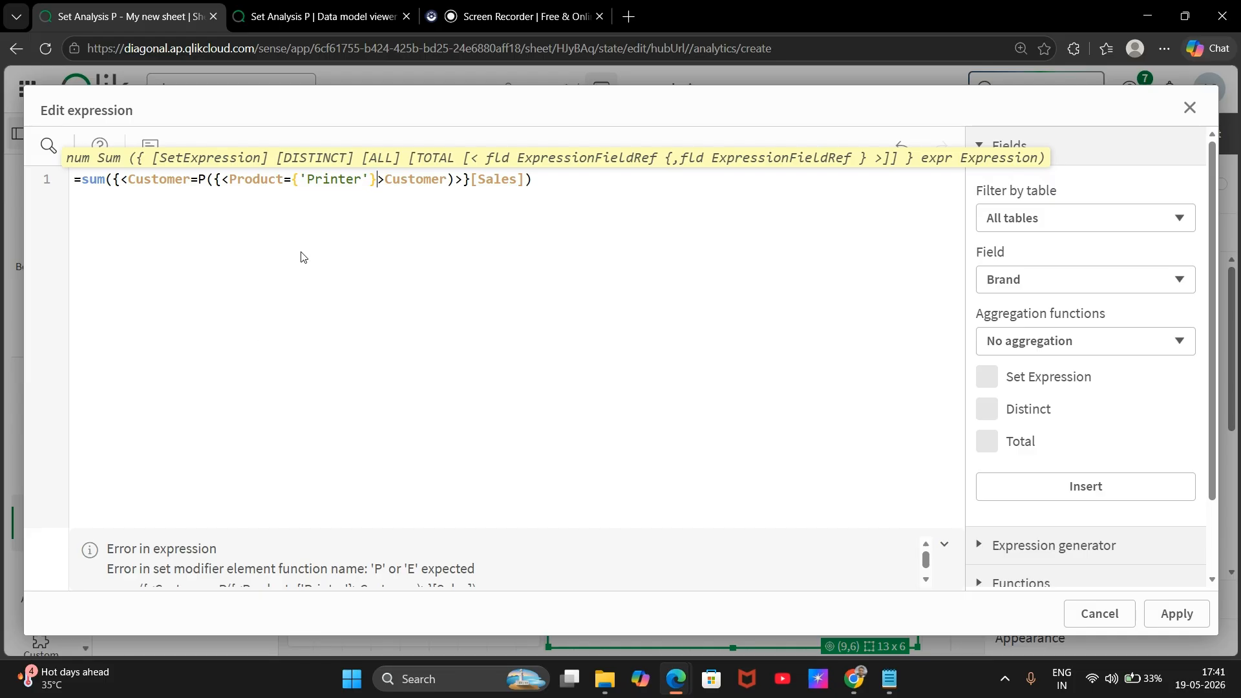
pyautogui.write(')')
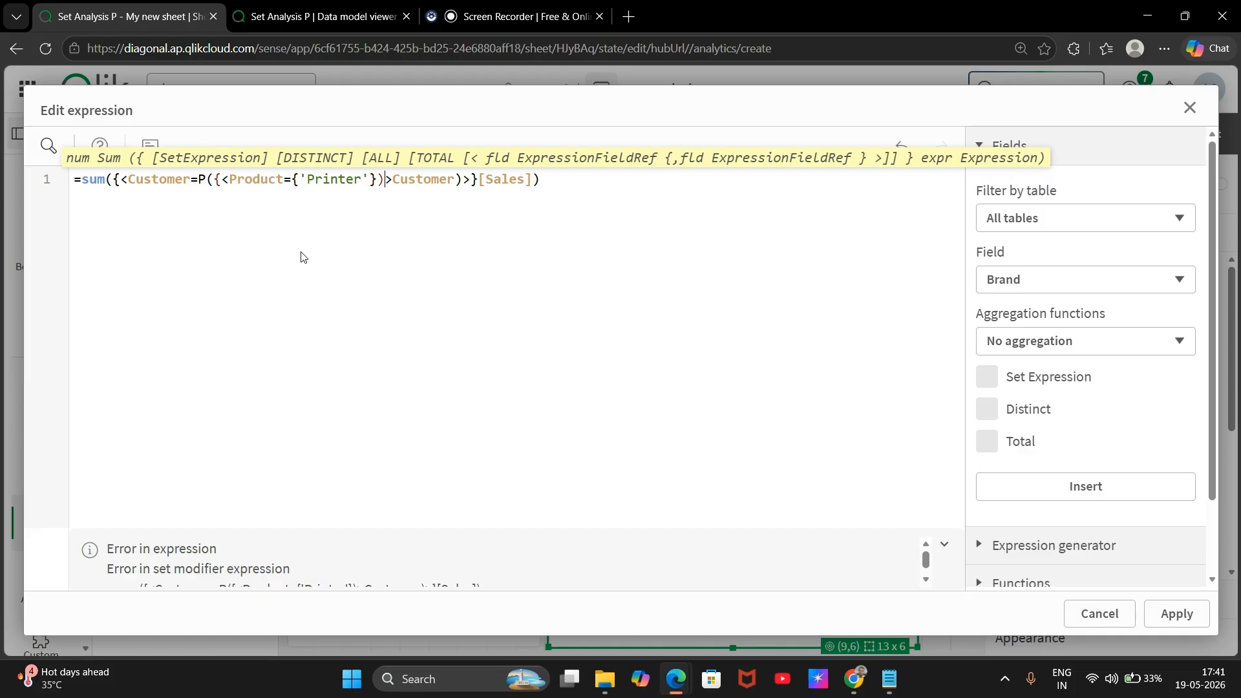
# Step: Remove the whole Product condition from inside P() in the KPI's measure expression
pyautogui.press('BackSpace')
pyautogui.press('BackSpace')
pyautogui.press('BackSpace')
pyautogui.press('BackSpace')
pyautogui.press('BackSpace')
pyautogui.press('BackSpace')
pyautogui.press('BackSpace')
pyautogui.press('BackSpace')
pyautogui.press('BackSpace')
pyautogui.press('BackSpace')
pyautogui.press('BackSpace')
pyautogui.press('BackSpace')
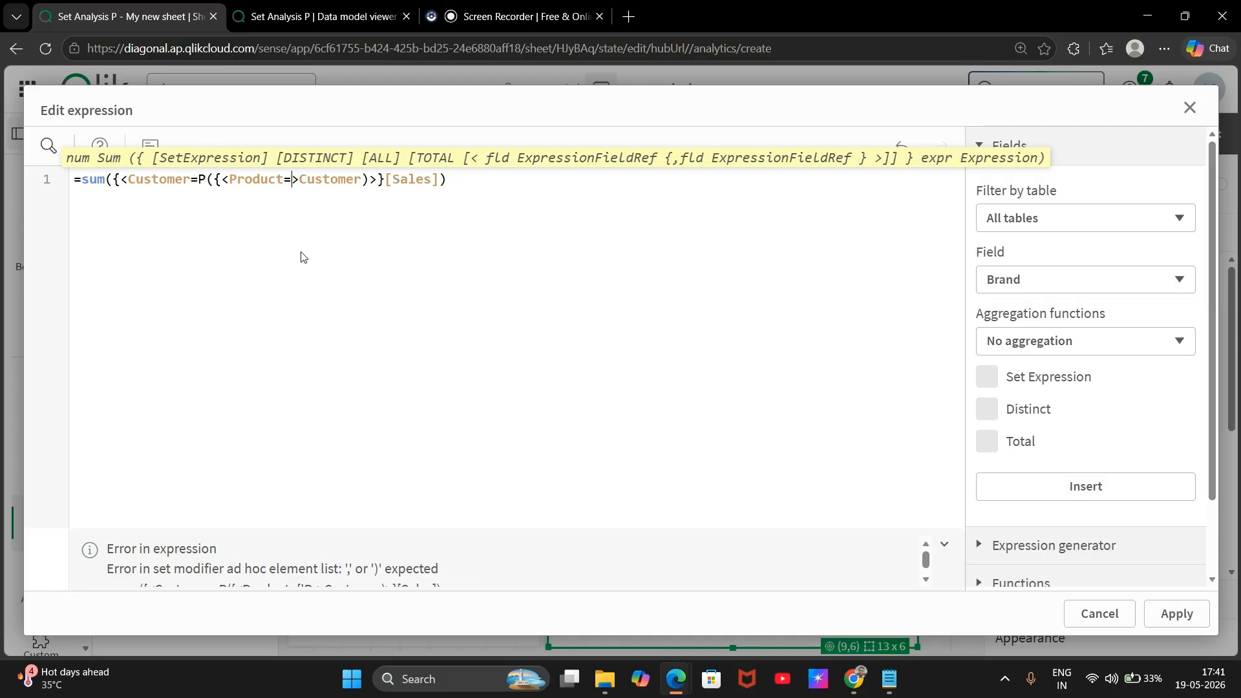
pyautogui.press('BackSpace')
pyautogui.press('BackSpace')
pyautogui.press('BackSpace')
pyautogui.press('BackSpace')
pyautogui.press('BackSpace')
pyautogui.press('BackSpace')
pyautogui.press('BackSpace')
pyautogui.press('BackSpace')
pyautogui.press('BackSpace')
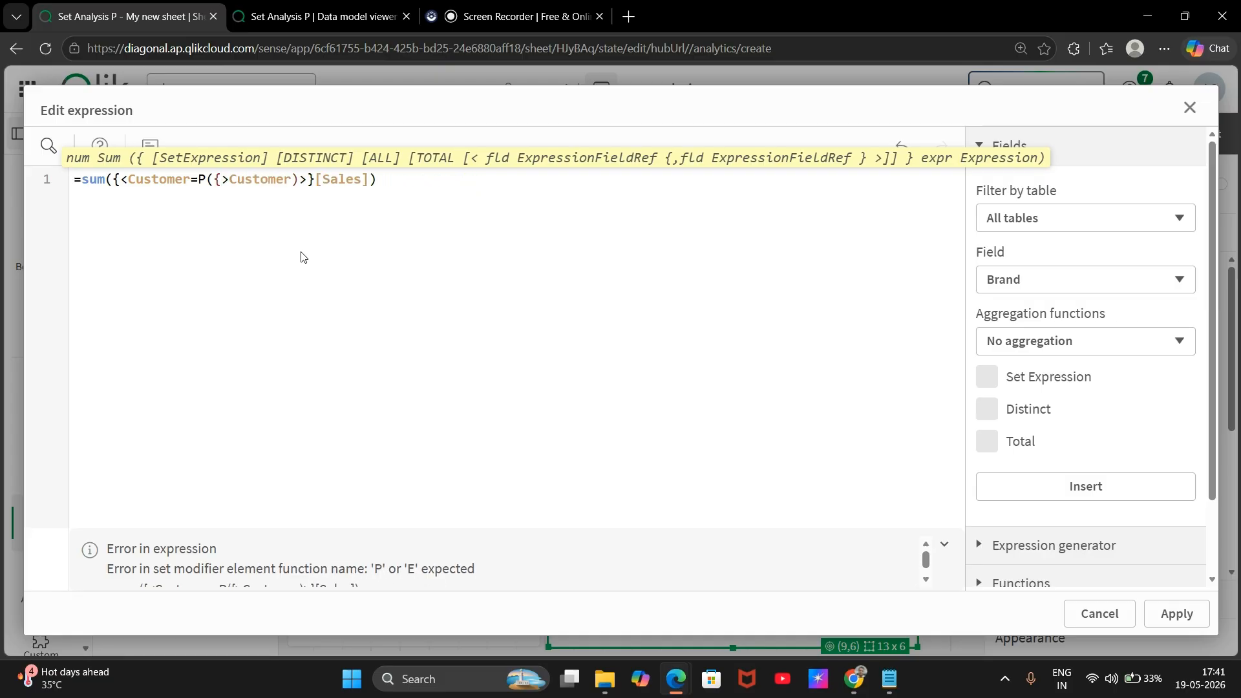
pyautogui.press('Delete')
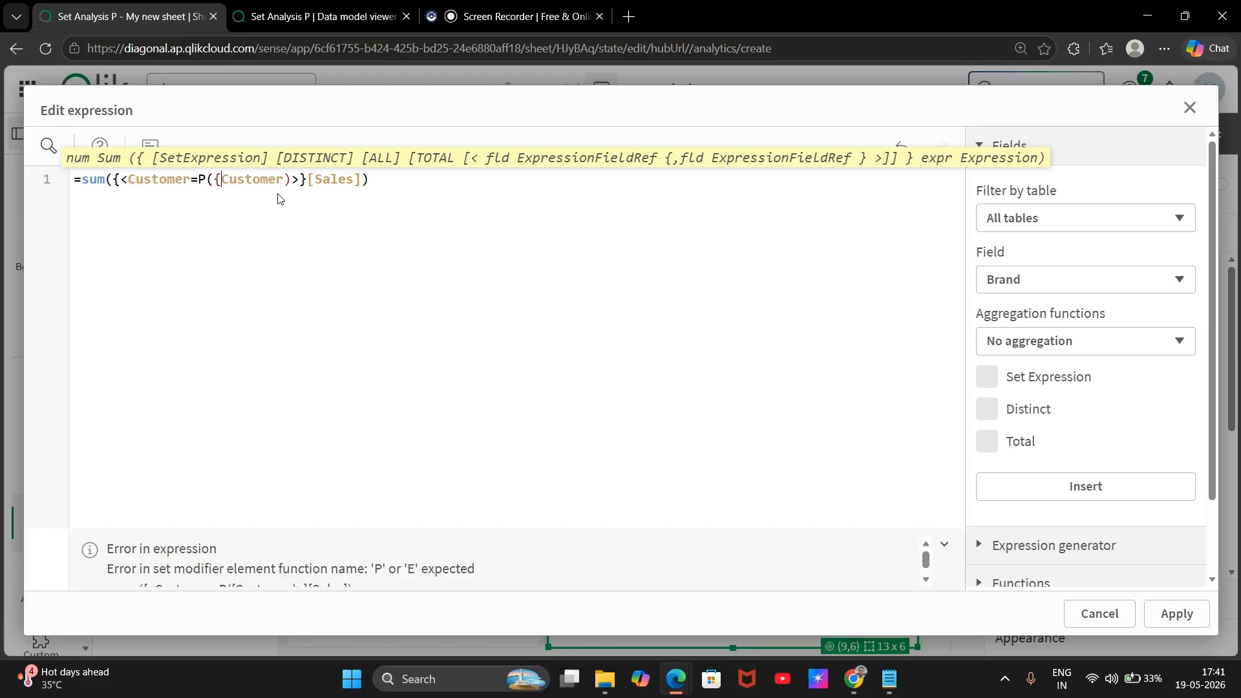
# Step: Clear the remaining Customer set modifier and reduce the measure expression to =sum([Sales])
pyautogui.click(307, 179)
pyautogui.press('BackSpace')
pyautogui.press('BackSpace')
pyautogui.click(124, 181)
pyautogui.tripleClick(214, 174)
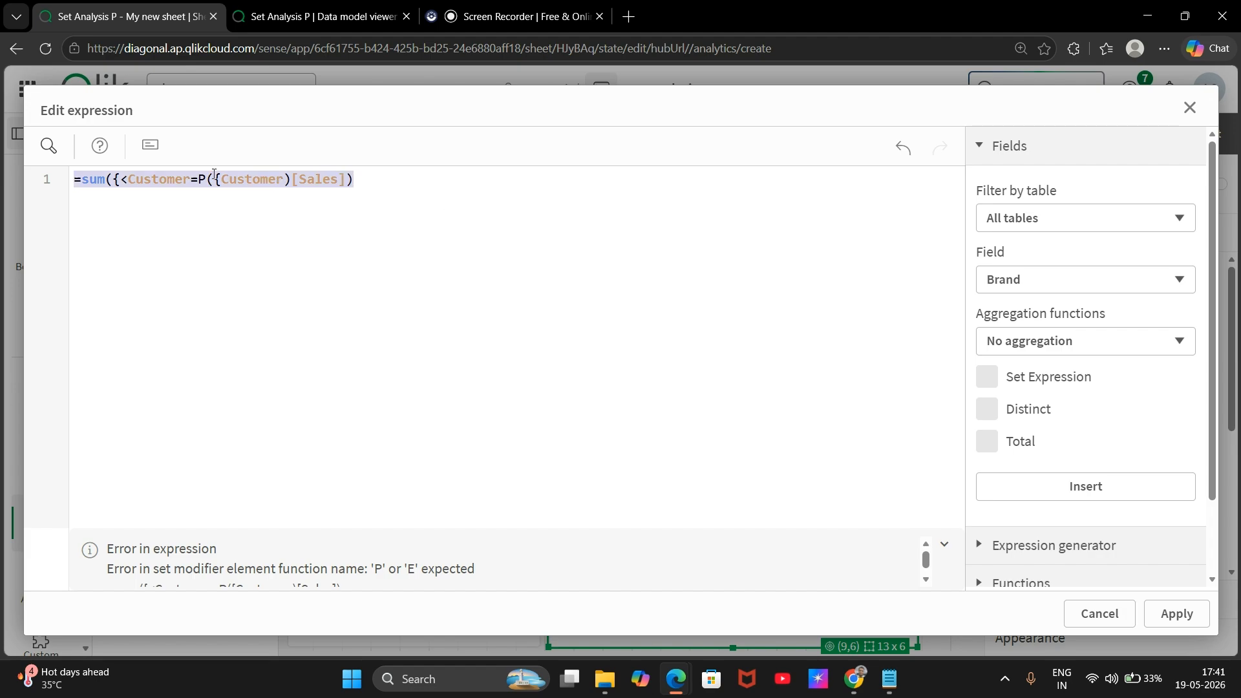
pyautogui.moveTo(214, 175); pyautogui.dragTo(153, 183)
pyautogui.press('BackSpace')
pyautogui.press('BackSpace')
pyautogui.press('BackSpace')
pyautogui.press('BackSpace')
pyautogui.press('BackSpace')
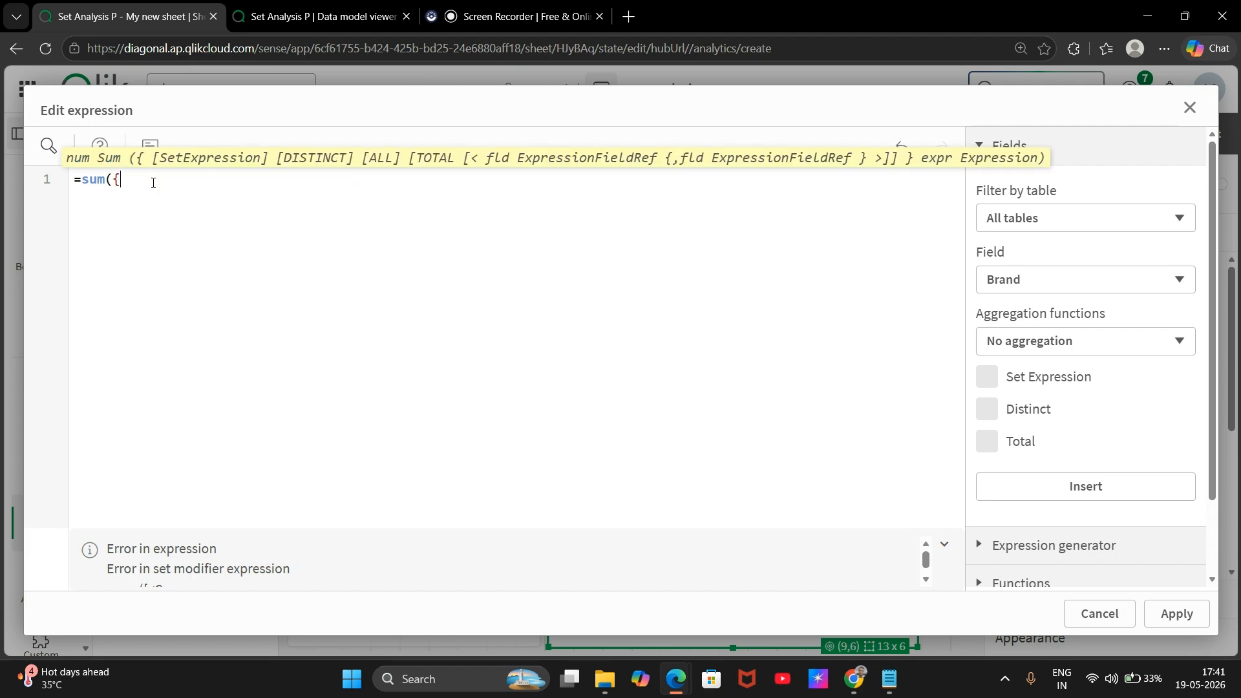
pyautogui.press('BackSpace')
pyautogui.write('[]')
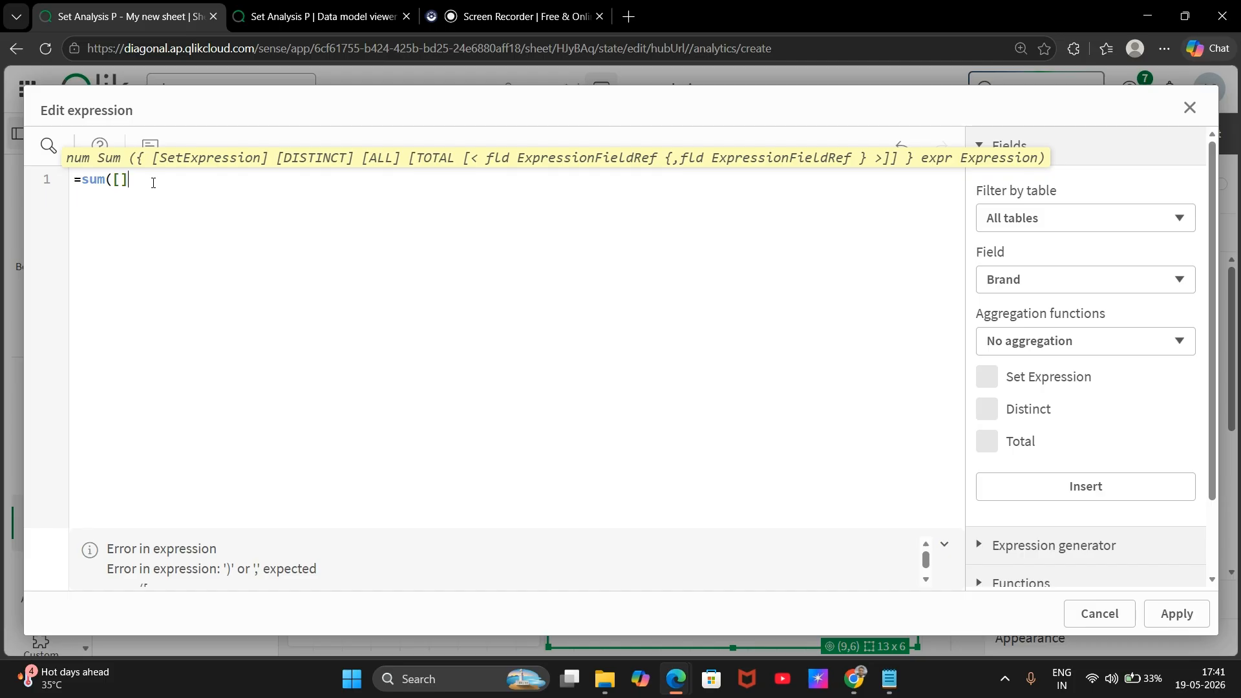
pyautogui.write('Sales)')
pyautogui.press('BackSpace')
pyautogui.write(')')
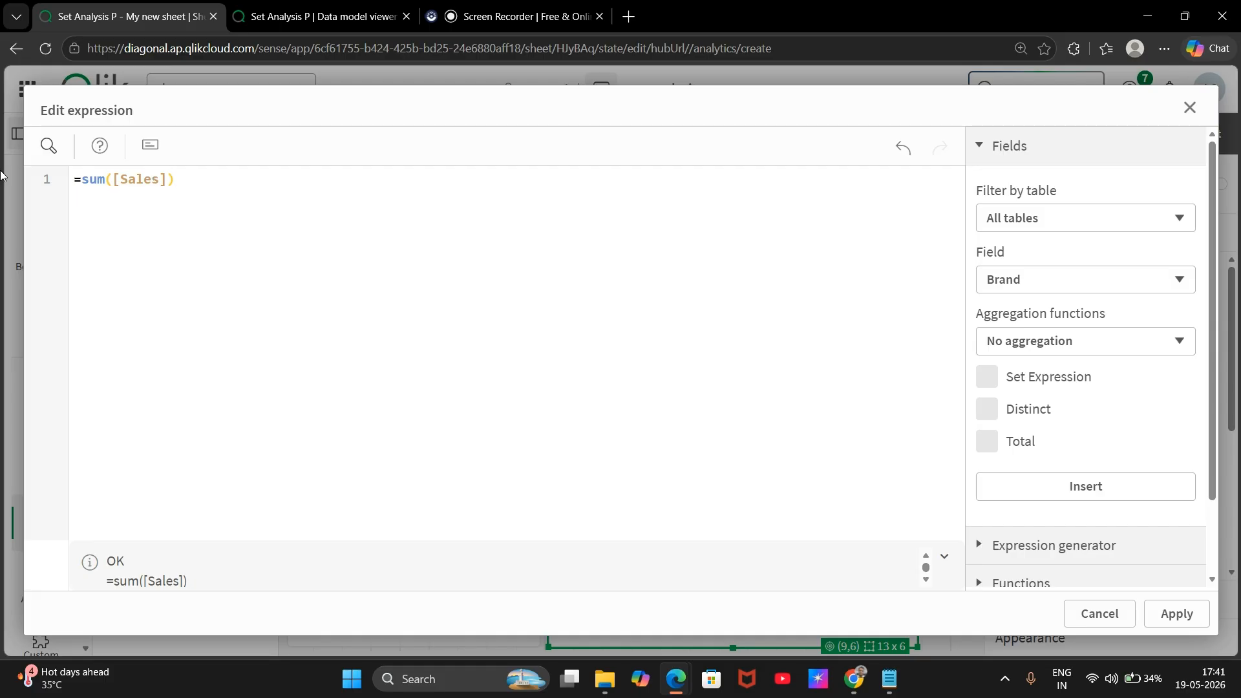
# Step: Insert the set modifier {<Customer=P(Customer)>} before [Sales] in the measure expression
pyautogui.click(111, 180)
pyautogui.write('{<C>')
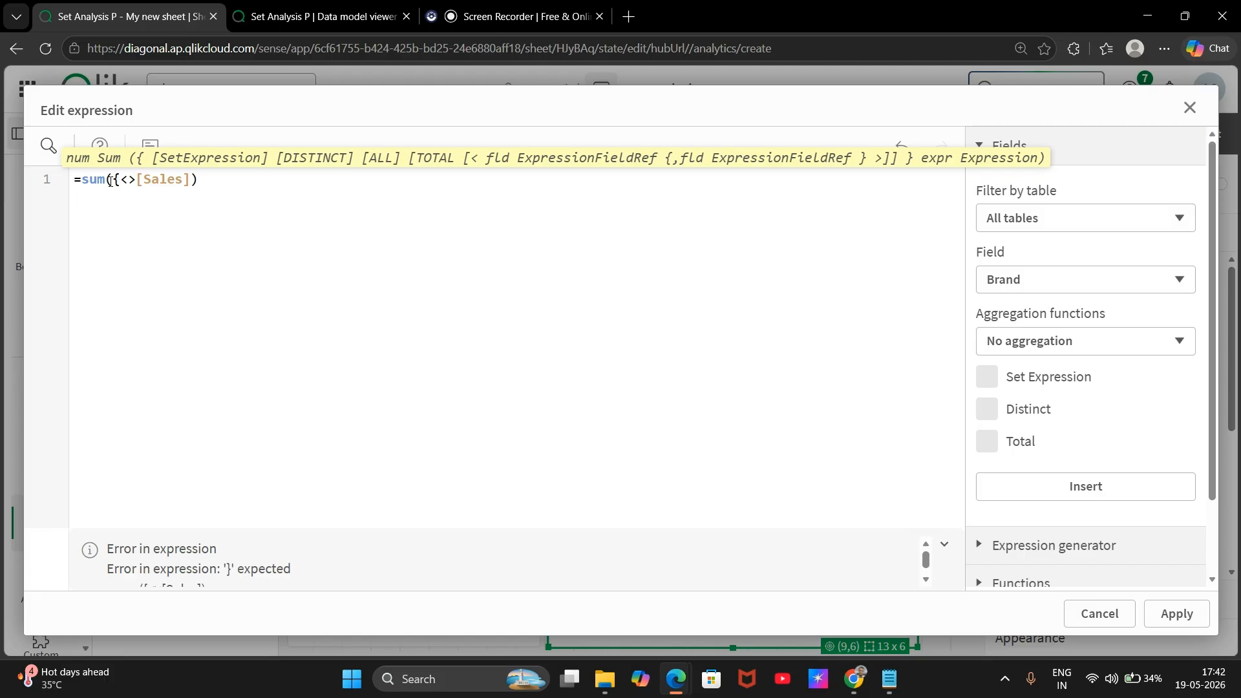
pyautogui.write('}')
pyautogui.press('Left')
pyautogui.press('Left')
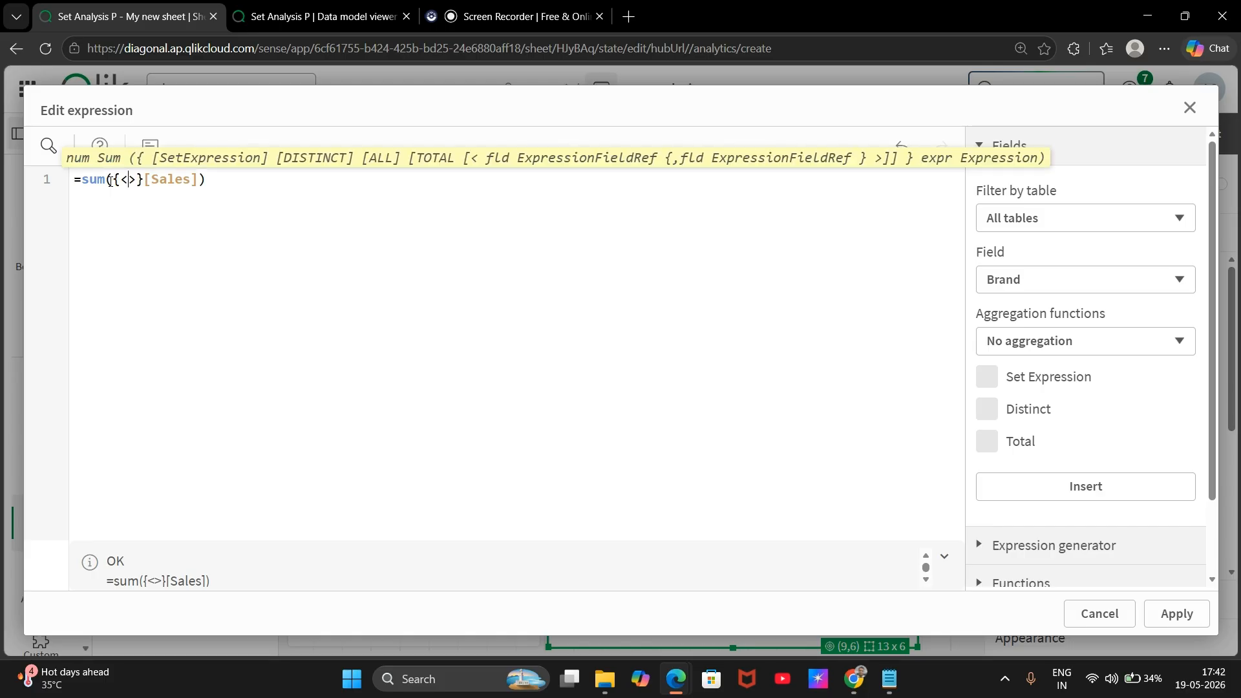
pyautogui.write('Customer')
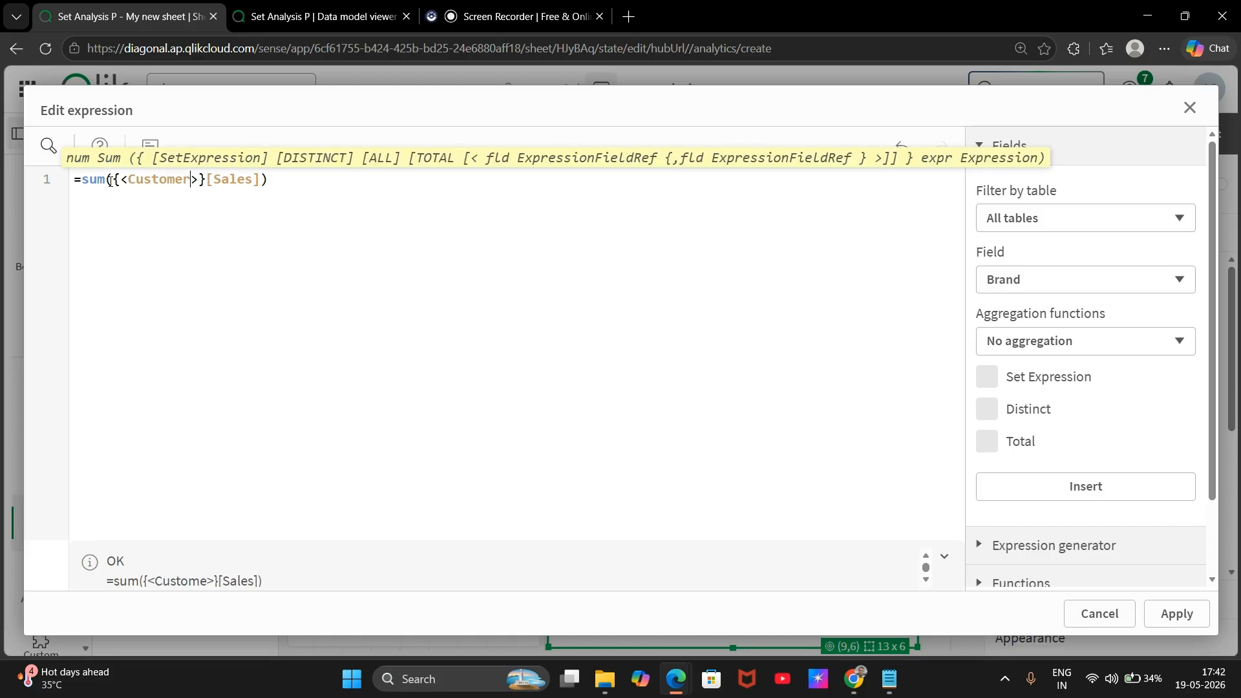
pyautogui.write('=P(')
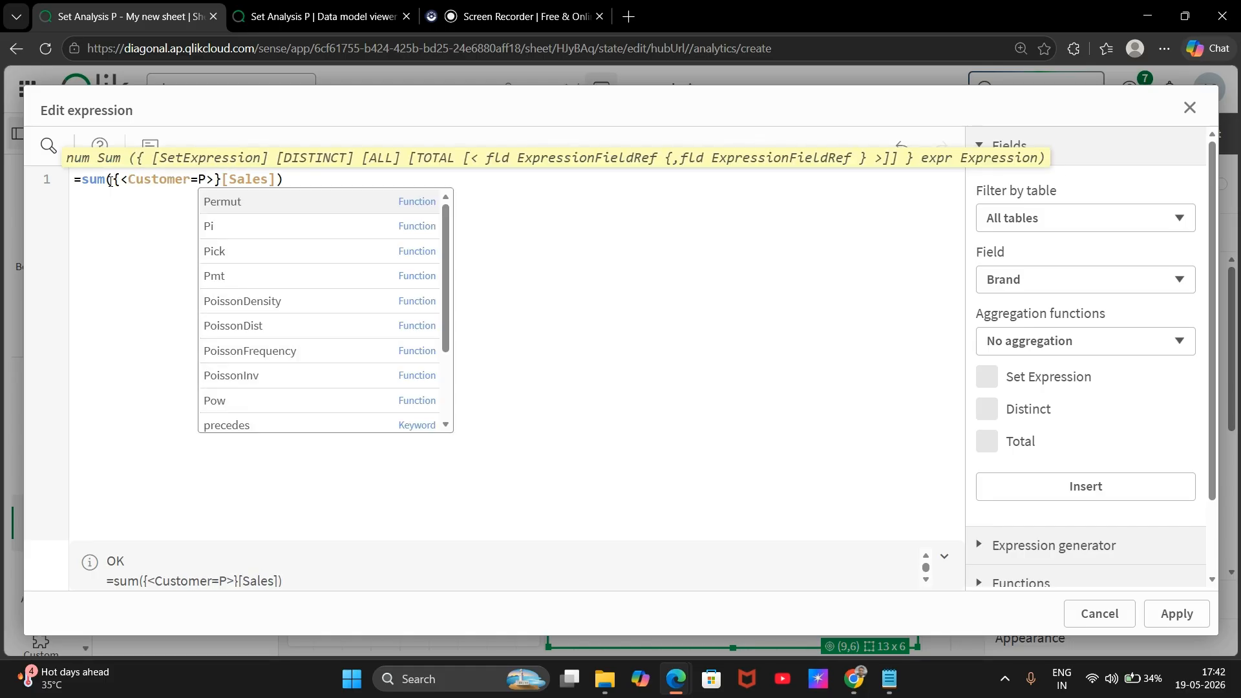
pyautogui.write('Custo')
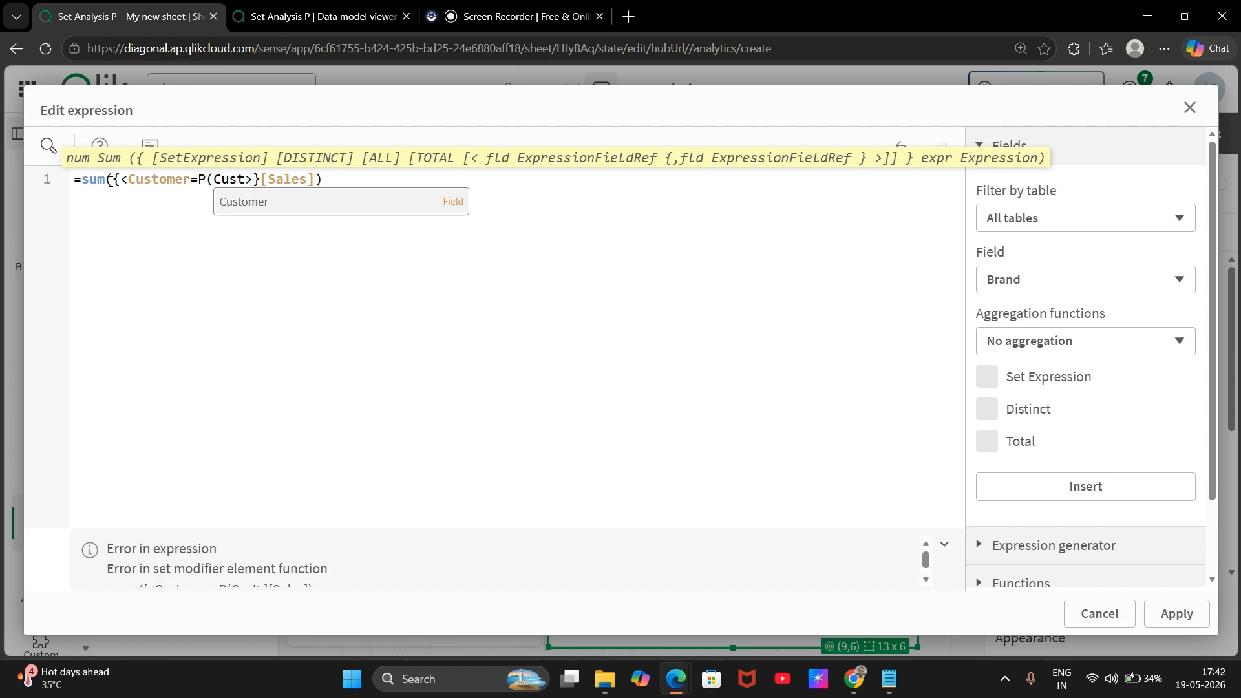
pyautogui.write('mer')
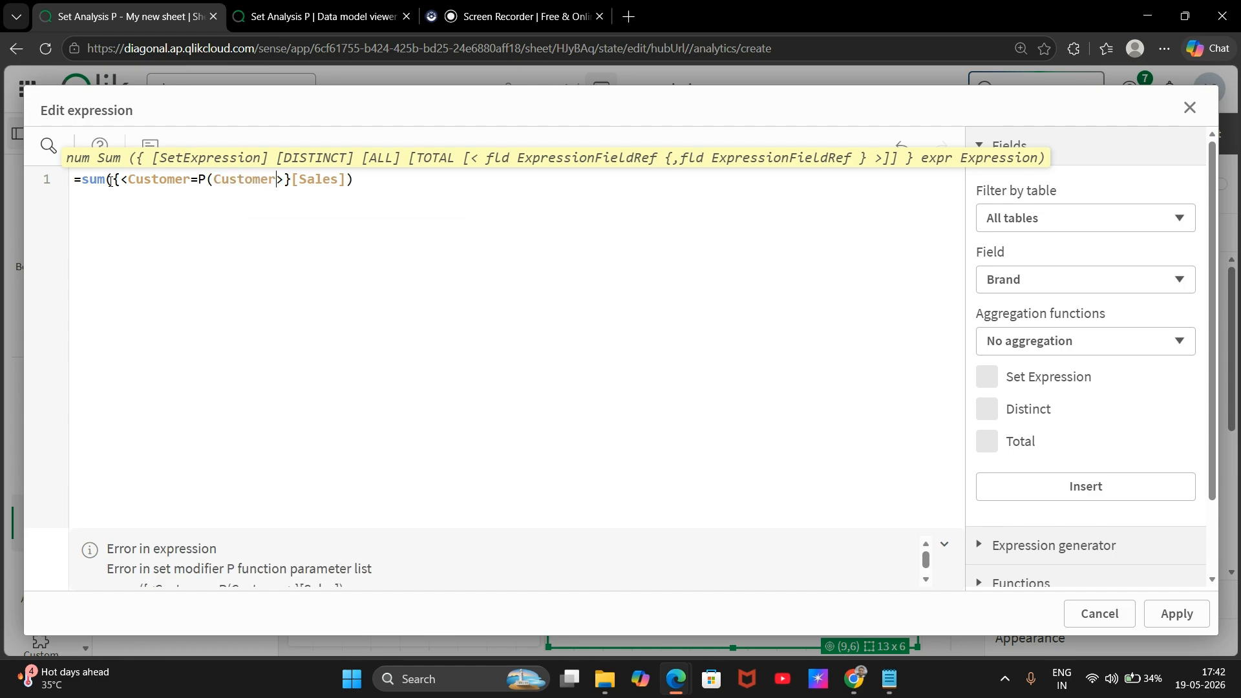
pyautogui.write(')')
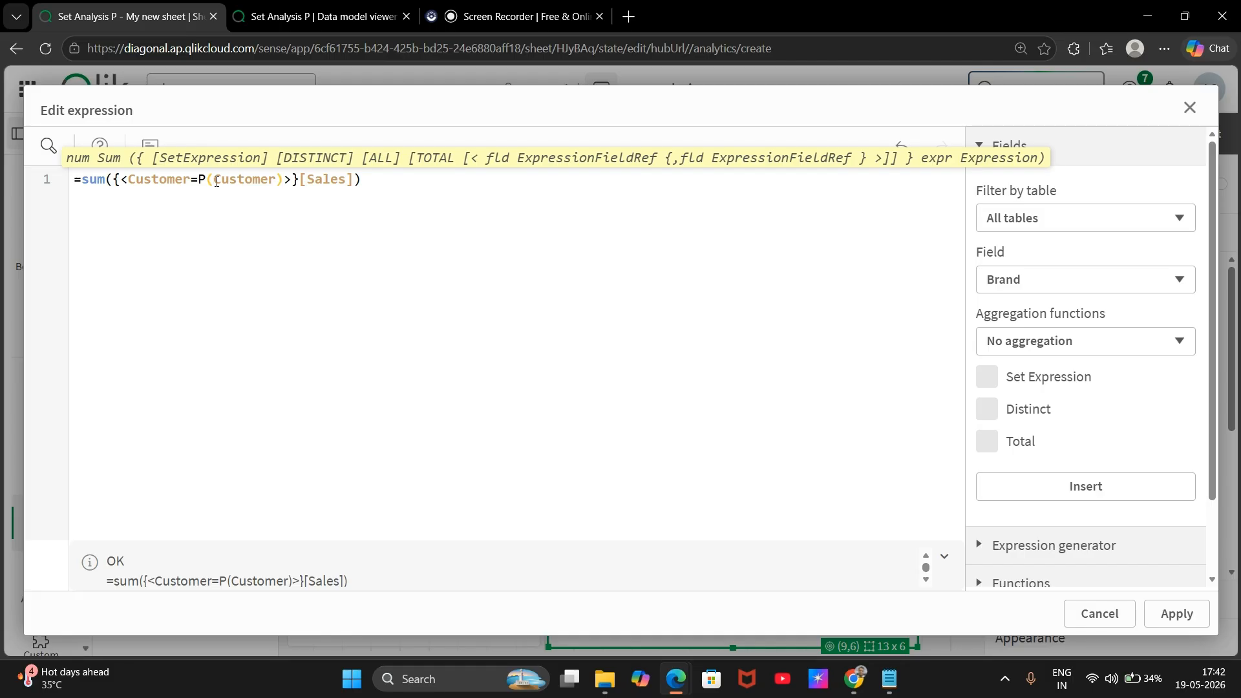
# Step: Insert {<Product={'Printer'}>} before Customer inside P() and apply the measure expression
pyautogui.write('{<>')
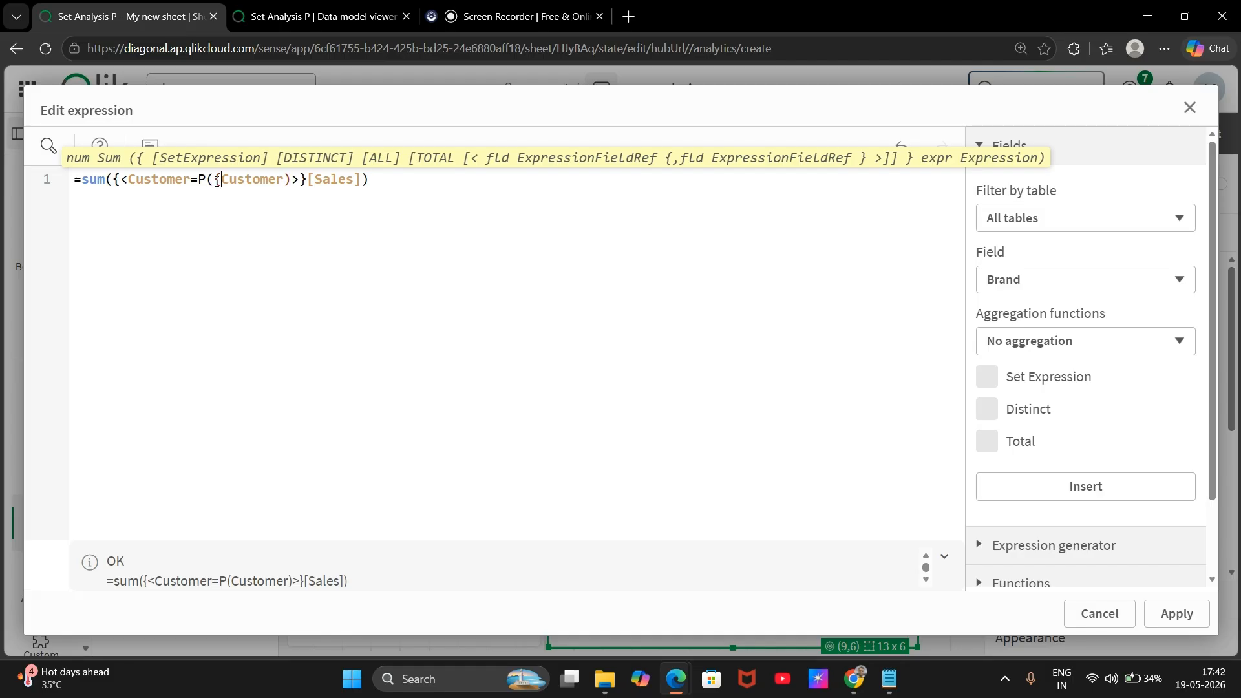
pyautogui.press('Left')
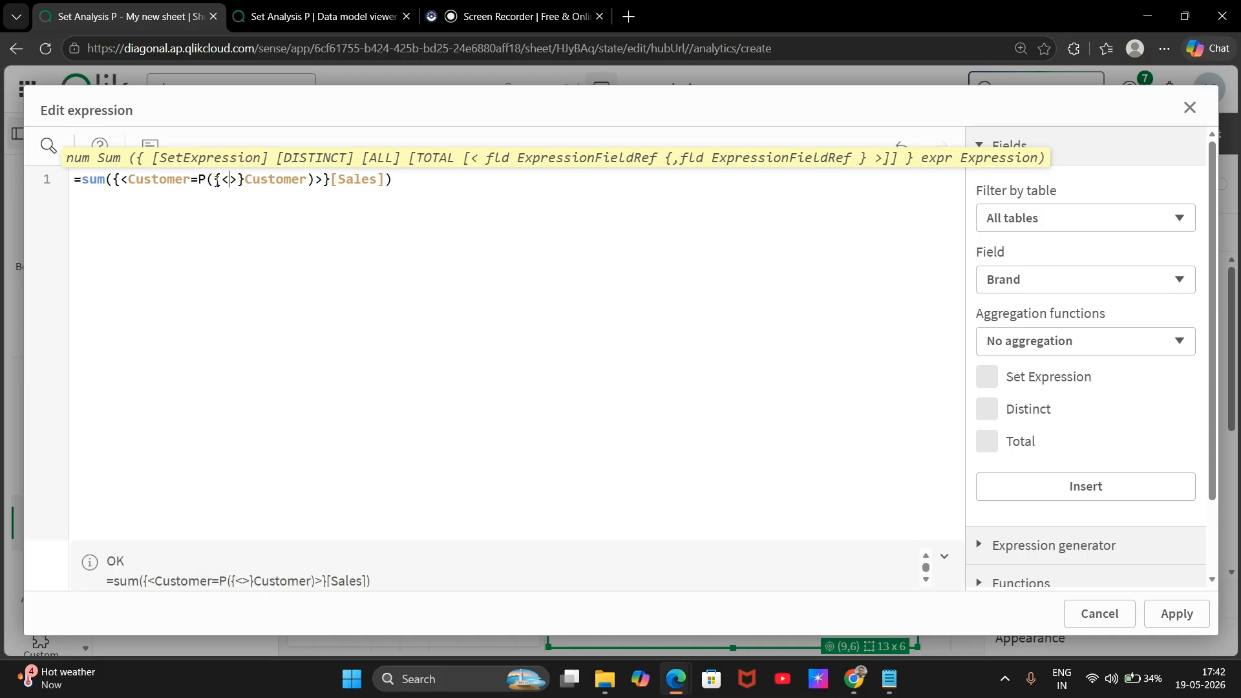
pyautogui.write('Product={}')
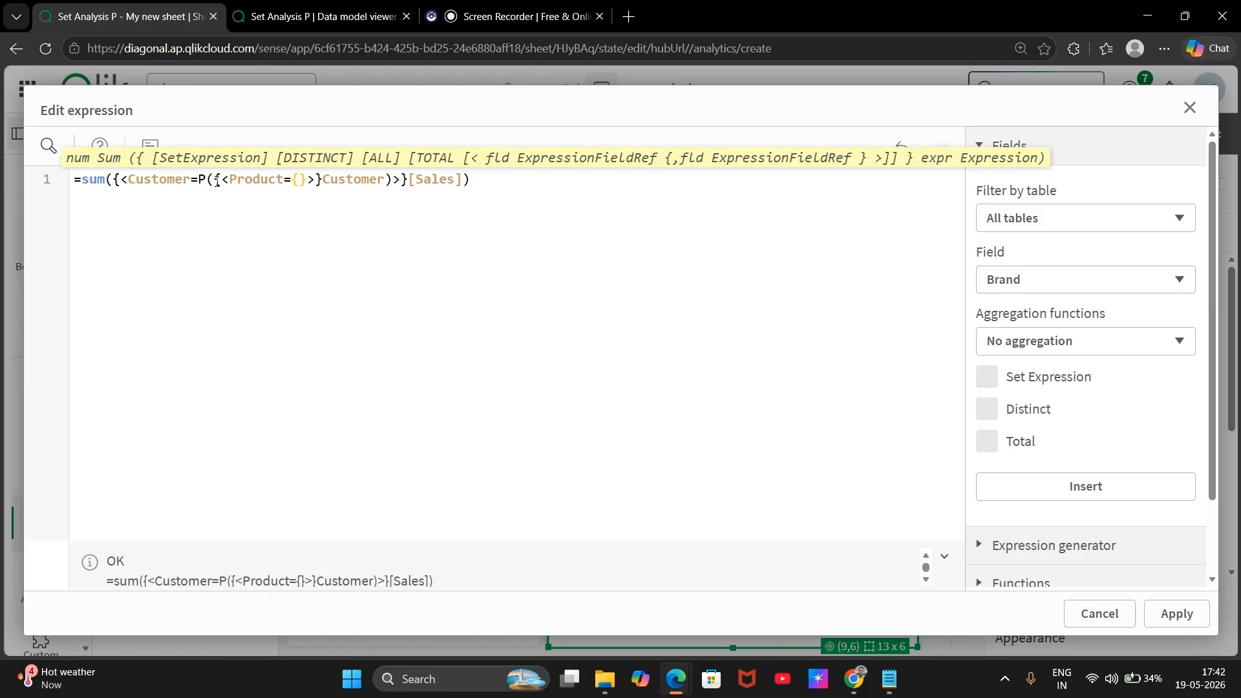
pyautogui.press('Left')
pyautogui.write("'Printer")
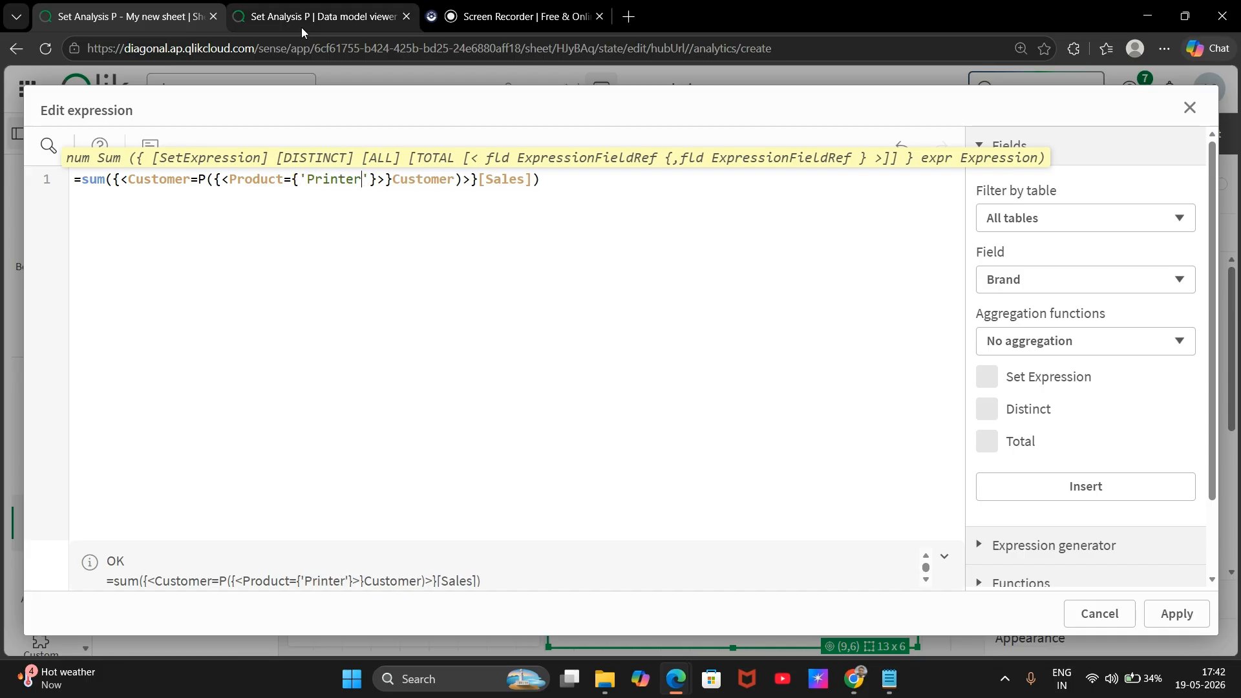
pyautogui.click(1176, 614)
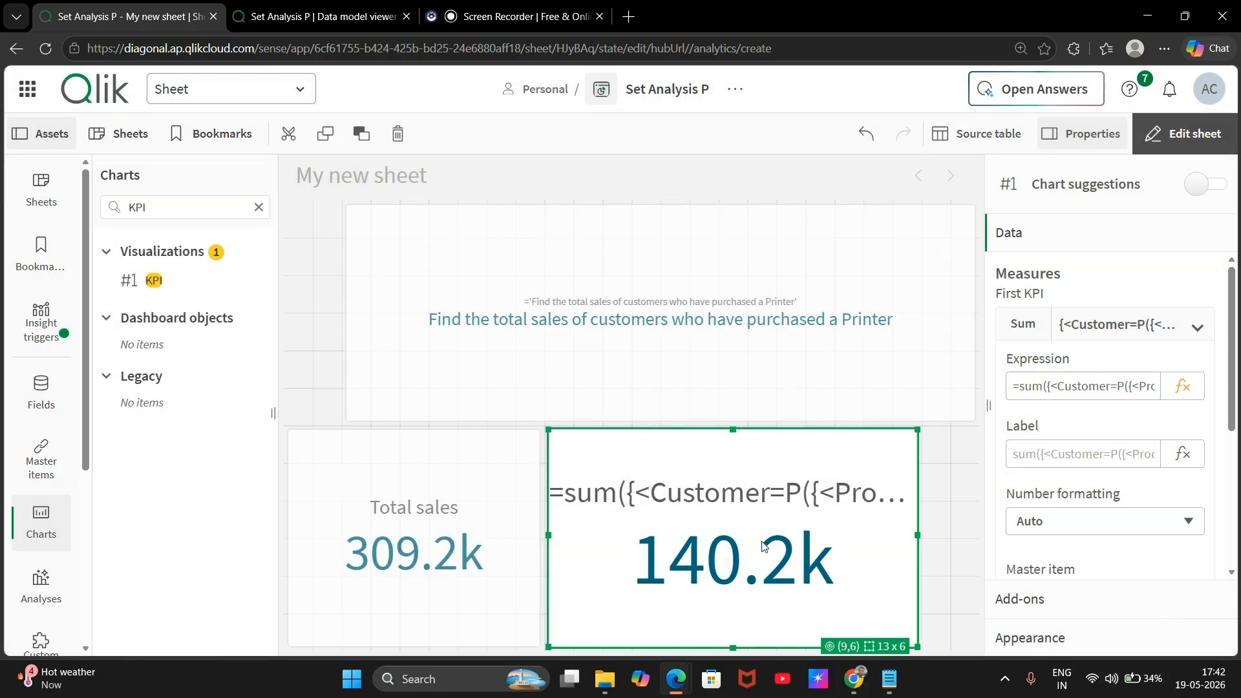
pyautogui.click(478, 8)
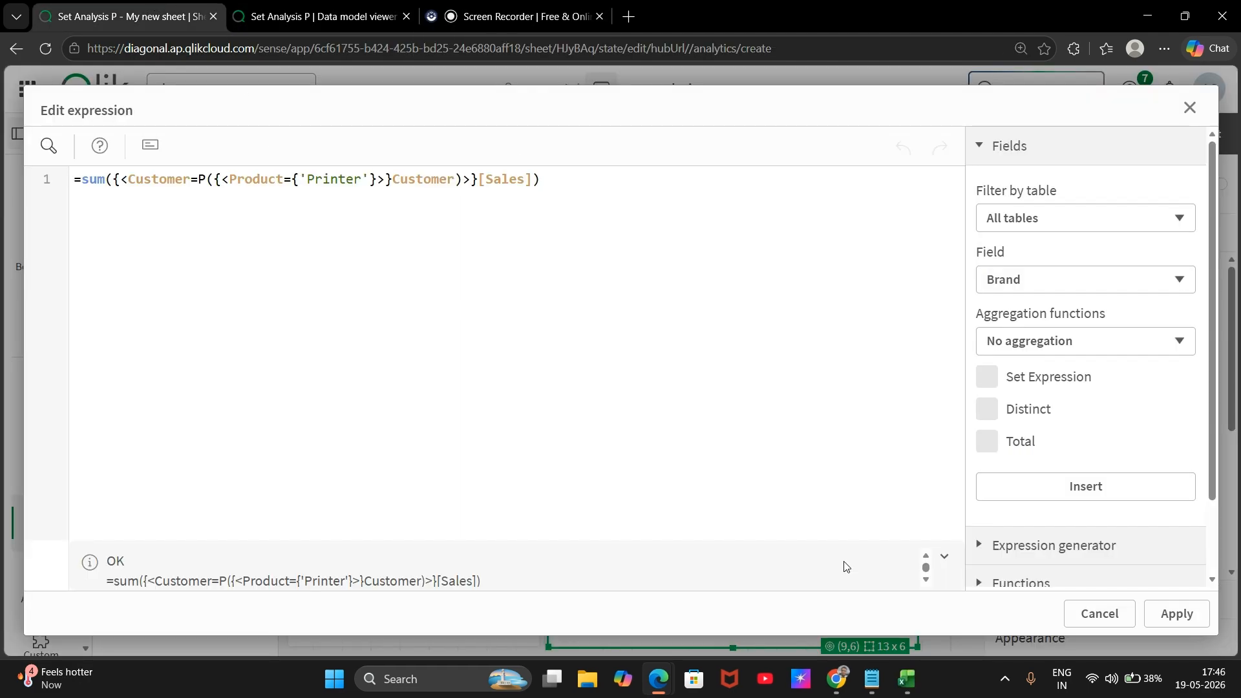
pyautogui.click(1175, 612)
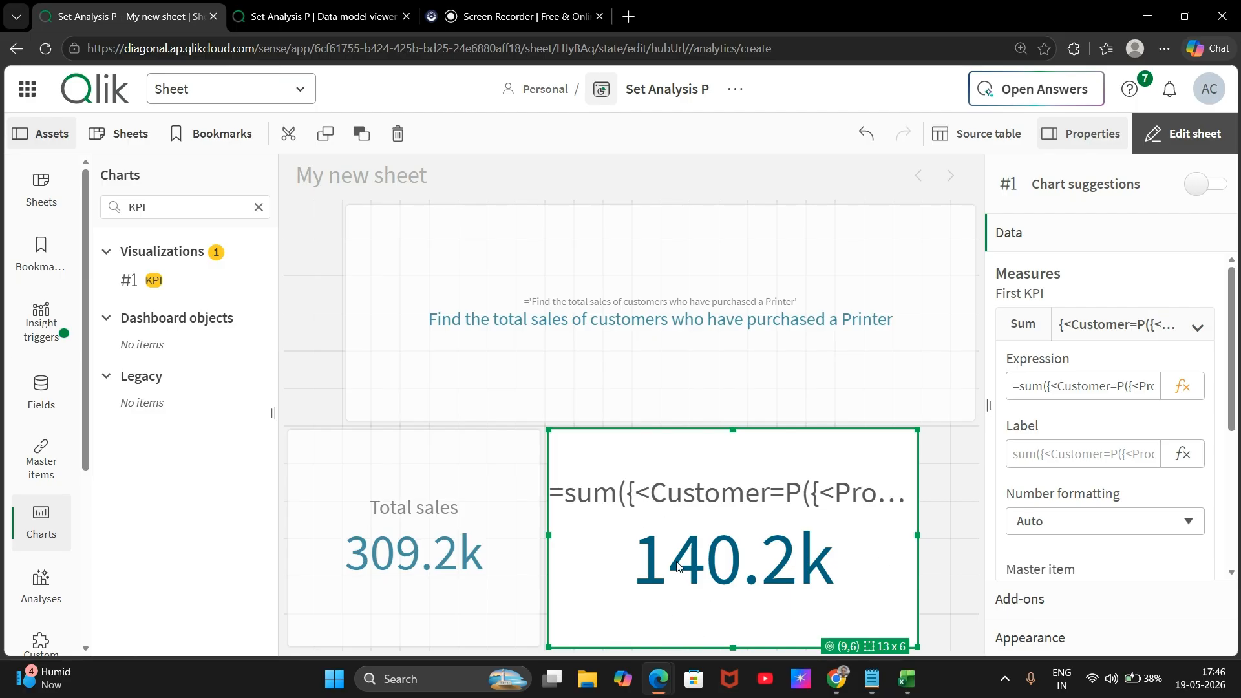
# Step: Switch to the P() text.txt notes and compare the printer customers' purchase sums and final total with the KPI
pyautogui.click(871, 678)
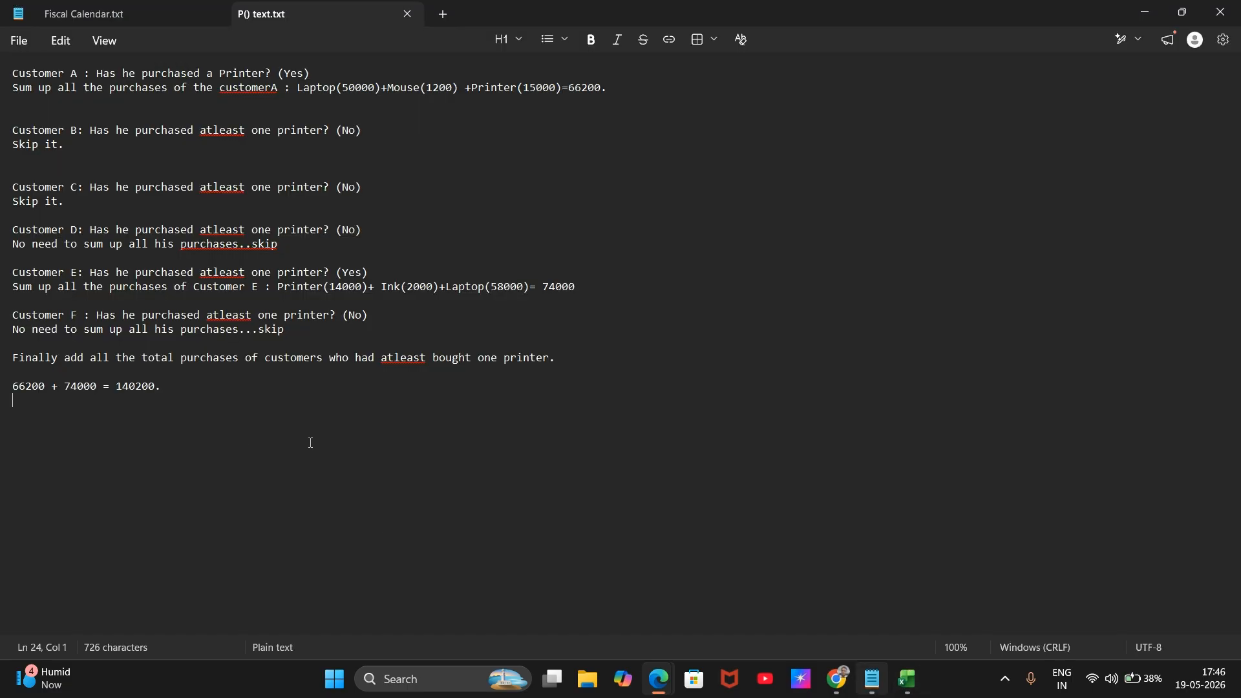
pyautogui.moveTo(114, 393); pyautogui.dragTo(158, 391)
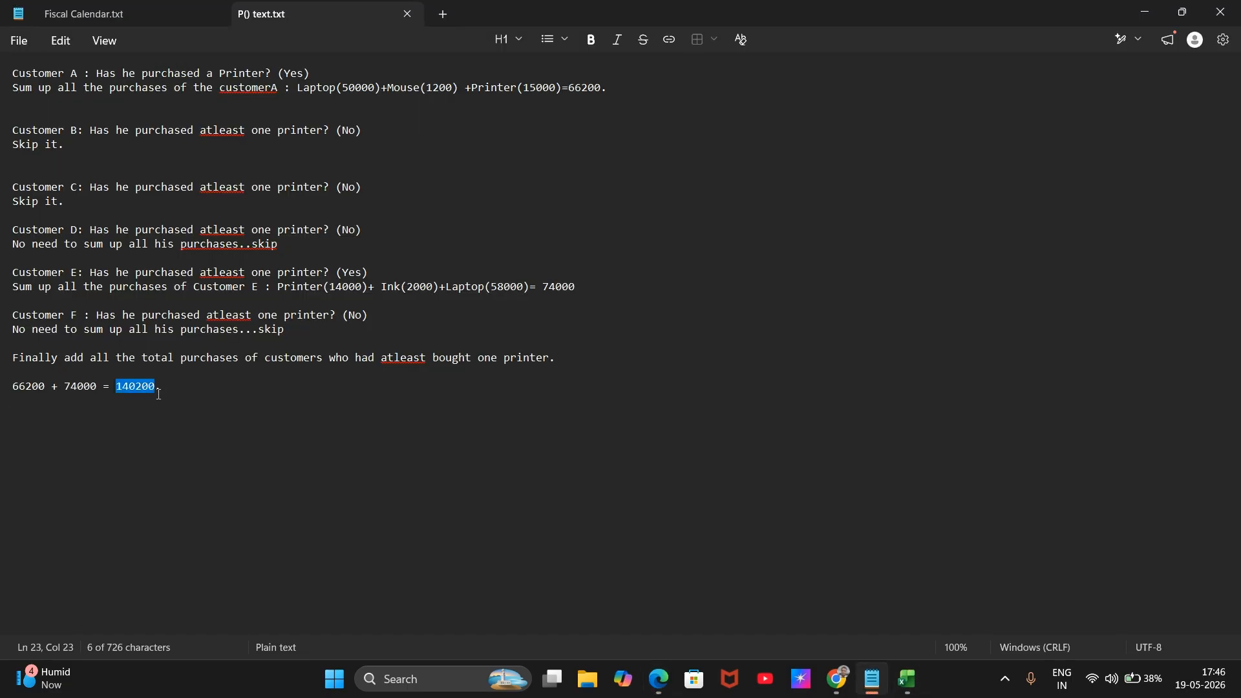
pyautogui.click(167, 390)
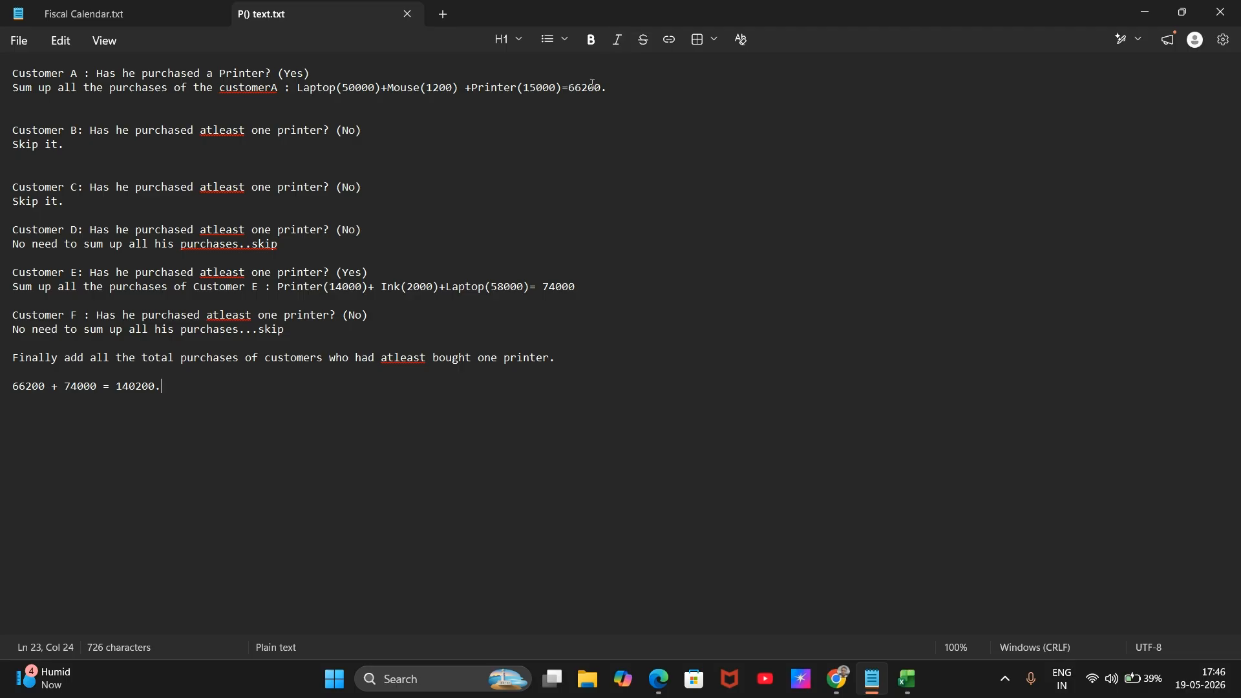
pyautogui.moveTo(615, 89); pyautogui.dragTo(576, 105)
pyautogui.moveTo(582, 287); pyautogui.dragTo(20, 301)
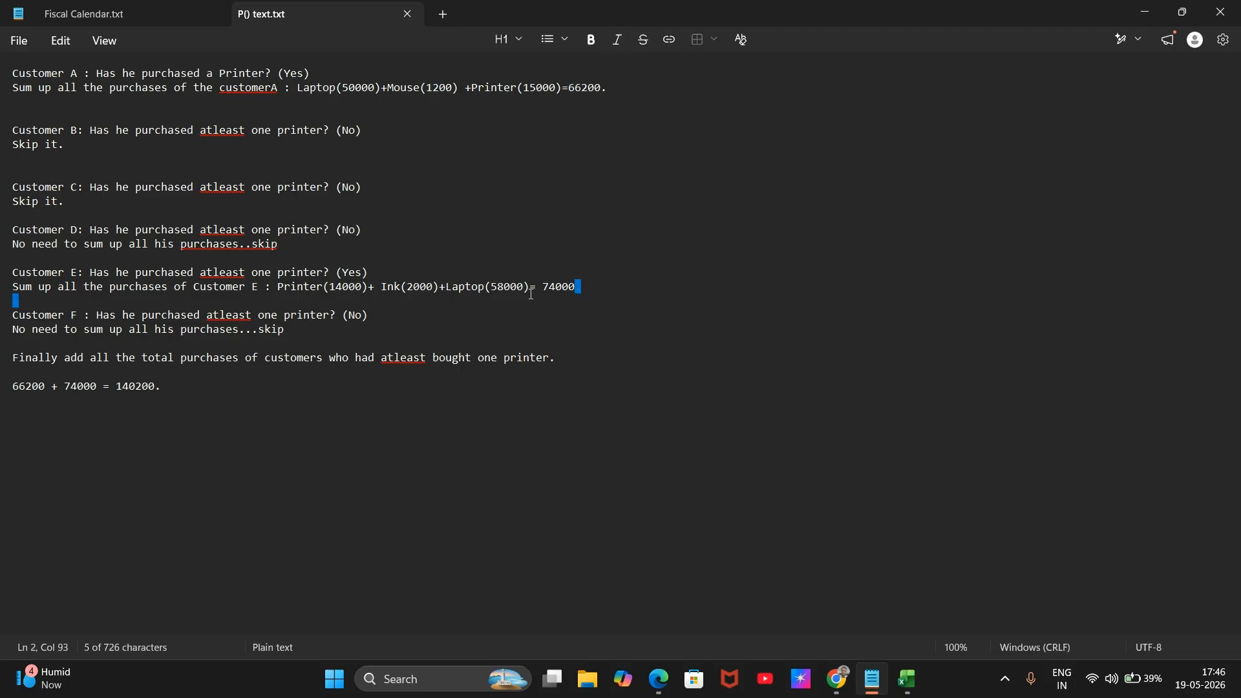
pyautogui.moveTo(200, 389); pyautogui.dragTo(12, 388)
pyautogui.click(106, 468)
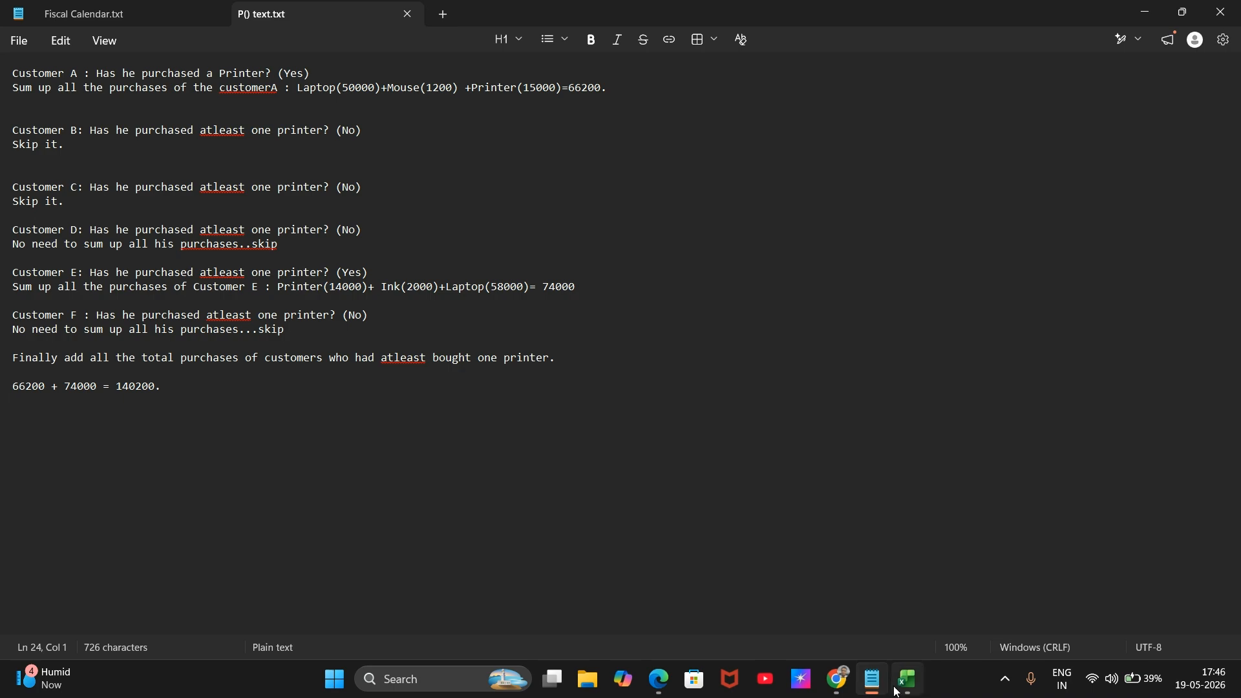
# Step: Return to the Qlik sheet and review the printer KPI's measure expression without changing it
pyautogui.click(829, 678)
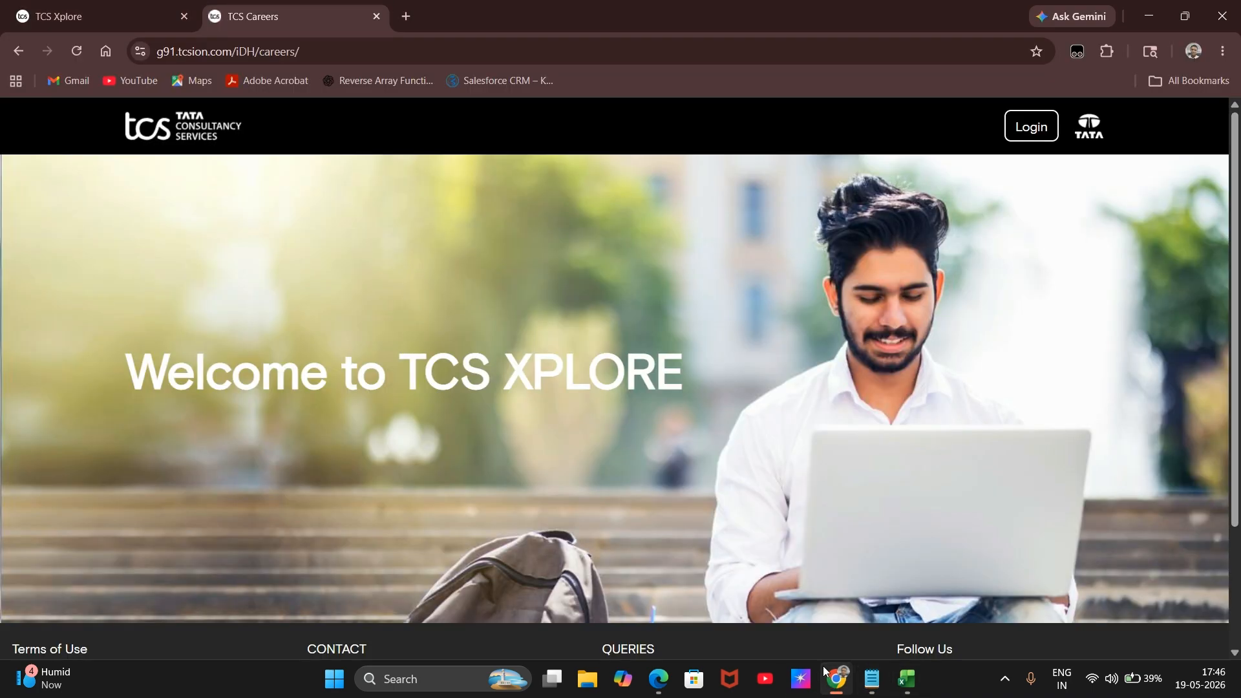
pyautogui.click(838, 688)
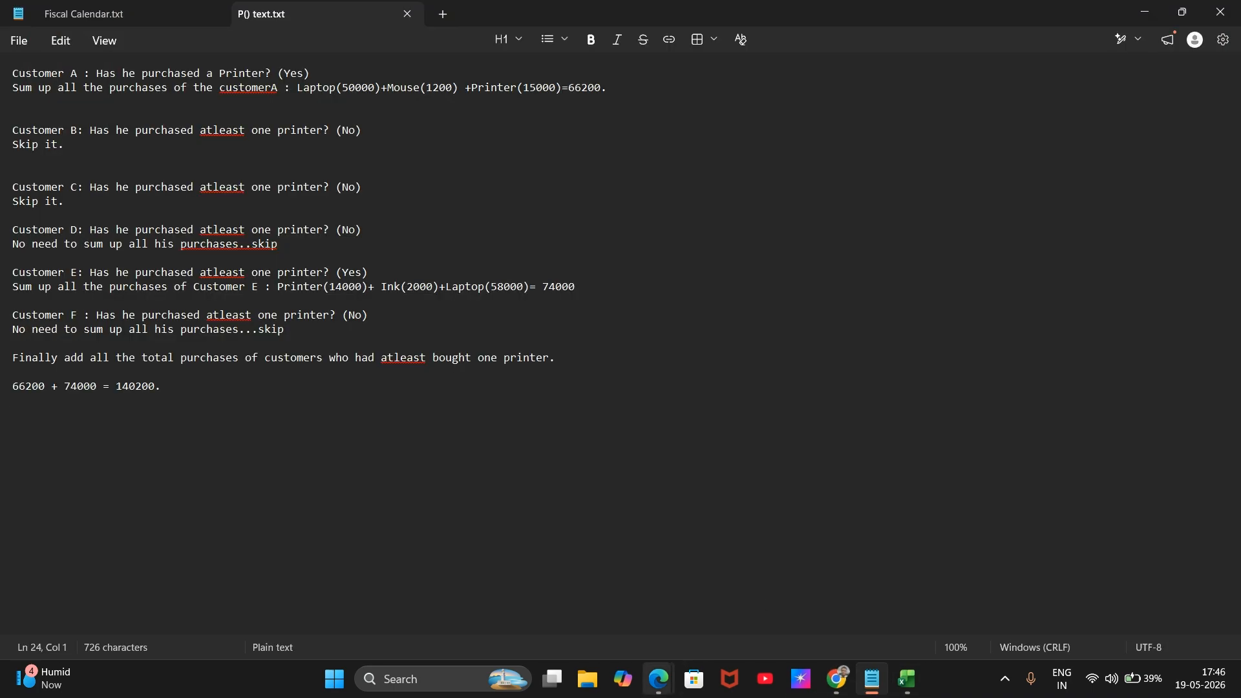
pyautogui.moveTo(658, 691)
pyautogui.click(560, 585)
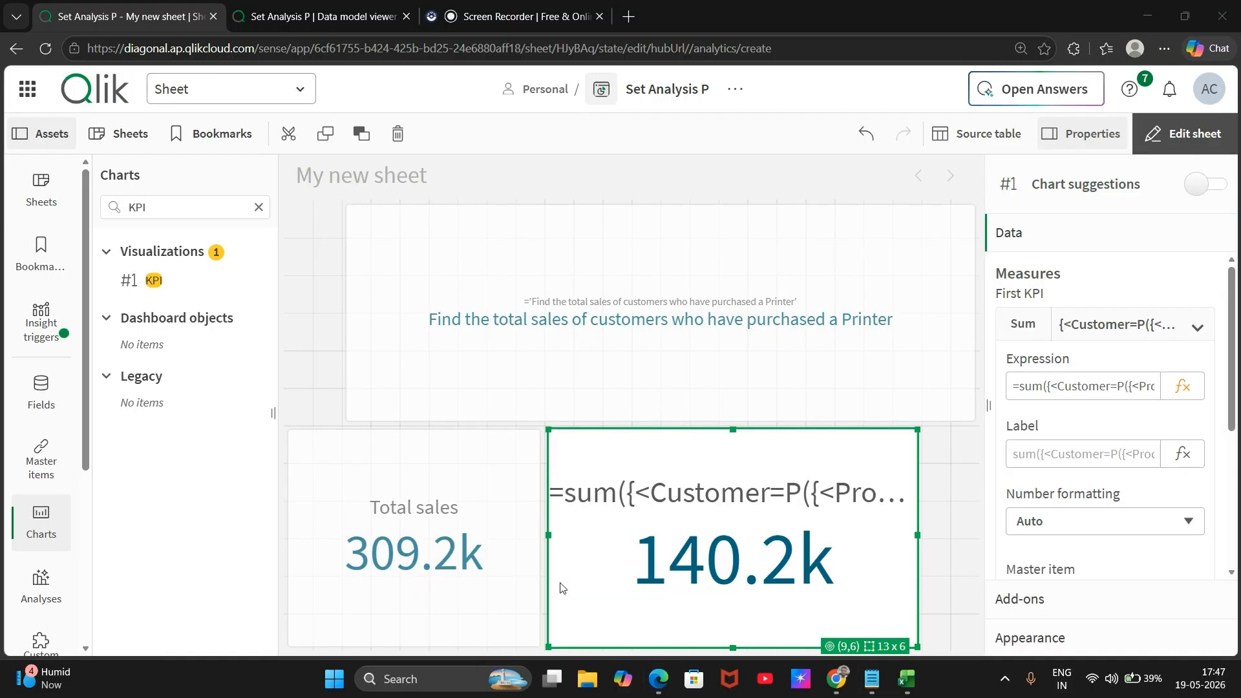
pyautogui.click(1182, 386)
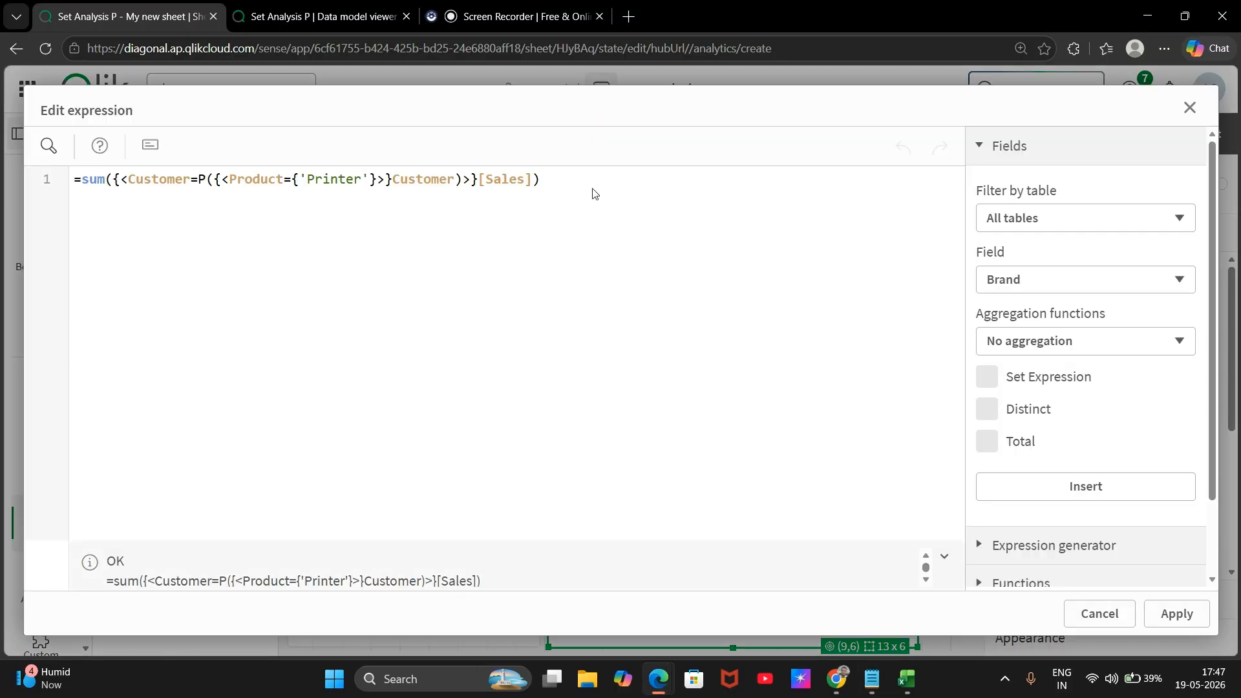
pyautogui.click(1189, 108)
pyautogui.press('Delete')
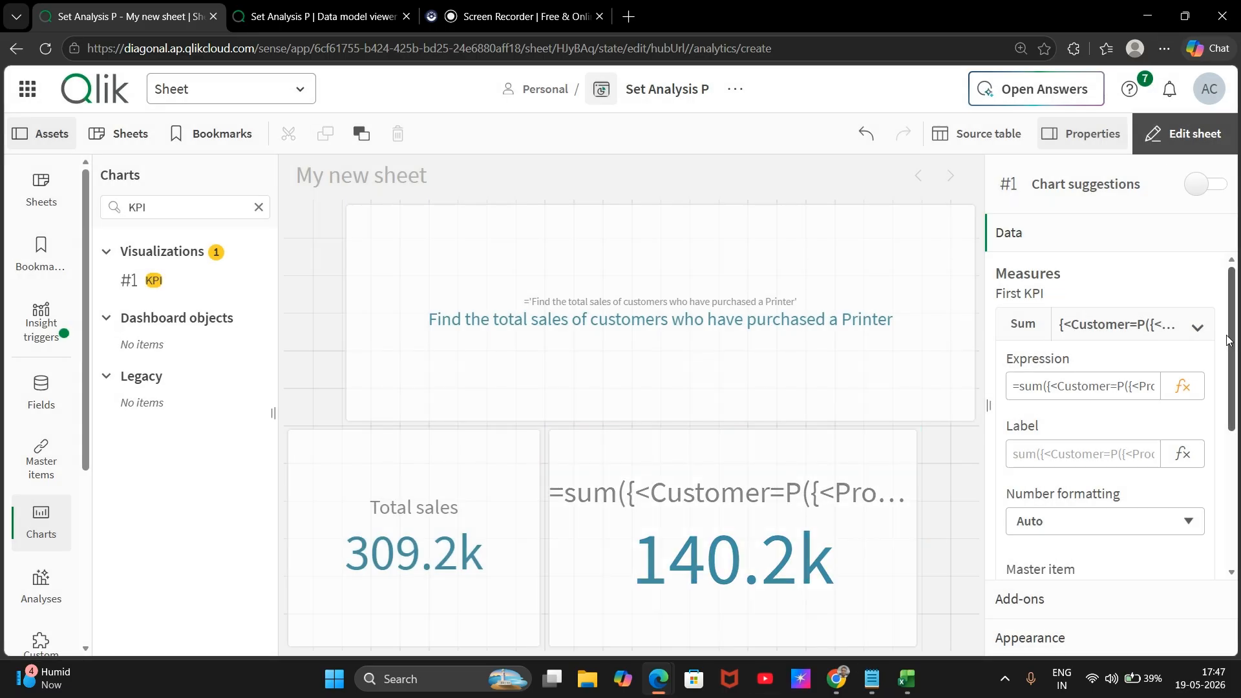
pyautogui.click(942, 369)
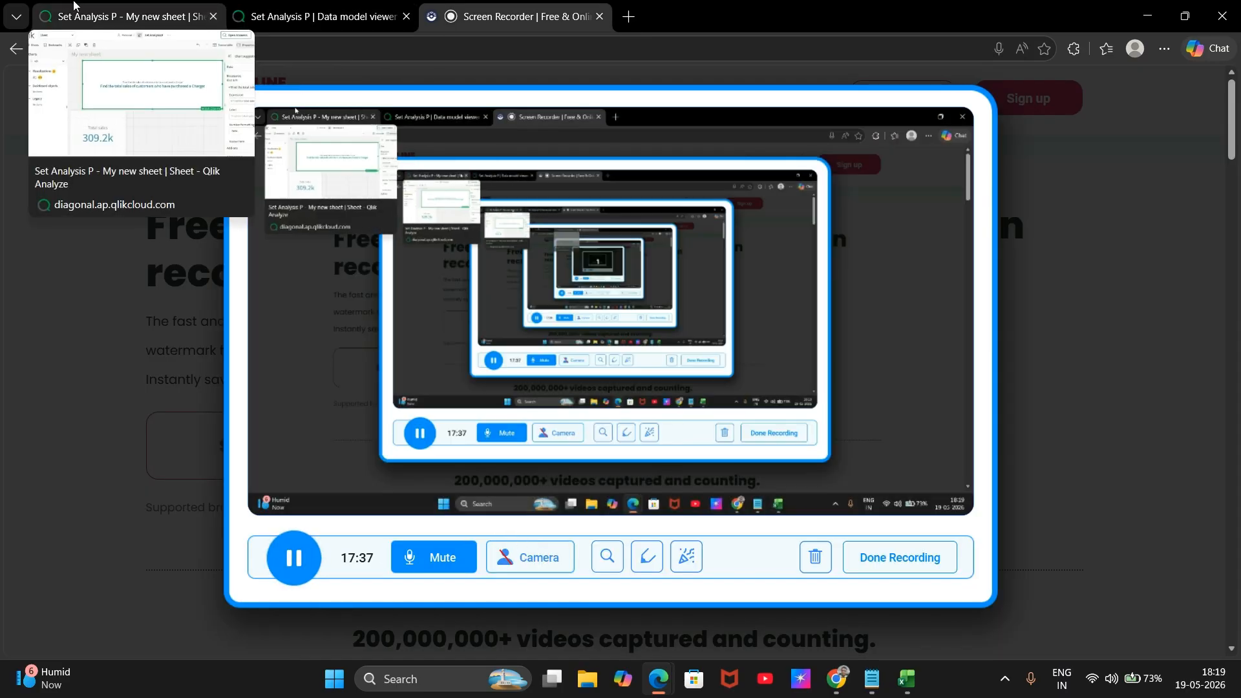
# Step: Review the charger question on the Qlik sheet, then the charger check and purchase sum for Customers A and B in the P() text.txt notes
pyautogui.click(73, 6)
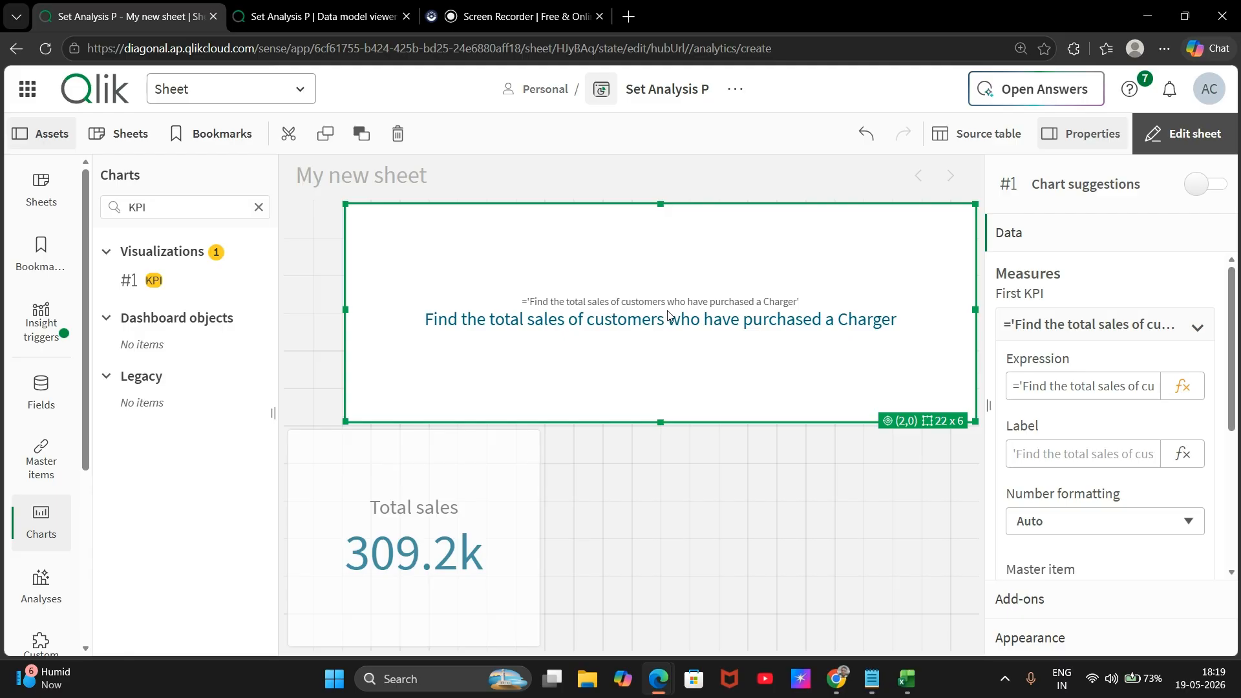
pyautogui.moveTo(909, 316); pyautogui.dragTo(840, 326)
pyautogui.click(872, 678)
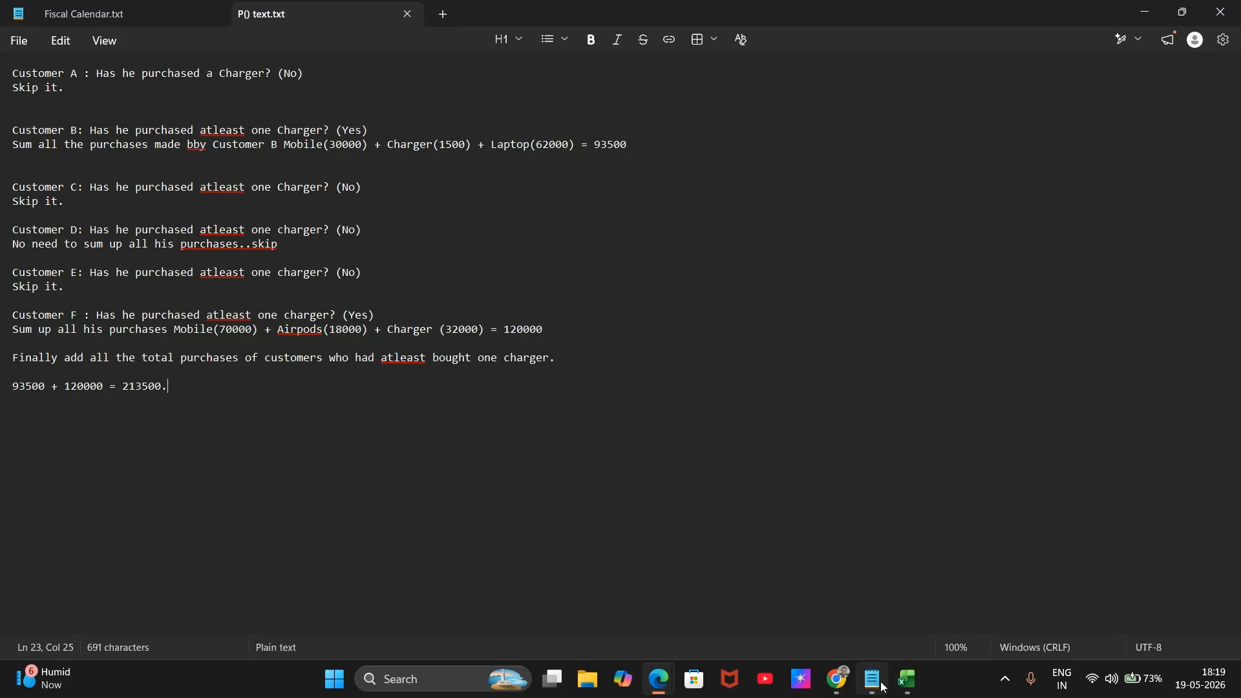
pyautogui.moveTo(85, 75); pyautogui.dragTo(299, 74)
pyautogui.click(373, 73)
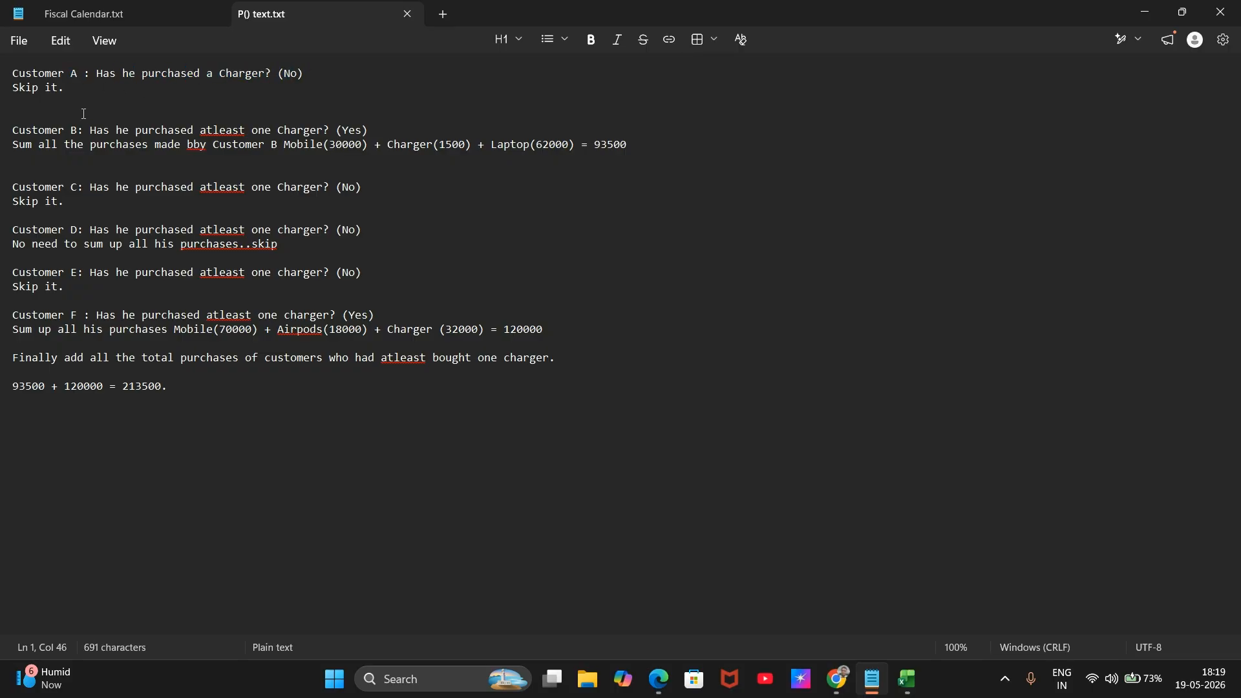
pyautogui.moveTo(78, 87); pyautogui.dragTo(2, 87)
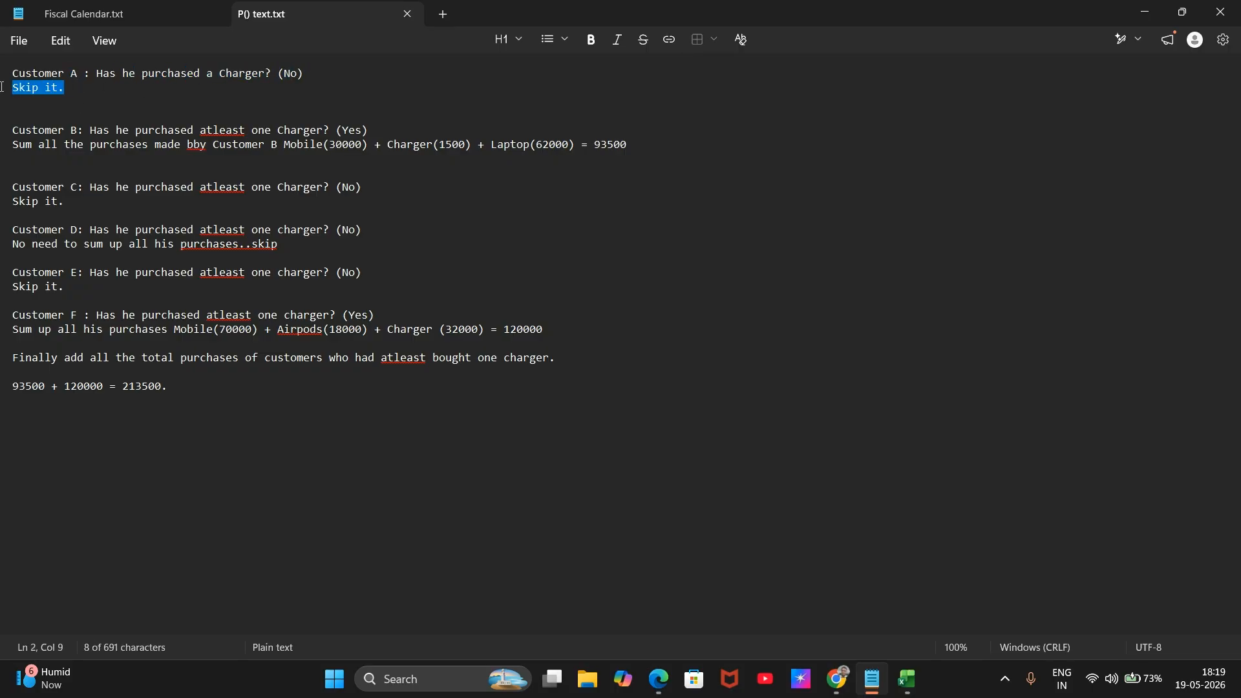
pyautogui.click(61, 130)
pyautogui.moveTo(104, 132); pyautogui.dragTo(324, 131)
pyautogui.click(371, 131)
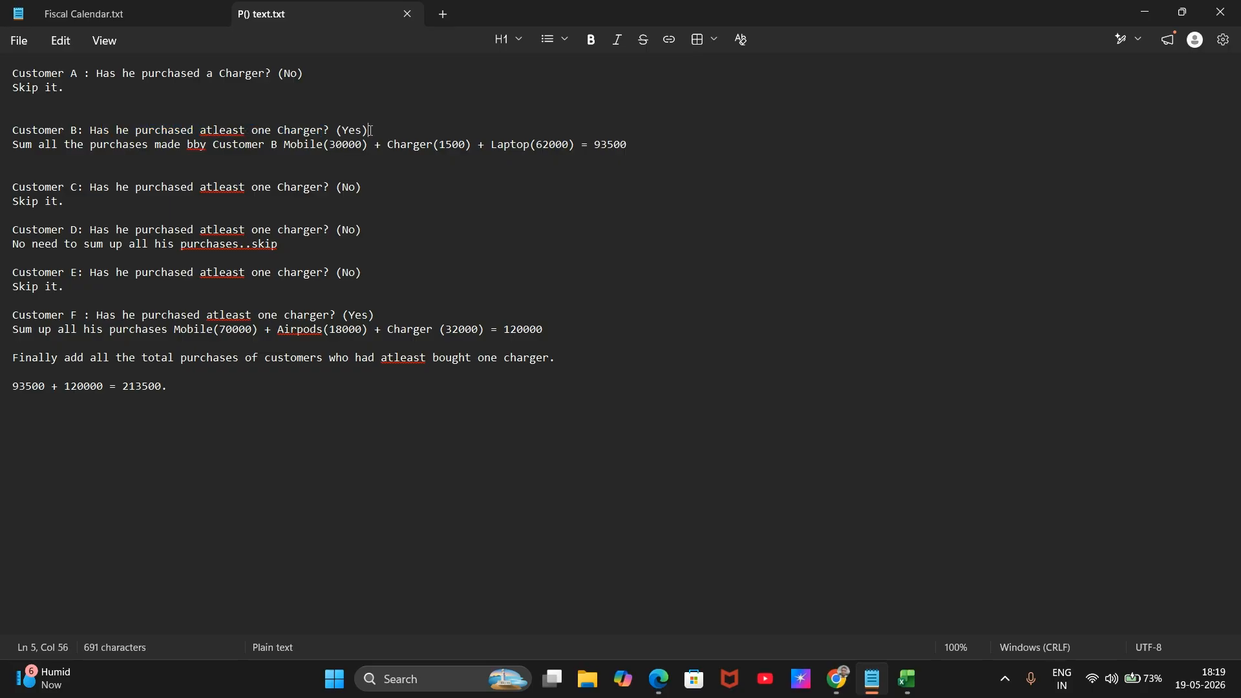
pyautogui.hotkey('shift', 'Right')
pyautogui.moveTo(323, 145); pyautogui.dragTo(526, 145)
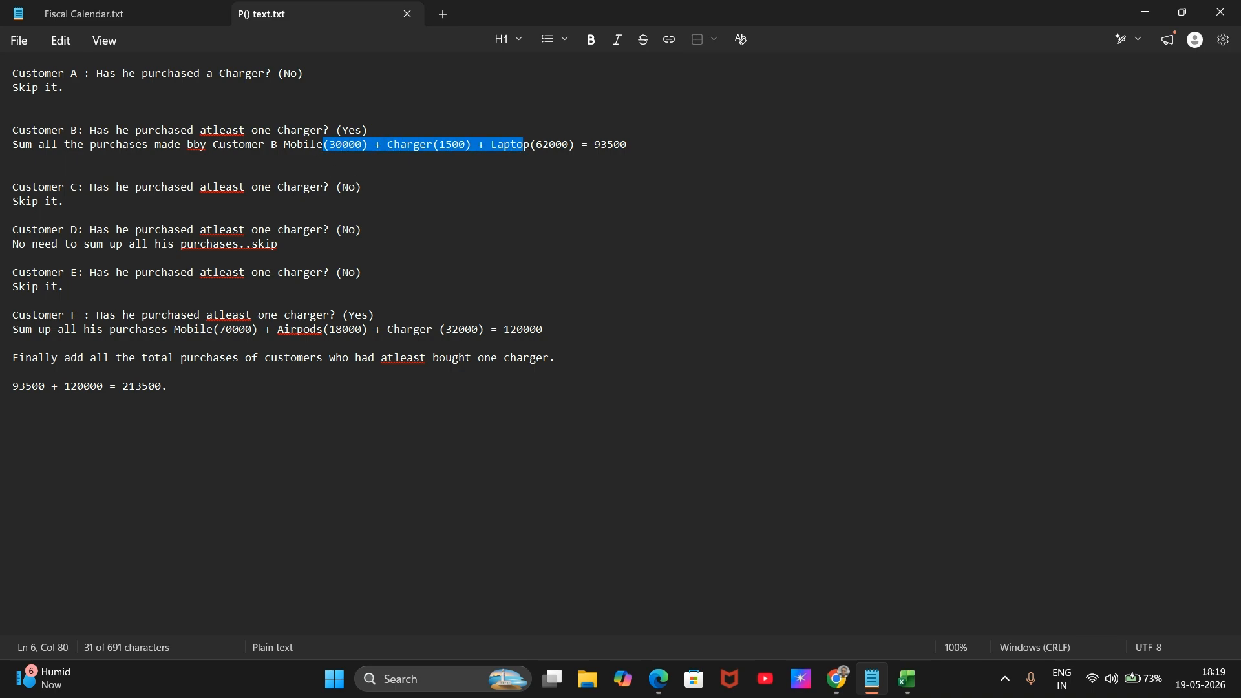
pyautogui.click(541, 146)
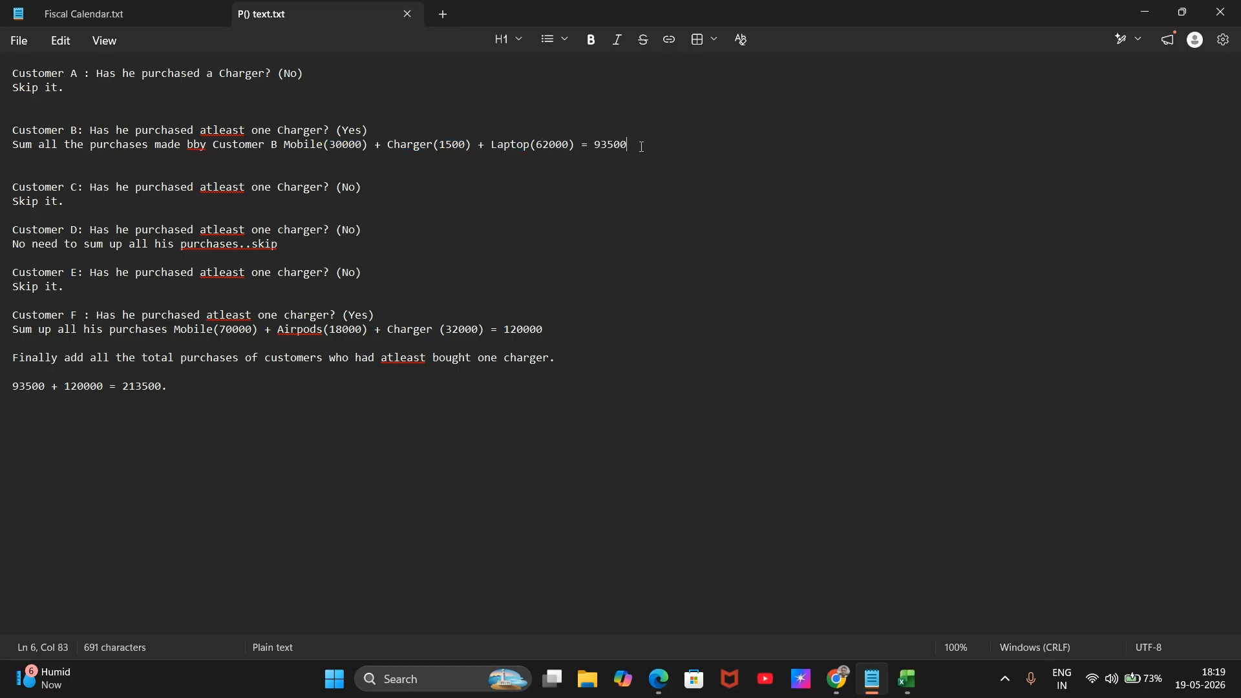
pyautogui.moveTo(642, 147); pyautogui.dragTo(594, 145)
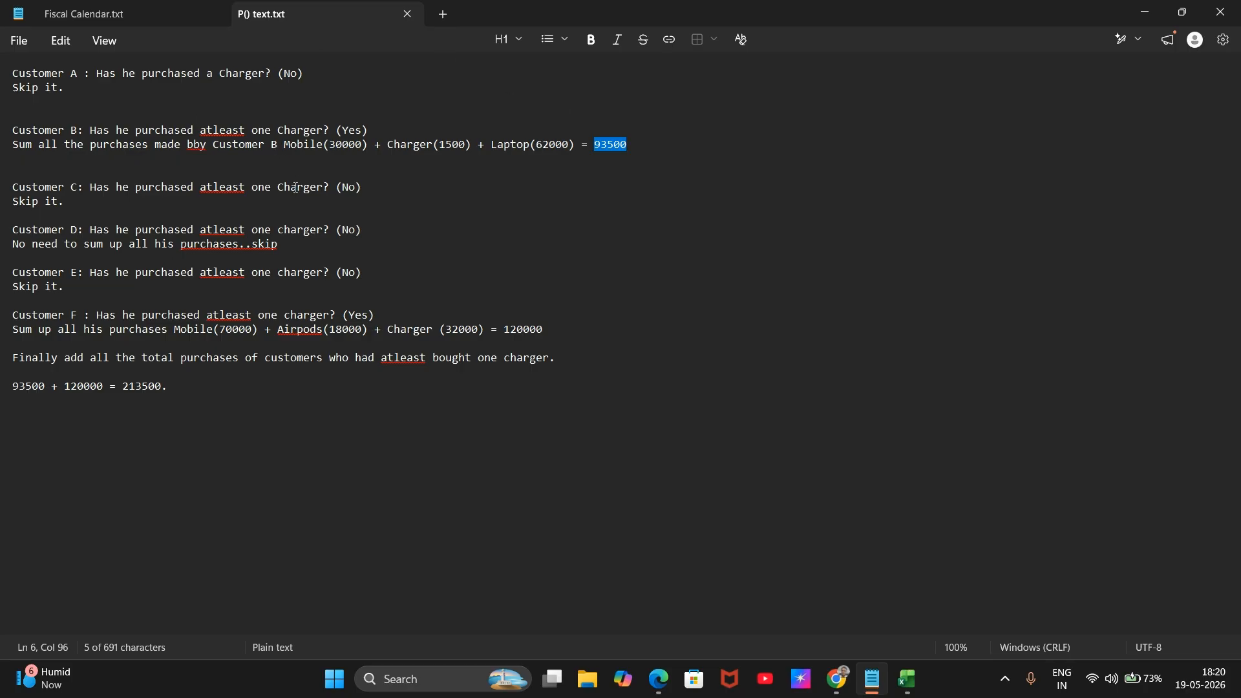
# Step: Examine the notes on whether Customers C, D and E bought a charger and whether their purchases count
pyautogui.moveTo(359, 192); pyautogui.dragTo(336, 188)
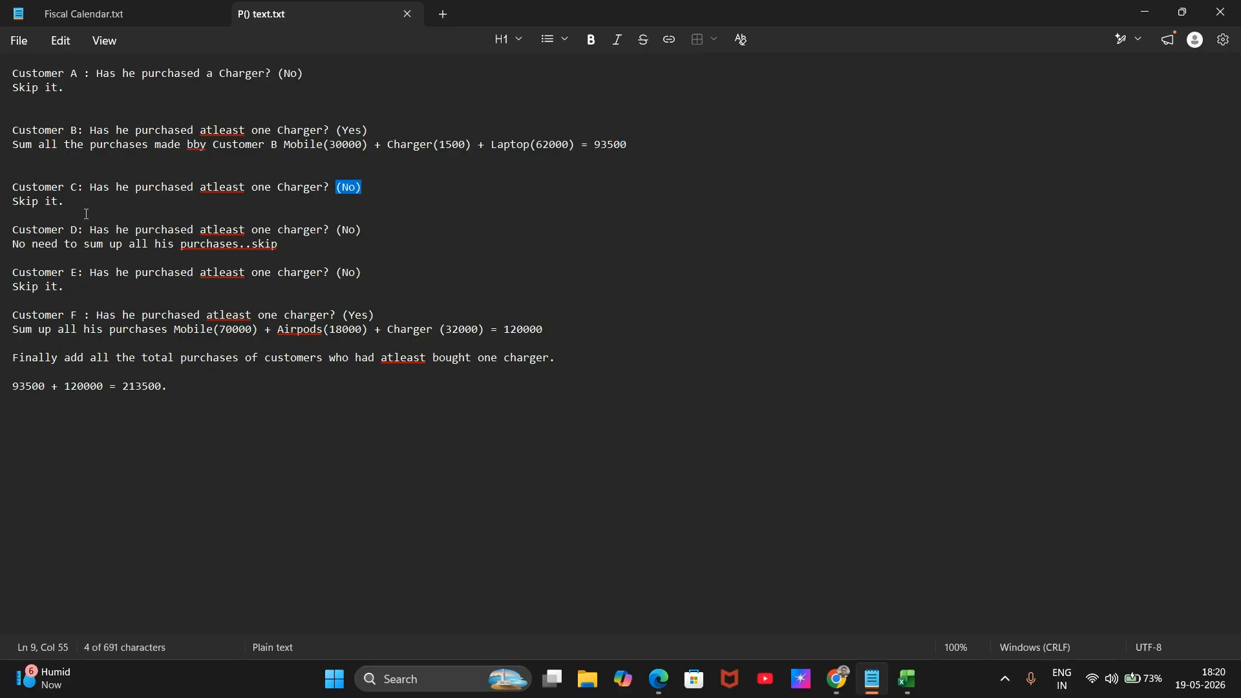
pyautogui.moveTo(86, 214); pyautogui.dragTo(13, 187)
pyautogui.click(65, 221)
pyautogui.moveTo(73, 230); pyautogui.dragTo(80, 231)
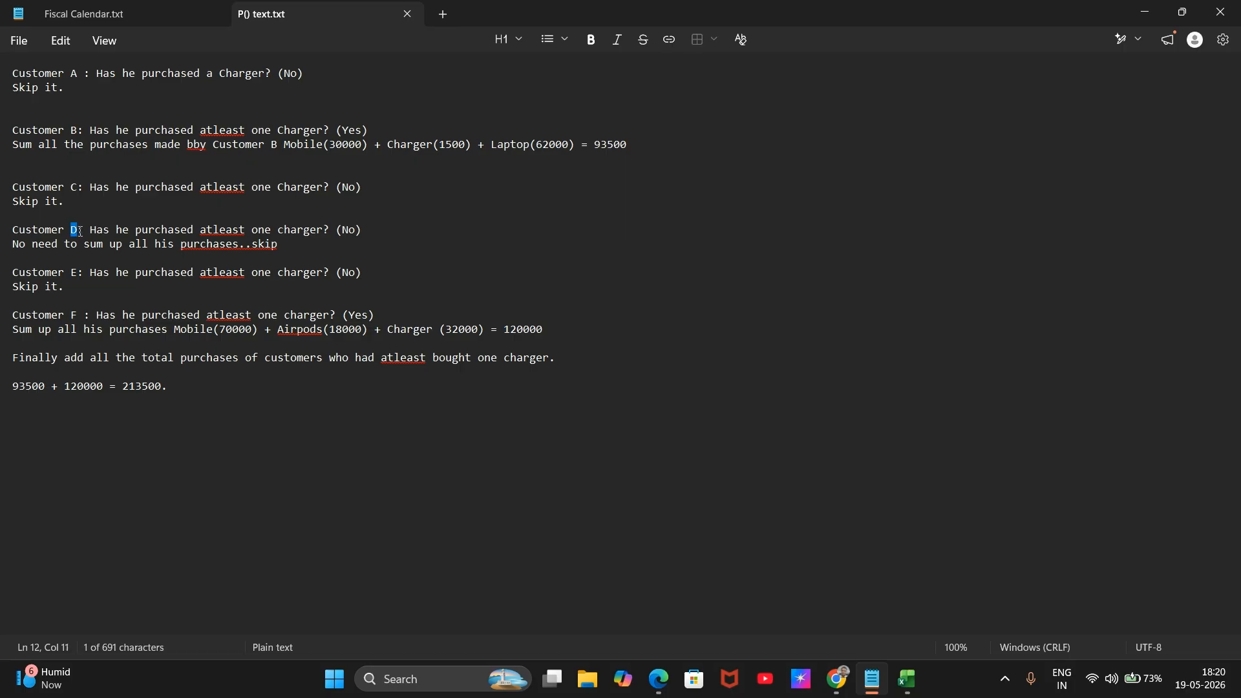
pyautogui.moveTo(372, 223); pyautogui.dragTo(5, 249)
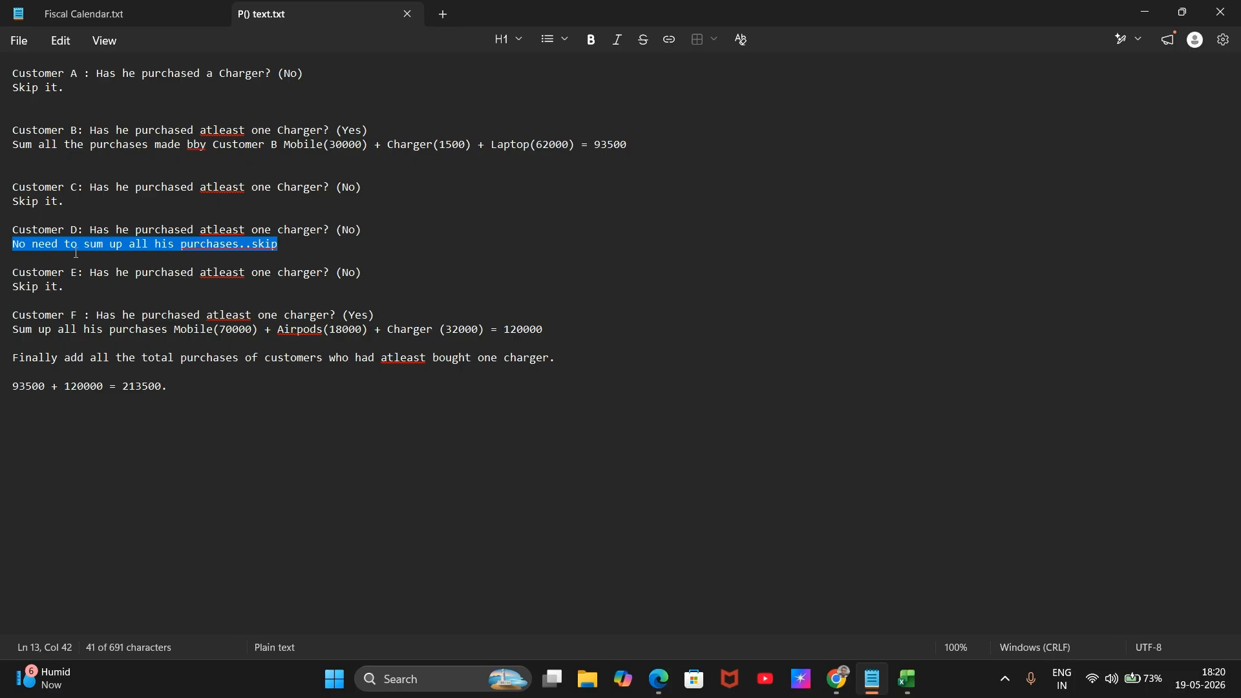
pyautogui.click(83, 272)
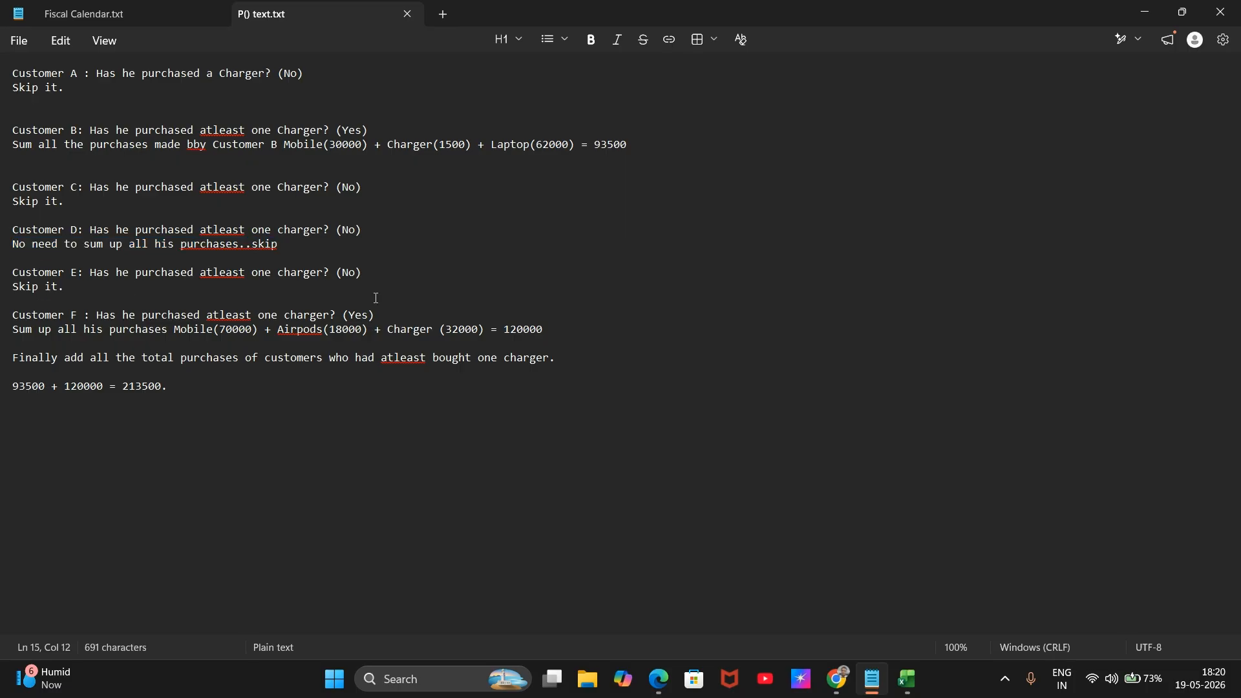
pyautogui.moveTo(362, 272); pyautogui.dragTo(335, 273)
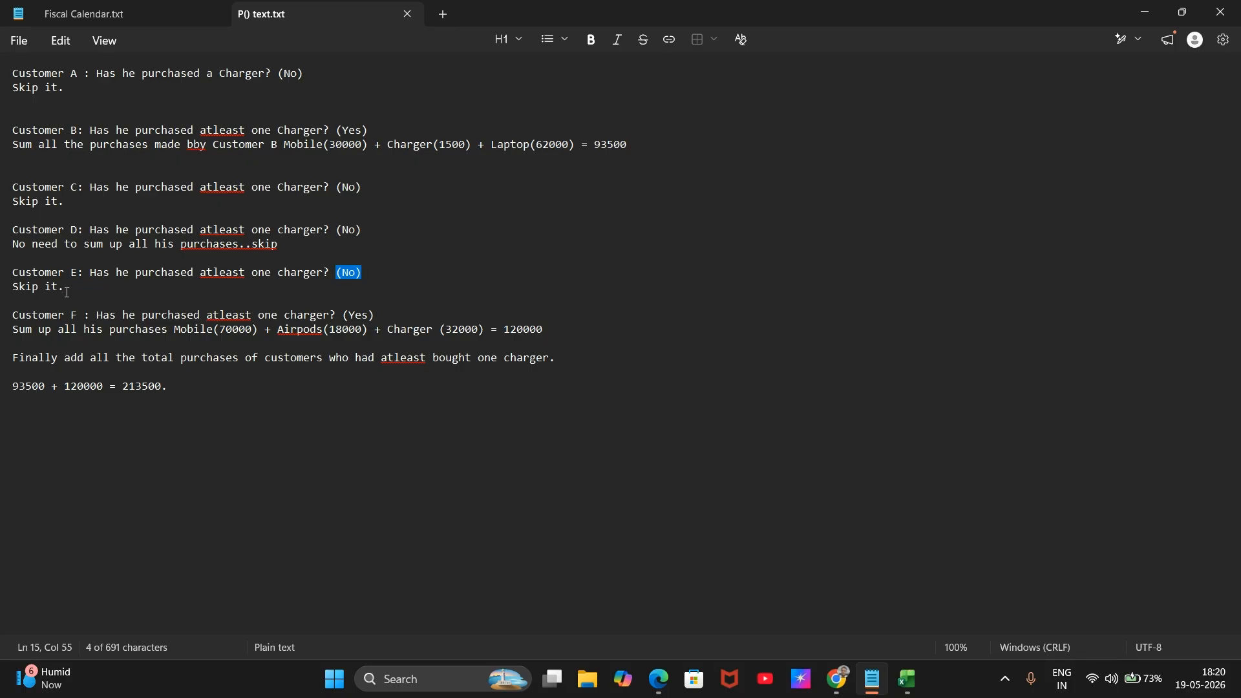
pyautogui.moveTo(64, 287); pyautogui.dragTo(3, 291)
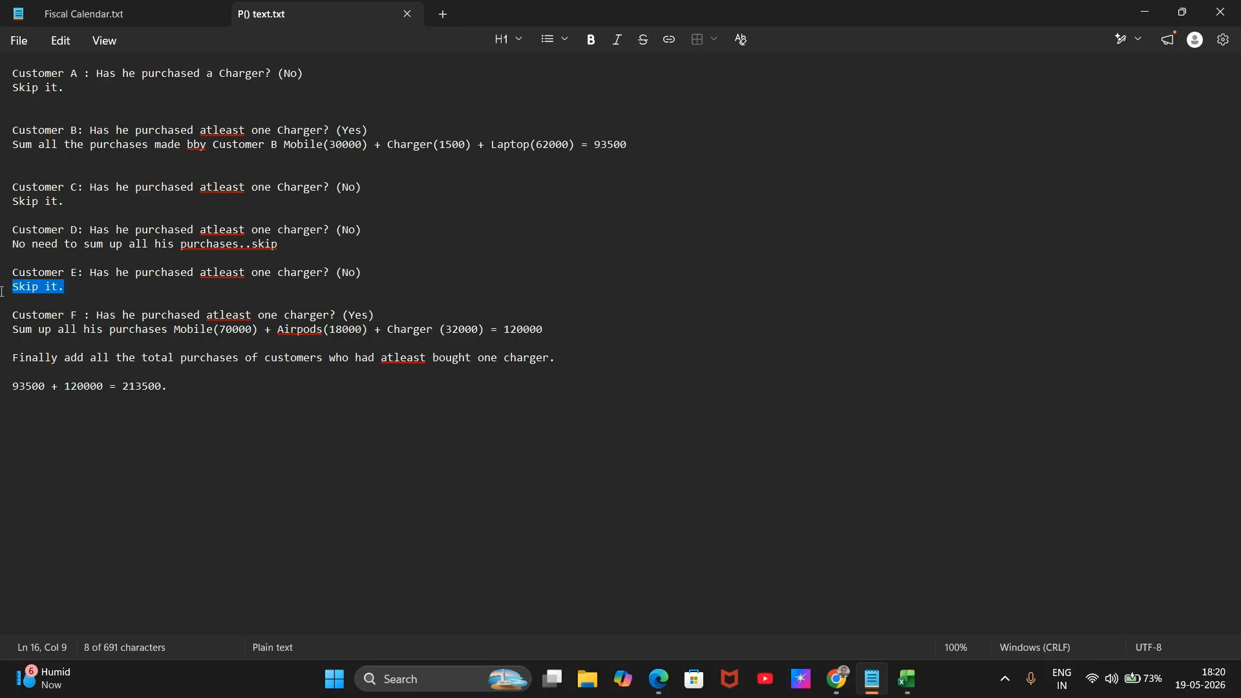
# Step: Examine Customer F's charger check and purchase sum, and compare the customer sums with the final total in the notes
pyautogui.click(77, 315)
pyautogui.doubleClick(75, 316)
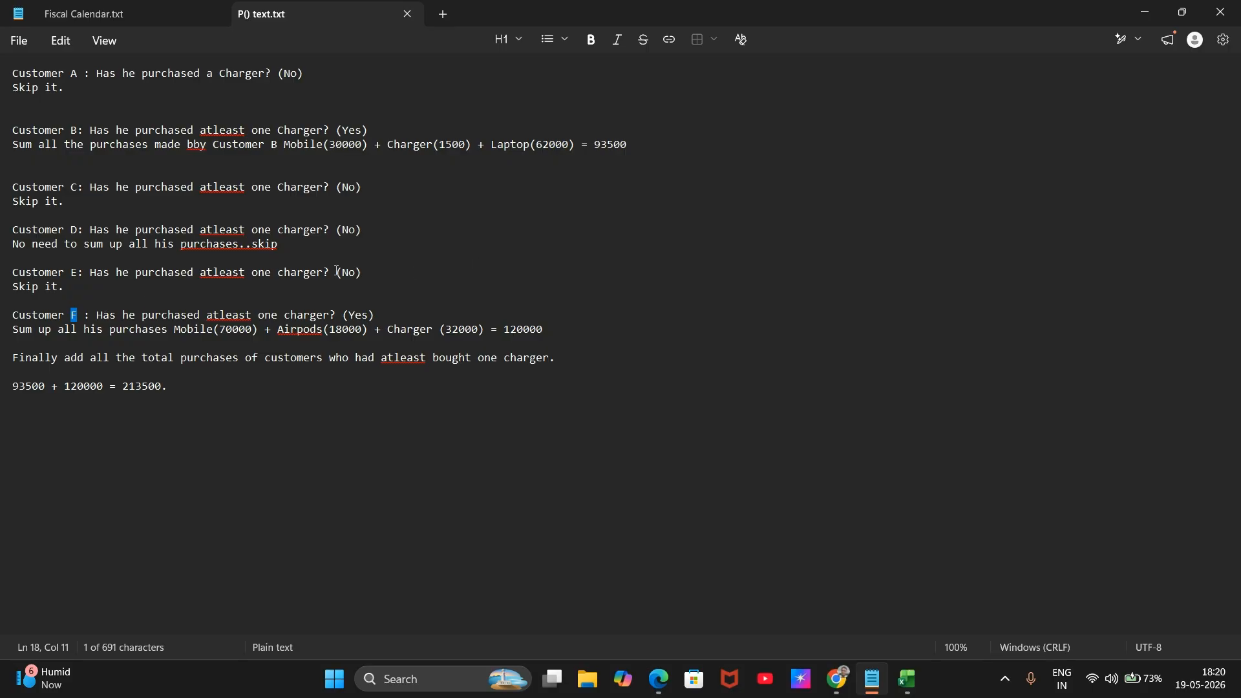
pyautogui.moveTo(369, 308); pyautogui.dragTo(339, 305)
pyautogui.click(338, 307)
pyautogui.moveTo(169, 330); pyautogui.dragTo(498, 333)
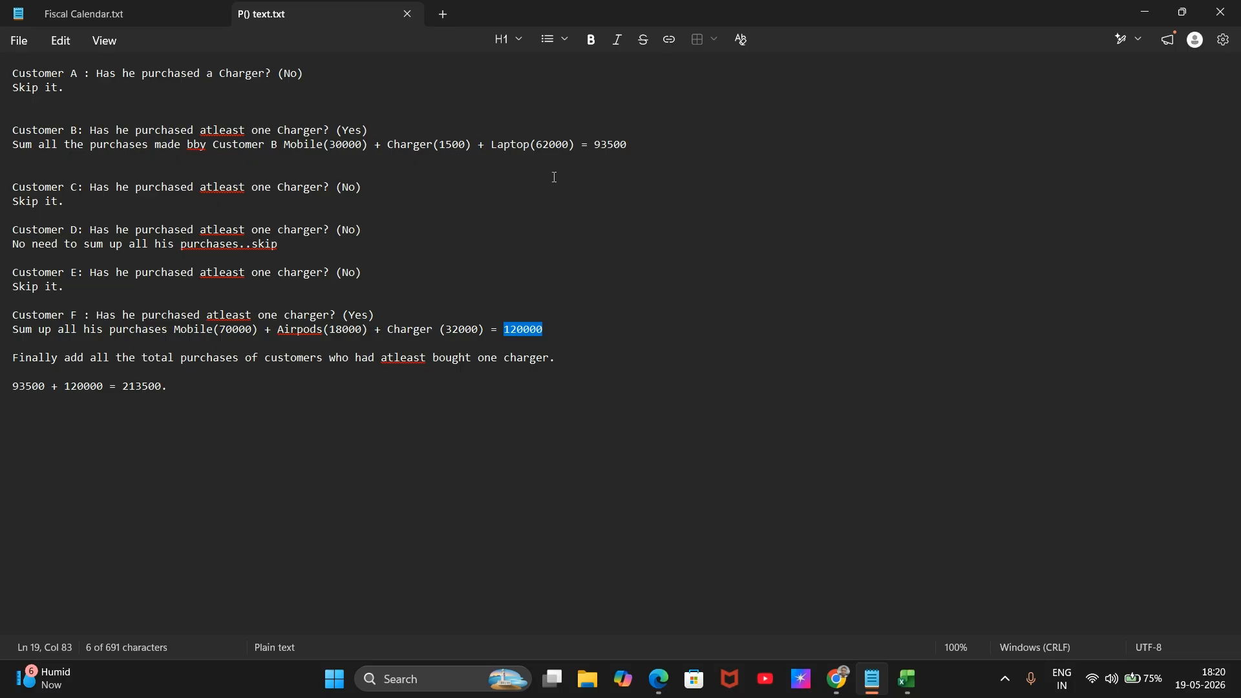
pyautogui.moveTo(588, 141); pyautogui.dragTo(651, 157)
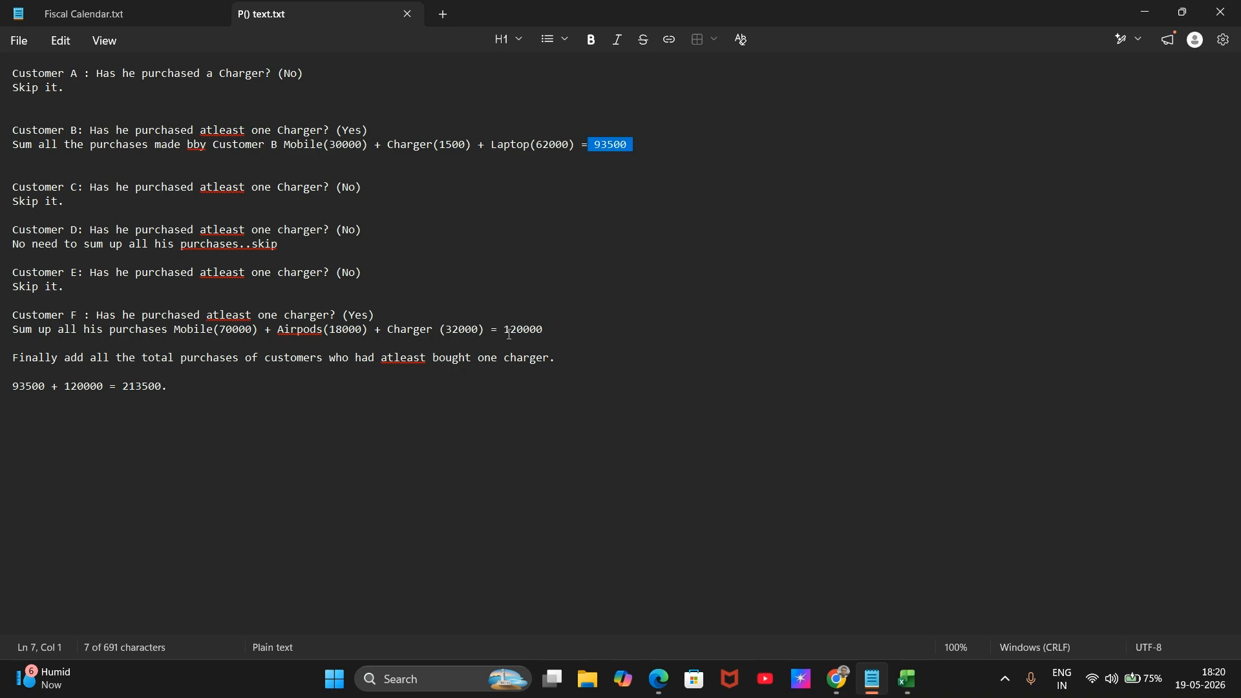
pyautogui.moveTo(510, 334); pyautogui.dragTo(549, 344)
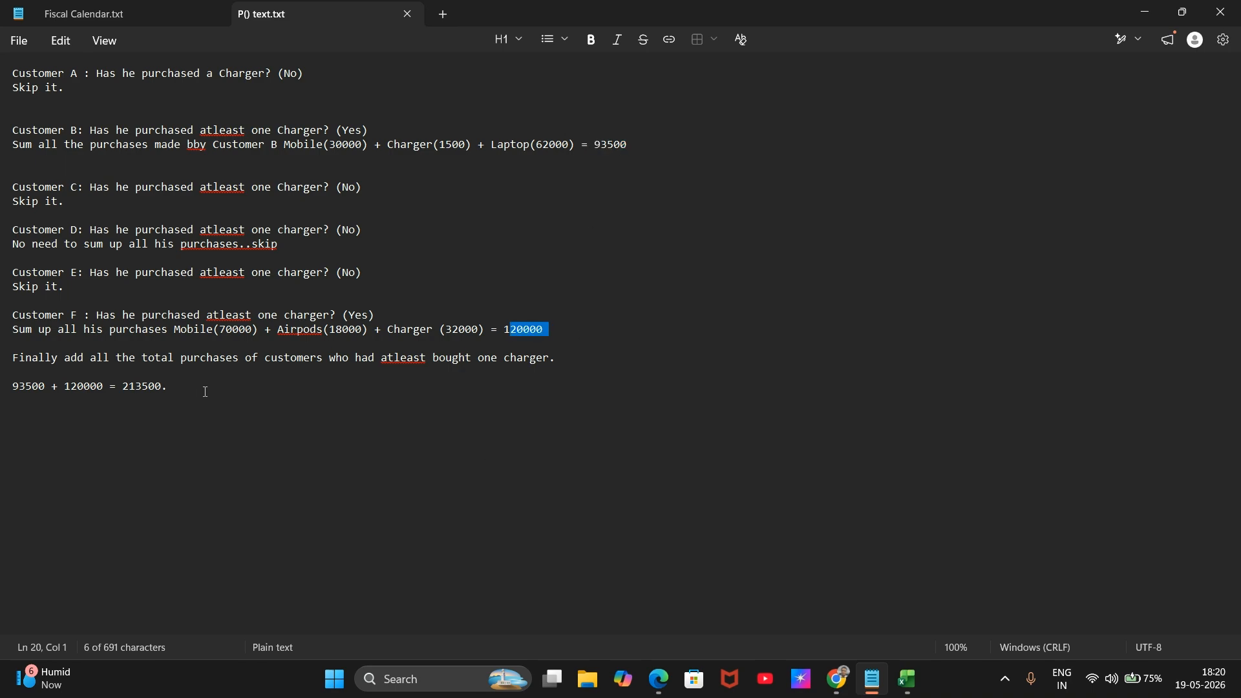
pyautogui.moveTo(205, 391); pyautogui.dragTo(120, 387)
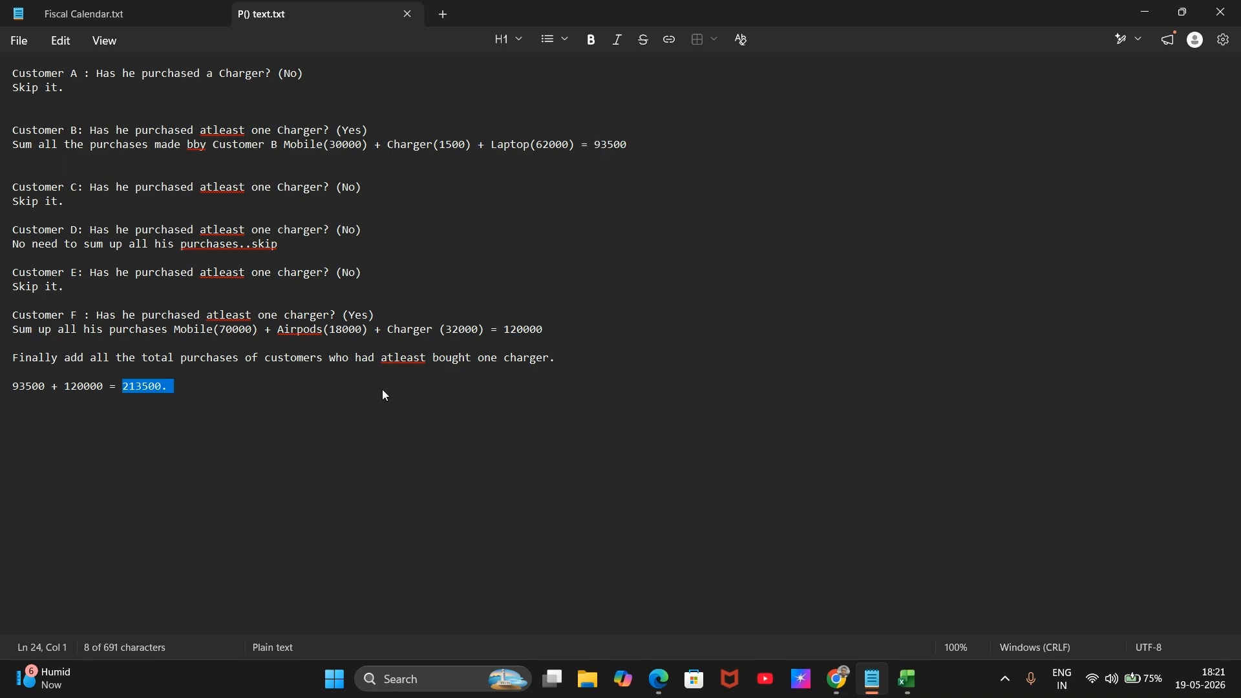
# Step: Return to the Qlik sheet, place a new KPI beside the Total sales KPI and open the expression editor for its measure
pyautogui.moveTo(654, 689)
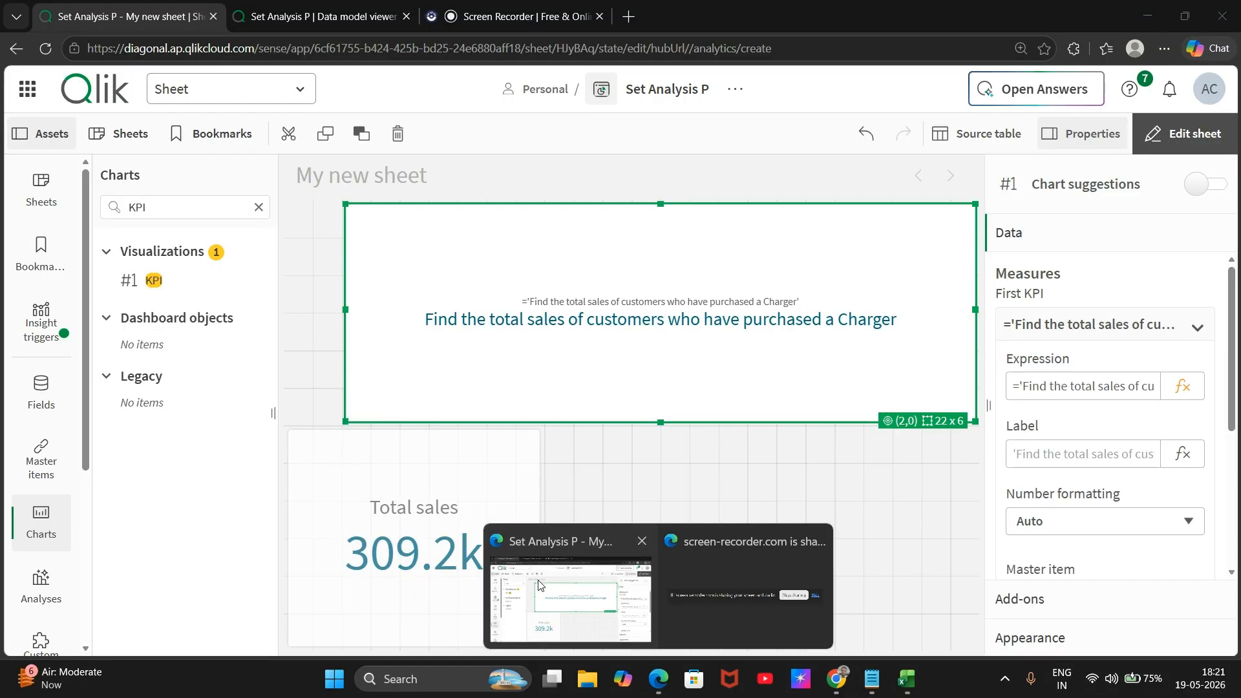
pyautogui.click(570, 603)
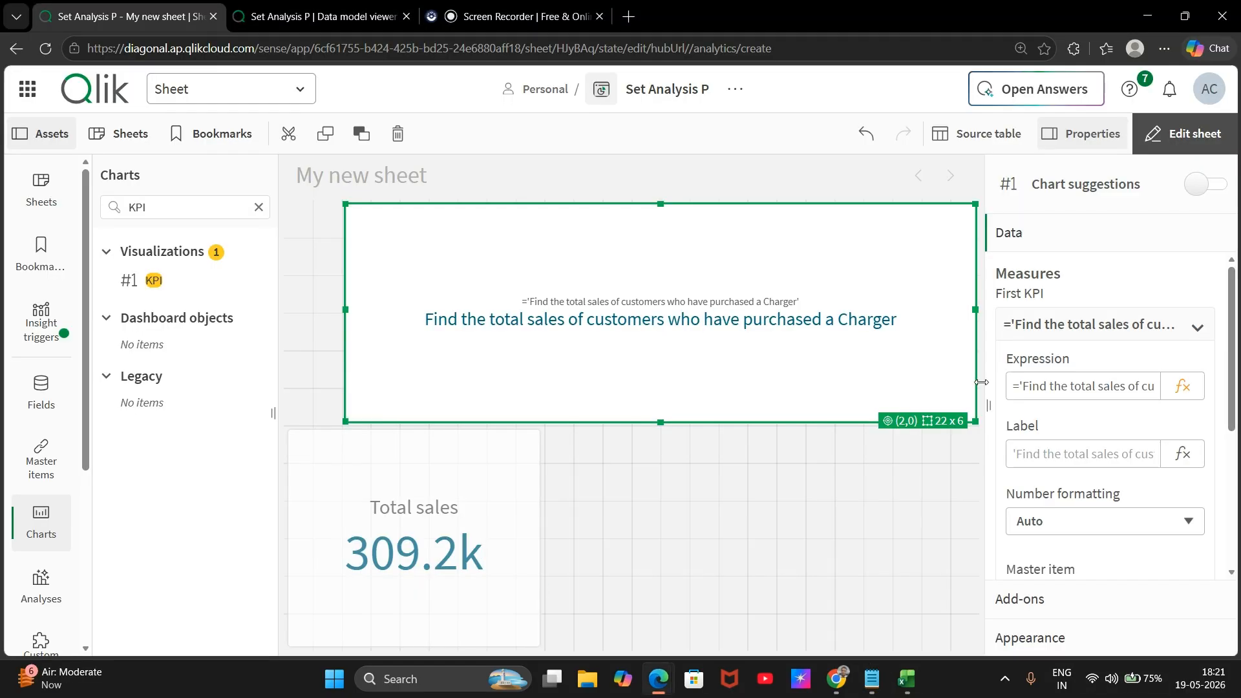
pyautogui.moveTo(131, 283); pyautogui.dragTo(662, 546)
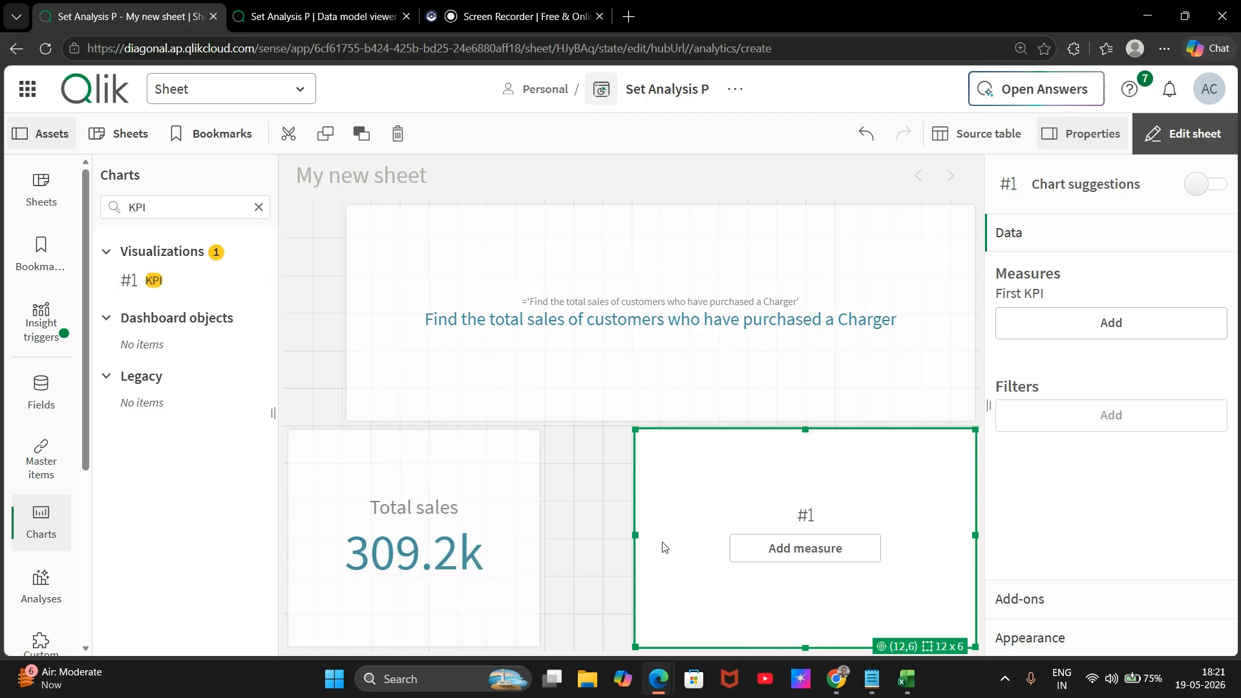
pyautogui.click(800, 549)
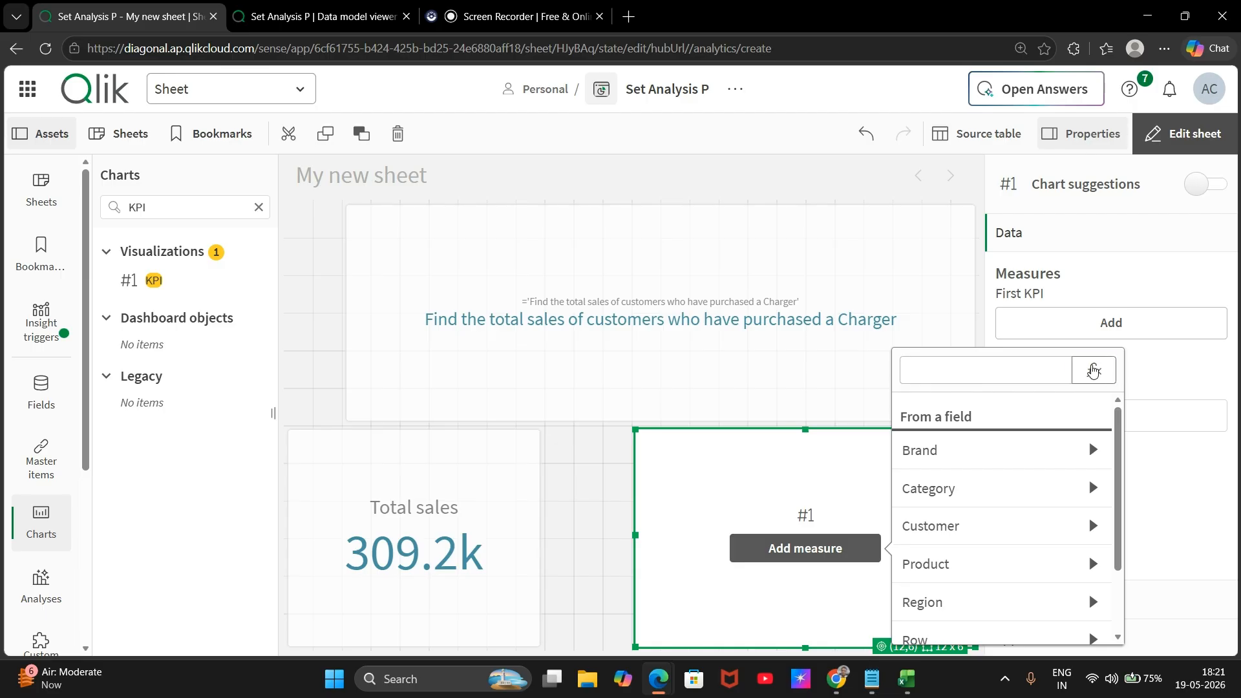
pyautogui.click(1095, 370)
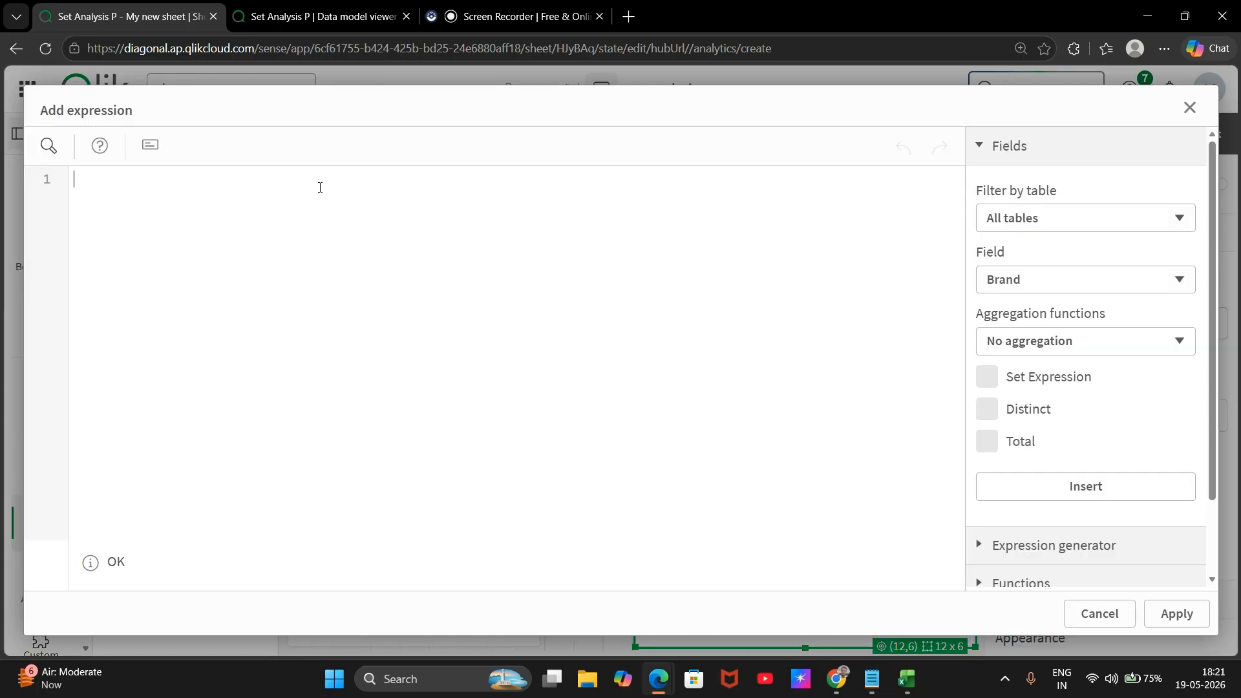
# Step: Enter =sum([Sales]) as the new KPI's measure expression
pyautogui.write('=sum()')
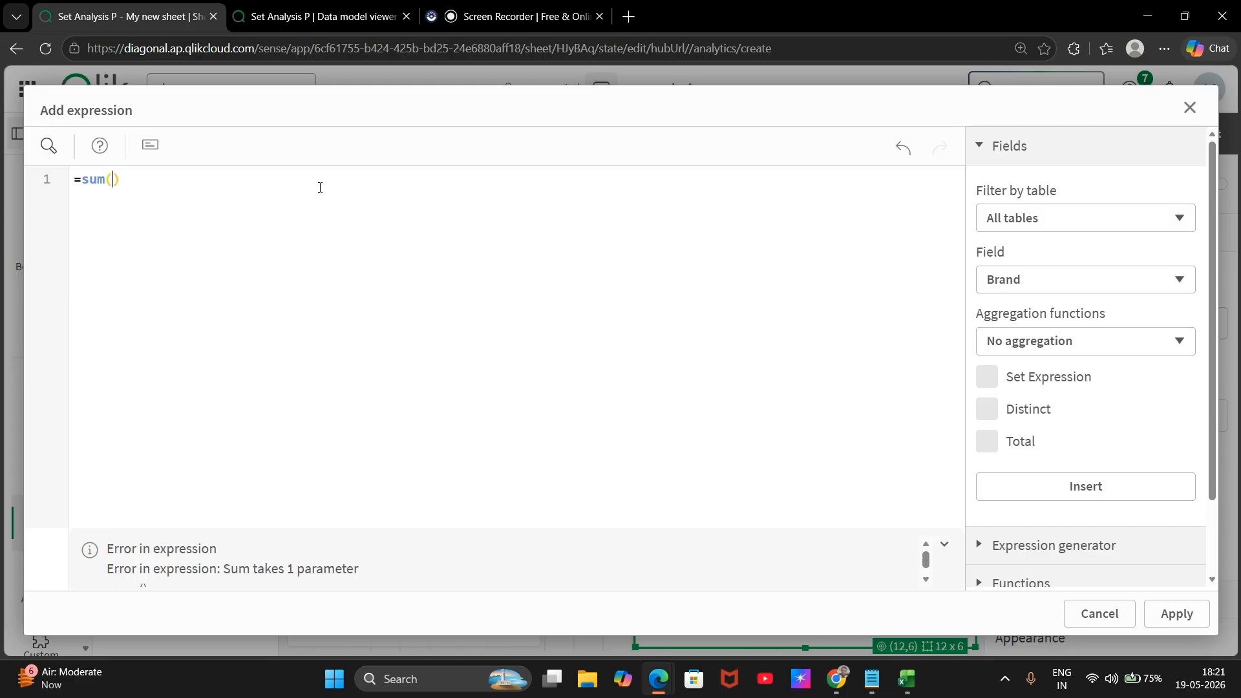
pyautogui.press('Left')
pyautogui.write('[Sales')
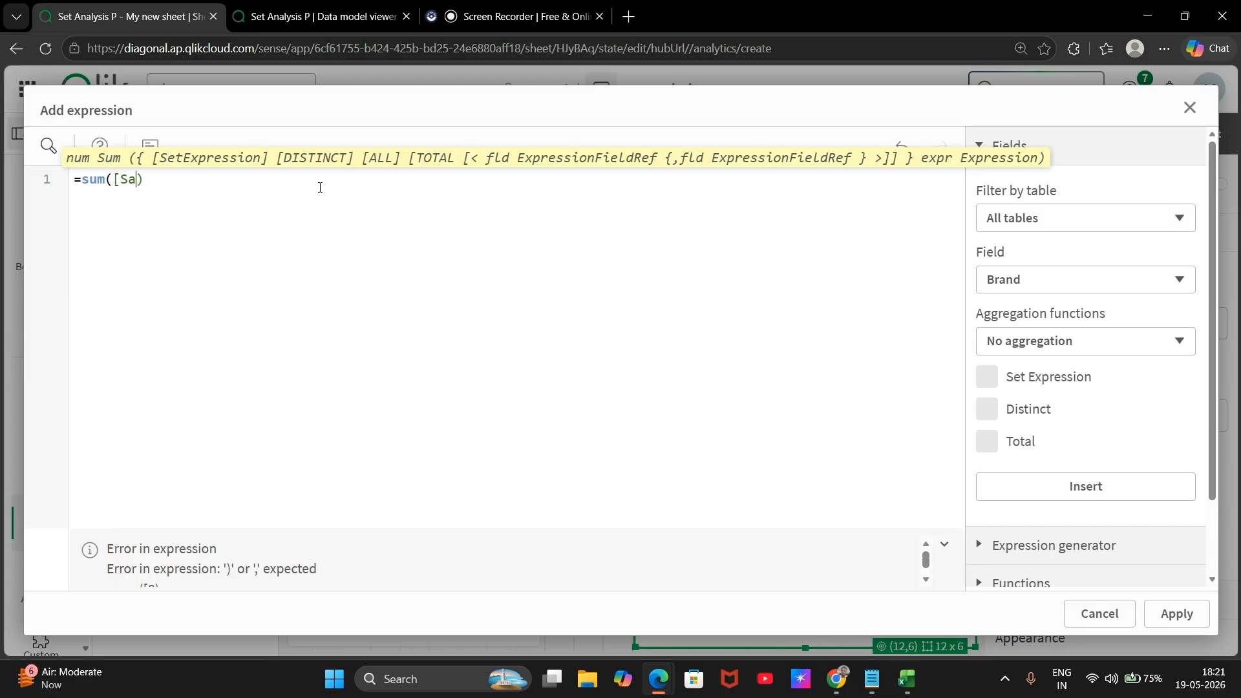
pyautogui.press('BackSpace')
pyautogui.write(']')
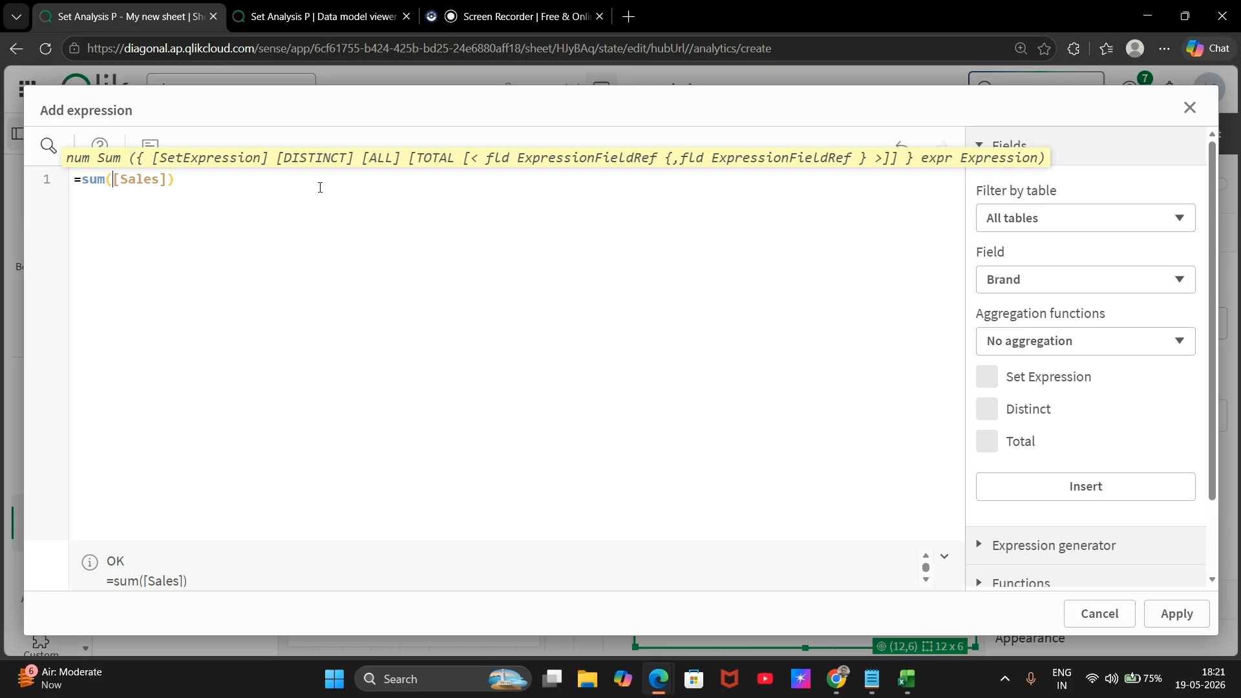
# Step: Insert the set modifier {<Customer=P(Customer)>} before [Sales] in the charger KPI's measure expression
pyautogui.press('Left')
pyautogui.press('Left')
pyautogui.press('Left')
pyautogui.press('Left')
pyautogui.press('Left')
pyautogui.press('Left')
pyautogui.press('Left')
pyautogui.write('{<>}')
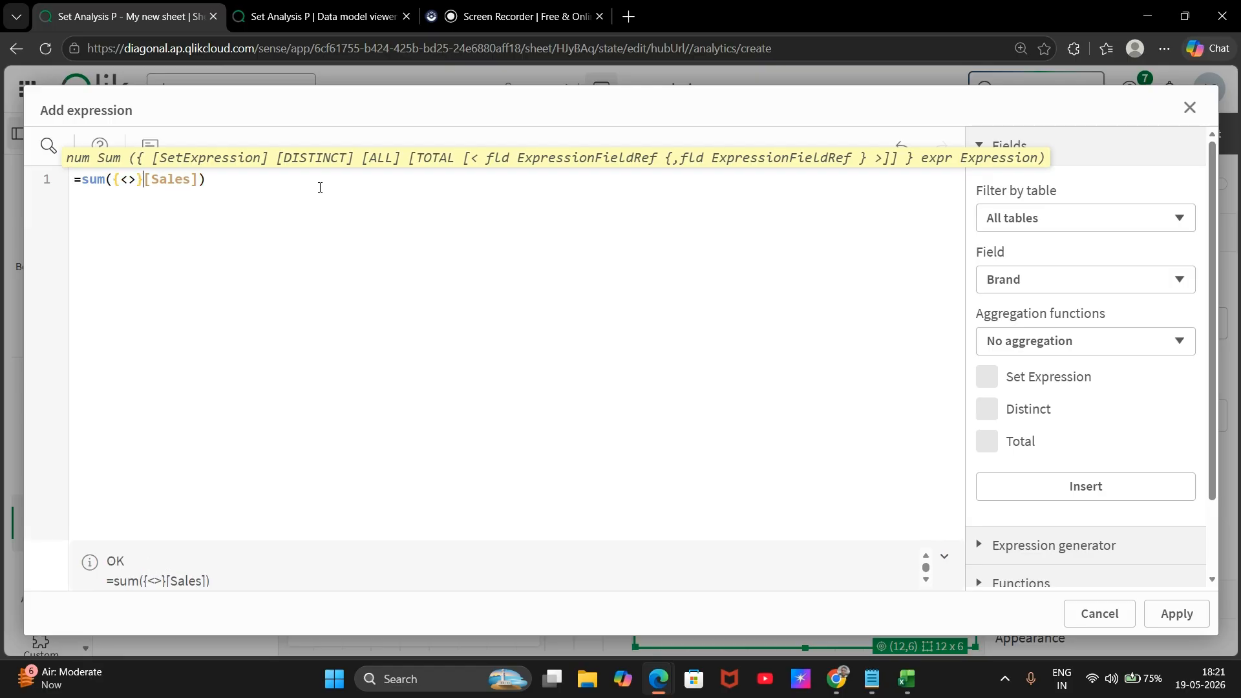
pyautogui.press('Left')
pyautogui.press('Left')
pyautogui.write('Customer')
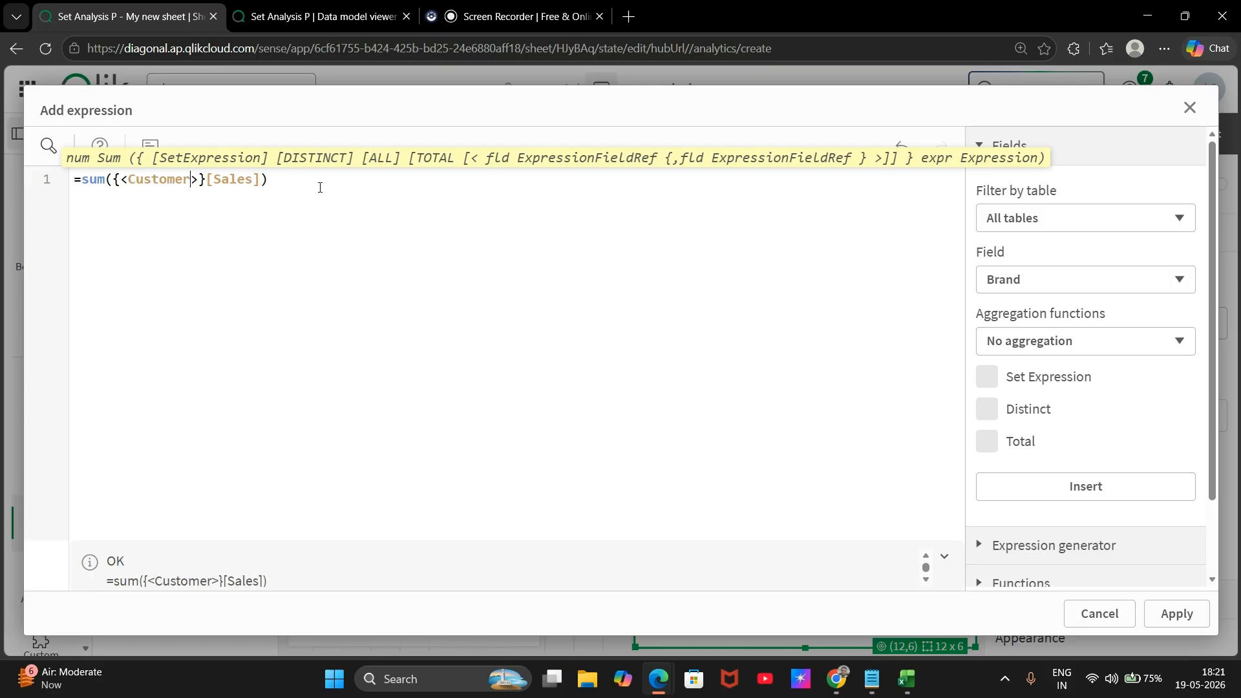
pyautogui.write('=P(')
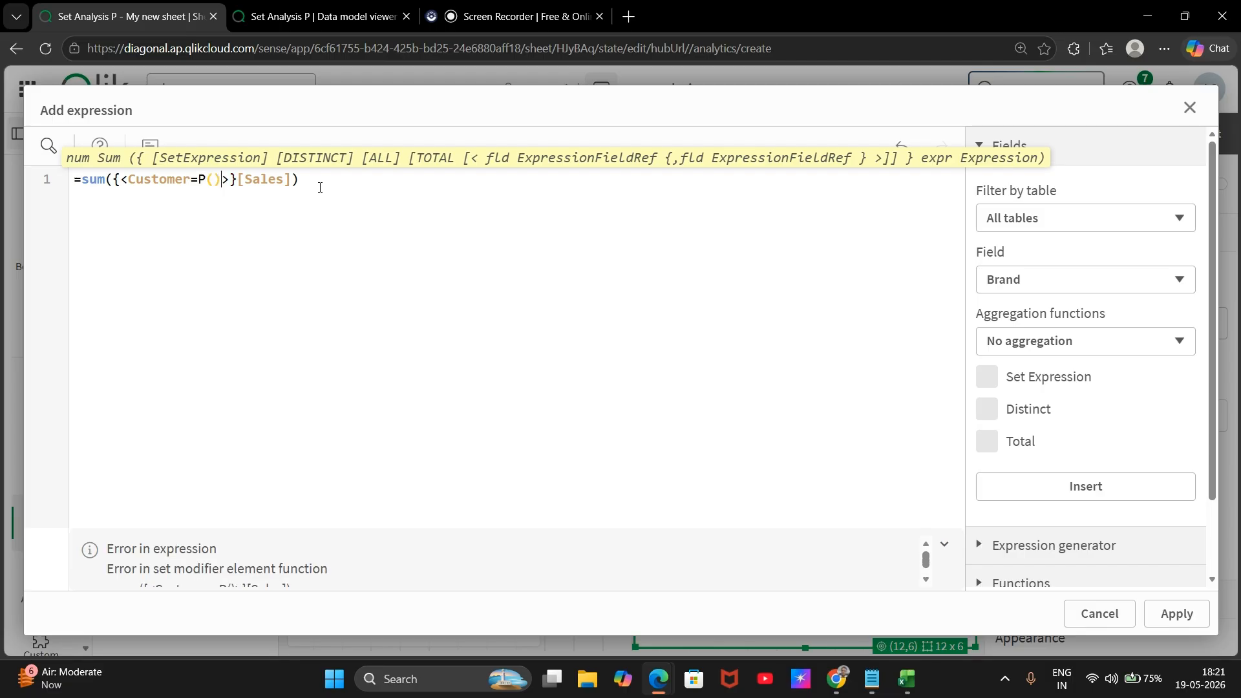
pyautogui.write('Customer')
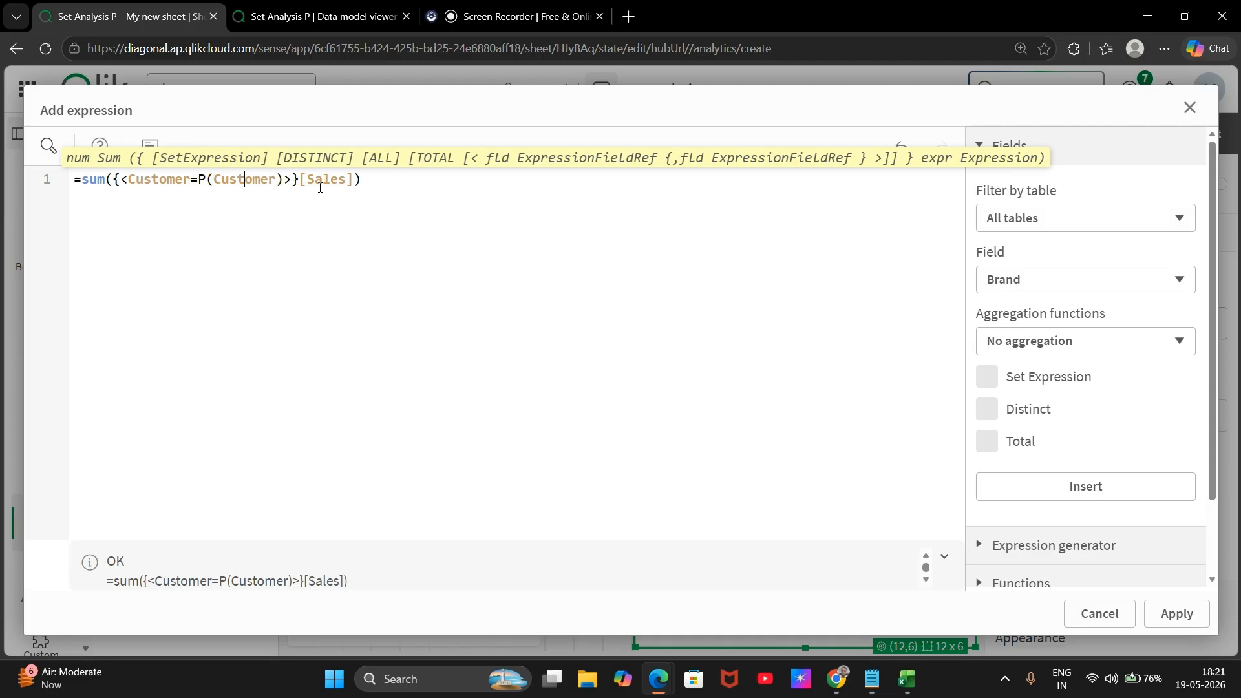
# Step: Insert an empty set modifier {<>} before Customer inside P(), and check the product field in the data model's SalesTable preview
pyautogui.write('{<>}')
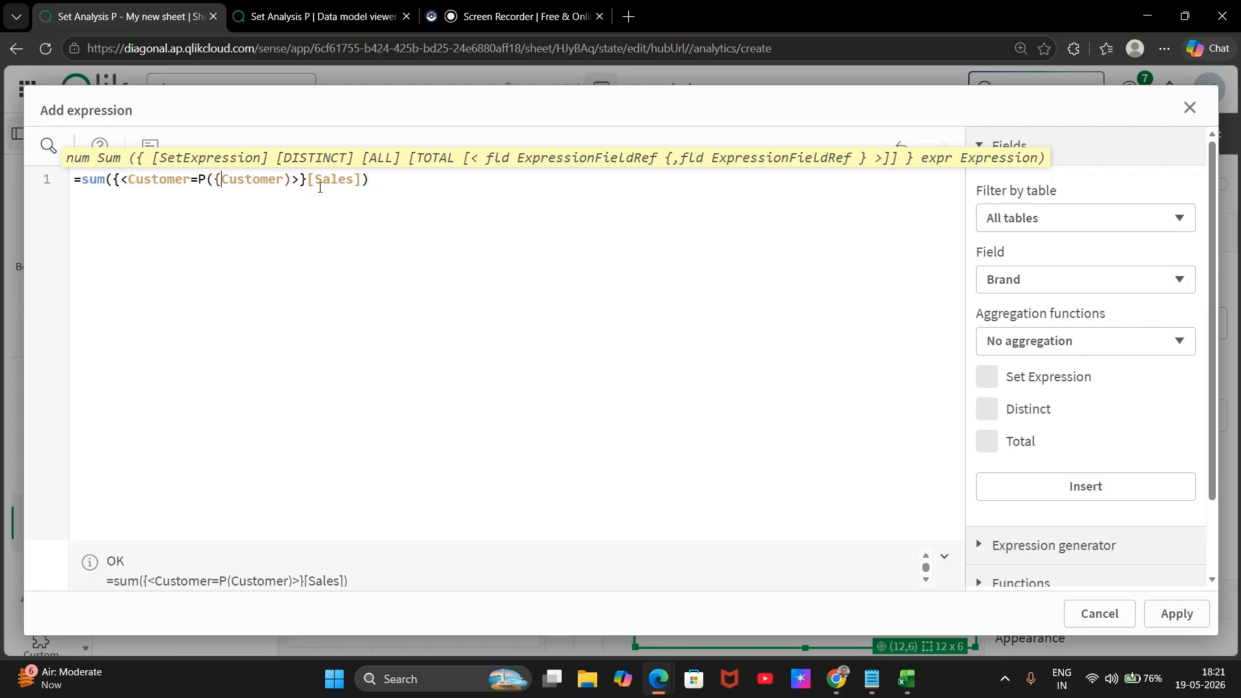
pyautogui.write('[>')
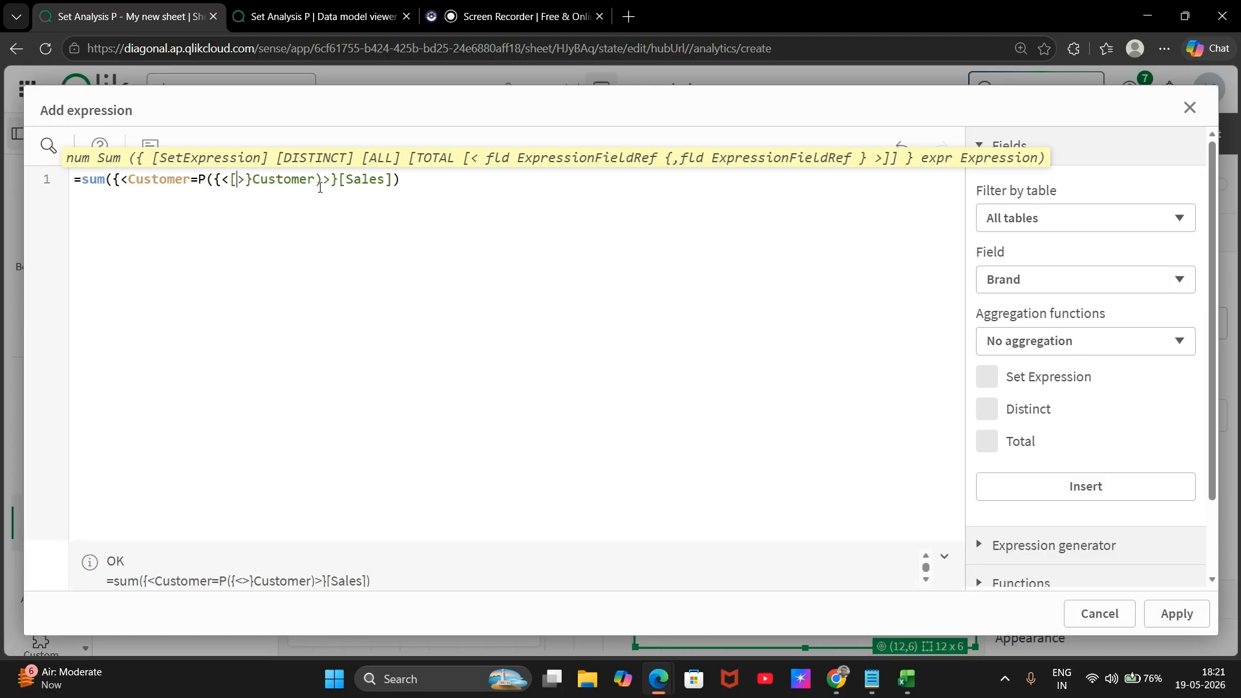
pyautogui.press('BackSpace')
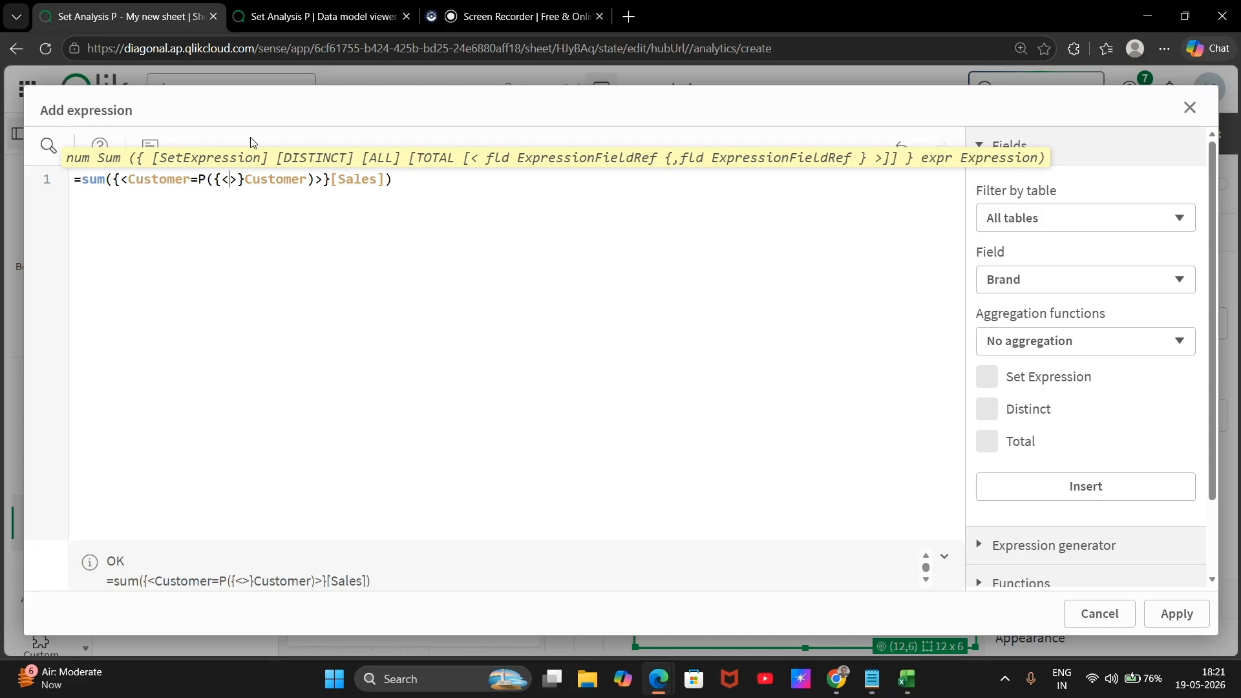
pyautogui.click(310, 14)
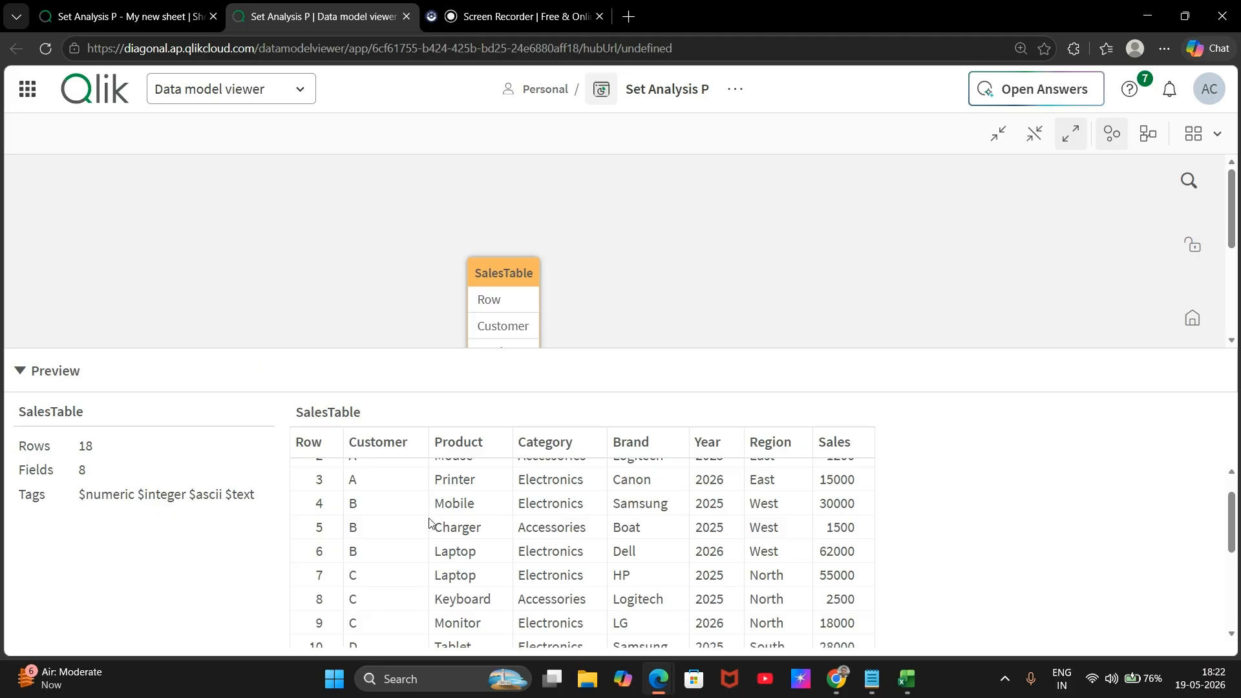
pyautogui.click(133, 9)
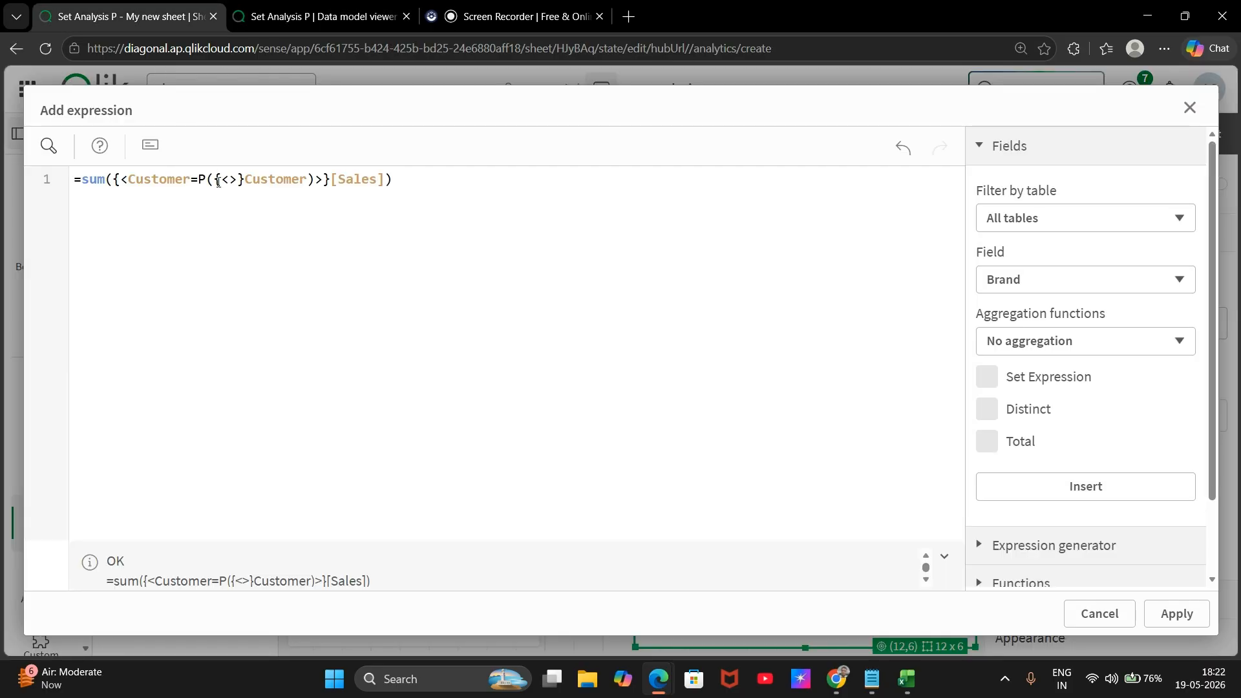
# Step: Fill the inner set modifier with Product={'Charger'} and apply the expression to the KPI
pyautogui.write('Product')
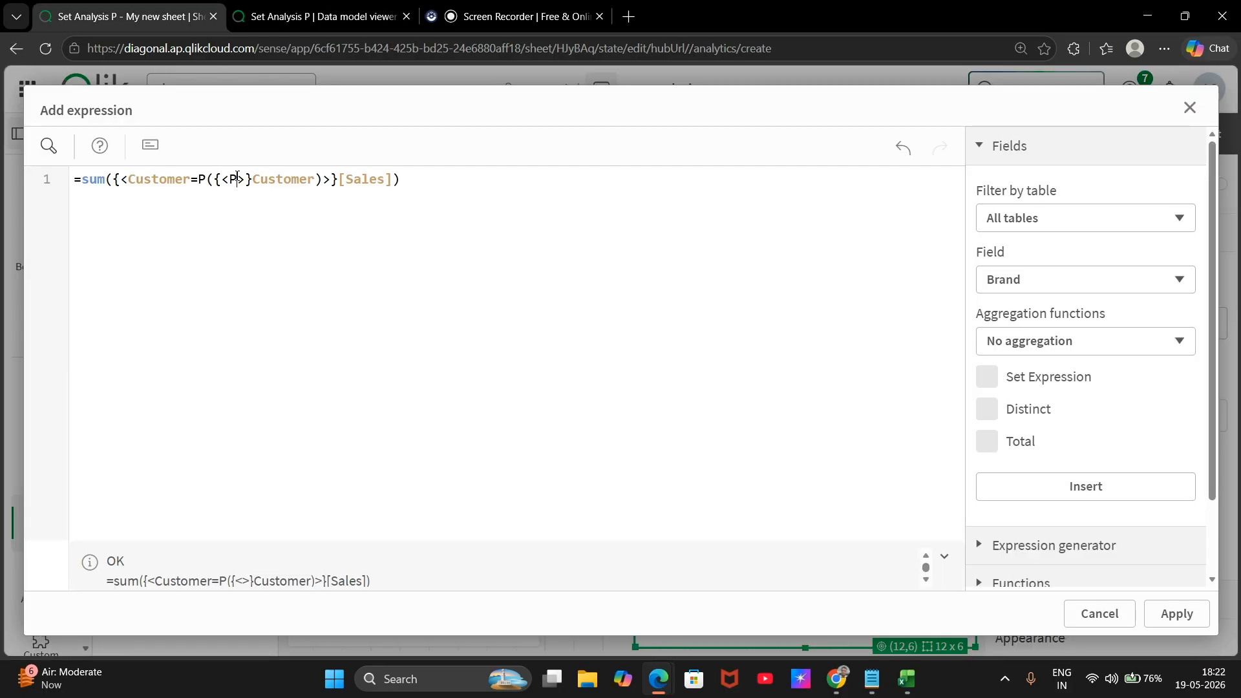
pyautogui.write('={}')
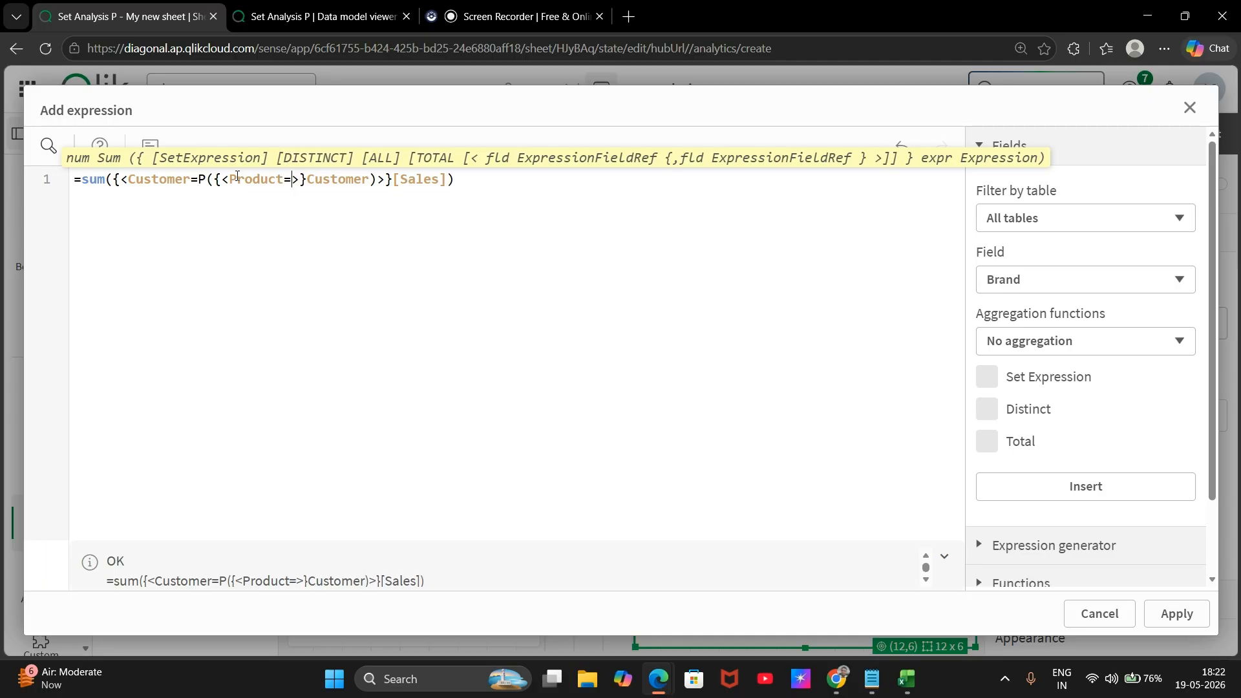
pyautogui.write("''")
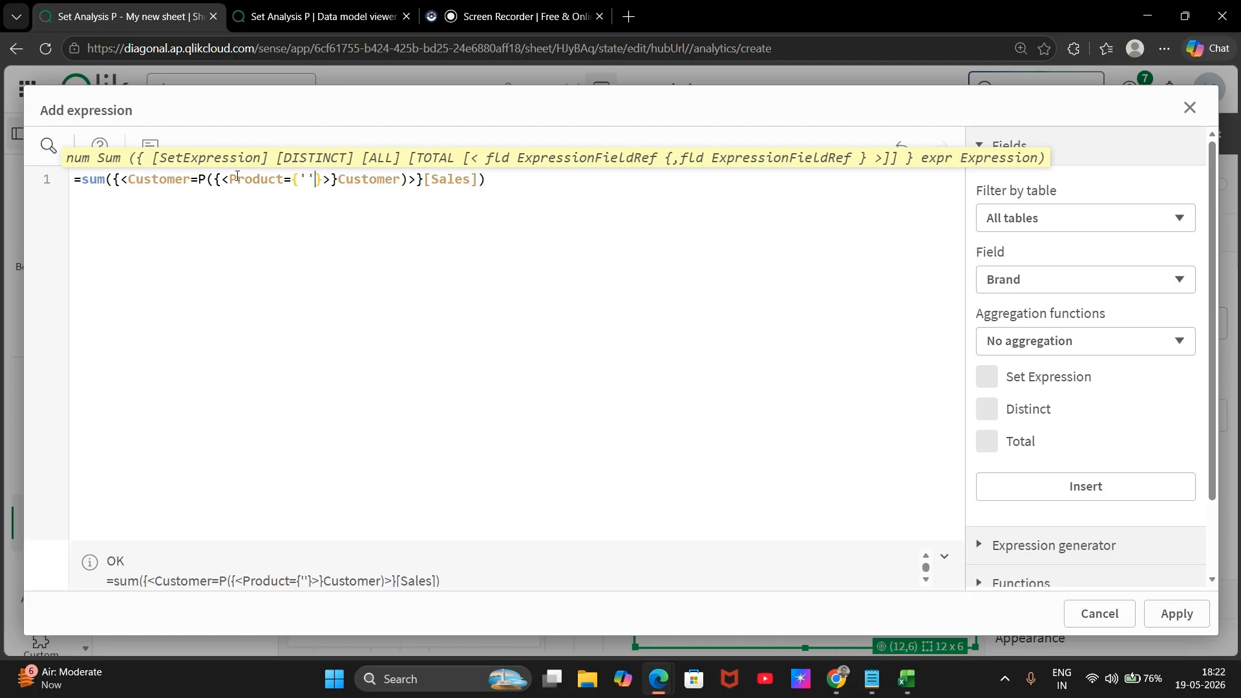
pyautogui.write('Charger')
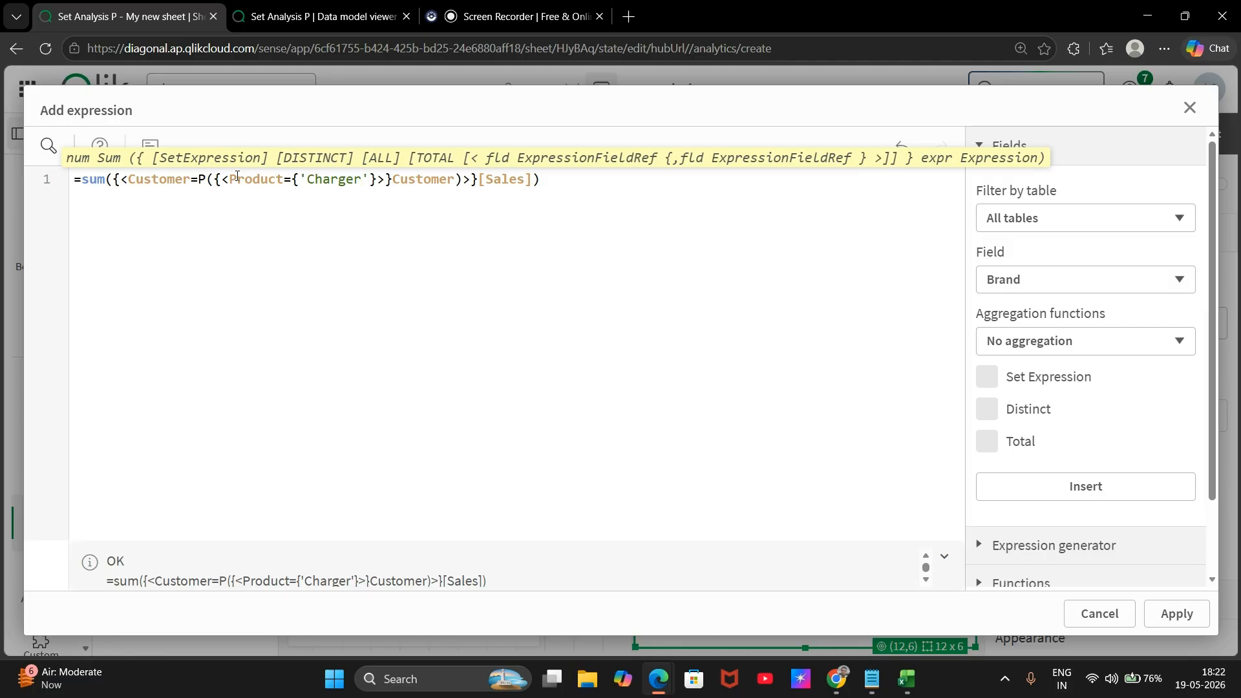
pyautogui.click(1173, 617)
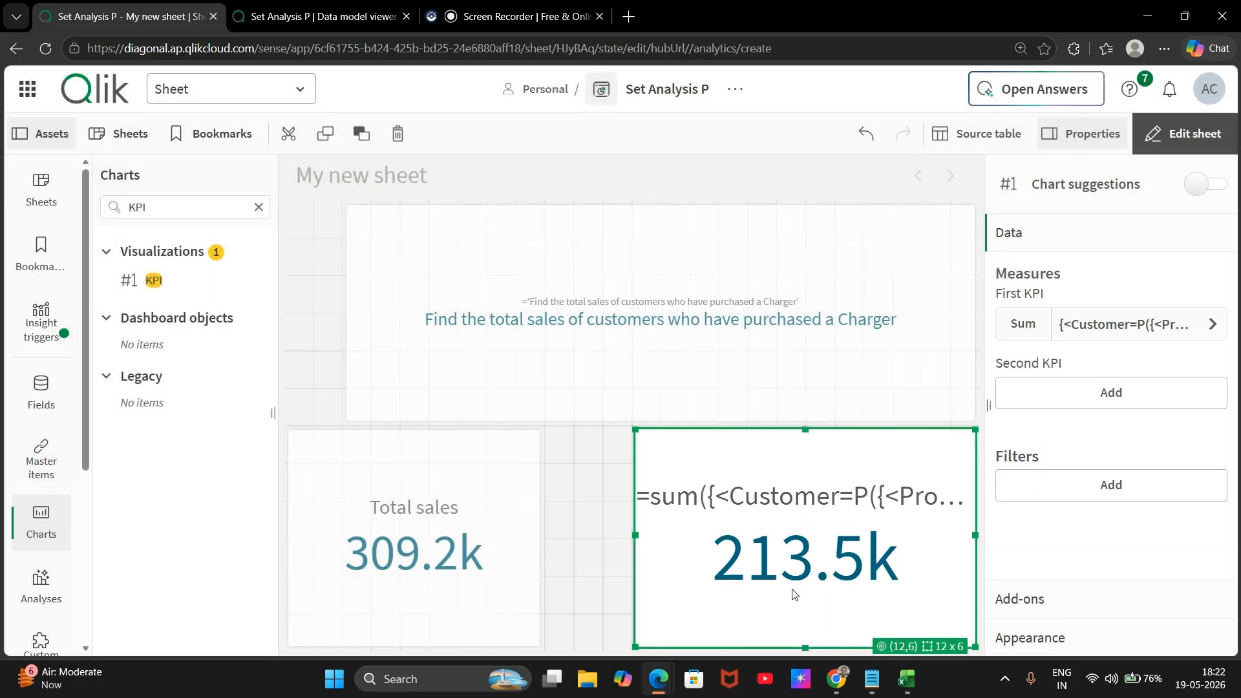
# Step: Compare the charger KPI with the final total in the P() text.txt notes and the SalesTable workbook, and return to the Qlik sheet
pyautogui.click(902, 683)
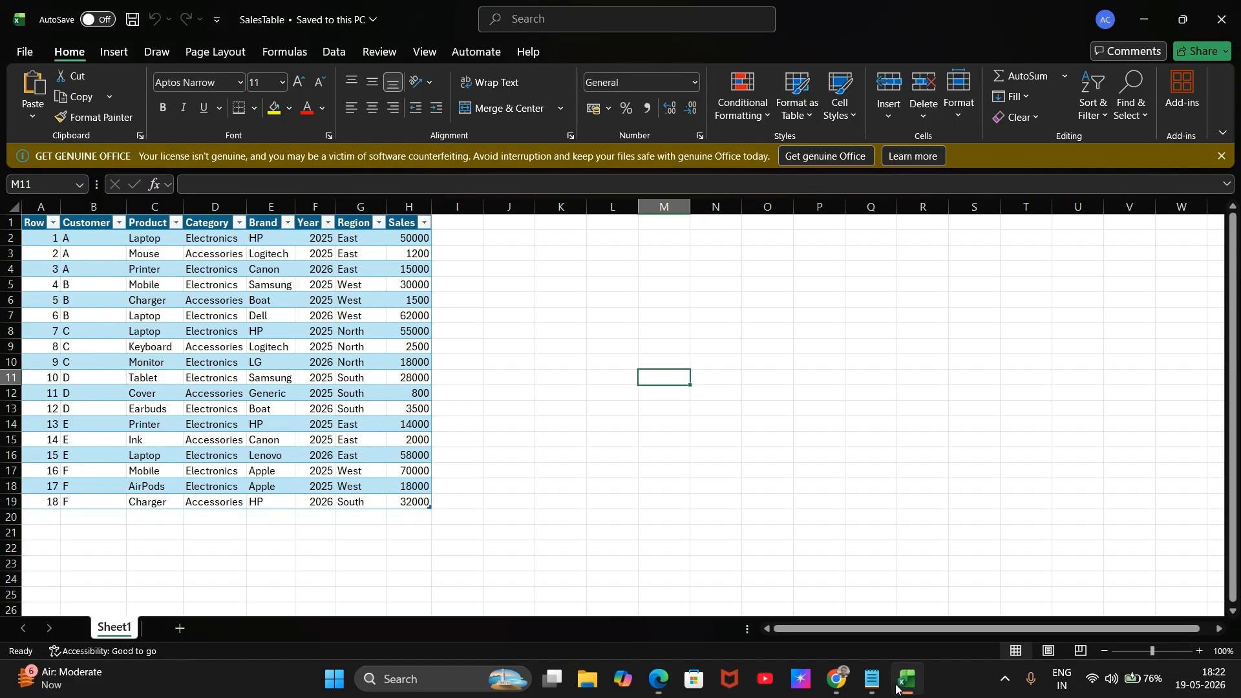
pyautogui.click(905, 680)
pyautogui.click(872, 678)
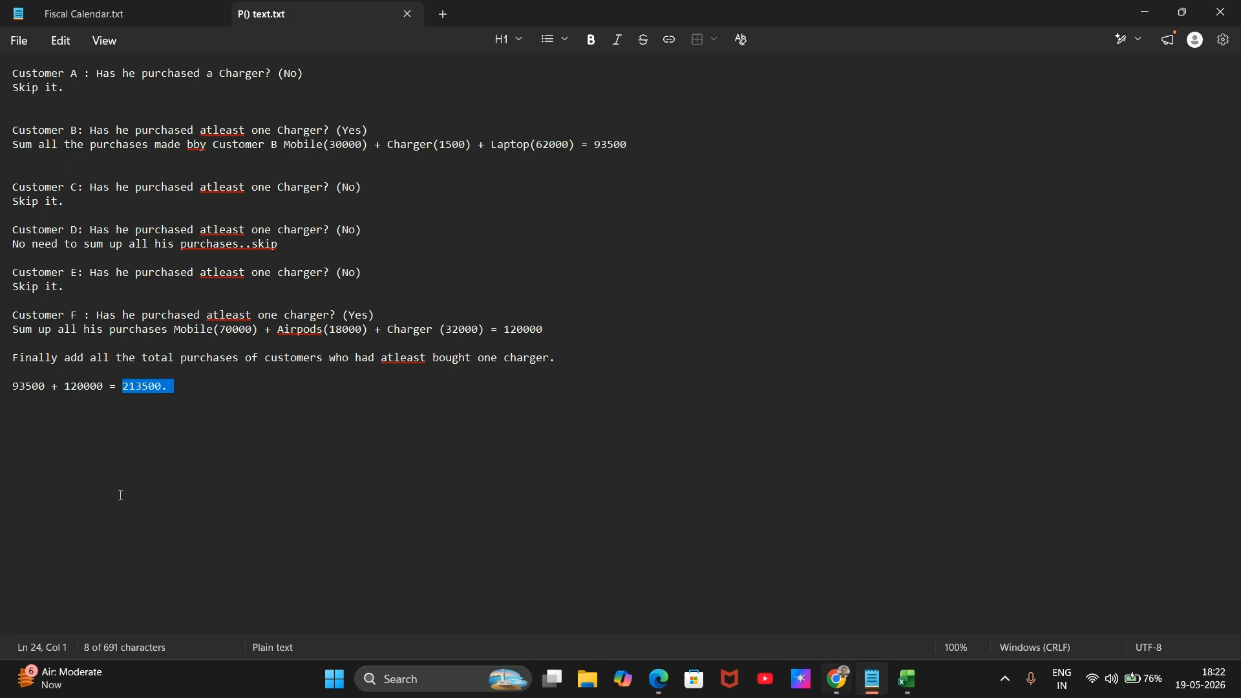
pyautogui.click(122, 403)
pyautogui.moveTo(124, 388); pyautogui.dragTo(337, 540)
pyautogui.click(907, 681)
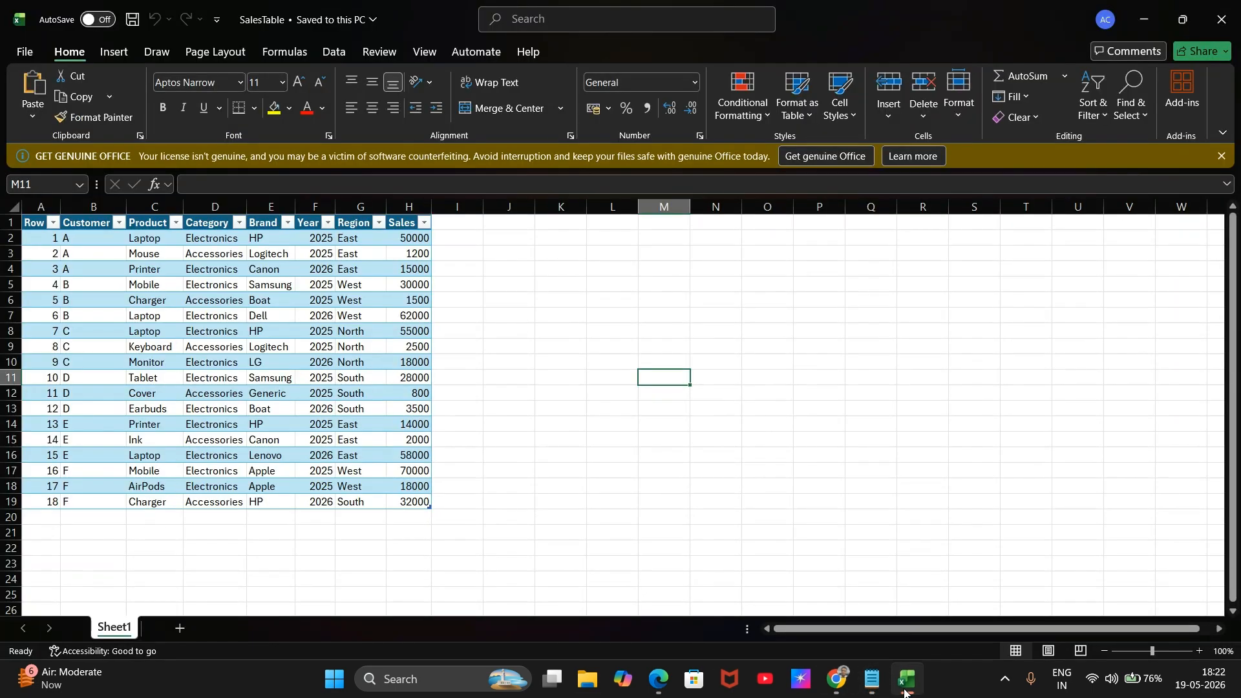
pyautogui.click(907, 682)
pyautogui.click(872, 679)
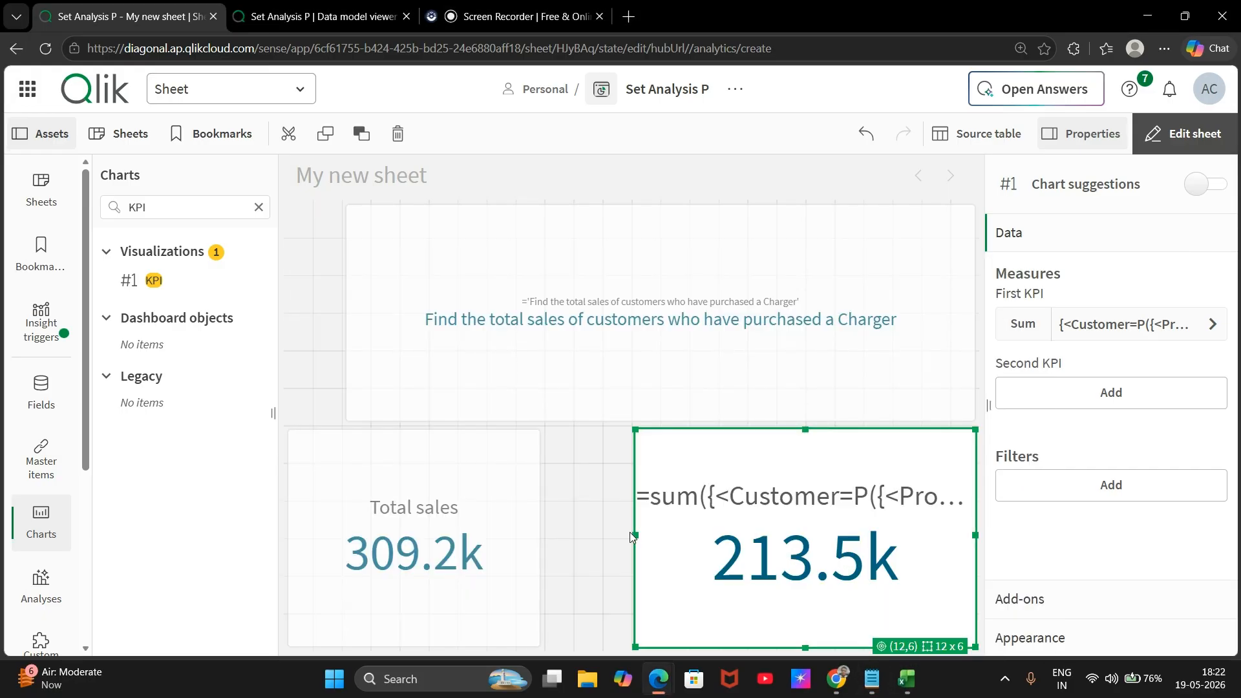
# Step: Widen the charger KPI to 15 x 6 grid cells so that it adjoins the Total sales KPI
pyautogui.moveTo(632, 535); pyautogui.dragTo(540, 535)
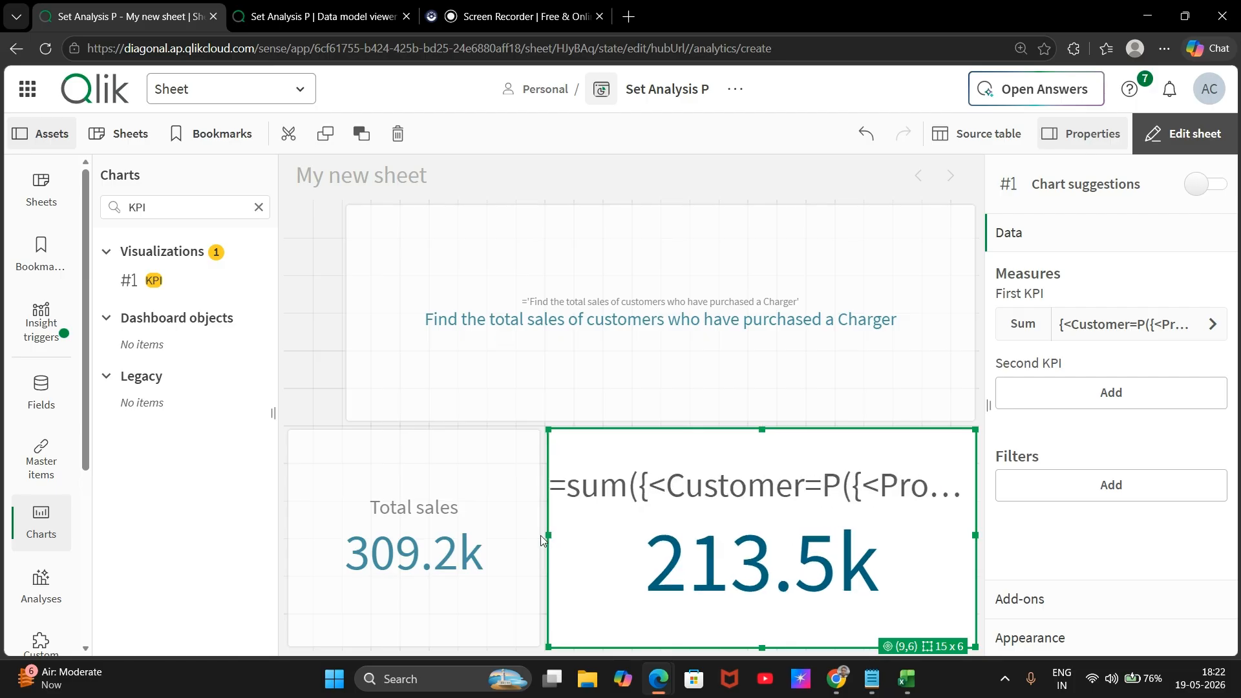